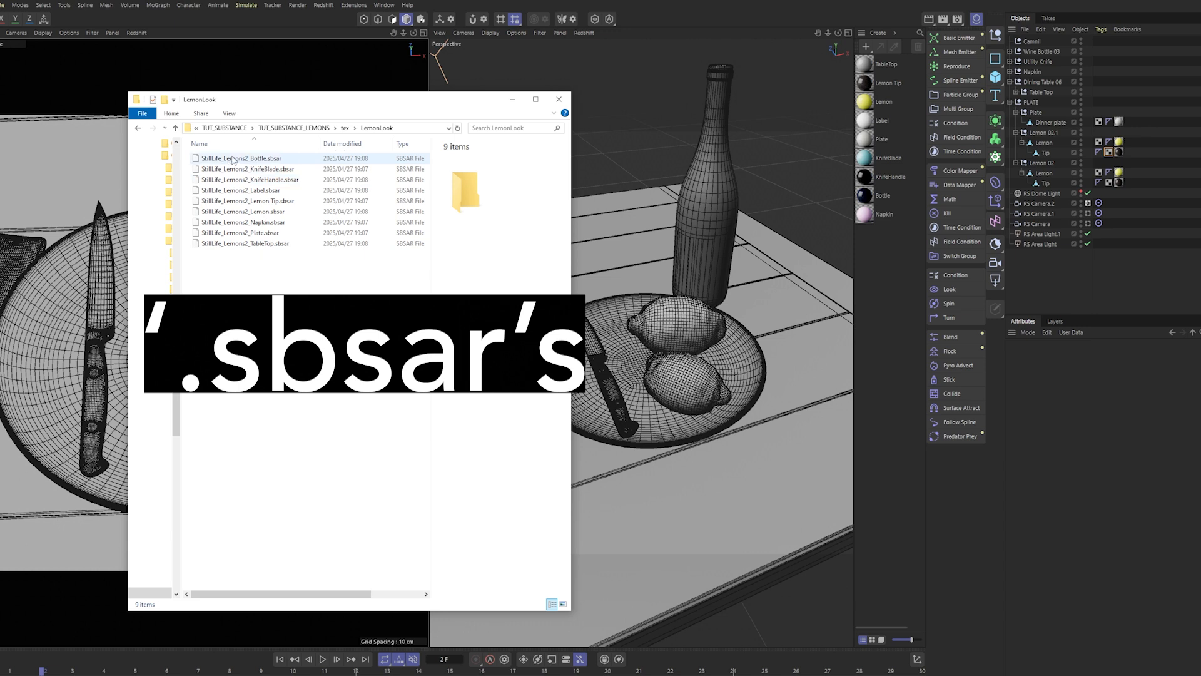
- Bring all nine StillLife_Lemons2 .sbsar files from the LemonLook folder into the scene's material list
{"action": "left_click", "coordinate": [251, 159]}
{"action": "left_click", "coordinate": [250, 243], "text": "shift"}
{"action": "left_click_drag", "start_coordinate": [229, 161], "coordinate": [893, 289]}
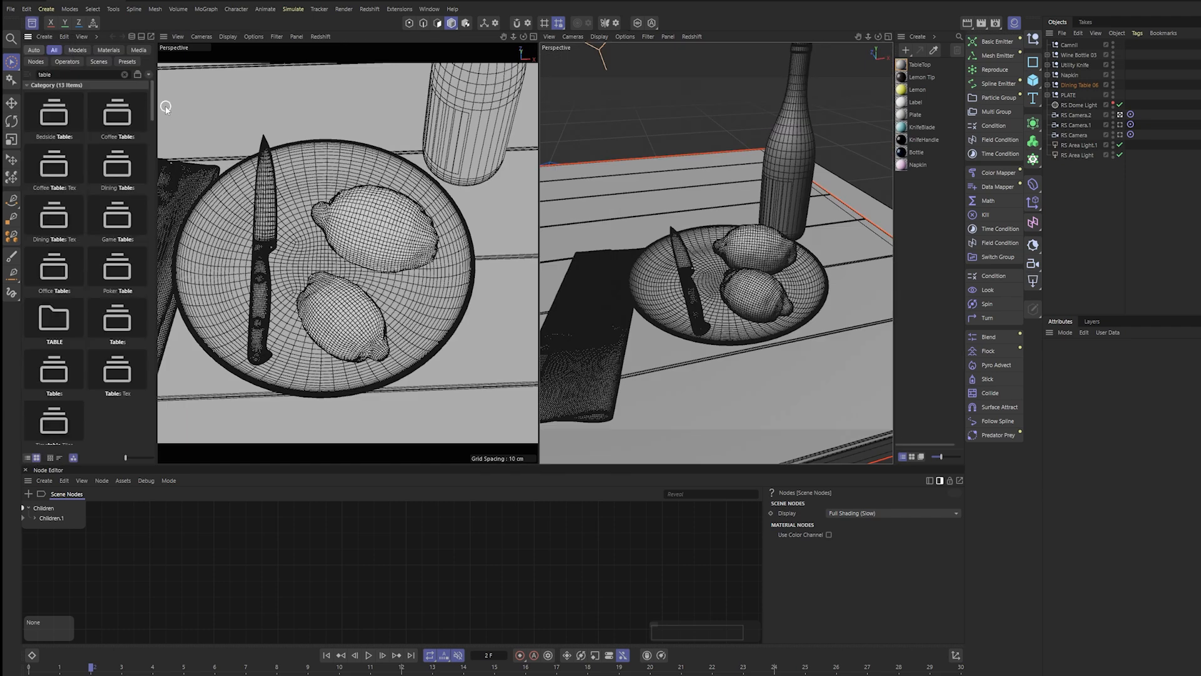
- Enlarge the asset library view and look through the models found for table
{"action": "left_click_drag", "start_coordinate": [156, 103], "coordinate": [399, 106]}
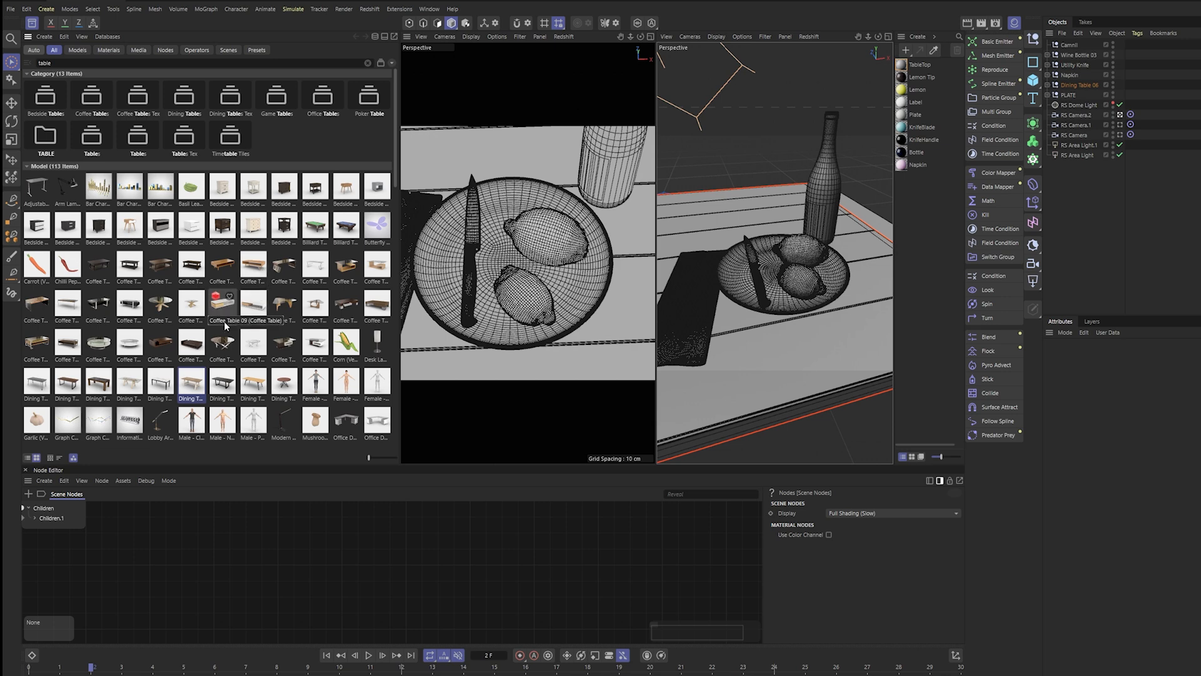
{"action": "left_click_drag", "start_coordinate": [55, 62], "coordinate": [30, 63]}
{"action": "scroll", "coordinate": [188, 288], "scroll_direction": "down", "scroll_amount": 8}
{"action": "scroll", "coordinate": [201, 303], "scroll_direction": "up", "scroll_amount": 5}
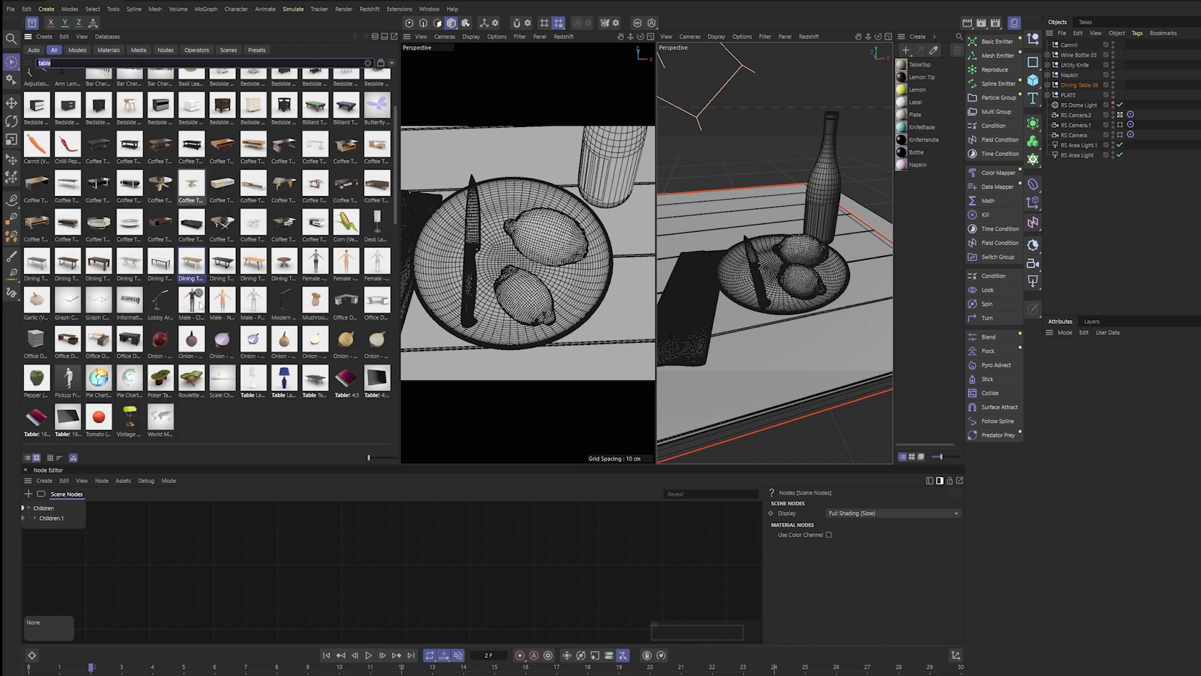
{"action": "scroll", "coordinate": [238, 278], "scroll_direction": "up", "scroll_amount": 3}
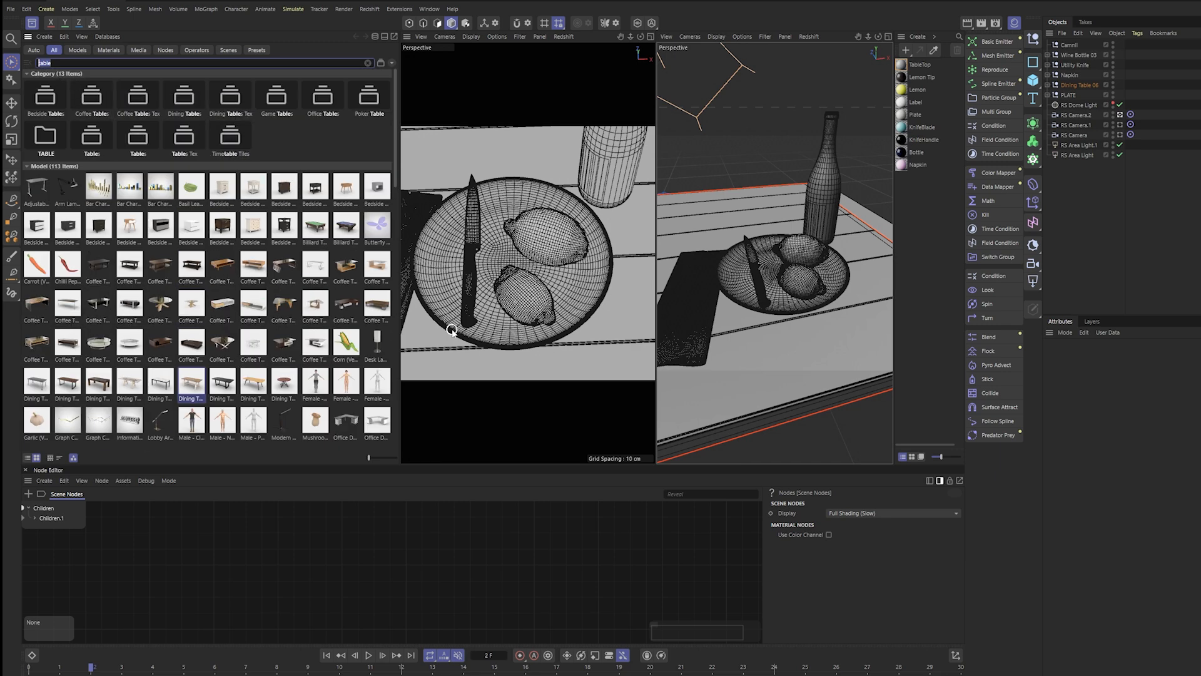
{"action": "scroll", "coordinate": [341, 300], "scroll_direction": "down", "scroll_amount": 2}
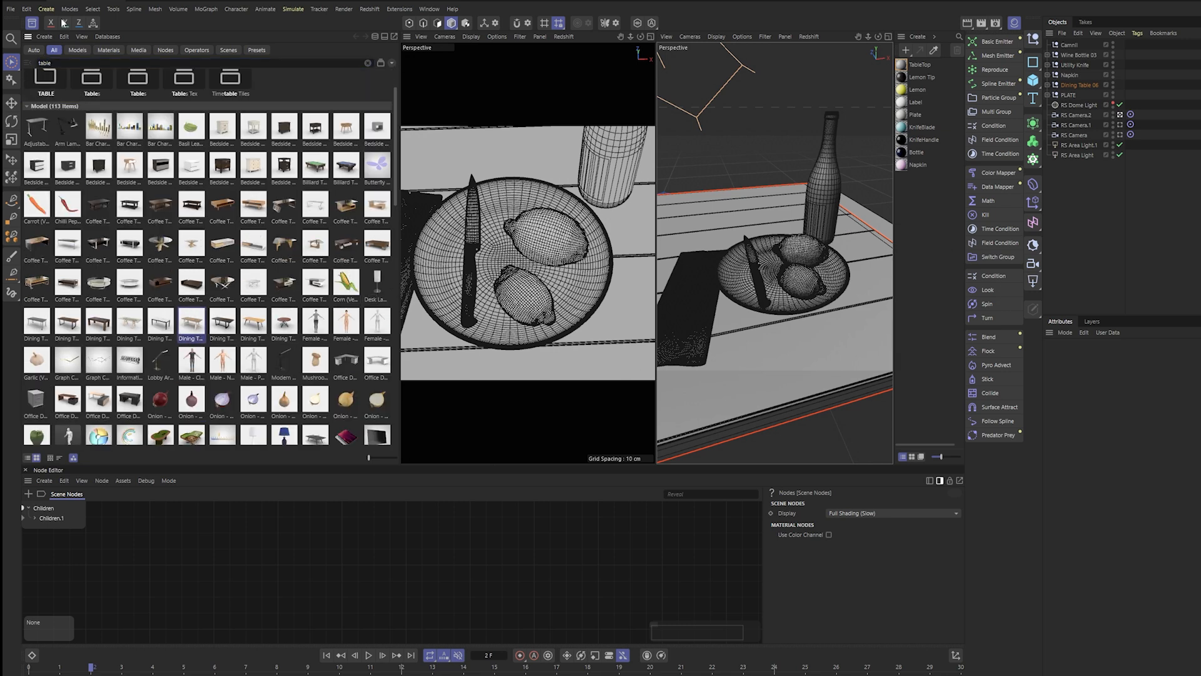
- Search the asset library for fruit models
{"action": "double_click", "coordinate": [33, 64]}
{"action": "type", "text": "lemon"}
{"action": "key", "text": "BackSpace"}
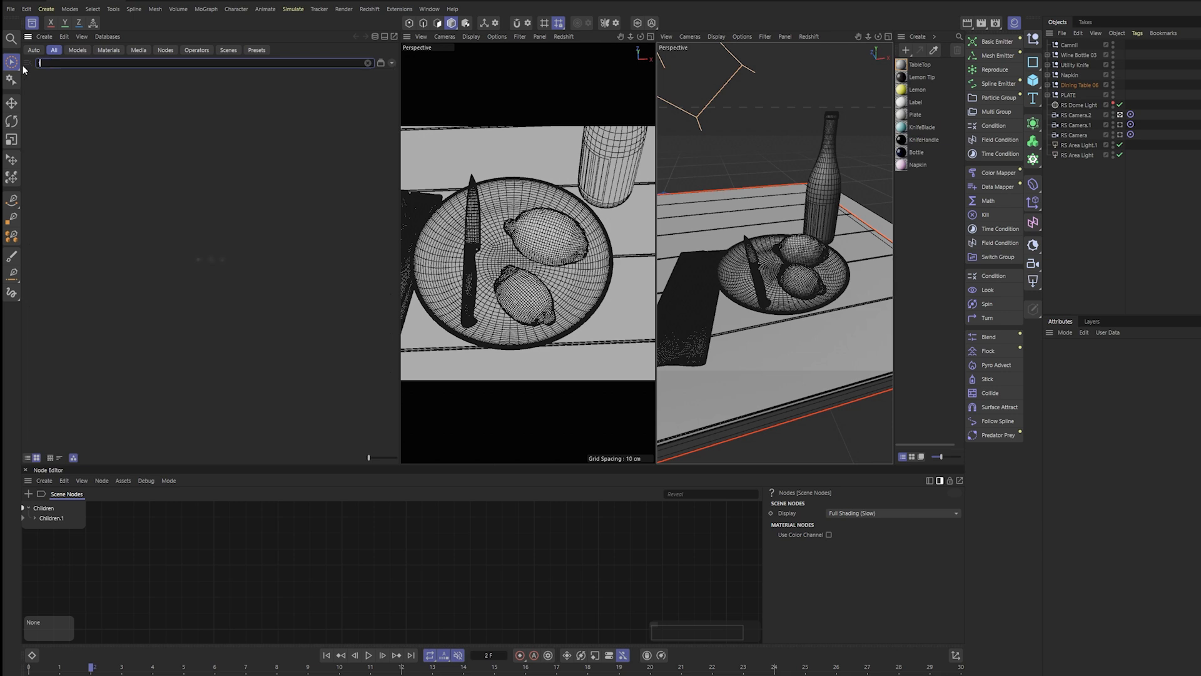
{"action": "type", "text": "fruit"}
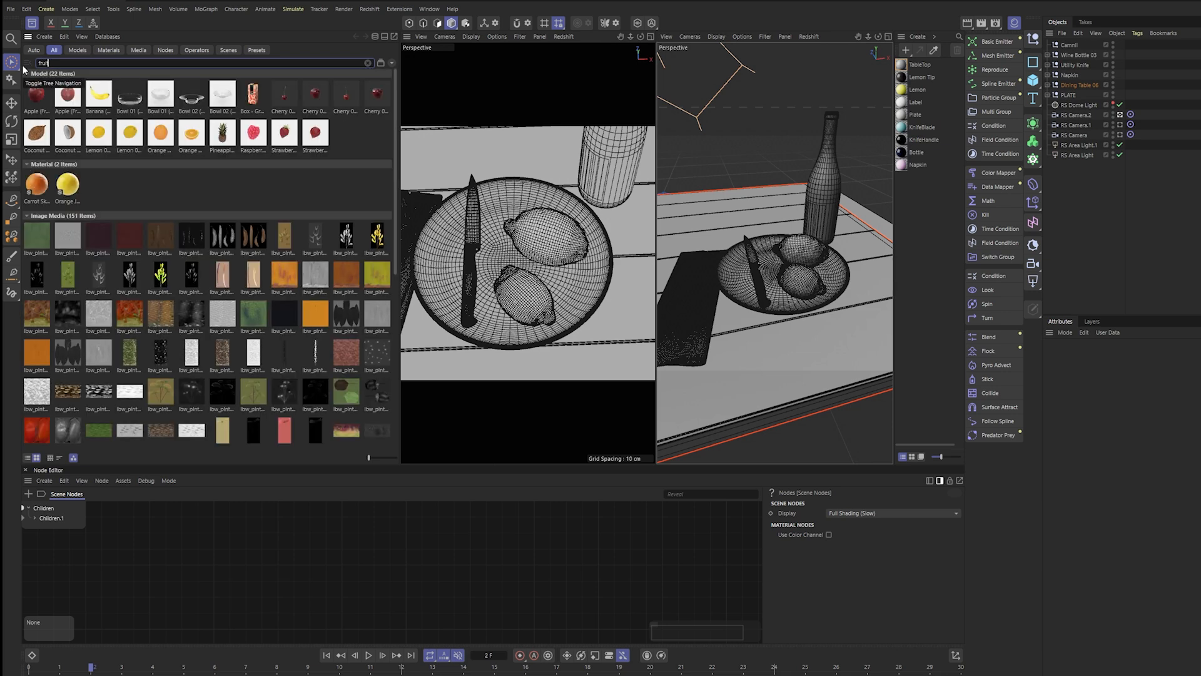
- Search the asset library for "kitch", then clear the search and close the library
{"action": "key", "text": "BackSpace"}
{"action": "key", "text": "BackSpace"}
{"action": "key", "text": "BackSpace"}
{"action": "key", "text": "BackSpace"}
{"action": "key", "text": "BackSpace"}
{"action": "type", "text": "kitch"}
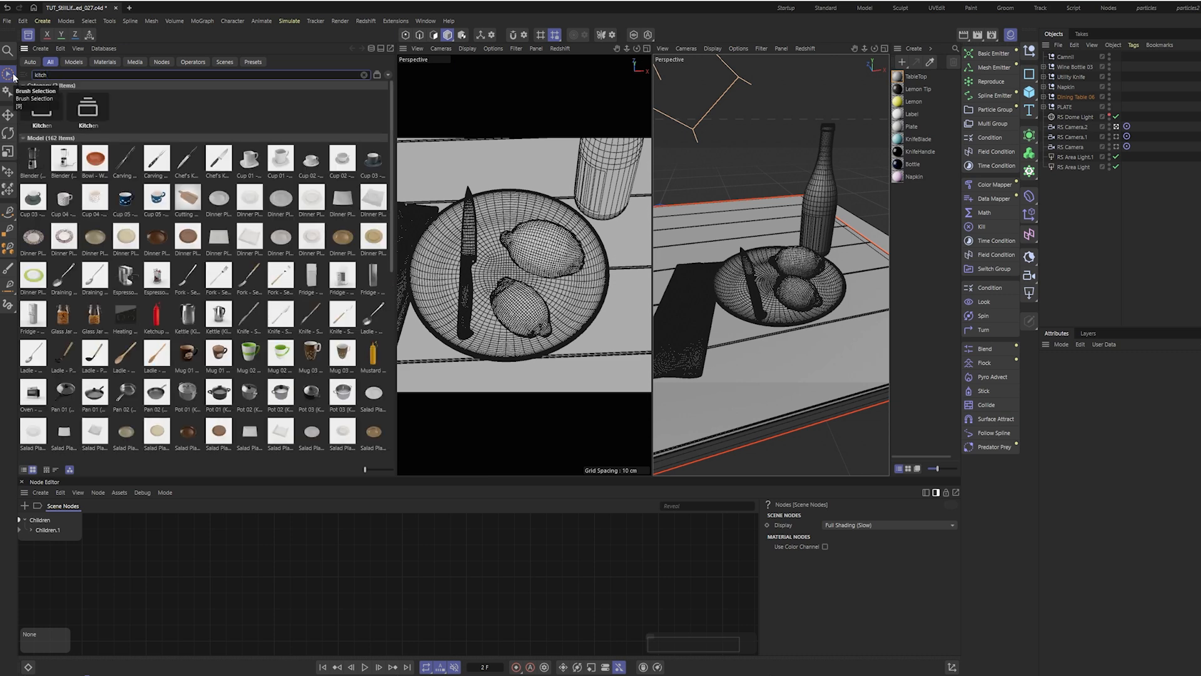
{"action": "left_click", "coordinate": [363, 74]}
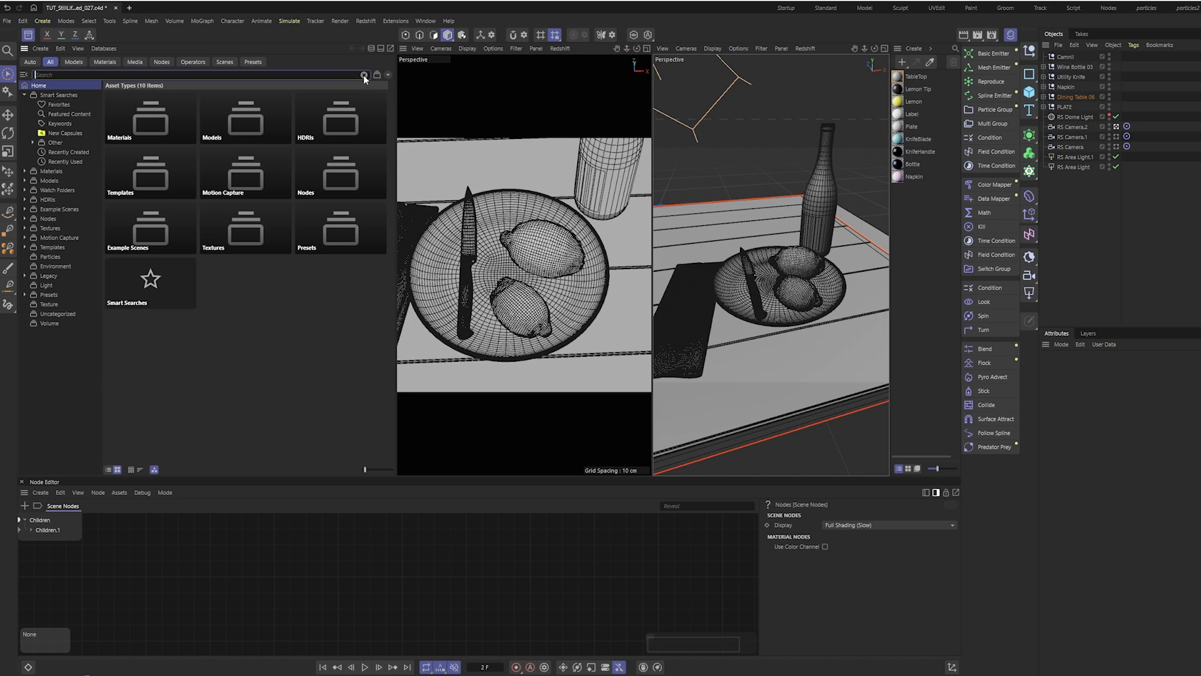
{"action": "left_click", "coordinate": [28, 35]}
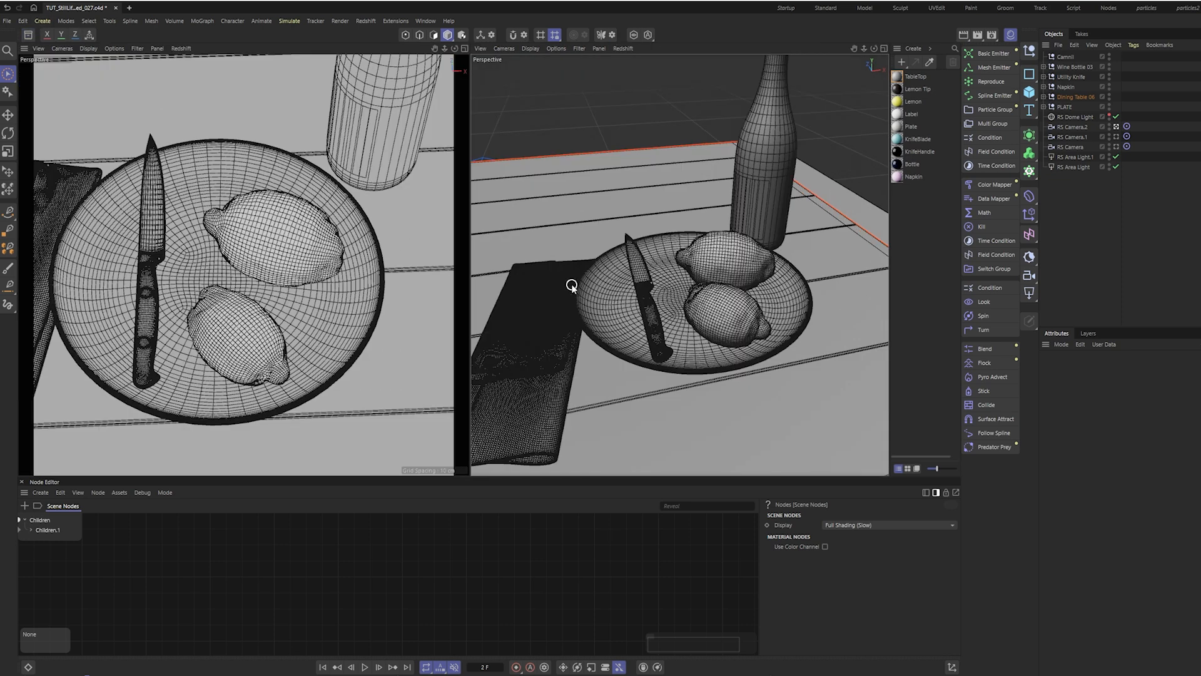
- Expand the Dining Table and PLATE groups in the object hierarchy and select the Lemon mesh under Lemon 02.1
{"action": "left_click", "coordinate": [722, 282]}
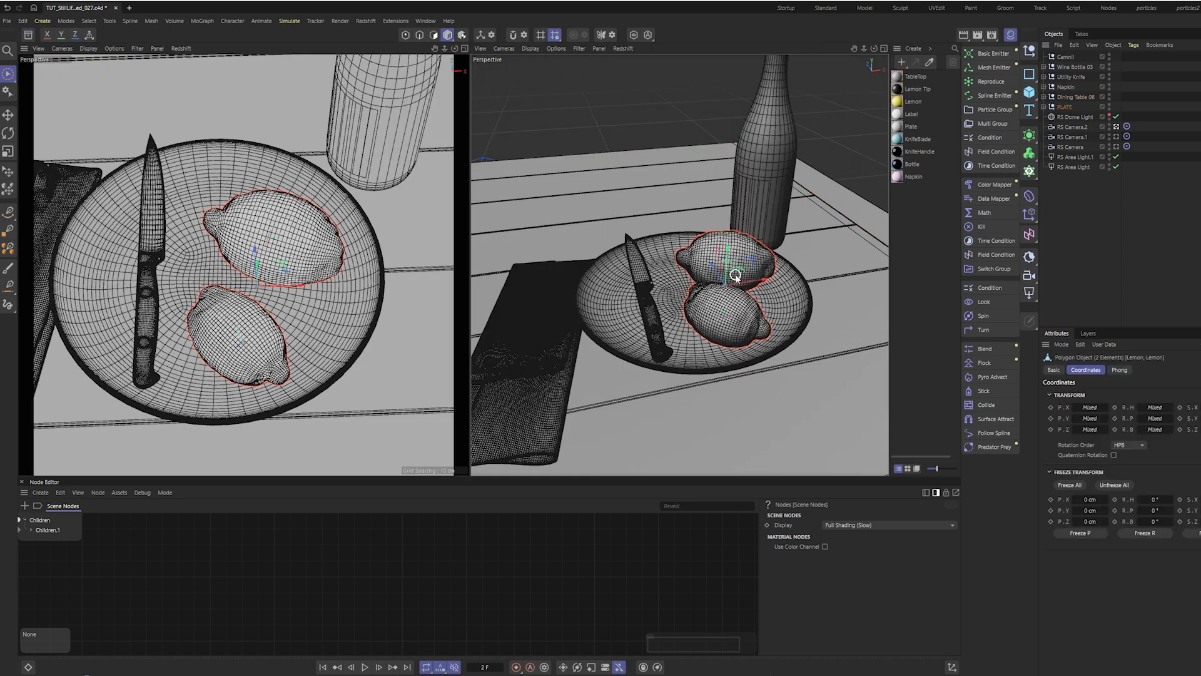
{"action": "left_click_drag", "start_coordinate": [625, 333], "coordinate": [610, 338], "text": "alt"}
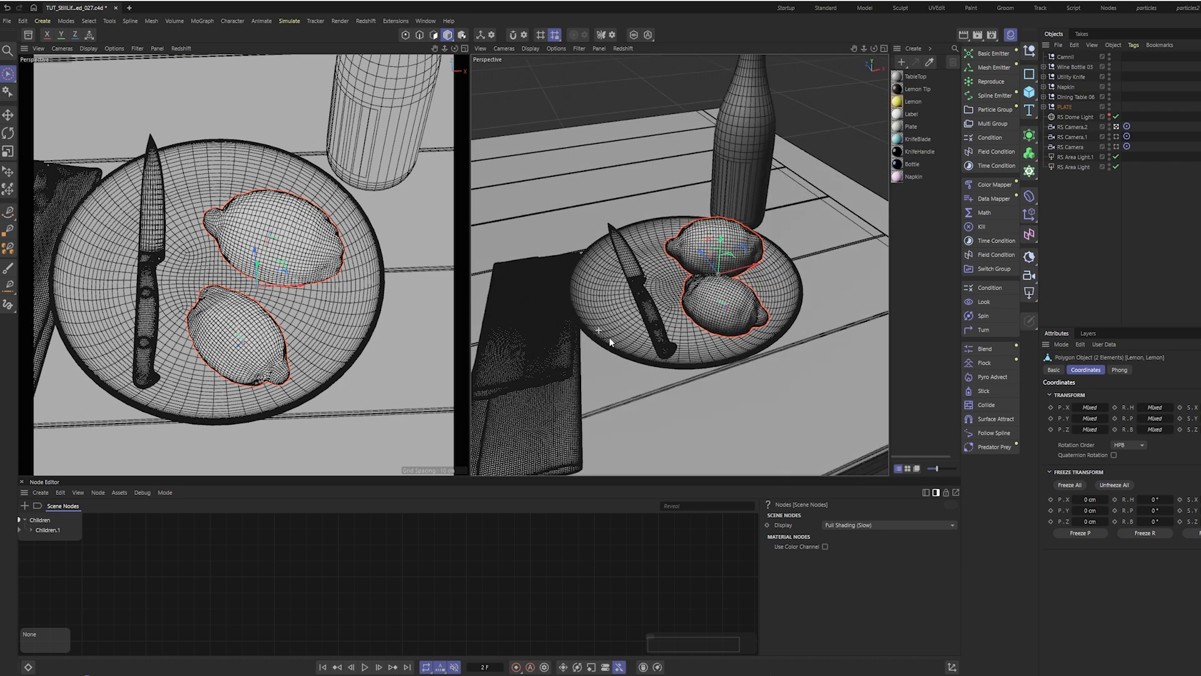
{"action": "left_click", "coordinate": [1074, 220]}
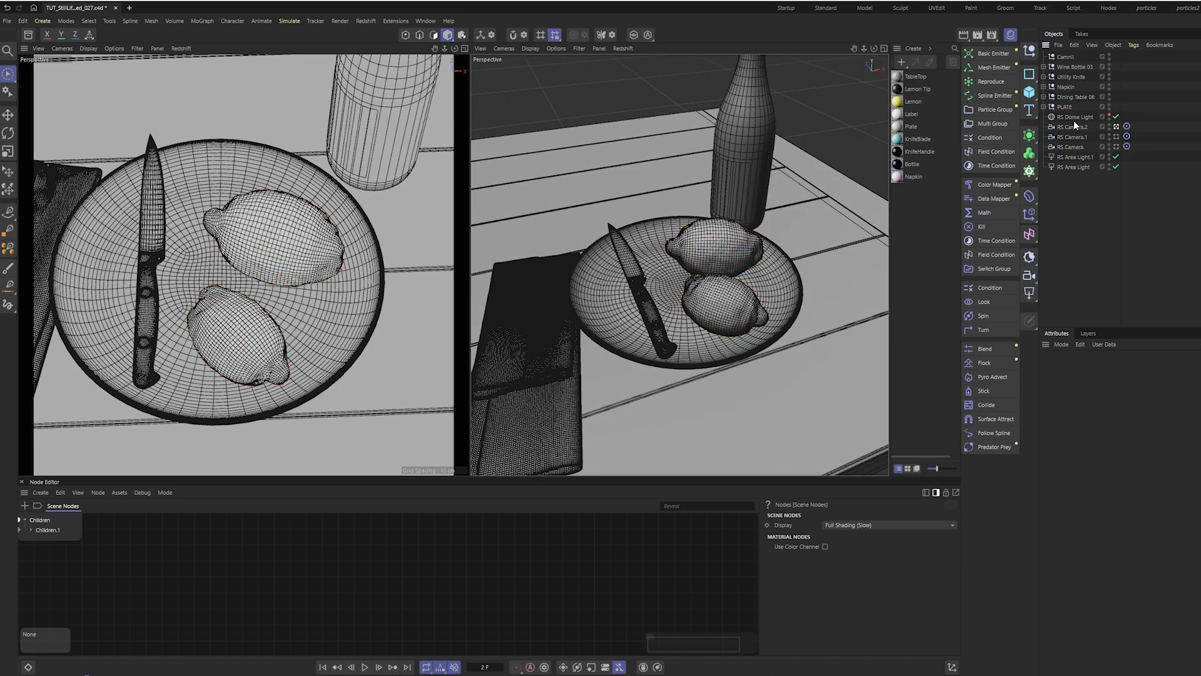
{"action": "left_click", "coordinate": [1044, 97]}
{"action": "left_click", "coordinate": [1050, 107]}
{"action": "left_click", "coordinate": [1044, 117]}
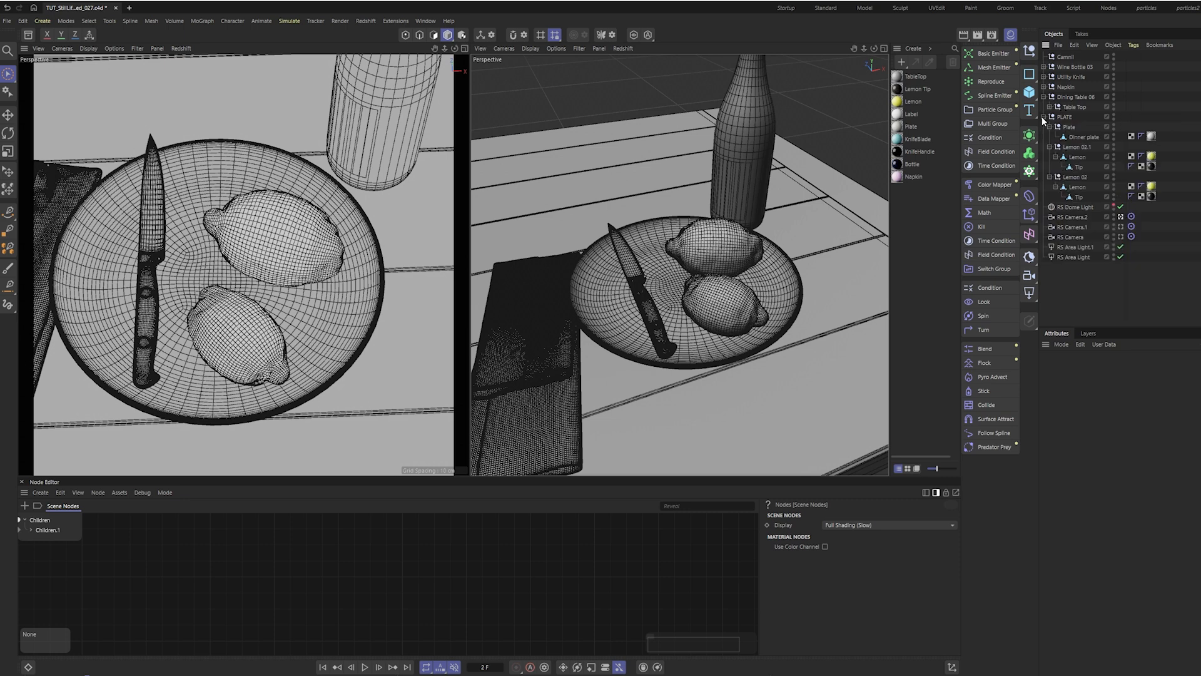
{"action": "left_click", "coordinate": [1077, 157]}
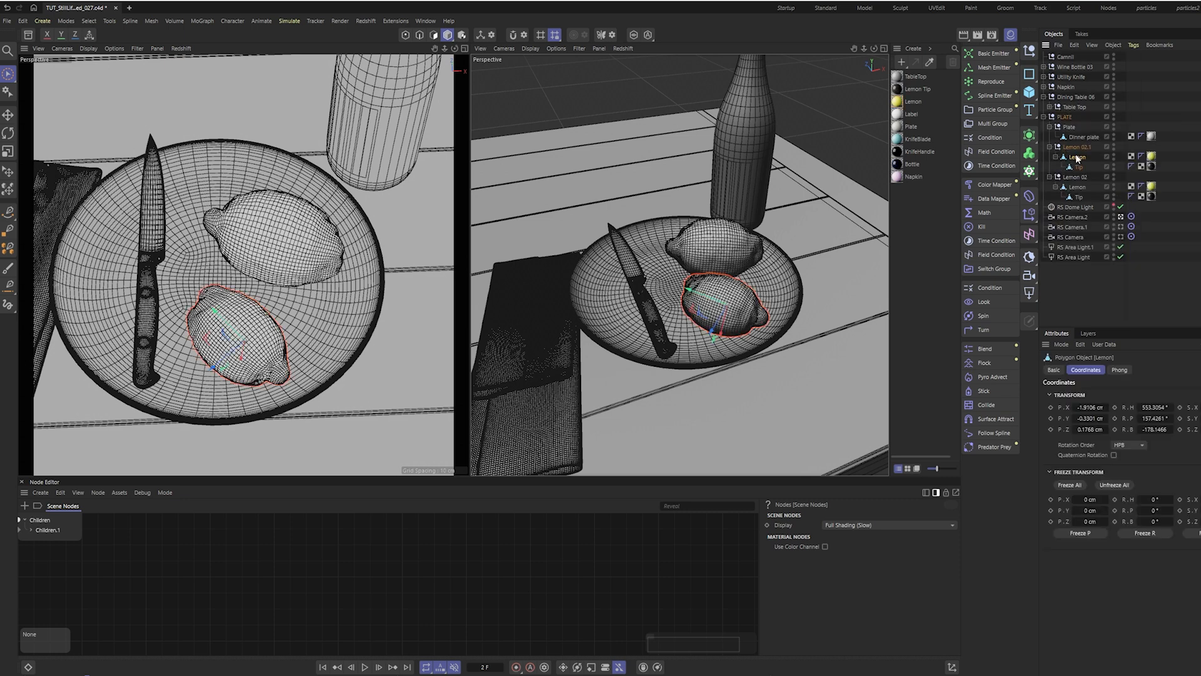
- Examine the UV layouts of the dinner plate and both lemons in the UVEdit layout
{"action": "left_click_drag", "start_coordinate": [1029, 135], "coordinate": [1088, 156]}
{"action": "left_click", "coordinate": [1132, 136]}
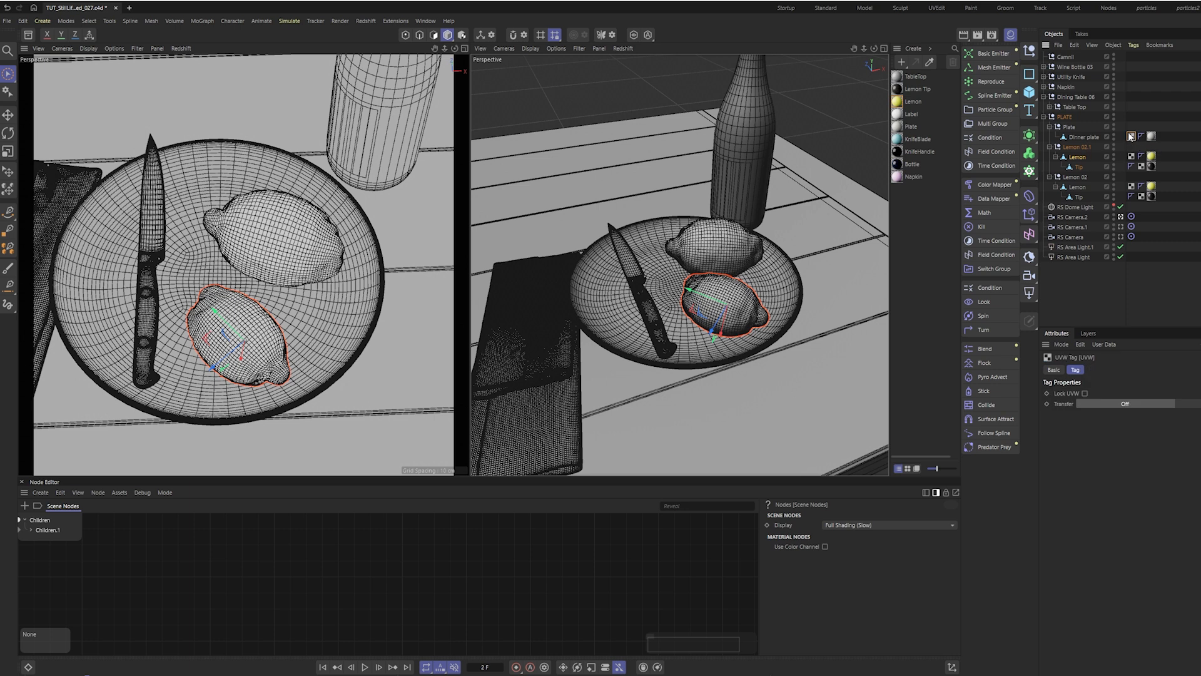
{"action": "left_click", "coordinate": [937, 8]}
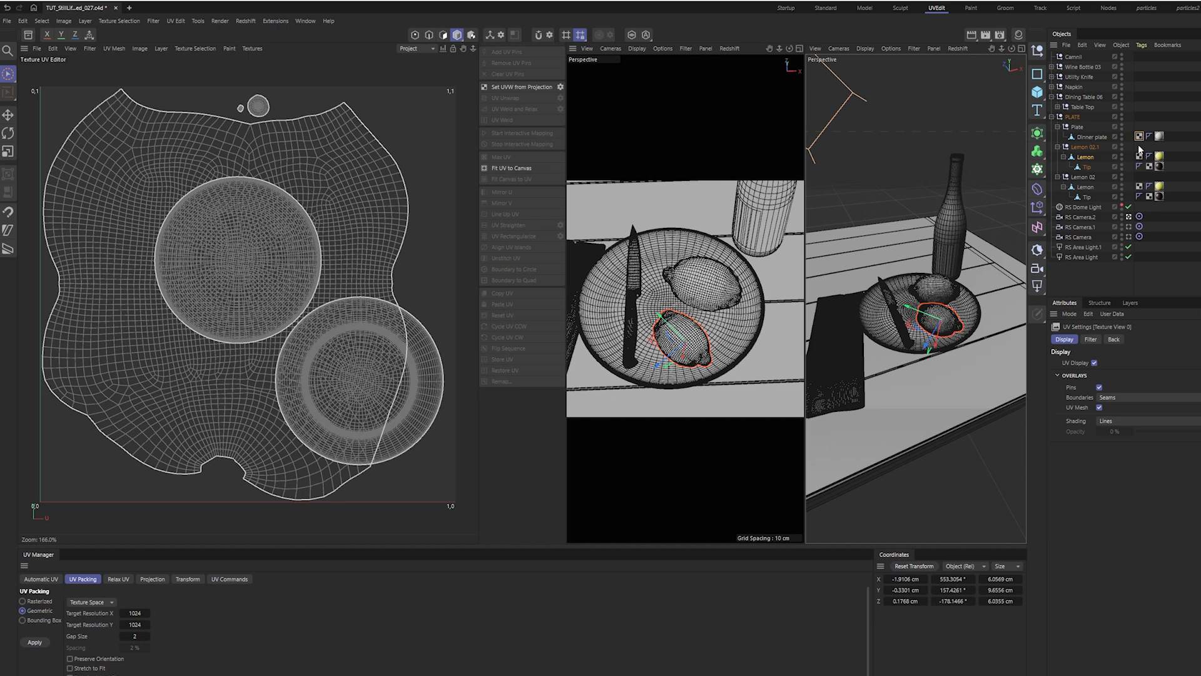
{"action": "left_click", "coordinate": [1140, 157]}
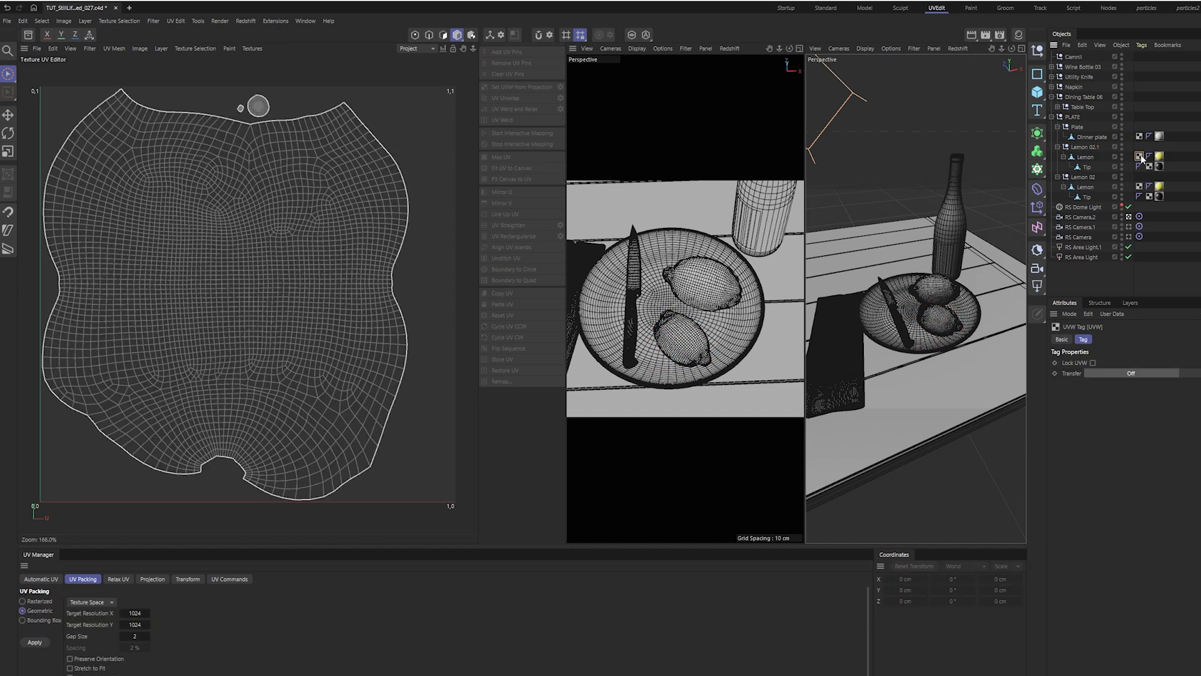
{"action": "left_click", "coordinate": [1140, 188]}
- Examine the UV layouts of the Tip meshes on both lemons
{"action": "left_click", "coordinate": [27, 34]}
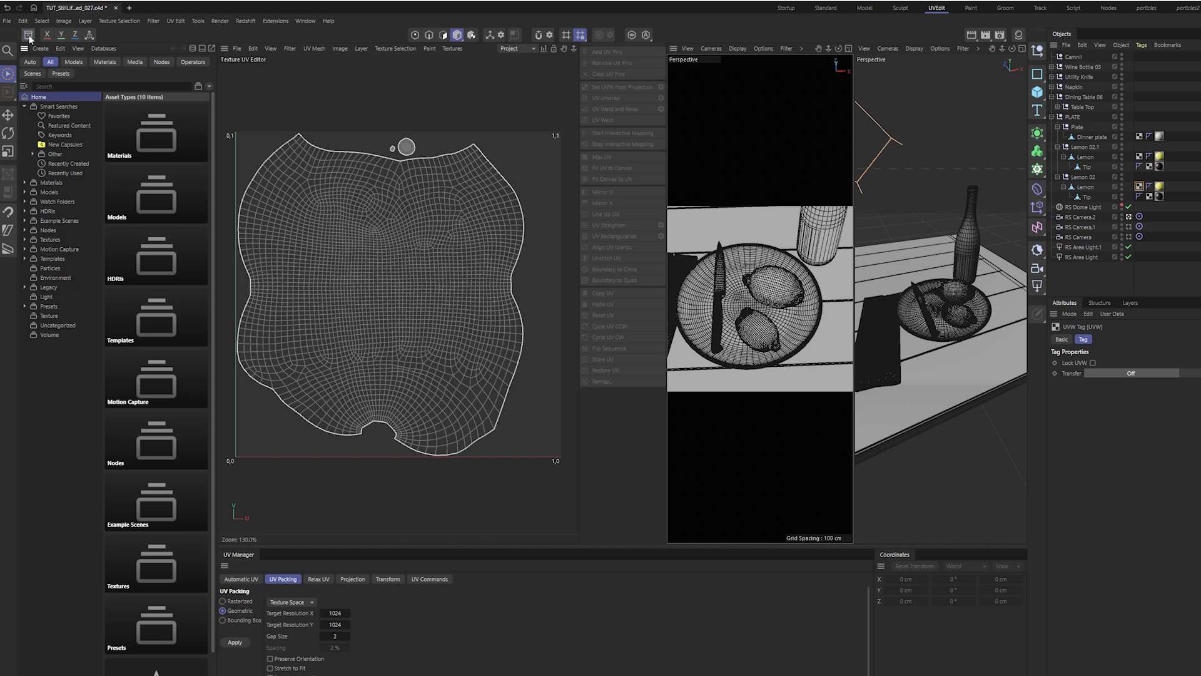
{"action": "left_click", "coordinate": [28, 36]}
{"action": "left_click", "coordinate": [1150, 197]}
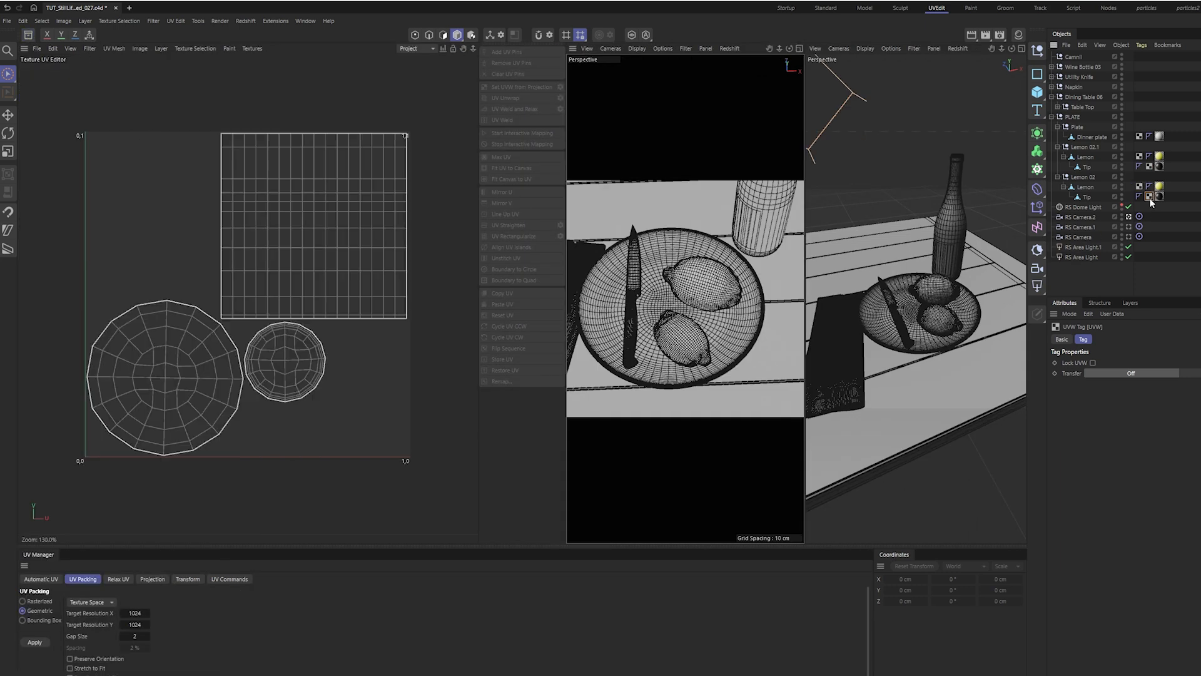
{"action": "left_click", "coordinate": [1149, 167]}
{"action": "left_click", "coordinate": [937, 8]}
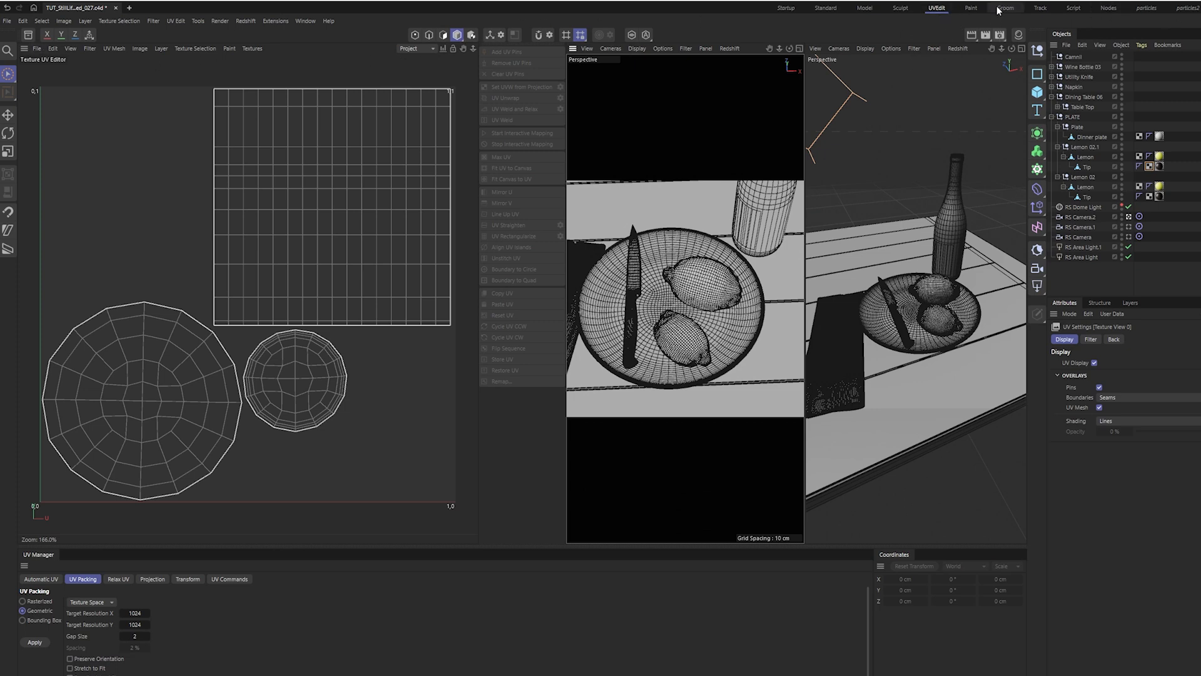
- Return to the Startup layout and export the scene in FBX format
{"action": "left_click", "coordinate": [786, 8]}
{"action": "left_click", "coordinate": [7, 20]}
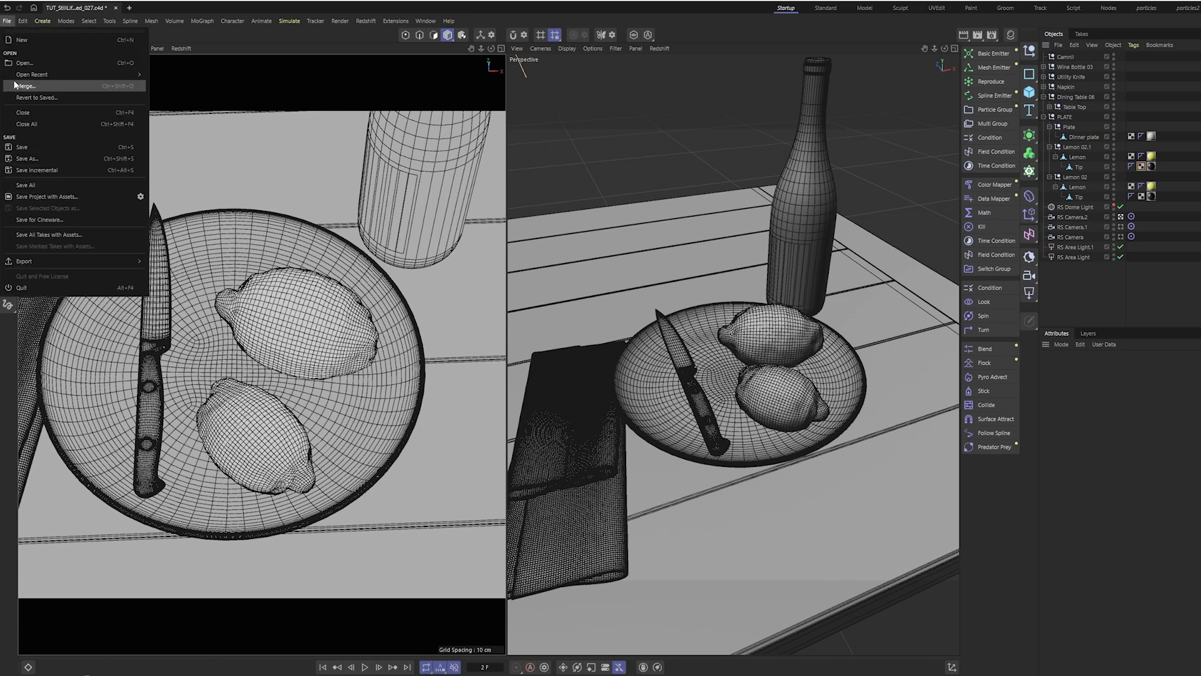
{"action": "mouse_move", "coordinate": [66, 262]}
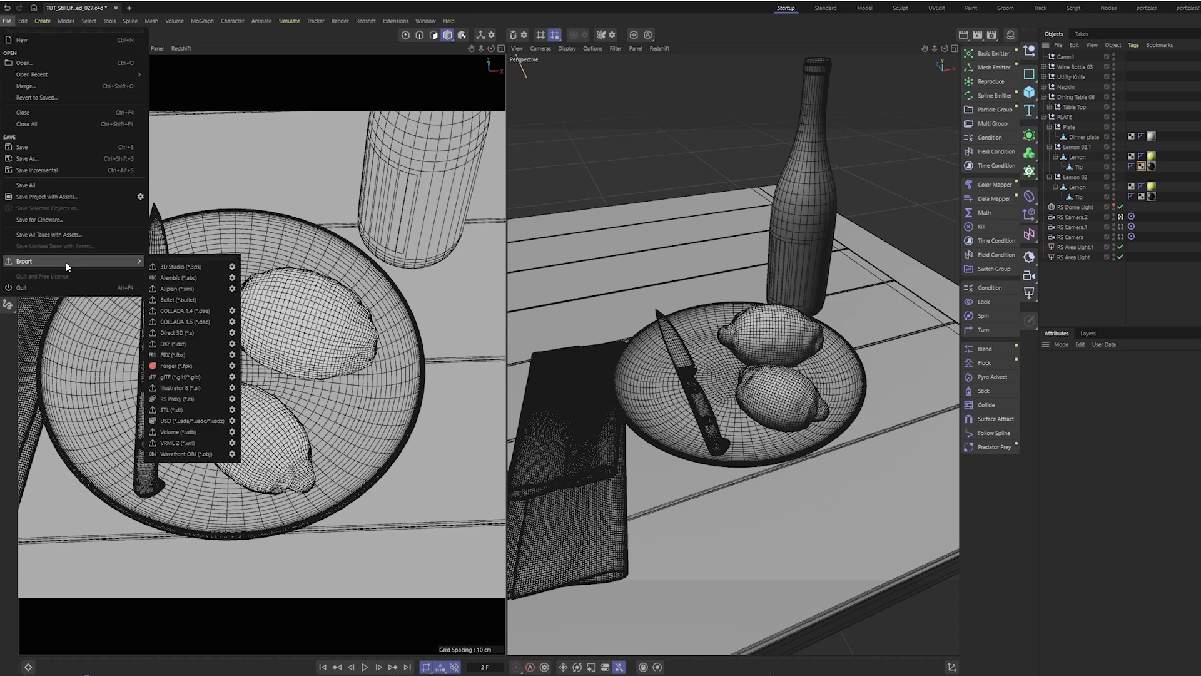
{"action": "left_click", "coordinate": [170, 354]}
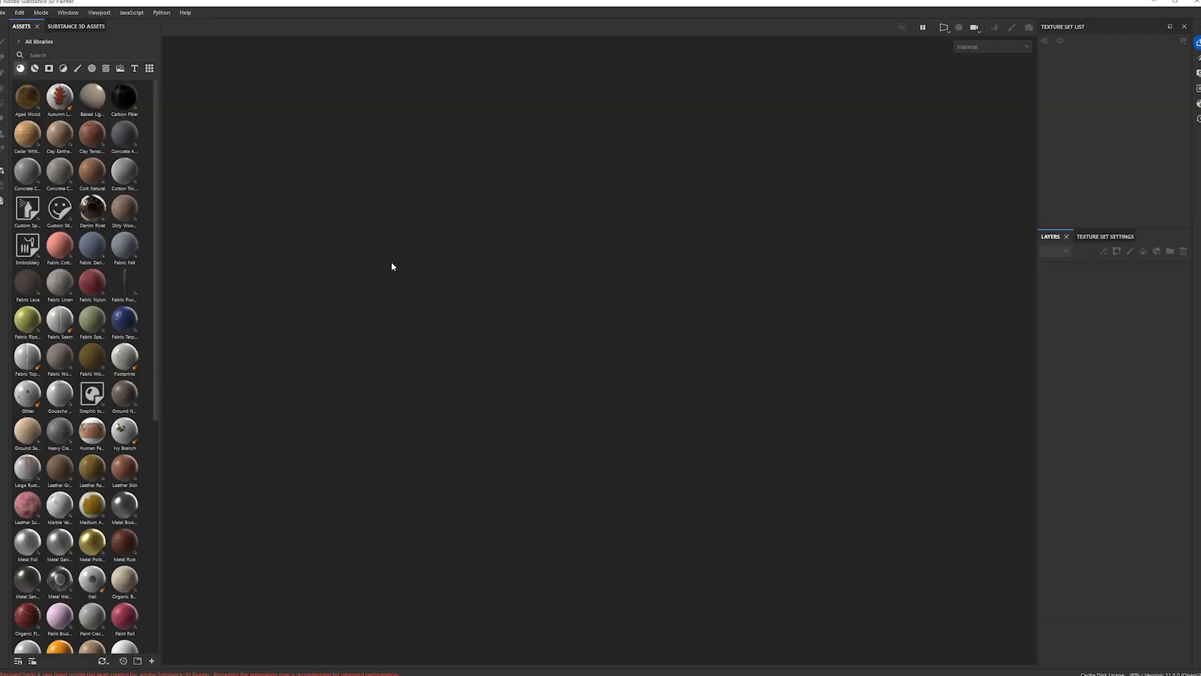
- Switch to Substance 3D Painter, view the Substance 3D Assets library and reset the interface layout
{"action": "left_click", "coordinate": [76, 26]}
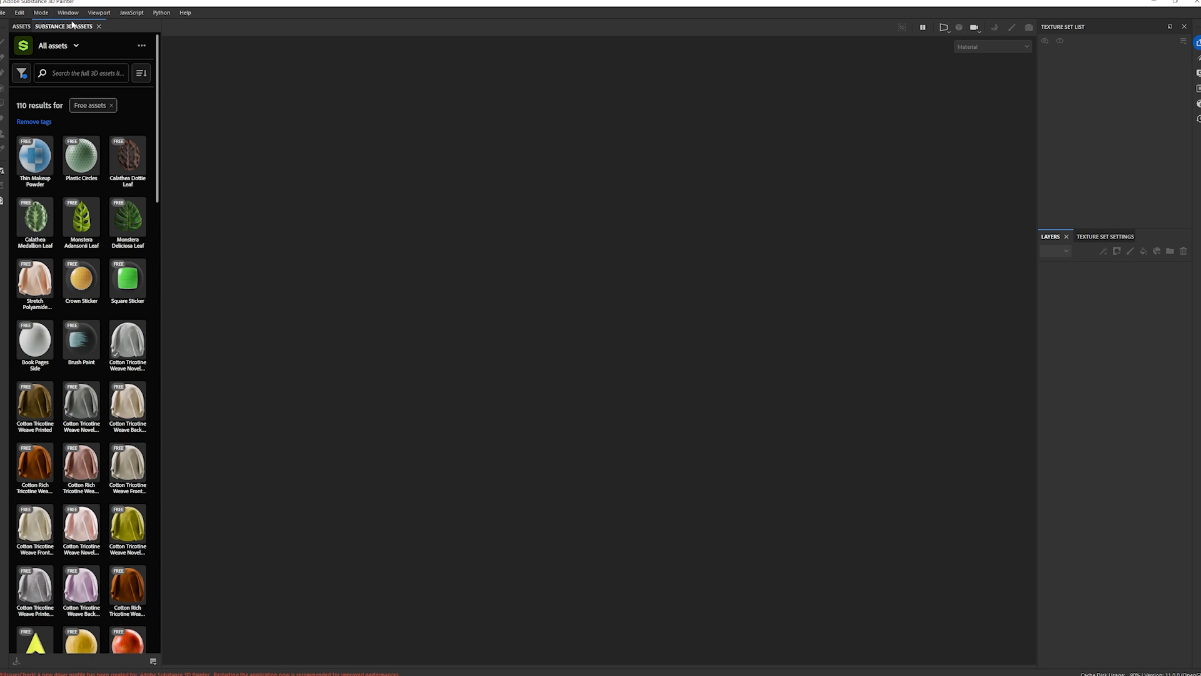
{"action": "left_click", "coordinate": [98, 15]}
{"action": "mouse_move", "coordinate": [70, 13]}
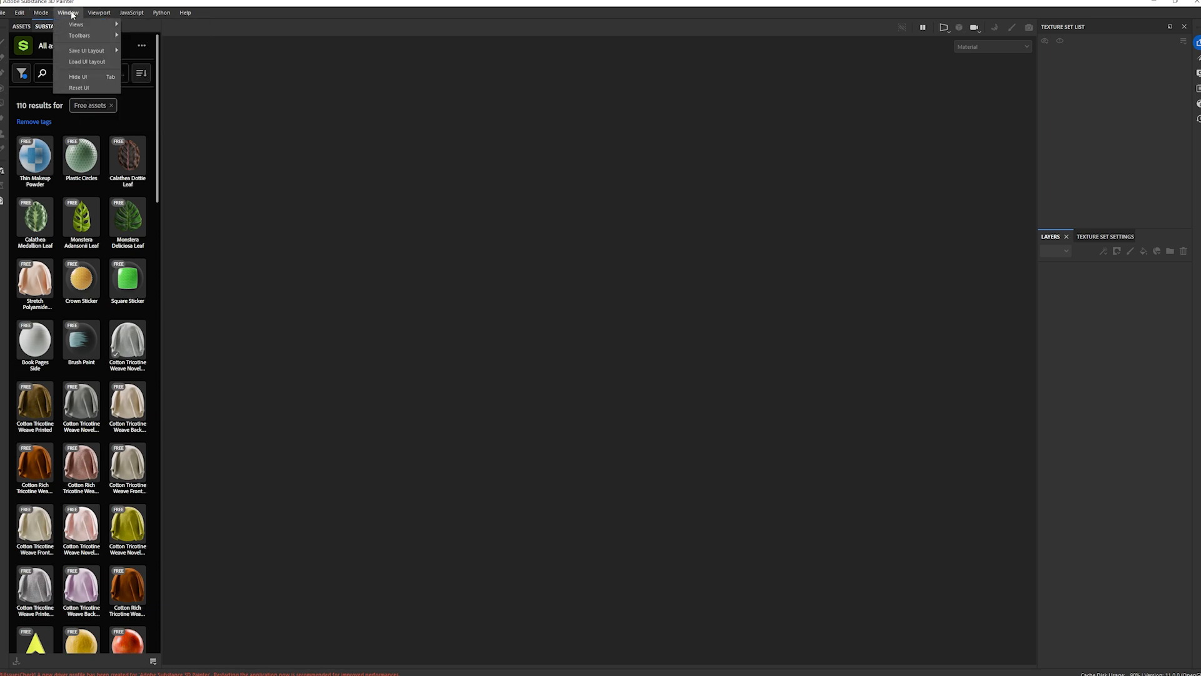
{"action": "left_click", "coordinate": [95, 88]}
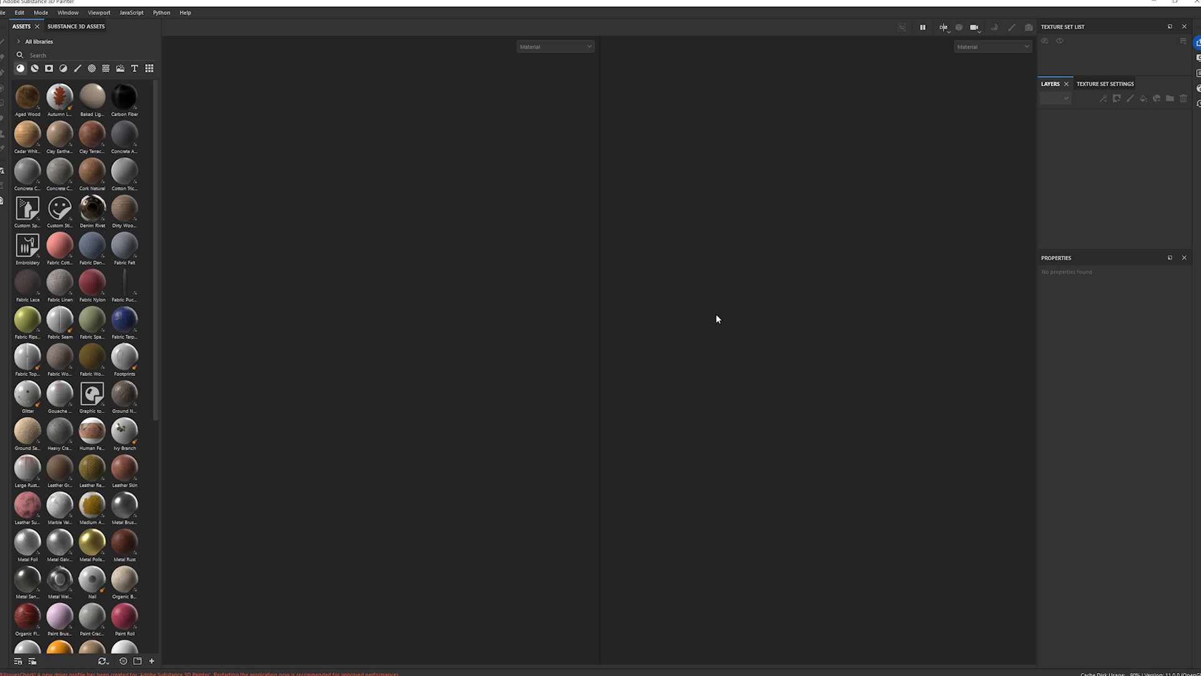
- Look through the asset type filters in the local asset library
{"action": "left_click", "coordinate": [36, 69]}
{"action": "left_click", "coordinate": [49, 68]}
{"action": "left_click", "coordinate": [21, 68]}
{"action": "left_click", "coordinate": [77, 69]}
- Create a new project from the LemonsStillLife01.fbx mesh with a document resolution of 1024
{"action": "left_click", "coordinate": [4, 13]}
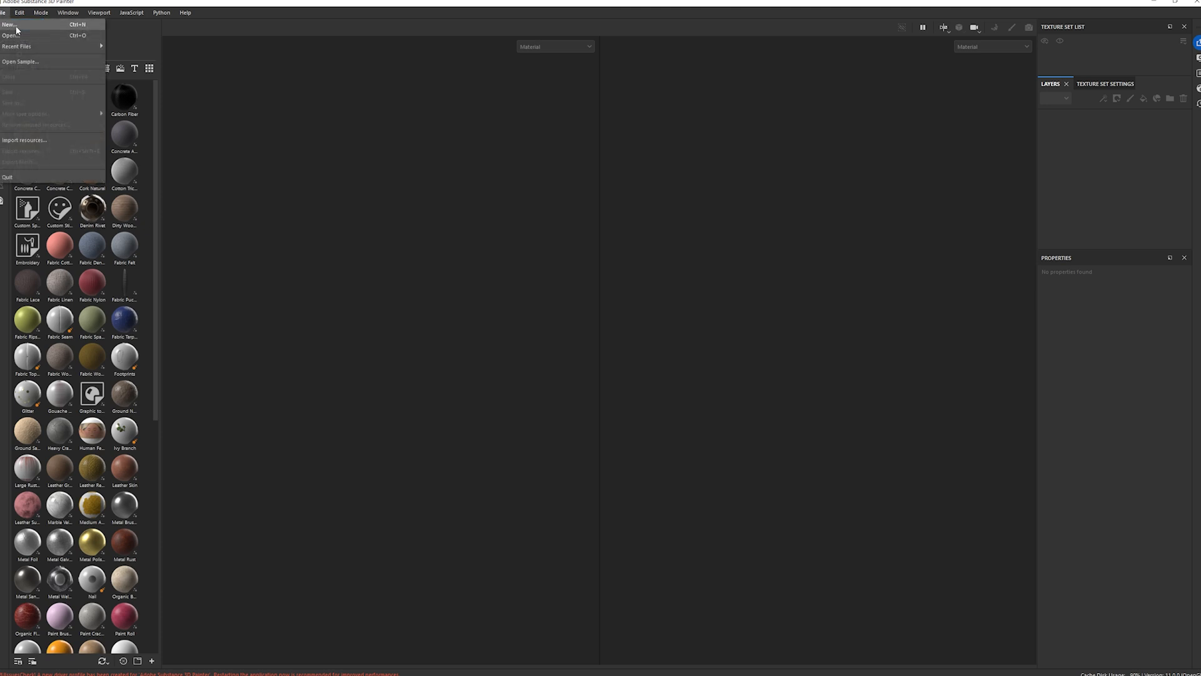
{"action": "left_click", "coordinate": [11, 26]}
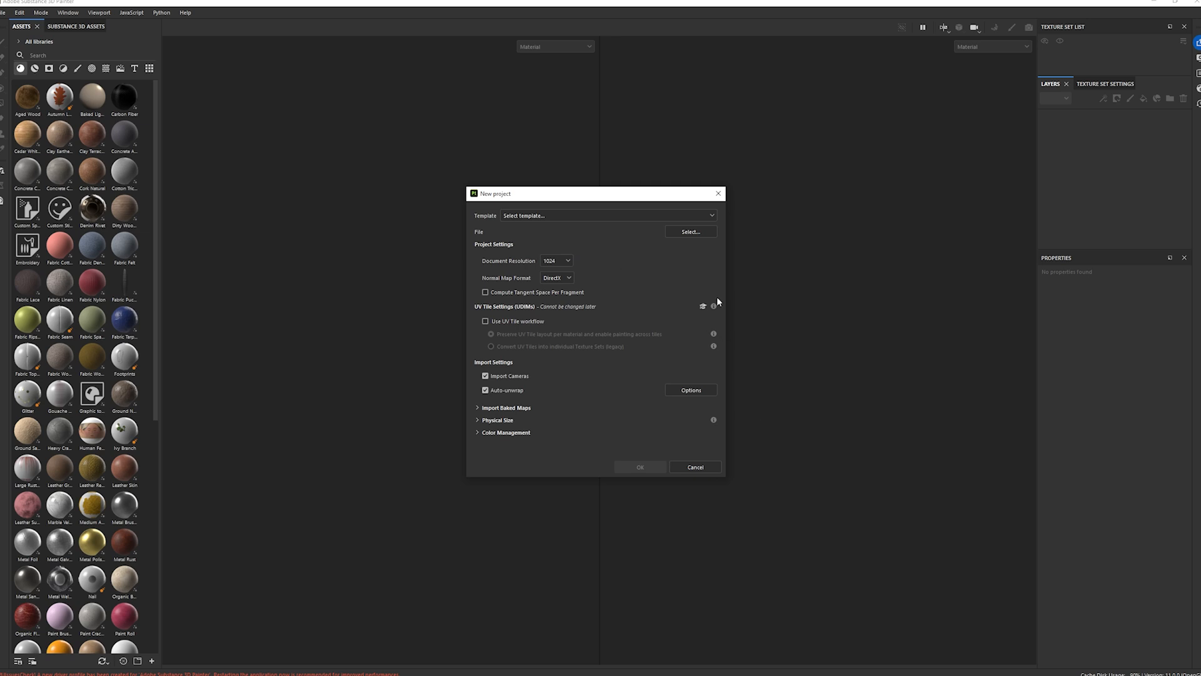
{"action": "left_click", "coordinate": [567, 261]}
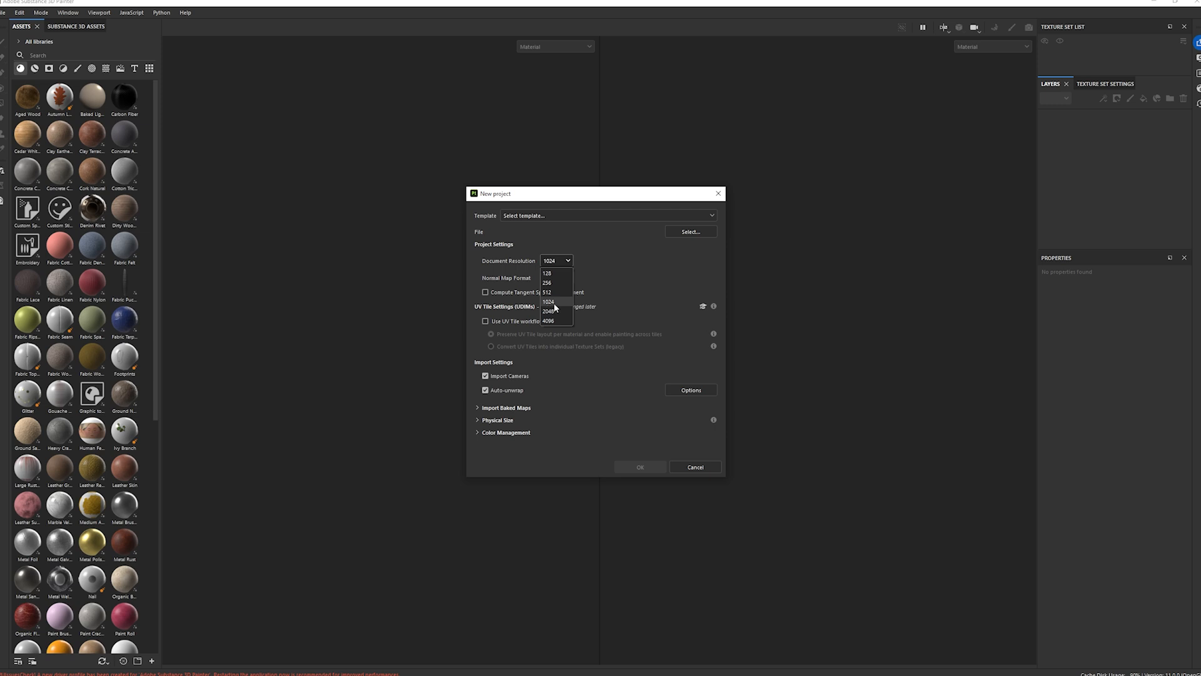
{"action": "left_click", "coordinate": [561, 302]}
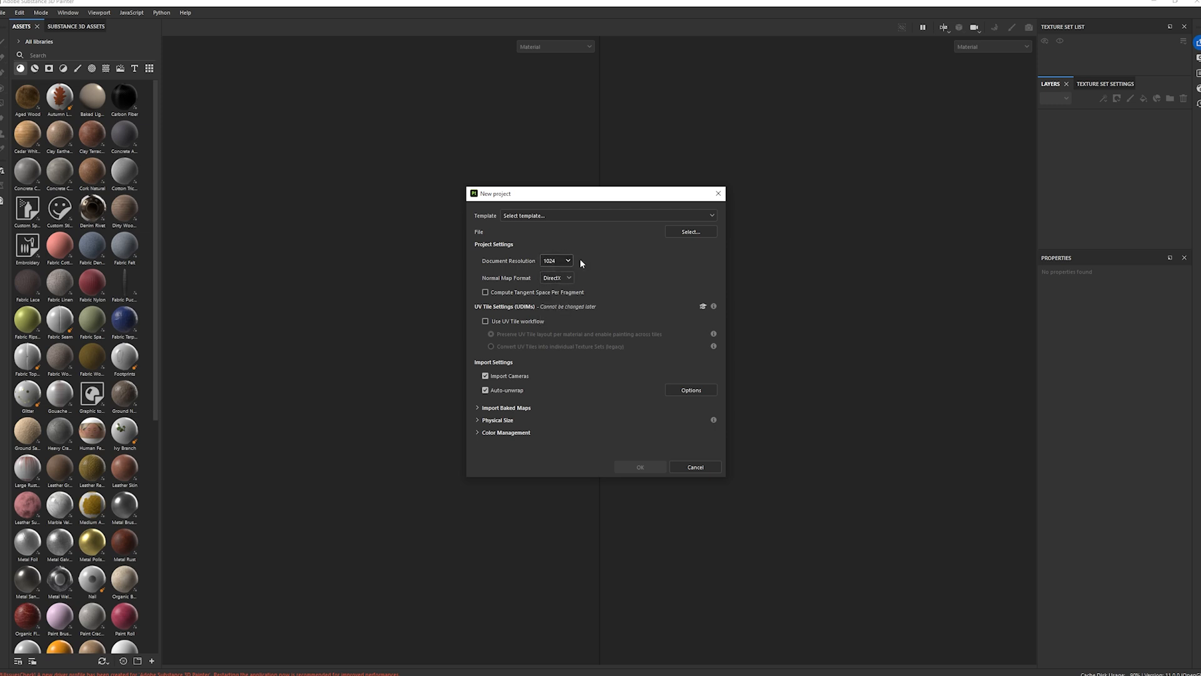
{"action": "left_click", "coordinate": [691, 232]}
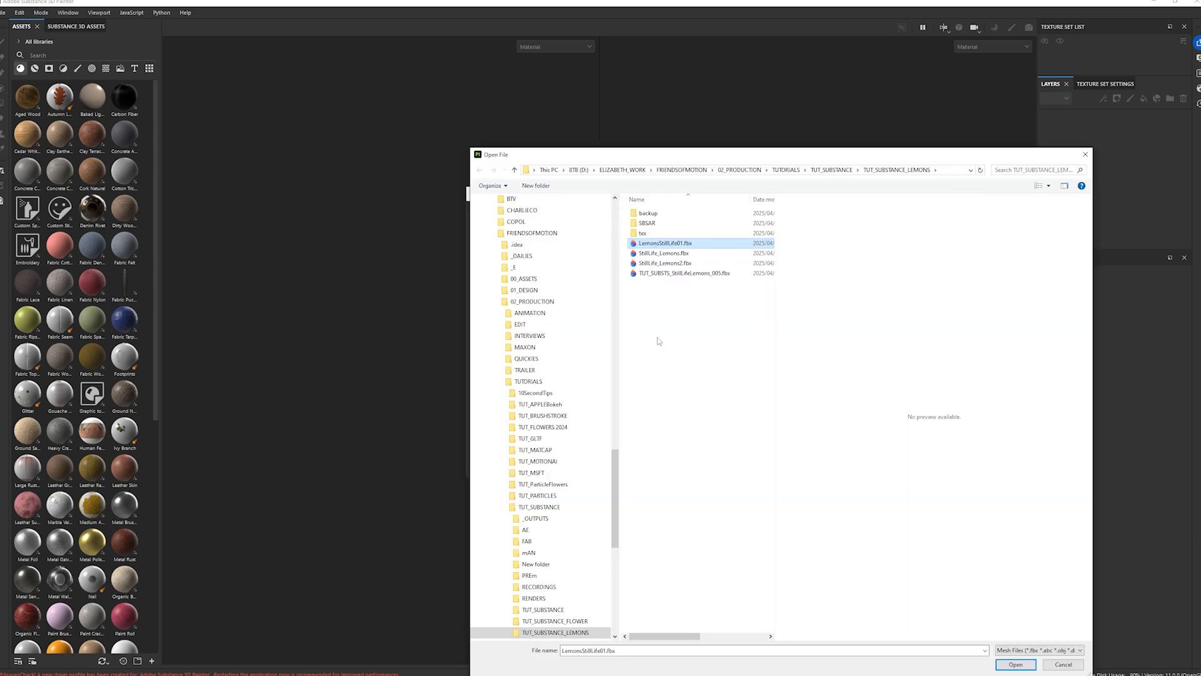
{"action": "left_click", "coordinate": [1022, 663]}
{"action": "left_click", "coordinate": [638, 469]}
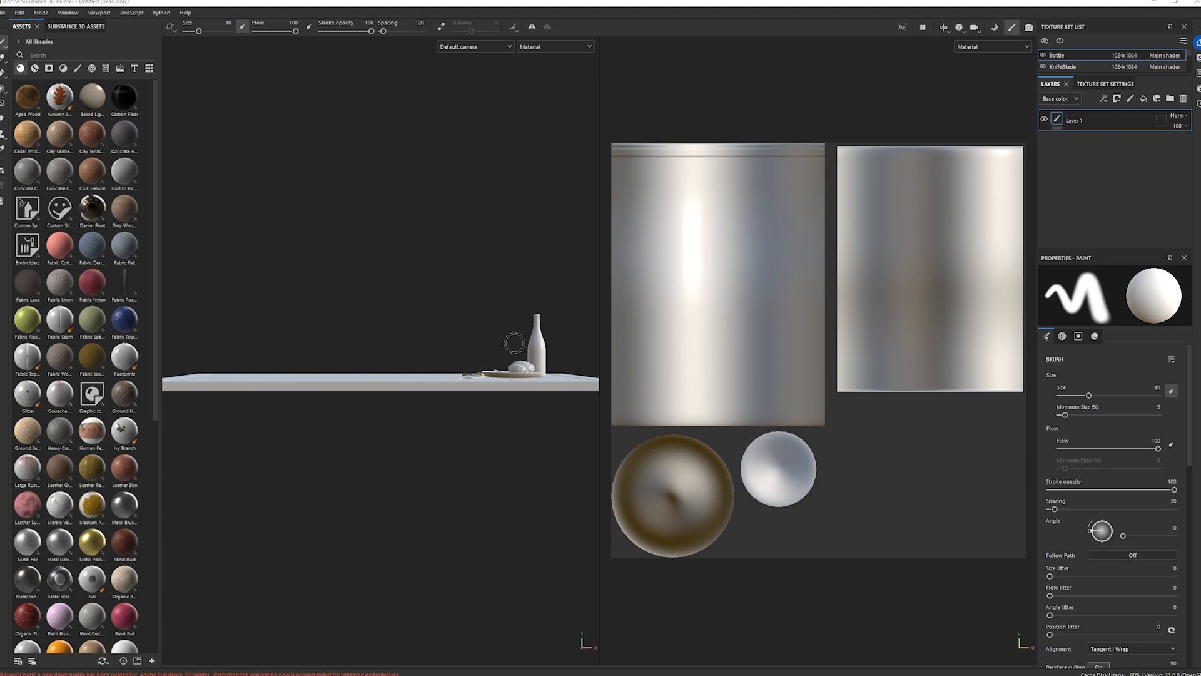
{"action": "left_click_drag", "start_coordinate": [490, 313], "coordinate": [538, 363], "text": "alt"}
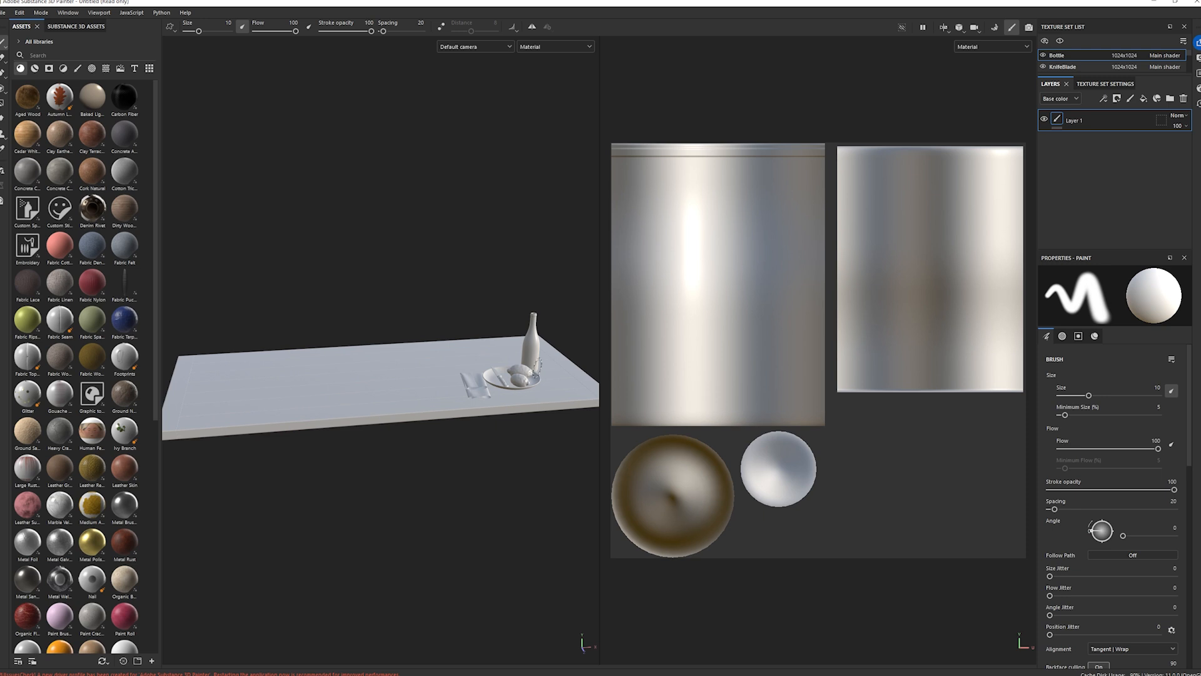
{"action": "scroll", "coordinate": [536, 363], "scroll_direction": "up", "scroll_amount": 6}
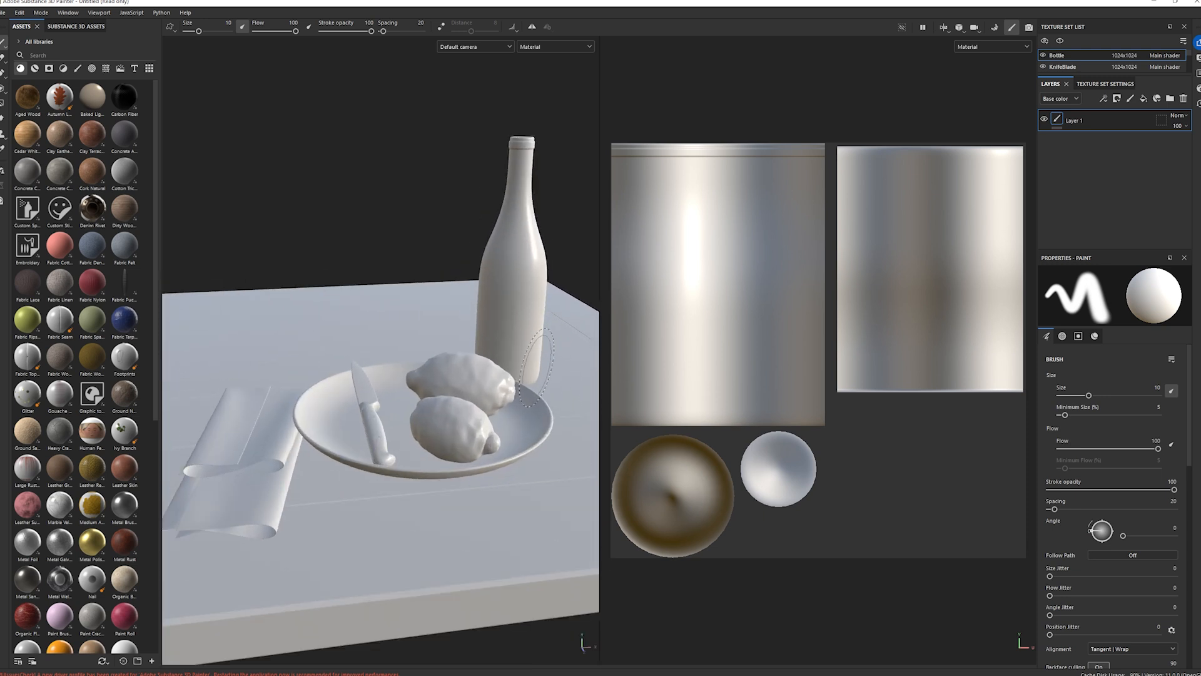
- Examine the imported bottle, plate, knife and lemons up close from a higher angle in the 3D view
{"action": "left_click_drag", "start_coordinate": [536, 369], "coordinate": [496, 393], "text": "alt"}
{"action": "mouse_move", "coordinate": [478, 441]}
{"action": "middle_mouse_down", "text": "alt"}
{"action": "mouse_move", "coordinate": [508, 424]}
{"action": "mouse_move", "coordinate": [275, 473]}
{"action": "mouse_move", "coordinate": [475, 411]}
{"action": "mouse_move", "coordinate": [461, 443]}
{"action": "middle_mouse_up", "text": "alt"}
{"action": "mouse_move", "coordinate": [422, 392]}
{"action": "left_mouse_down", "text": "alt"}
{"action": "mouse_move", "coordinate": [383, 374]}
{"action": "mouse_move", "coordinate": [407, 406]}
{"action": "left_mouse_up", "text": "alt"}
{"action": "mouse_move", "coordinate": [471, 373]}
{"action": "middle_mouse_down", "text": "alt"}
{"action": "mouse_move", "coordinate": [379, 323]}
{"action": "mouse_move", "coordinate": [413, 456]}
{"action": "mouse_move", "coordinate": [400, 438]}
{"action": "middle_mouse_up", "text": "alt"}
{"action": "right_click_drag", "start_coordinate": [494, 419], "coordinate": [525, 388], "text": "alt"}
{"action": "mouse_move", "coordinate": [526, 388]}
{"action": "middle_mouse_down", "text": "alt"}
{"action": "mouse_move", "coordinate": [484, 350]}
{"action": "mouse_move", "coordinate": [497, 360]}
{"action": "middle_mouse_up", "text": "alt"}
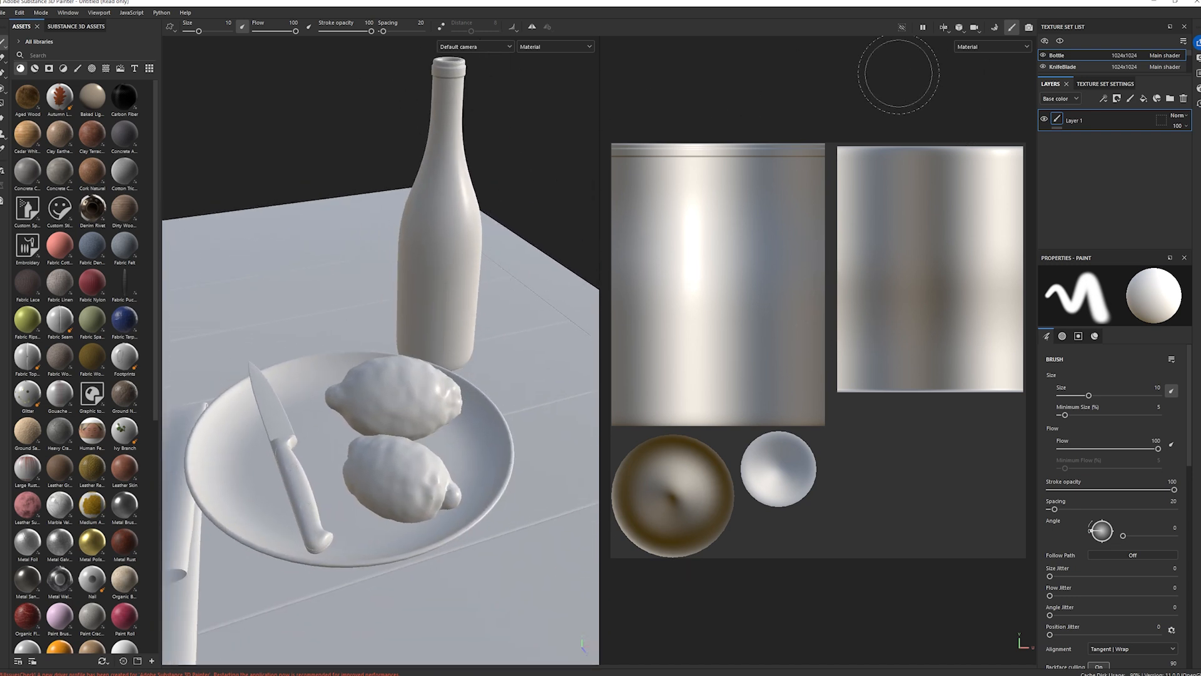
- Preview the Metallic, Normal, Normal+Height+Mesh and Height channels, and return the display to Material
{"action": "left_click", "coordinate": [999, 46]}
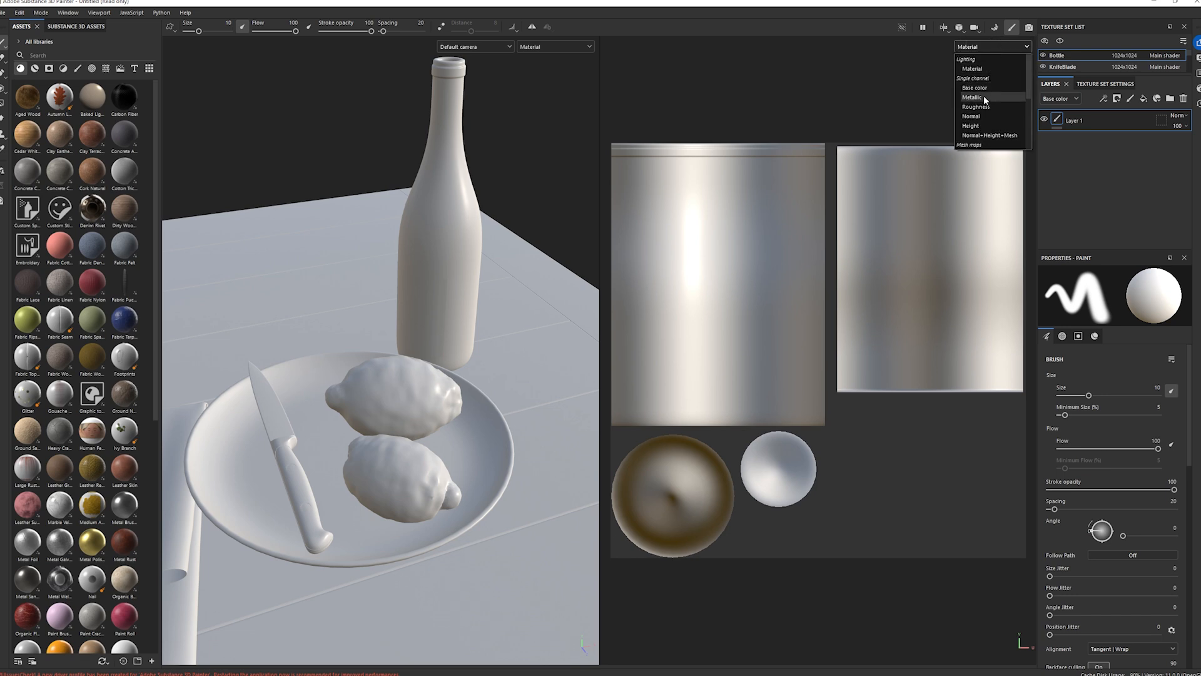
{"action": "left_click", "coordinate": [983, 95]}
{"action": "left_click", "coordinate": [986, 46]}
{"action": "left_click", "coordinate": [971, 117]}
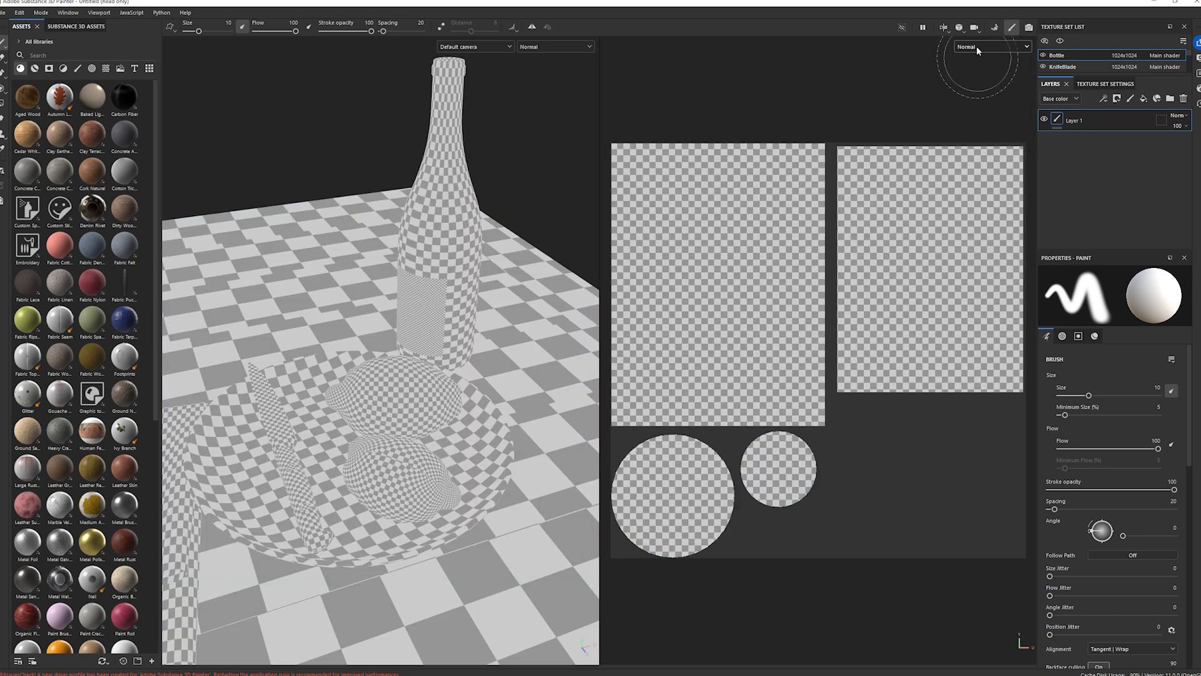
{"action": "left_click", "coordinate": [987, 48]}
{"action": "left_click", "coordinate": [976, 135]}
{"action": "left_click", "coordinate": [993, 46]}
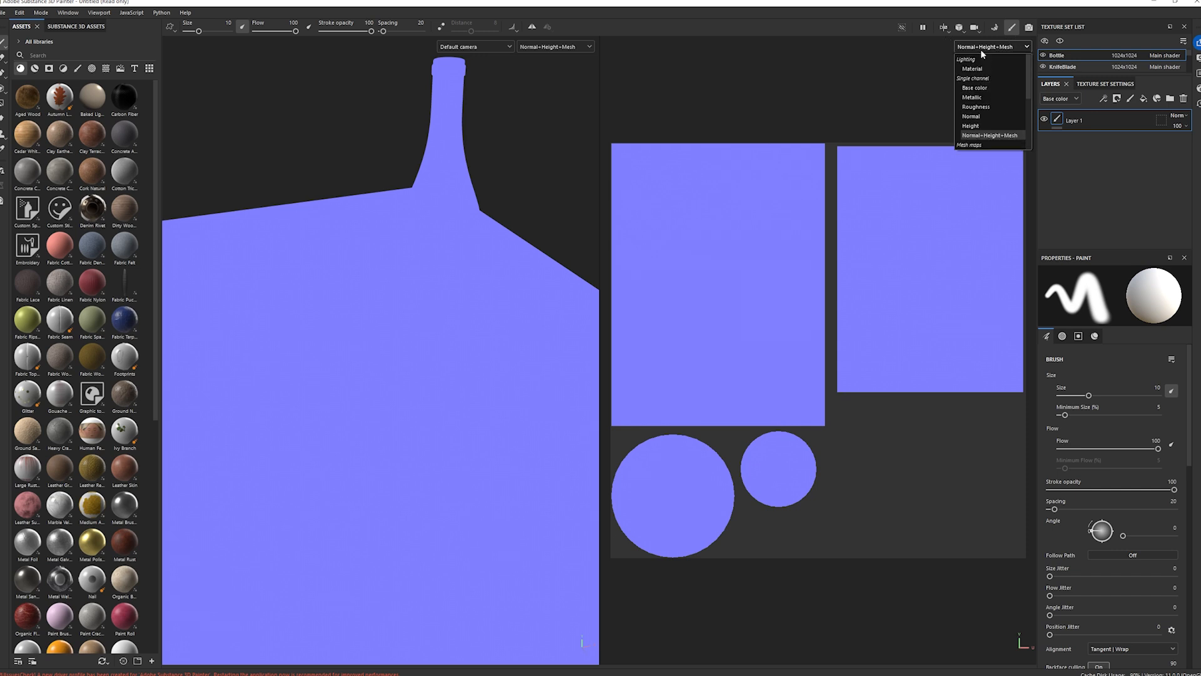
{"action": "left_click", "coordinate": [971, 125]}
{"action": "left_click", "coordinate": [980, 47]}
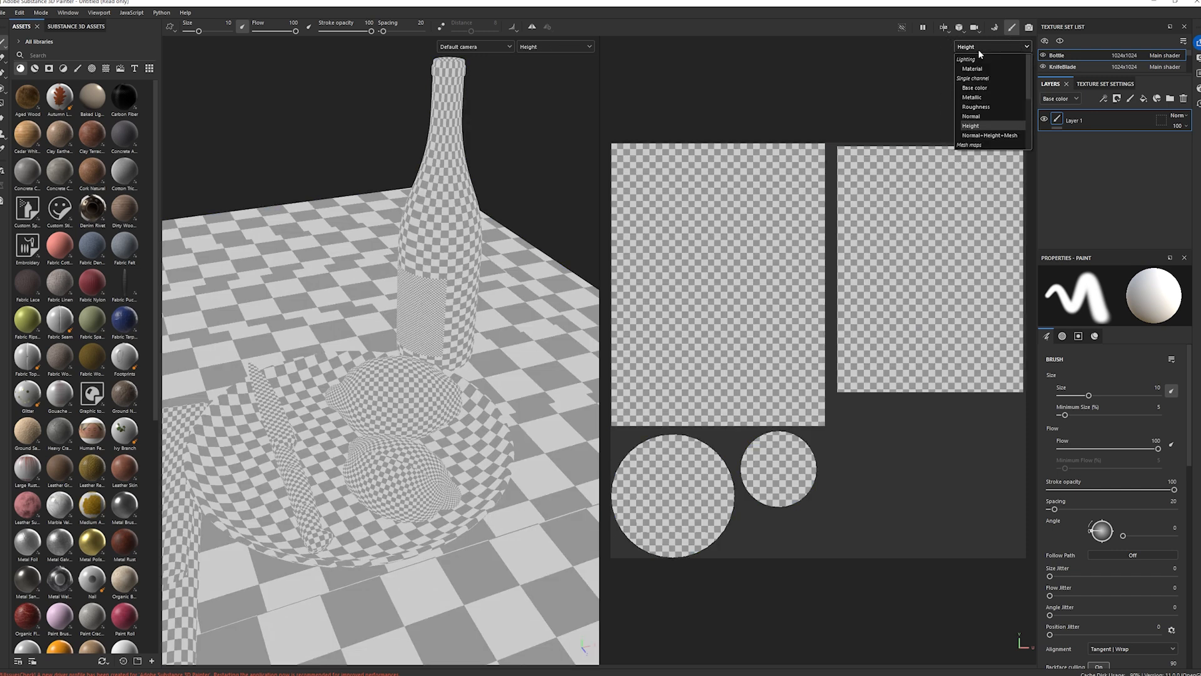
{"action": "left_click", "coordinate": [974, 99]}
{"action": "left_click", "coordinate": [973, 48]}
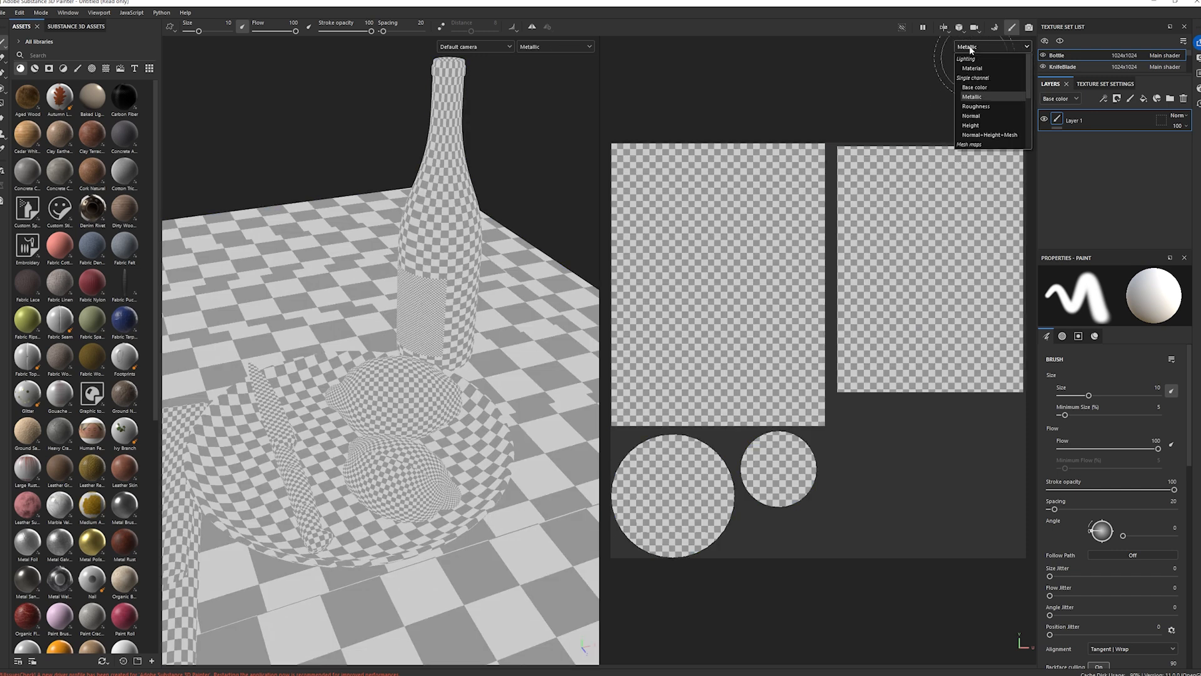
{"action": "left_click", "coordinate": [972, 69]}
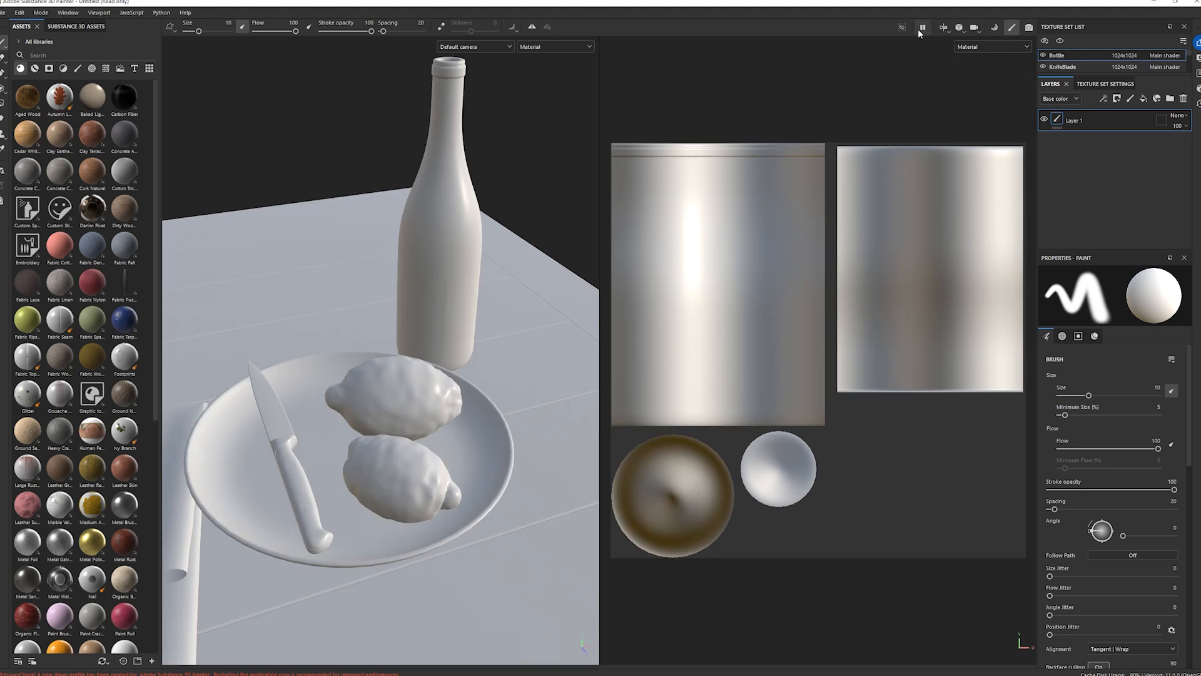
- Switch the viewport layout to 3D only and frame the whole still life on the table
{"action": "left_click", "coordinate": [946, 27]}
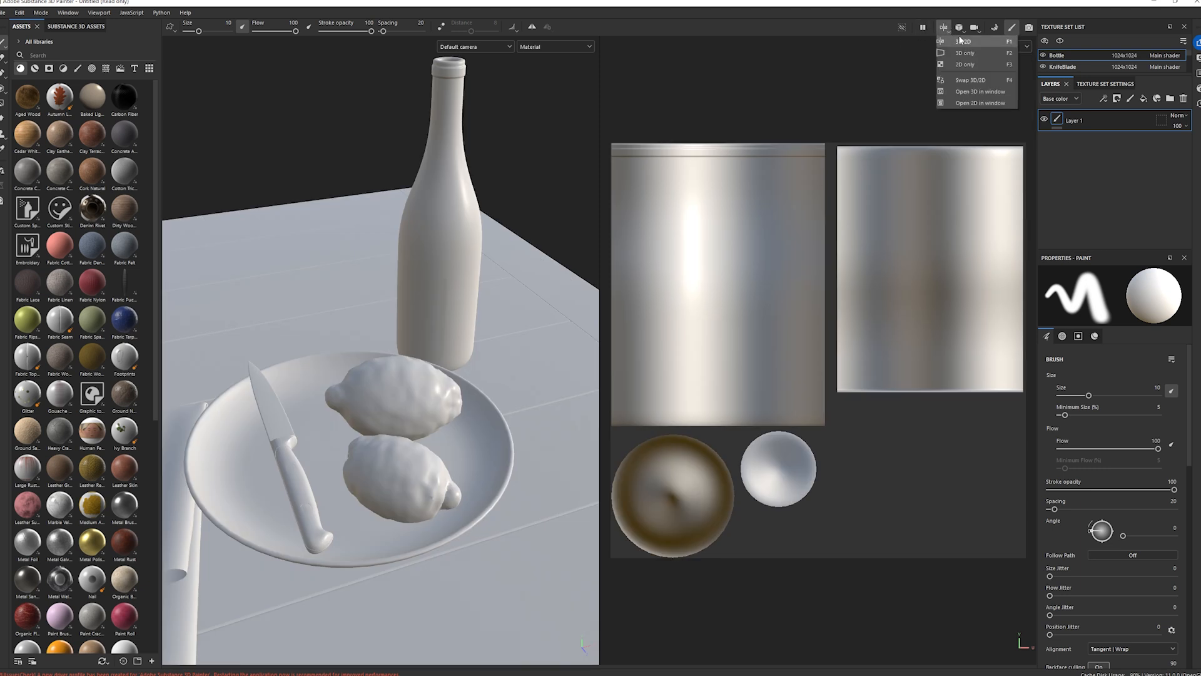
{"action": "left_click", "coordinate": [976, 53]}
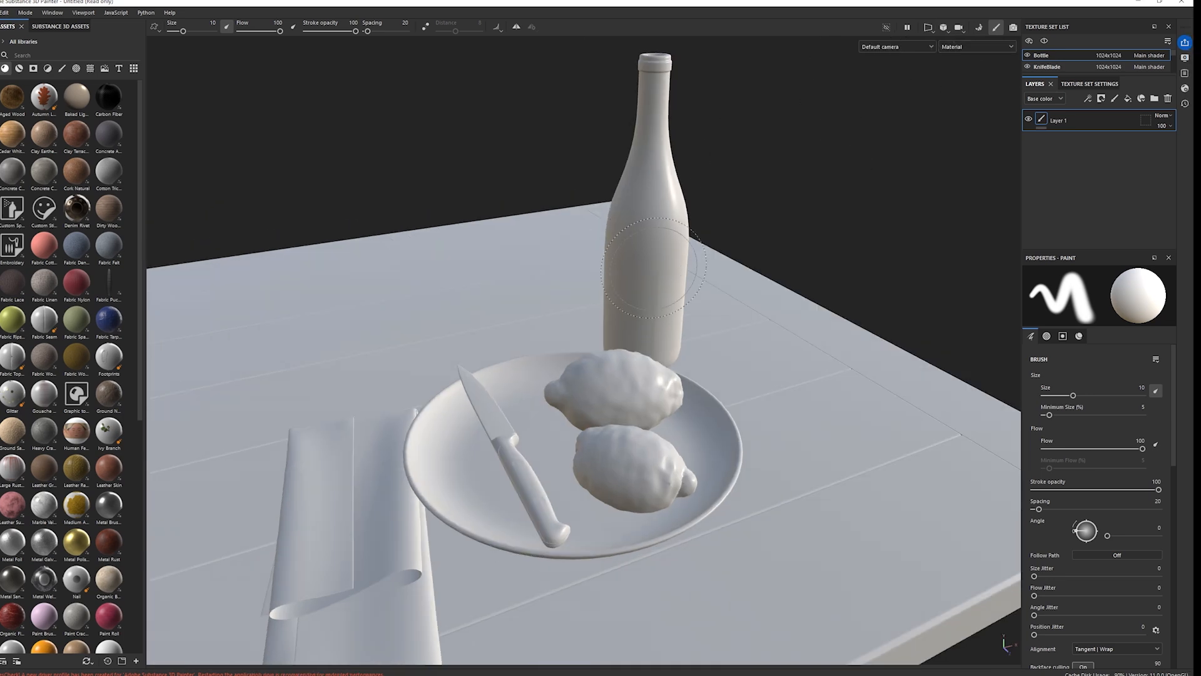
{"action": "left_click_drag", "start_coordinate": [688, 275], "coordinate": [622, 261], "text": "alt"}
{"action": "mouse_move", "coordinate": [744, 282]}
{"action": "middle_mouse_down", "text": "alt"}
{"action": "mouse_move", "coordinate": [665, 254]}
{"action": "mouse_move", "coordinate": [683, 253]}
{"action": "middle_mouse_up", "text": "alt"}
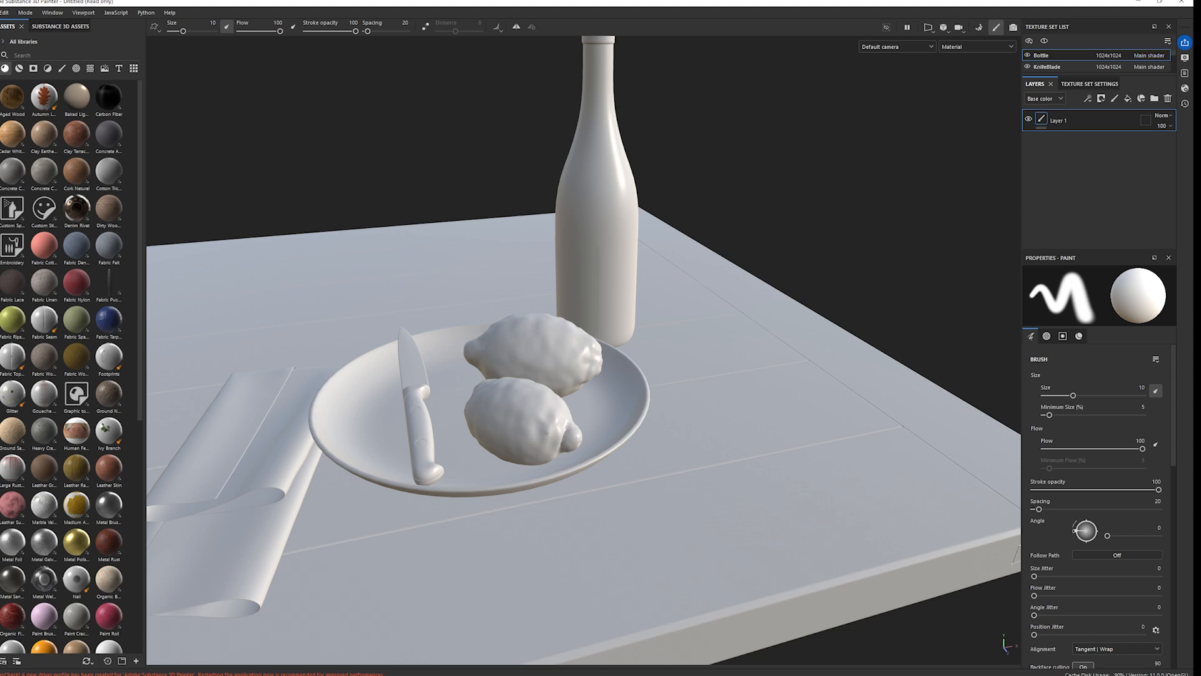
- Look through the available environment maps in the display settings and set the environment rotation to about 40
{"action": "left_click", "coordinate": [1185, 57]}
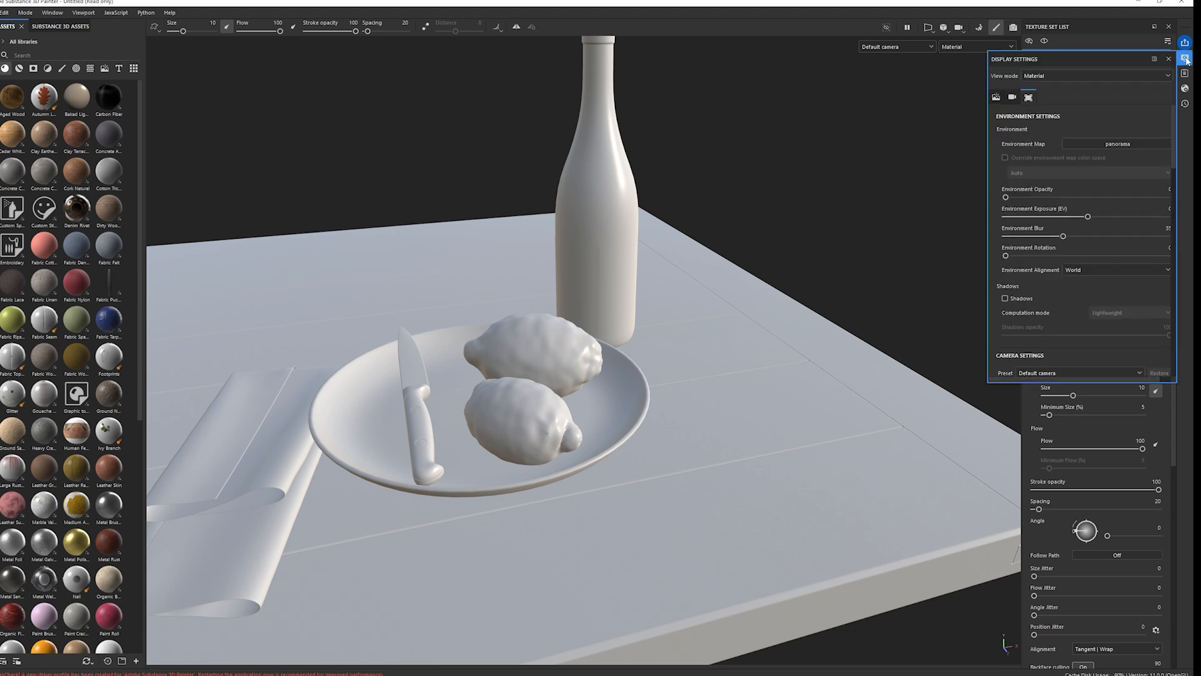
{"action": "left_click", "coordinate": [1082, 145]}
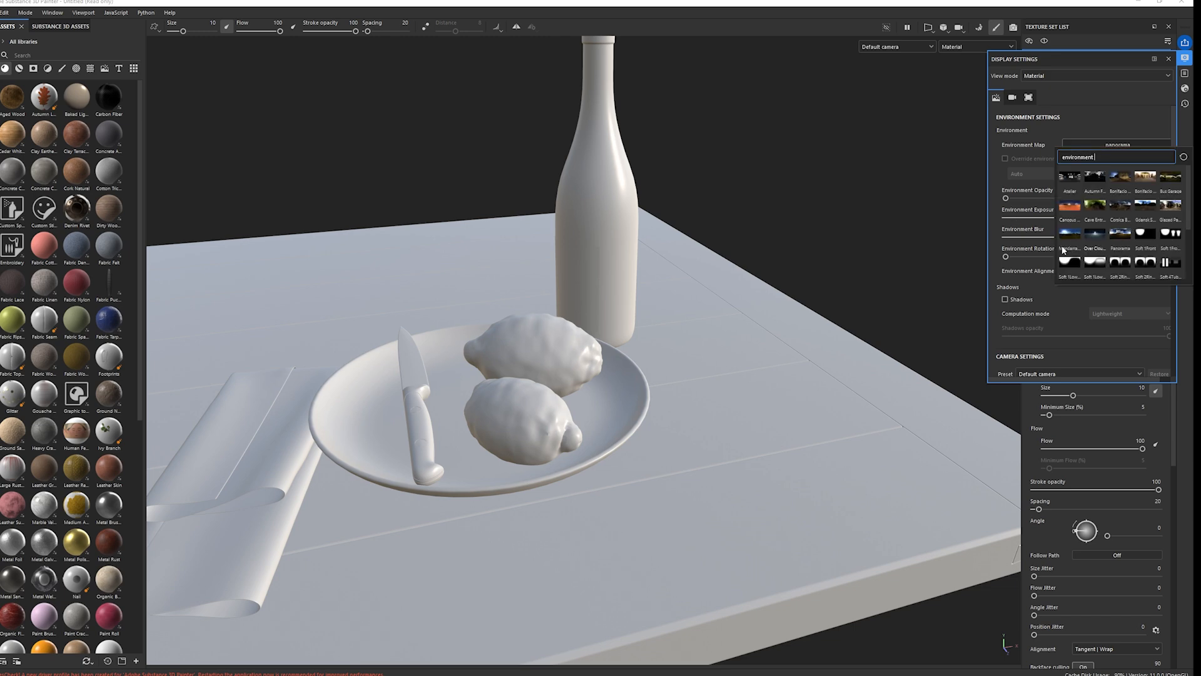
{"action": "left_click", "coordinate": [1080, 108]}
{"action": "mouse_move", "coordinate": [1005, 256]}
{"action": "left_mouse_down"}
{"action": "mouse_move", "coordinate": [1105, 258]}
{"action": "mouse_move", "coordinate": [1019, 261]}
{"action": "left_mouse_up"}
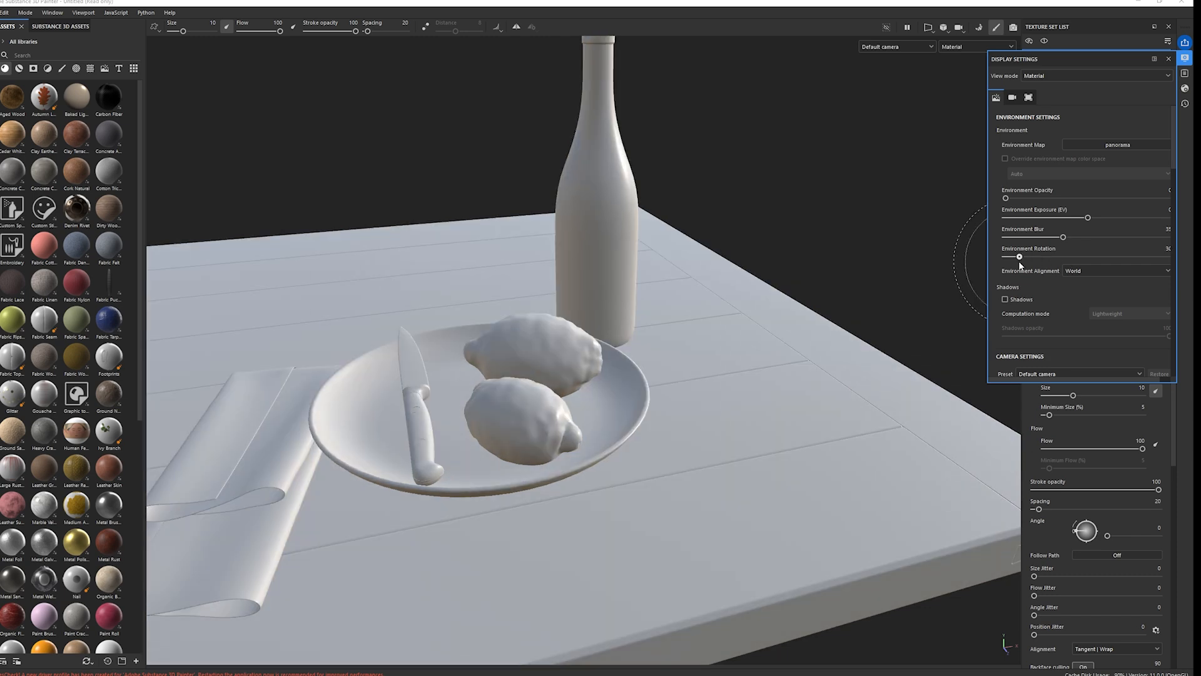
{"action": "left_click_drag", "start_coordinate": [1018, 261], "coordinate": [1024, 261]}
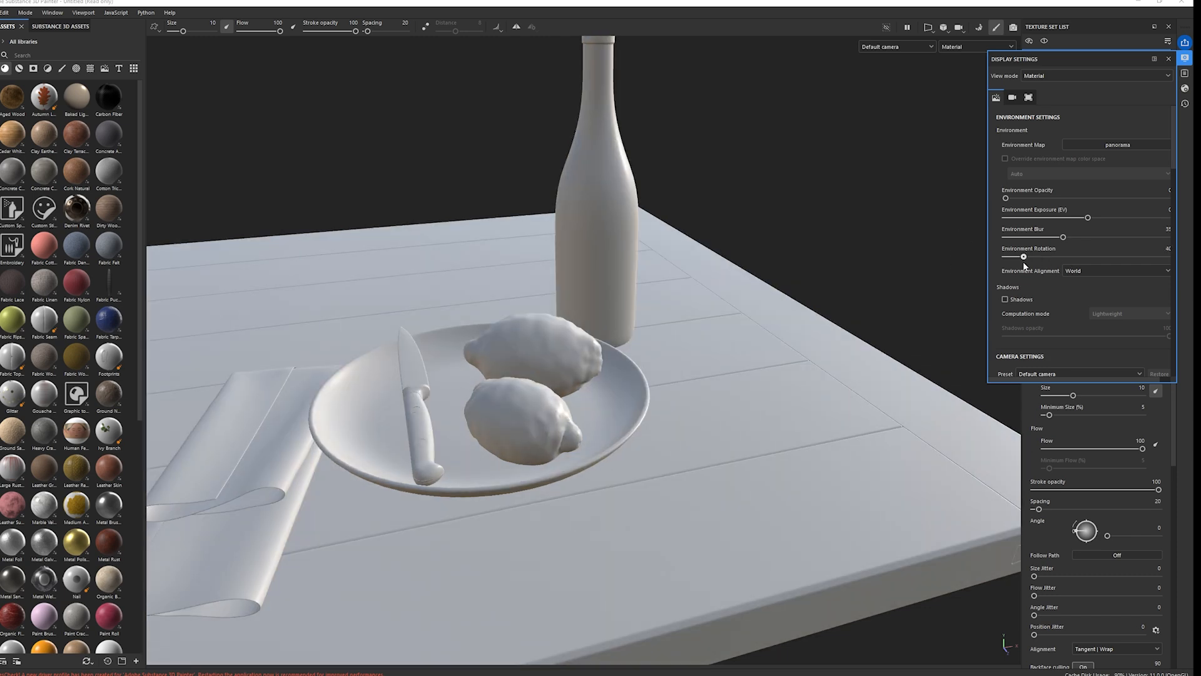
{"action": "left_click", "coordinate": [1185, 58]}
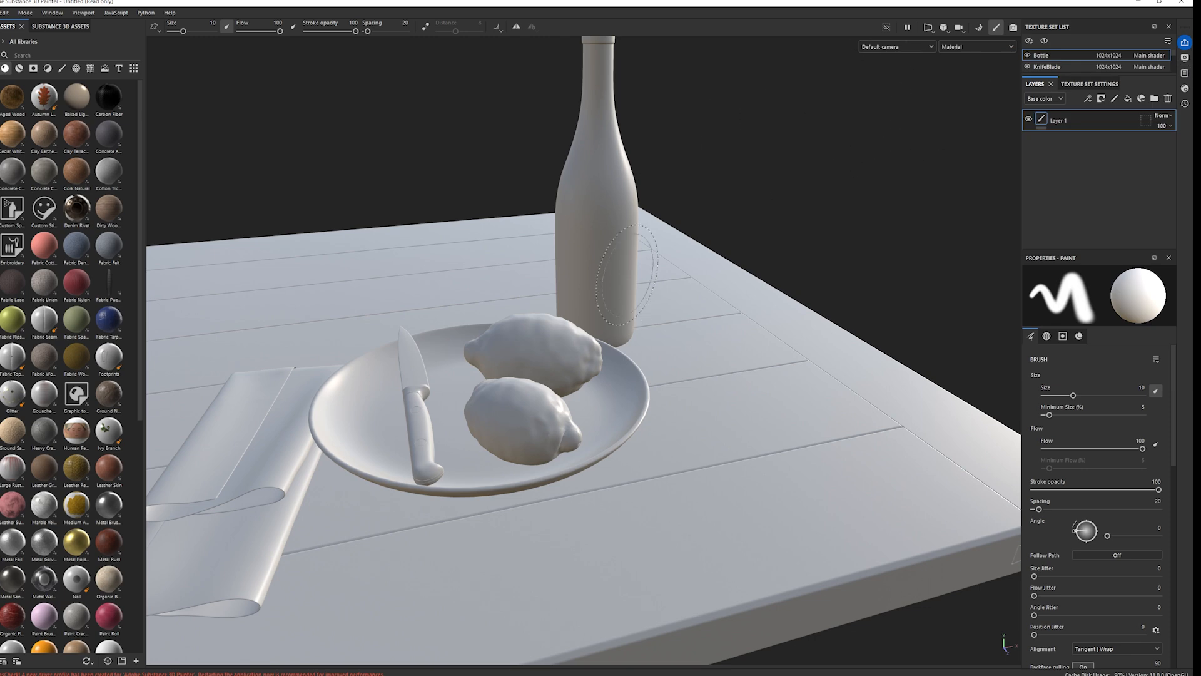
- Rotate the environment lighting directly in the 3D view until the light falls brightly on the lemons and plate
{"action": "mouse_move", "coordinate": [649, 247]}
{"action": "right_mouse_down", "text": "shift"}
{"action": "mouse_move", "coordinate": [592, 268]}
{"action": "mouse_move", "coordinate": [681, 255]}
{"action": "mouse_move", "coordinate": [606, 274]}
{"action": "mouse_move", "coordinate": [482, 279]}
{"action": "mouse_move", "coordinate": [534, 265]}
{"action": "mouse_move", "coordinate": [491, 287]}
{"action": "mouse_move", "coordinate": [526, 294]}
{"action": "mouse_move", "coordinate": [467, 260]}
{"action": "mouse_move", "coordinate": [563, 278]}
{"action": "right_mouse_up", "text": "shift"}
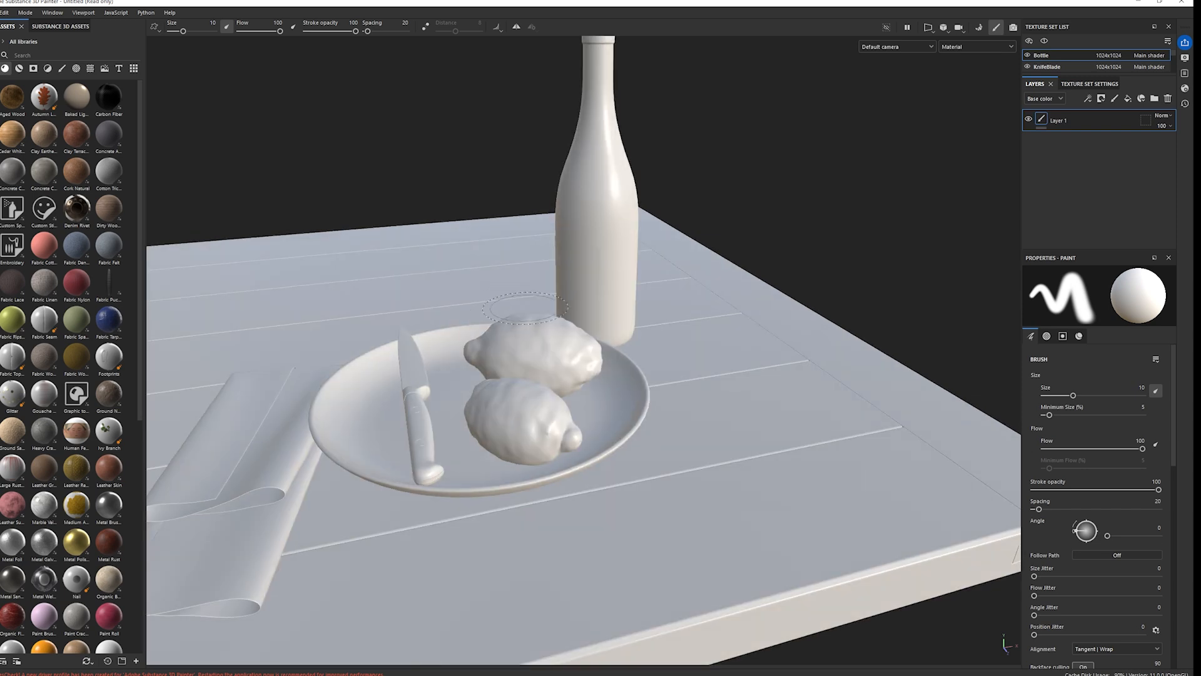
{"action": "mouse_move", "coordinate": [542, 325]}
{"action": "left_mouse_down", "text": "alt"}
{"action": "mouse_move", "coordinate": [513, 309]}
{"action": "mouse_move", "coordinate": [536, 305]}
{"action": "mouse_move", "coordinate": [513, 306]}
{"action": "mouse_move", "coordinate": [590, 325]}
{"action": "mouse_move", "coordinate": [563, 309]}
{"action": "left_mouse_up", "text": "alt"}
{"action": "right_click", "coordinate": [572, 274]}
{"action": "mouse_move", "coordinate": [601, 256]}
{"action": "right_mouse_down", "text": "shift"}
{"action": "mouse_move", "coordinate": [563, 262]}
{"action": "mouse_move", "coordinate": [559, 287]}
{"action": "mouse_move", "coordinate": [555, 265]}
{"action": "mouse_move", "coordinate": [510, 290]}
{"action": "right_mouse_up", "text": "shift"}
{"action": "mouse_move", "coordinate": [510, 290]}
{"action": "middle_mouse_down", "text": "alt"}
{"action": "mouse_move", "coordinate": [388, 307]}
{"action": "mouse_move", "coordinate": [499, 287]}
{"action": "middle_mouse_up", "text": "alt"}
{"action": "mouse_move", "coordinate": [498, 287]}
{"action": "left_mouse_down", "text": "alt"}
{"action": "mouse_move", "coordinate": [432, 303]}
{"action": "mouse_move", "coordinate": [497, 286]}
{"action": "left_mouse_up", "text": "alt"}
{"action": "mouse_move", "coordinate": [531, 281]}
{"action": "right_mouse_down", "text": "shift"}
{"action": "mouse_move", "coordinate": [410, 294]}
{"action": "mouse_move", "coordinate": [485, 289]}
{"action": "right_mouse_up", "text": "shift"}
{"action": "left_click_drag", "start_coordinate": [412, 308], "coordinate": [451, 306], "text": "alt"}
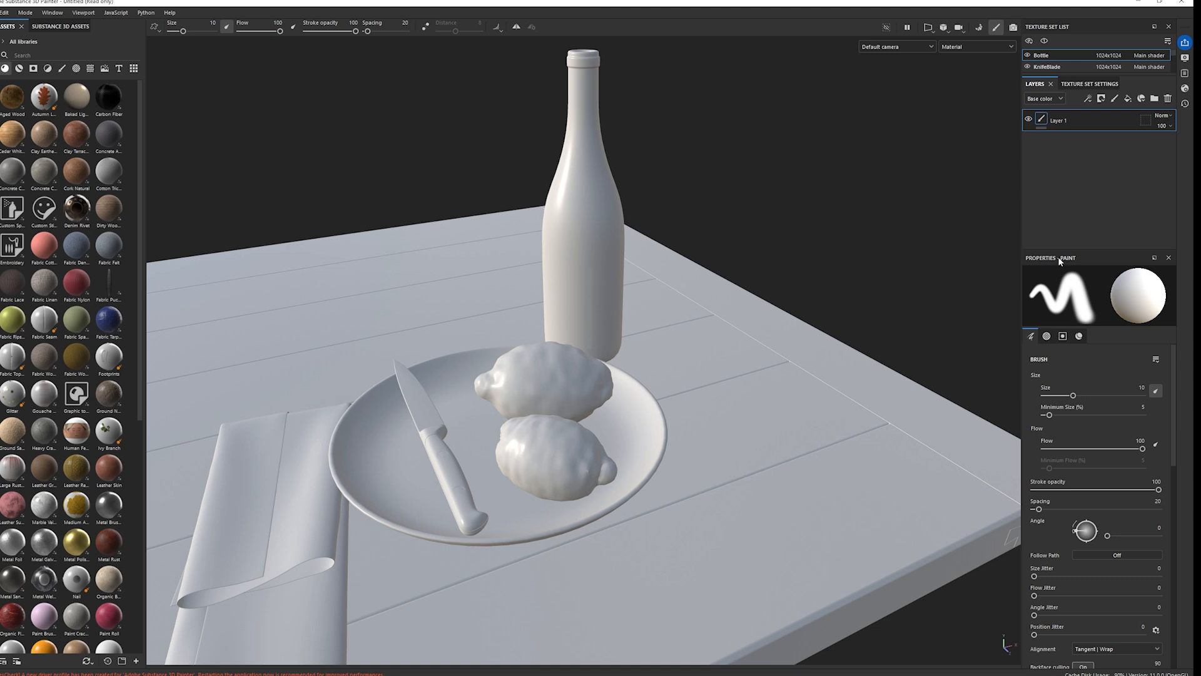
- Collapse the Paint properties to make room for the full texture set list, and check the source objects in Cinema 4D
{"action": "mouse_move", "coordinate": [1053, 264]}
{"action": "left_mouse_down"}
{"action": "mouse_move", "coordinate": [752, 193]}
{"action": "mouse_move", "coordinate": [882, 241]}
{"action": "mouse_move", "coordinate": [748, 244]}
{"action": "mouse_move", "coordinate": [765, 250]}
{"action": "mouse_move", "coordinate": [883, 135]}
{"action": "mouse_move", "coordinate": [825, 85]}
{"action": "mouse_move", "coordinate": [291, 84]}
{"action": "mouse_move", "coordinate": [277, 159]}
{"action": "left_mouse_up"}
{"action": "left_click", "coordinate": [343, 155]}
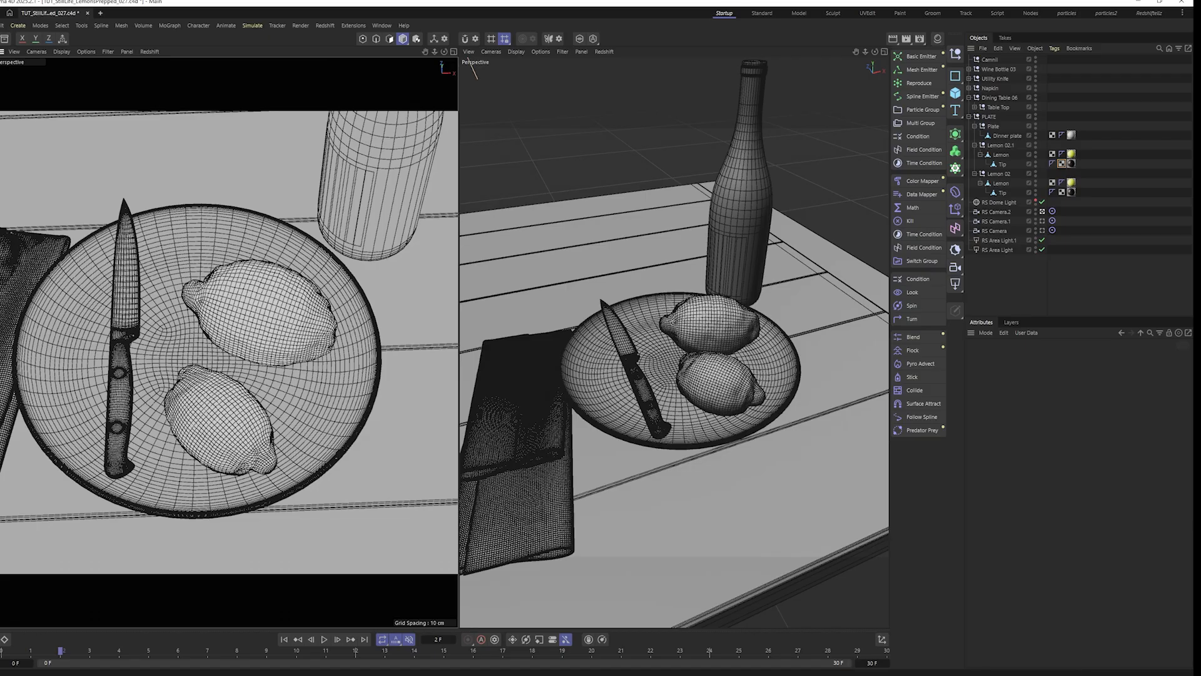
{"action": "left_click", "coordinate": [936, 39]}
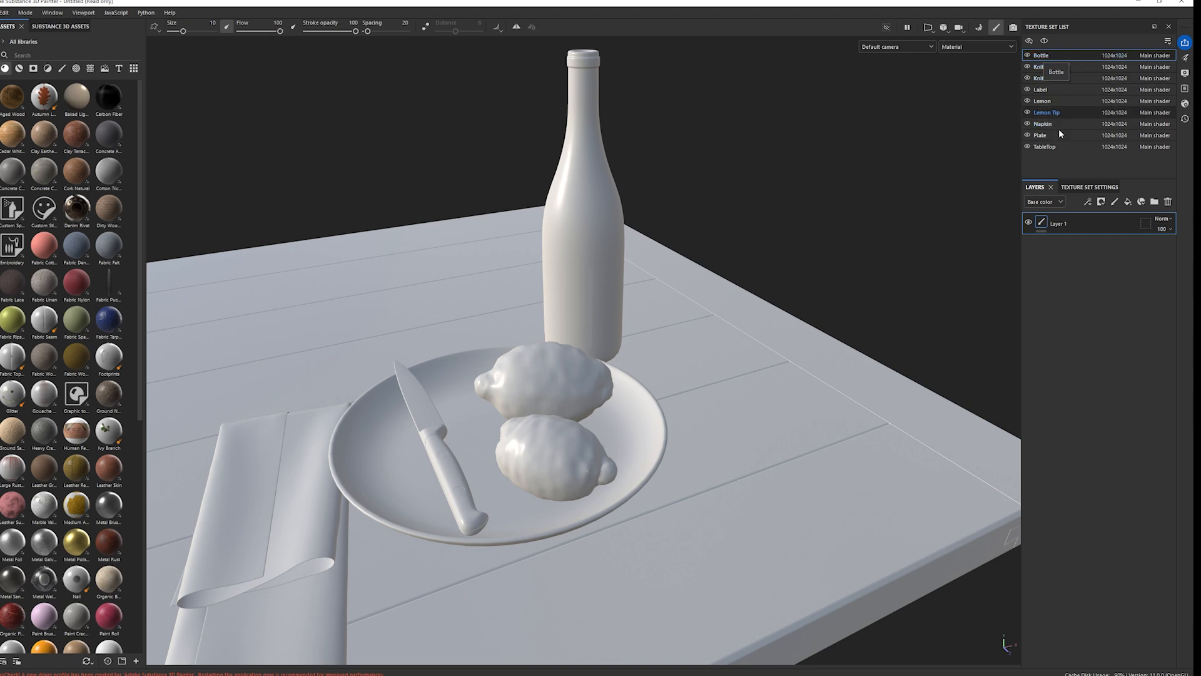
- Hide and reshow the Bottle texture set, and display the texture set settings of KnifeBlade
{"action": "left_click", "coordinate": [1027, 55]}
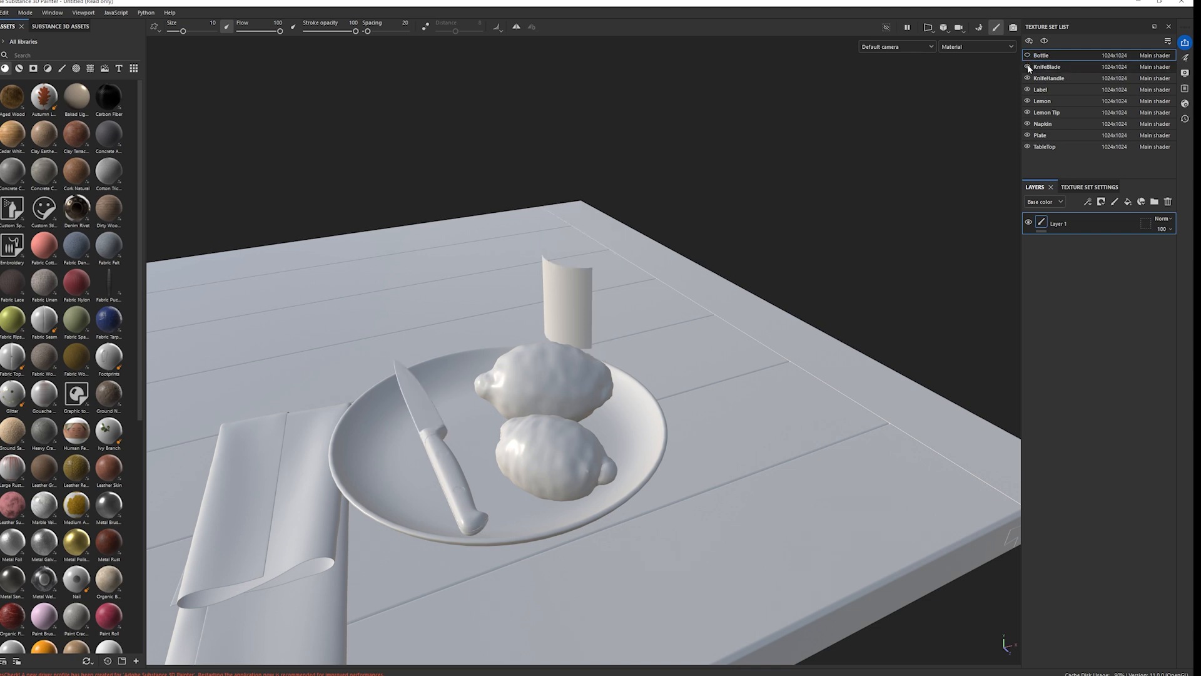
{"action": "left_click", "coordinate": [1027, 55]}
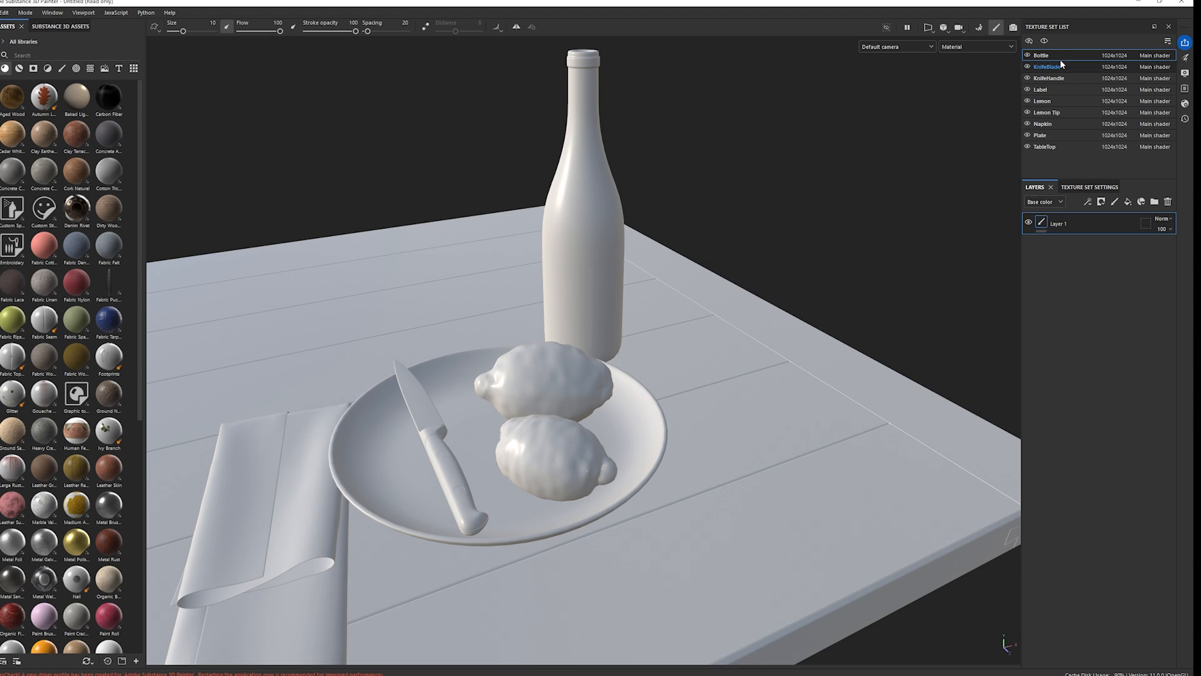
{"action": "left_click", "coordinate": [1086, 187]}
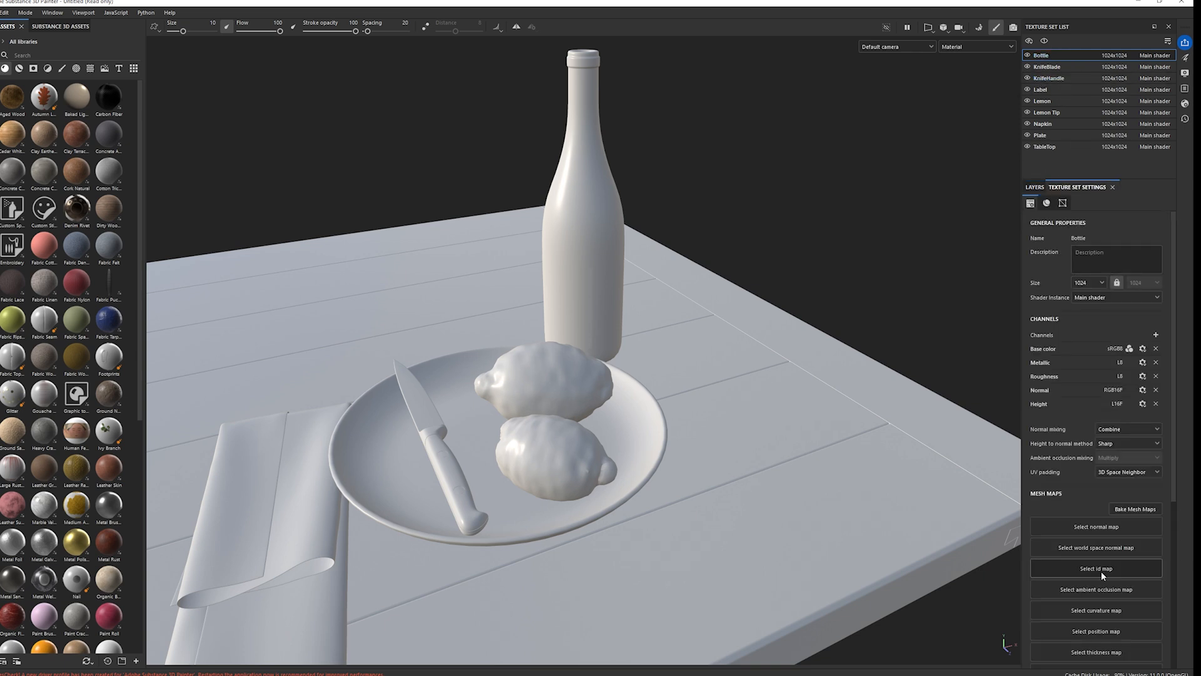
{"action": "left_click", "coordinate": [1061, 67]}
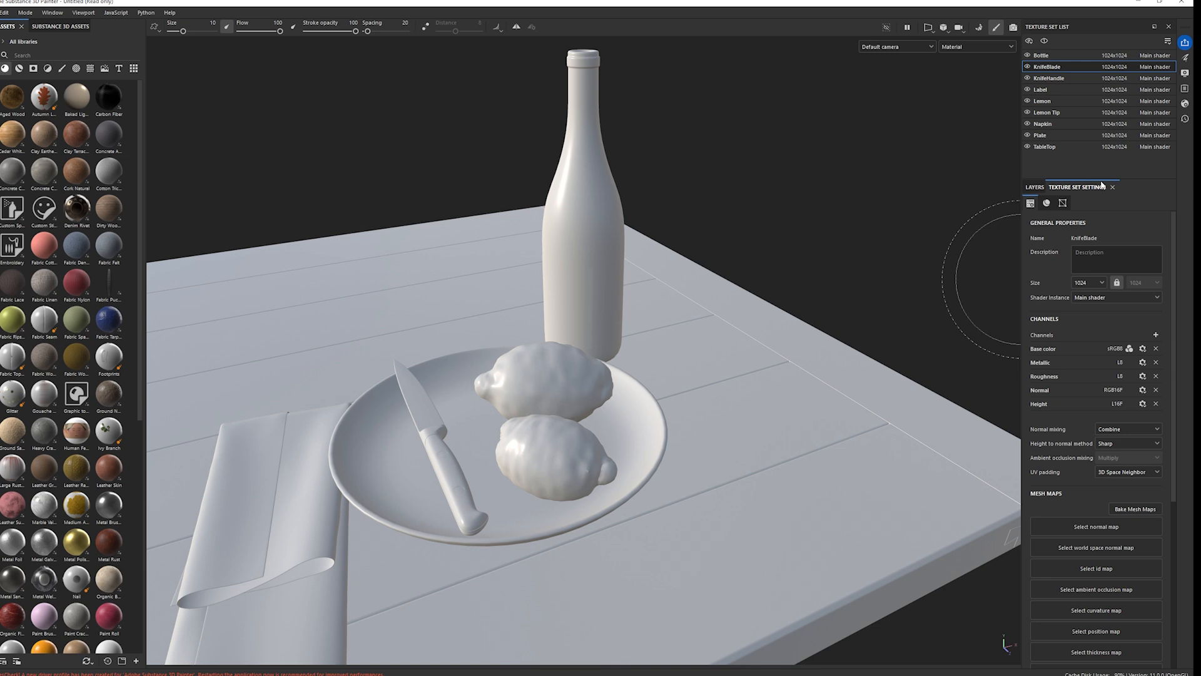
- Enlarge the texture set settings area and review KnifeBlade's channels and mesh map slots
{"action": "left_click_drag", "start_coordinate": [1098, 178], "coordinate": [1098, 109]}
{"action": "scroll", "coordinate": [1083, 257], "scroll_direction": "down", "scroll_amount": 3}
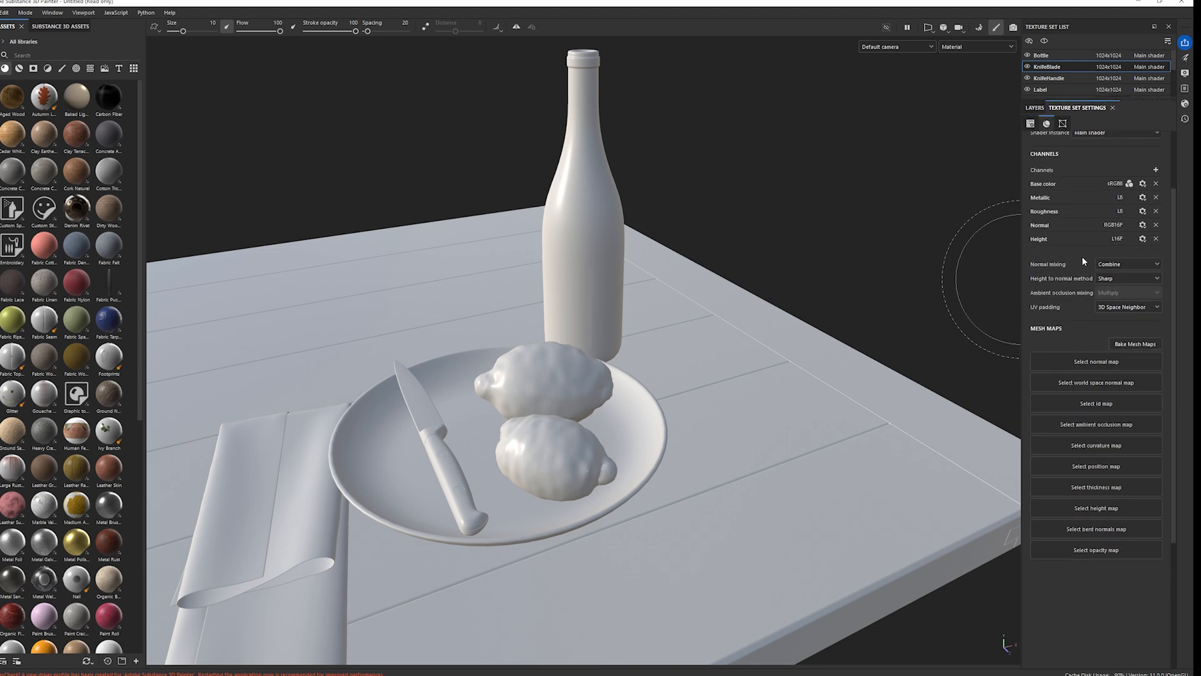
{"action": "scroll", "coordinate": [1082, 257], "scroll_direction": "down", "scroll_amount": 4}
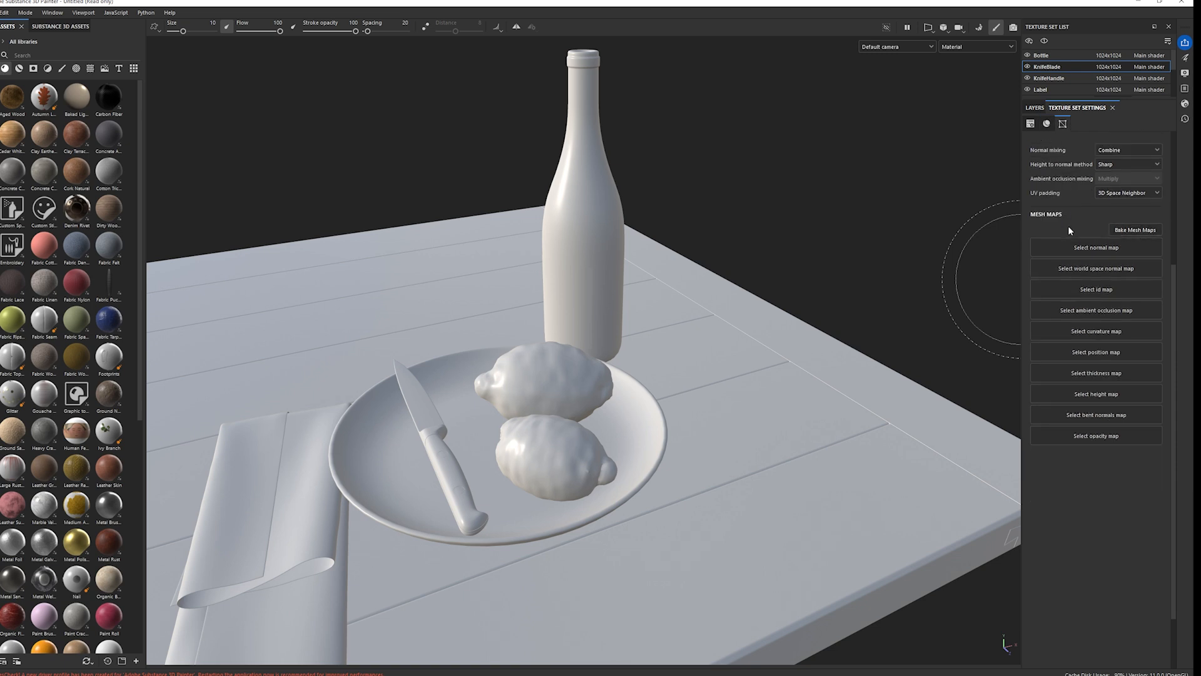
{"action": "scroll", "coordinate": [1075, 348], "scroll_direction": "up", "scroll_amount": 4}
{"action": "scroll", "coordinate": [1074, 343], "scroll_direction": "up", "scroll_amount": 3}
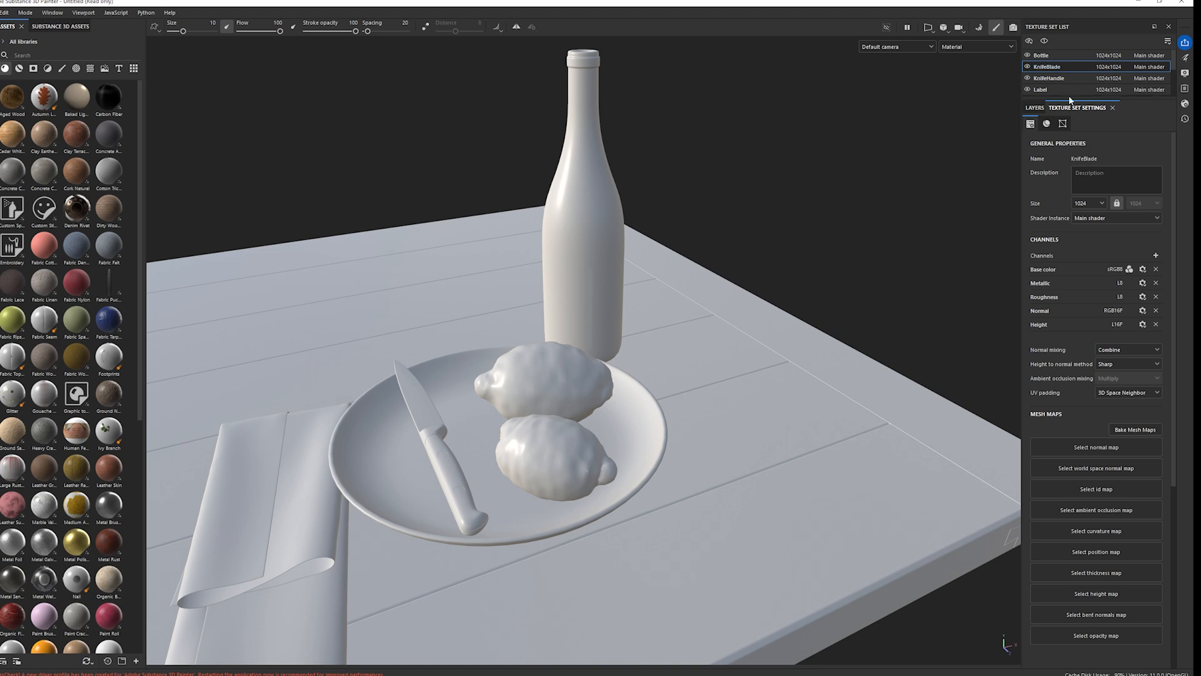
- Enter baking mode and bake the Normal through Thickness mesh maps for all texture sets at an output size of 1024
{"action": "left_click", "coordinate": [980, 28]}
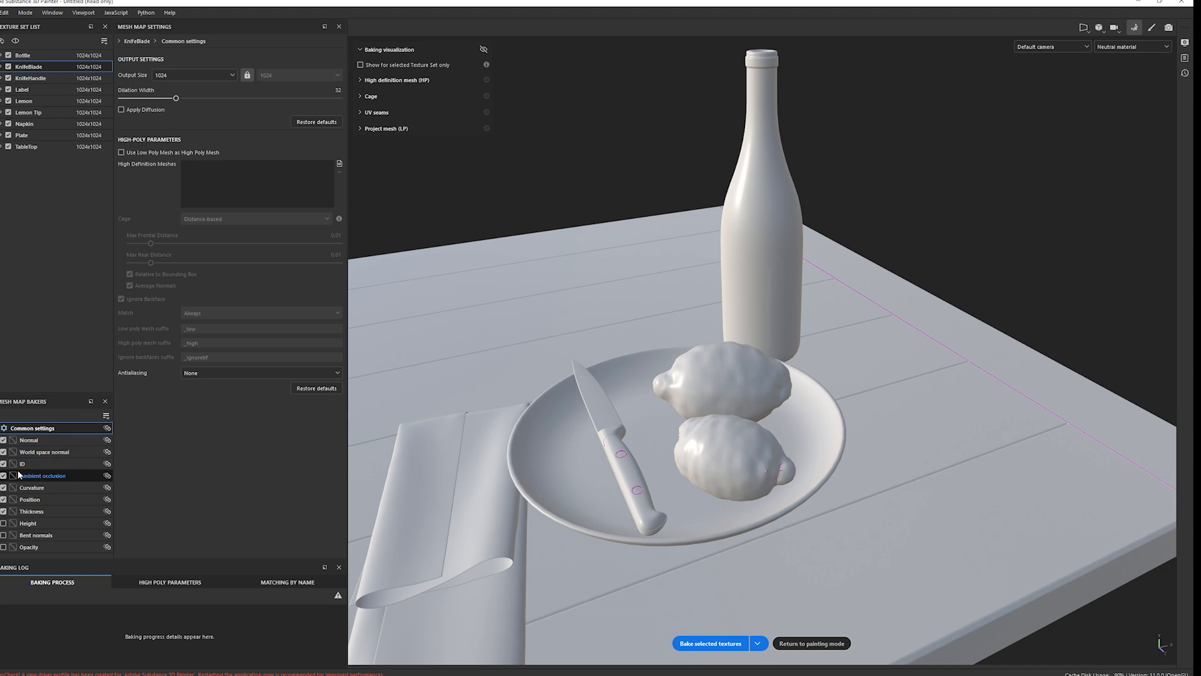
{"action": "left_click", "coordinate": [3, 511]}
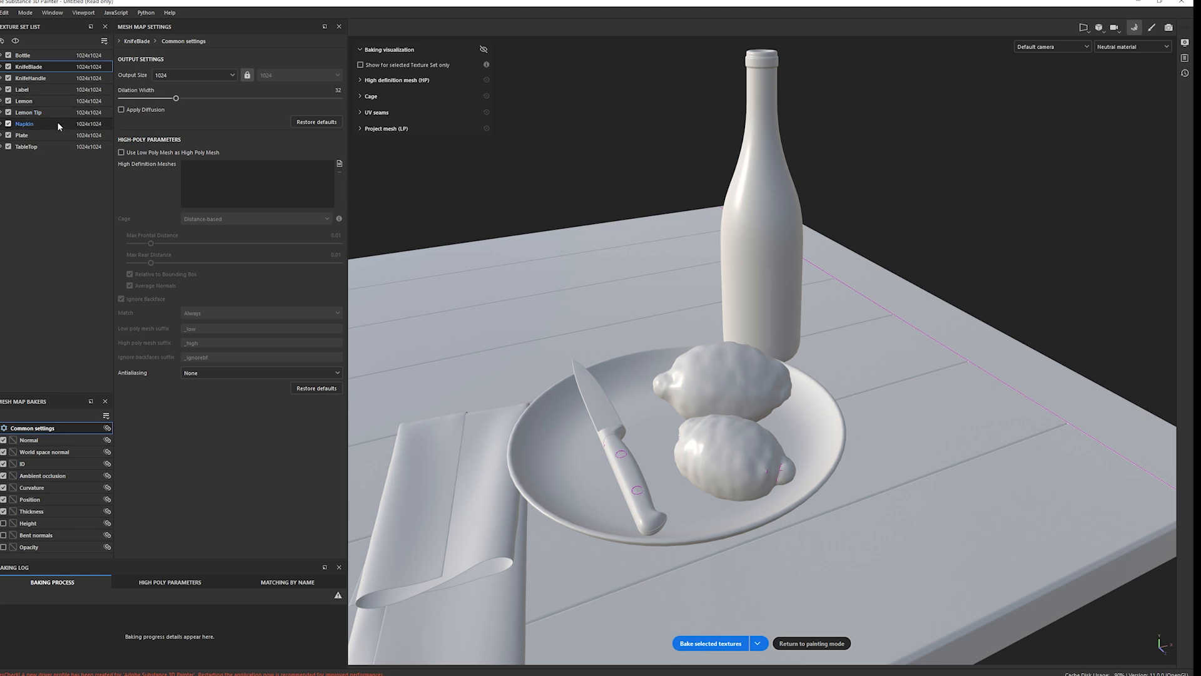
{"action": "left_click", "coordinate": [233, 74]}
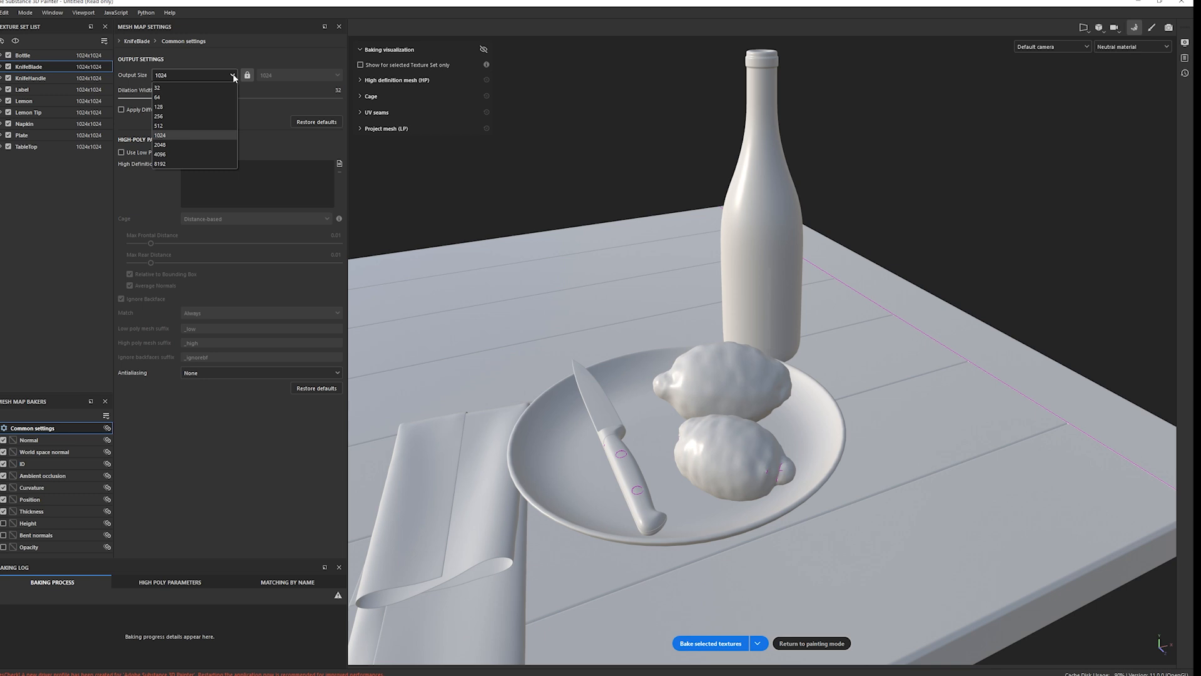
{"action": "left_click", "coordinate": [179, 134]}
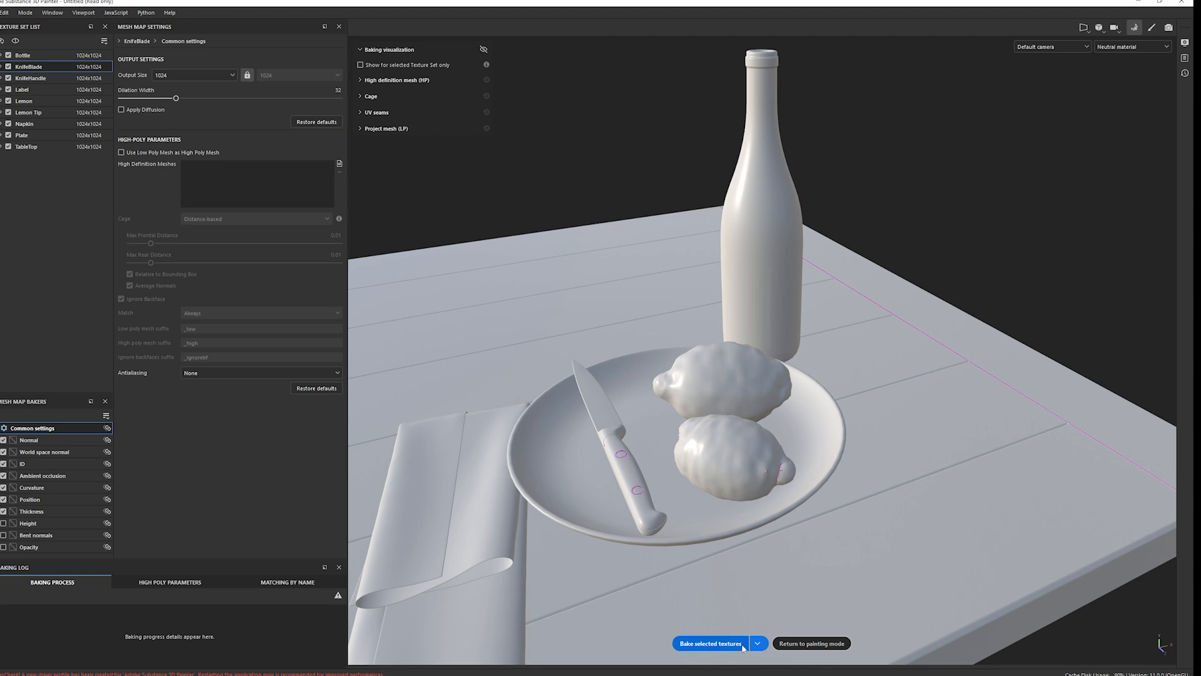
{"action": "left_click", "coordinate": [710, 643]}
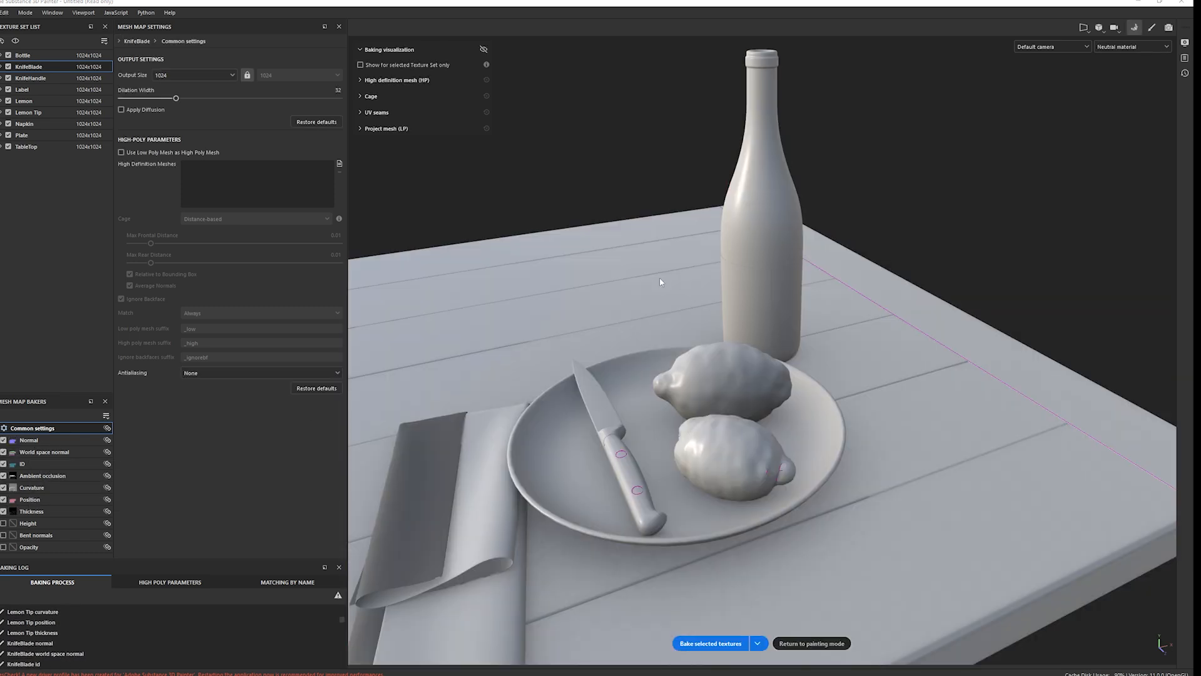
- Examine the baked shading on the napkin, knife, plate, lemons, bottle and table from several angles
{"action": "left_click_drag", "start_coordinate": [673, 332], "coordinate": [657, 314], "text": "alt"}
{"action": "middle_click_drag", "start_coordinate": [656, 314], "coordinate": [713, 304], "text": "alt"}
{"action": "left_click_drag", "start_coordinate": [713, 306], "coordinate": [715, 439], "text": "alt"}
{"action": "left_click_drag", "start_coordinate": [676, 314], "coordinate": [749, 427], "text": "alt"}
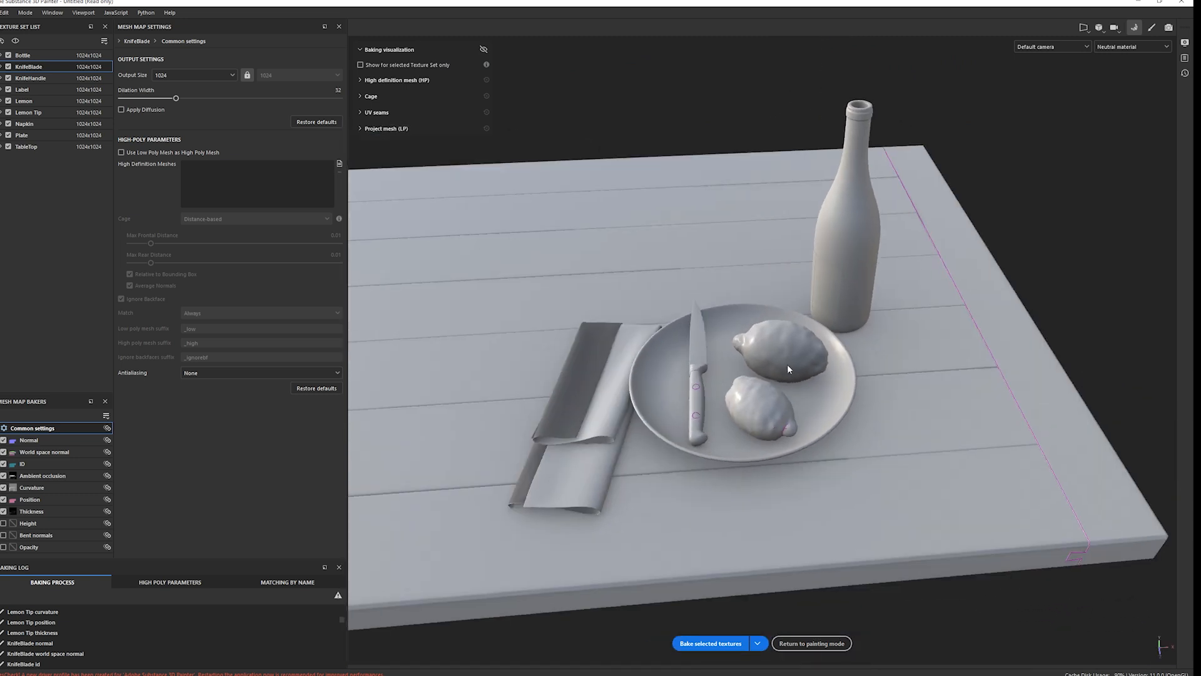
{"action": "left_click_drag", "start_coordinate": [809, 280], "coordinate": [693, 381], "text": "alt"}
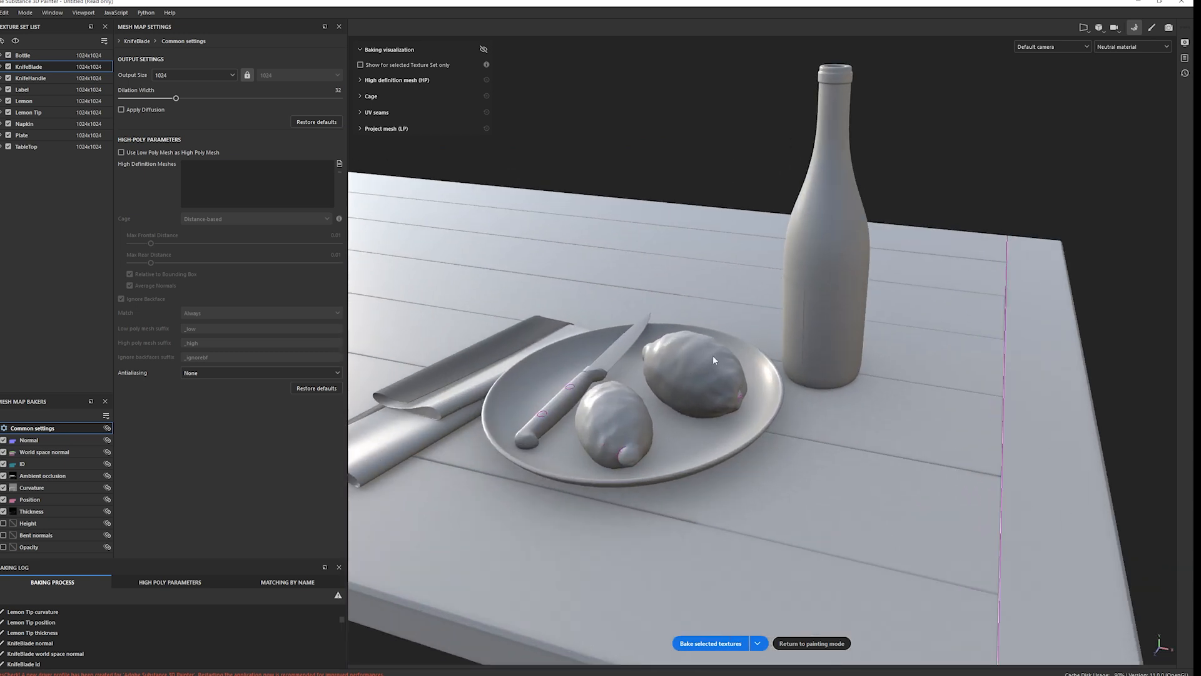
{"action": "left_click_drag", "start_coordinate": [585, 407], "coordinate": [645, 363], "text": "alt"}
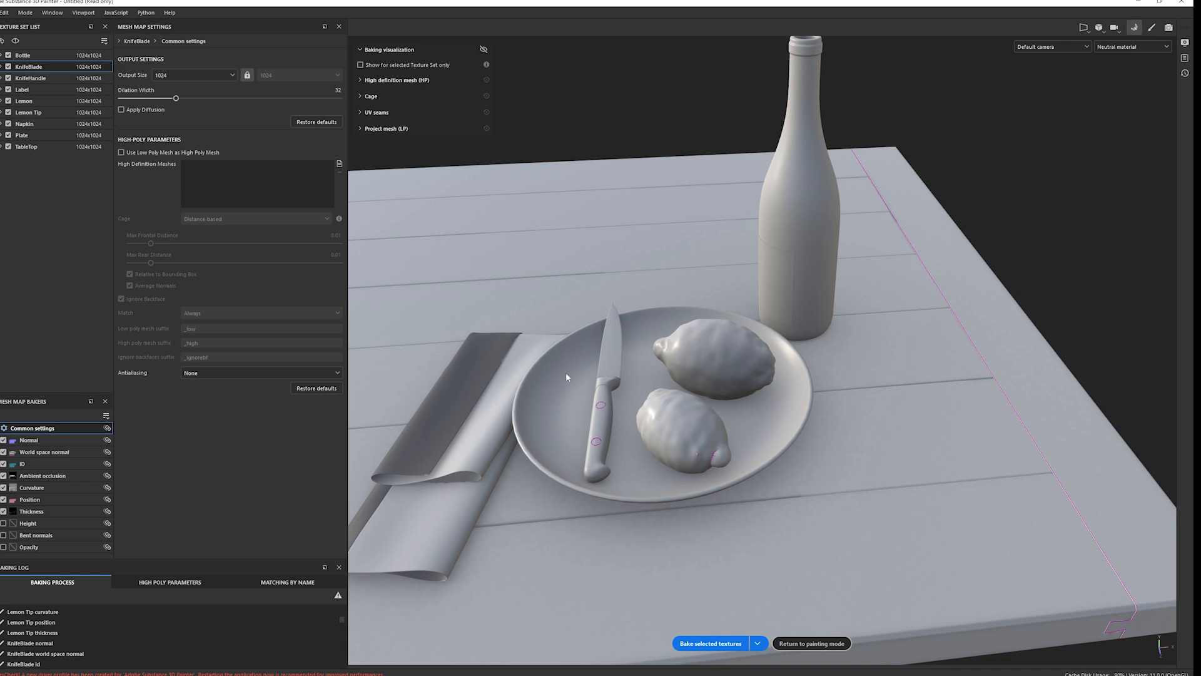
{"action": "scroll", "coordinate": [566, 376], "scroll_direction": "down", "scroll_amount": 2}
{"action": "scroll", "coordinate": [598, 340], "scroll_direction": "up", "scroll_amount": 2}
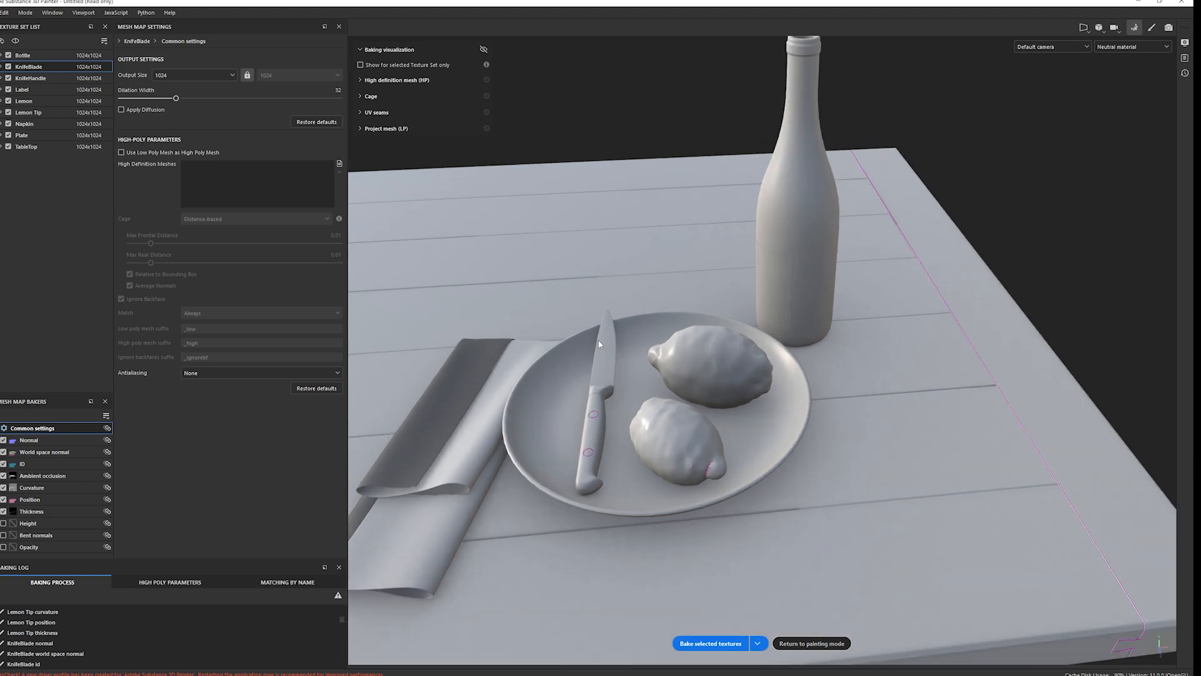
- Return to painting mode and enlarge the texture set list to show every set, selecting Bottle and then Label
{"action": "left_click_drag", "start_coordinate": [734, 375], "coordinate": [696, 370], "text": "alt"}
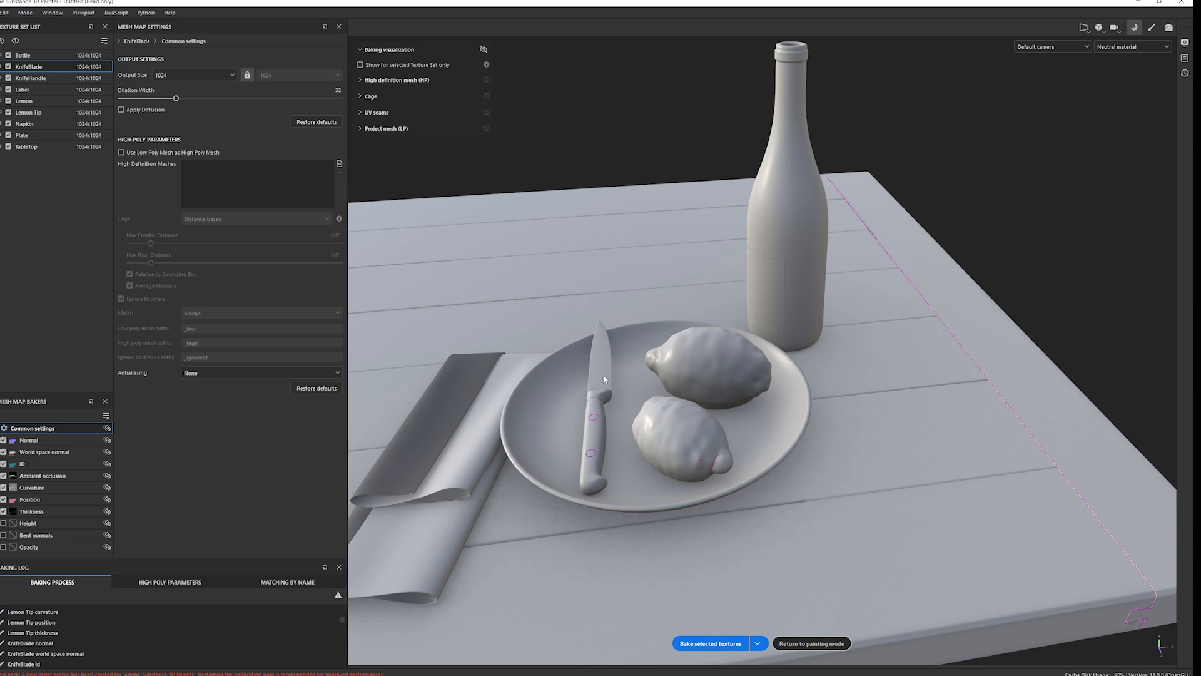
{"action": "scroll", "coordinate": [621, 387], "scroll_direction": "down", "scroll_amount": 1}
{"action": "middle_click_drag", "start_coordinate": [626, 381], "coordinate": [634, 369], "text": "alt"}
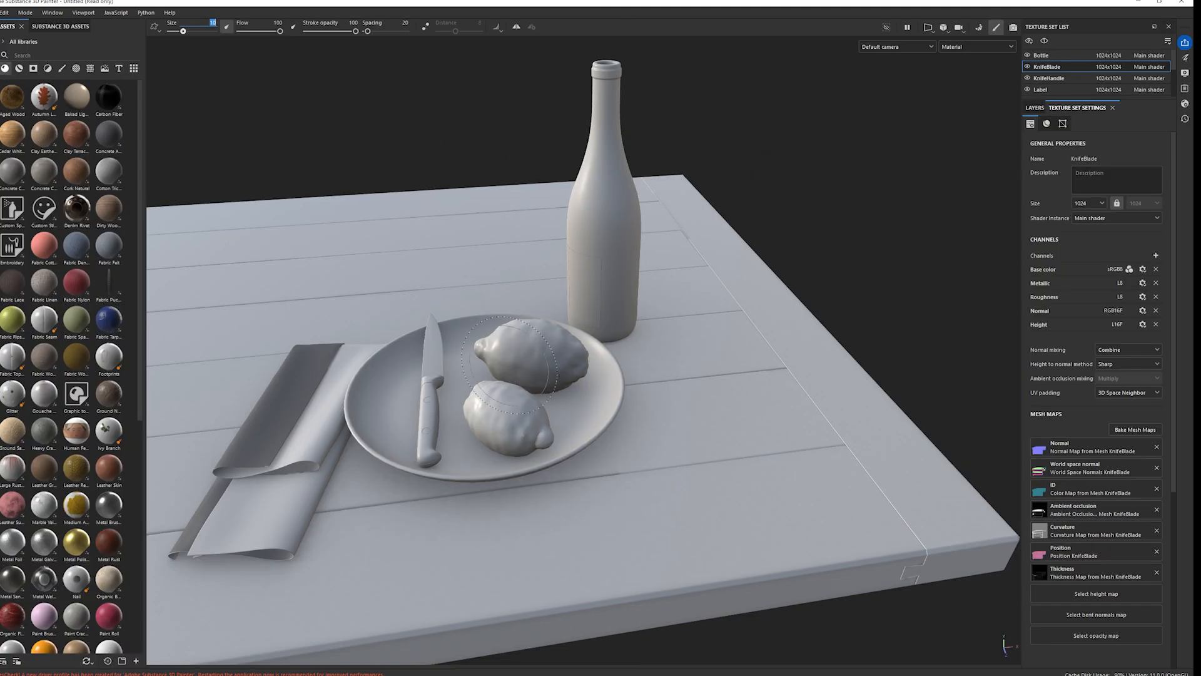
{"action": "mouse_move", "coordinate": [874, 349]}
{"action": "middle_mouse_down", "text": "alt"}
{"action": "mouse_move", "coordinate": [958, 349]}
{"action": "mouse_move", "coordinate": [920, 350]}
{"action": "middle_mouse_up", "text": "alt"}
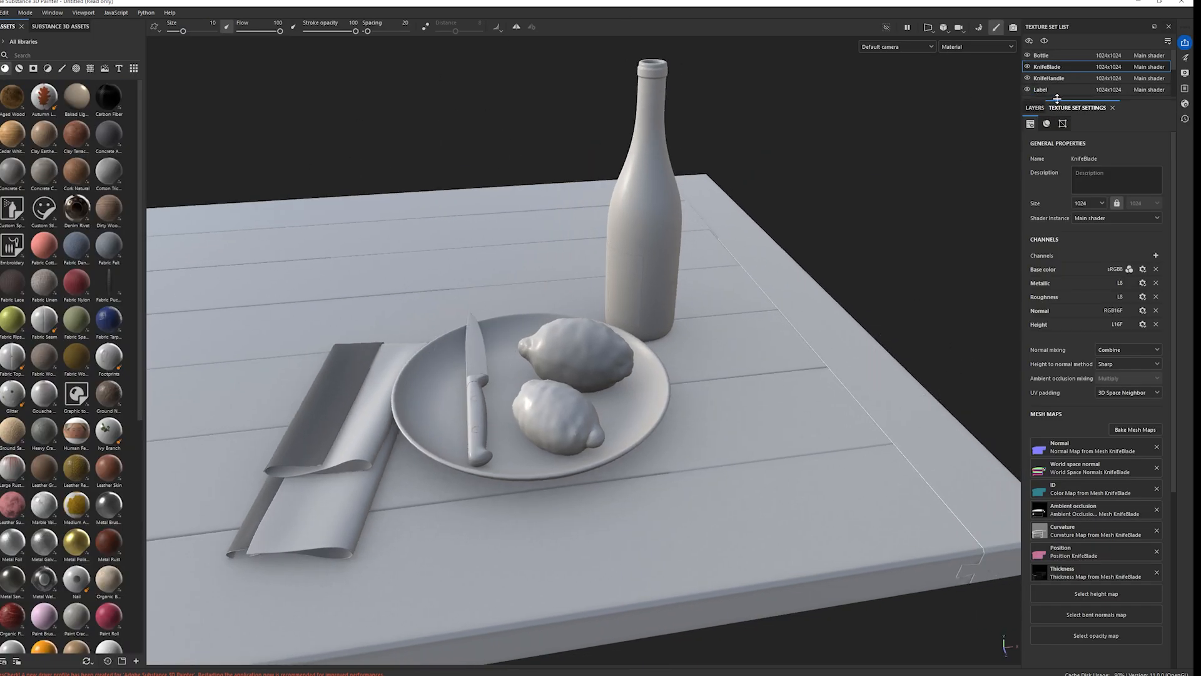
{"action": "left_click", "coordinate": [1056, 55]}
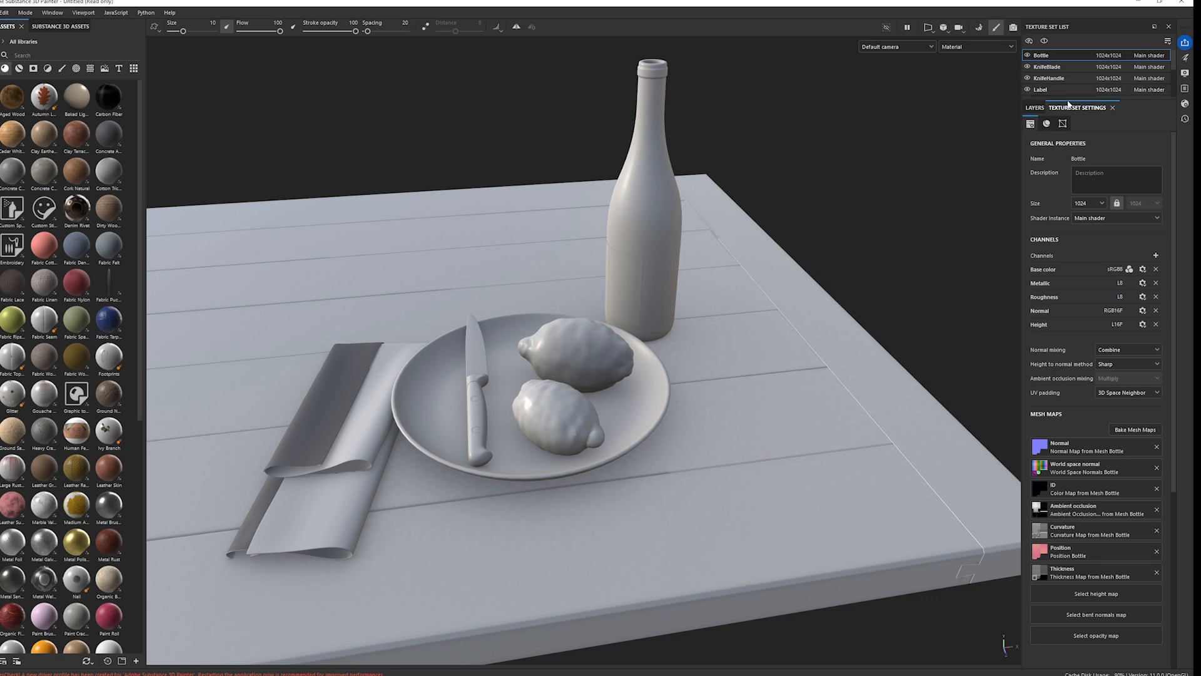
{"action": "left_click_drag", "start_coordinate": [1068, 102], "coordinate": [1068, 208]}
{"action": "left_click", "coordinate": [1050, 89]}
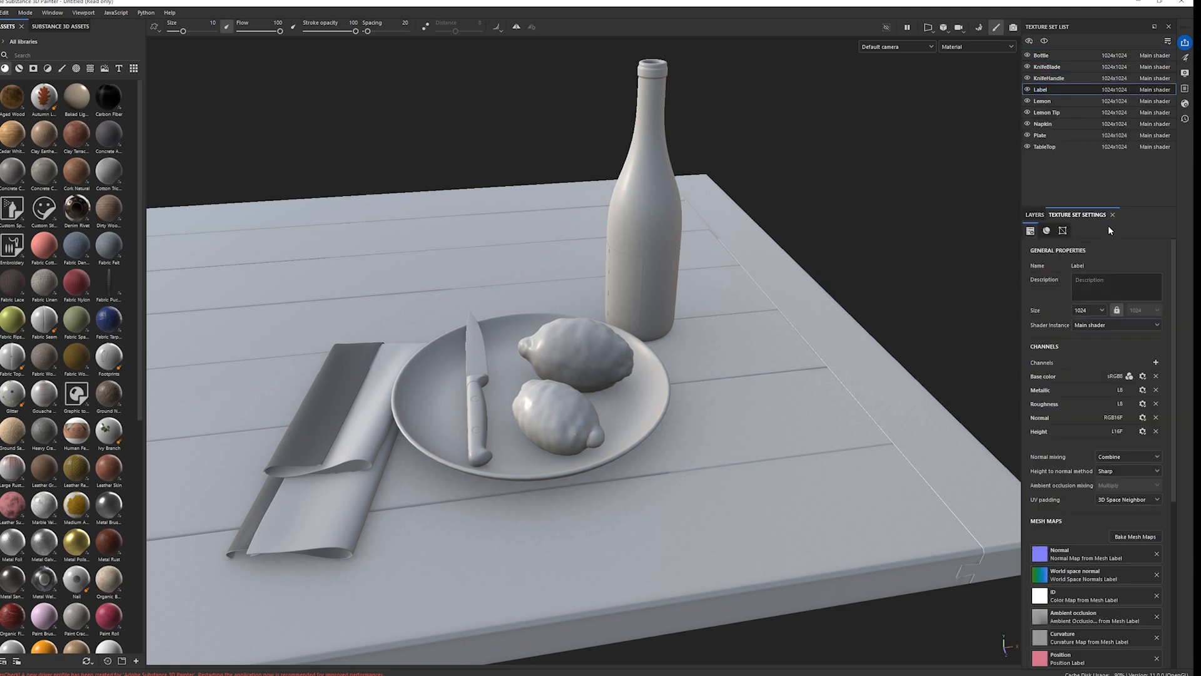
- Display the layer stack and check the layers of Bottle, KnifeBlade, KnifeHandle and Label, ending on Bottle
{"action": "left_click", "coordinate": [1036, 214]}
{"action": "left_click", "coordinate": [1042, 55]}
{"action": "left_click", "coordinate": [1043, 67]}
{"action": "left_click", "coordinate": [1044, 76]}
{"action": "left_click", "coordinate": [1046, 91]}
{"action": "left_click", "coordinate": [1041, 55]}
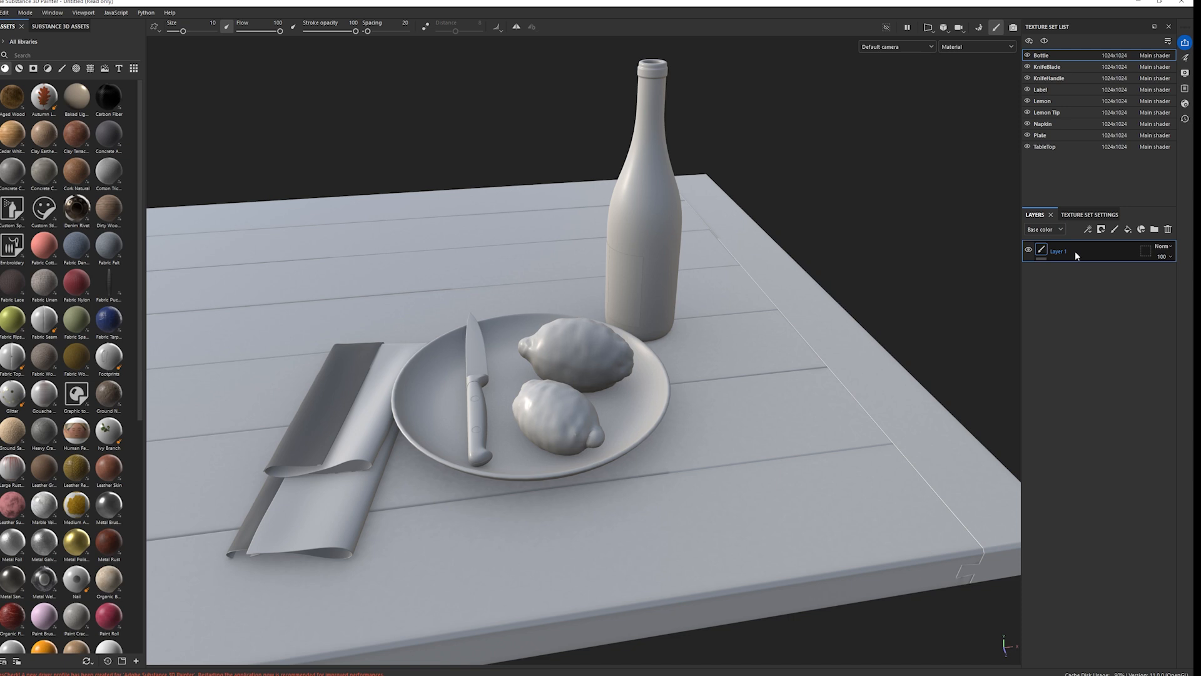
- Replace the Bottle's default paint layer with a fill layer and show the fill's properties in a floating window
{"action": "key", "text": "Delete"}
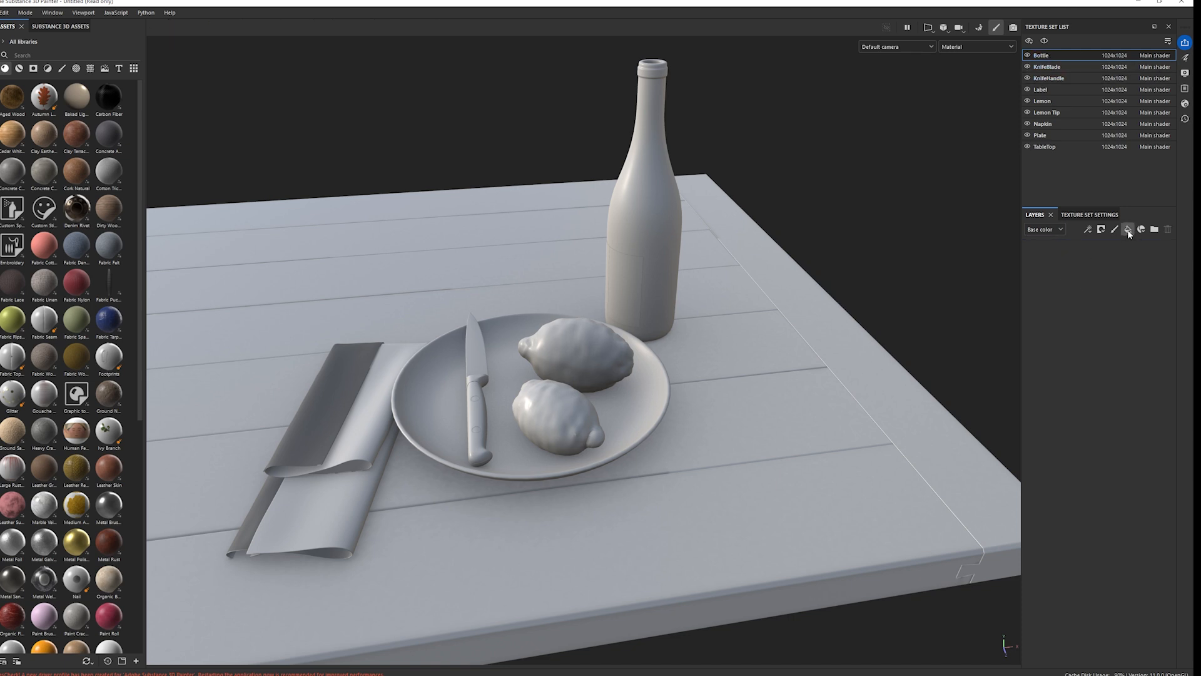
{"action": "left_click", "coordinate": [1129, 231]}
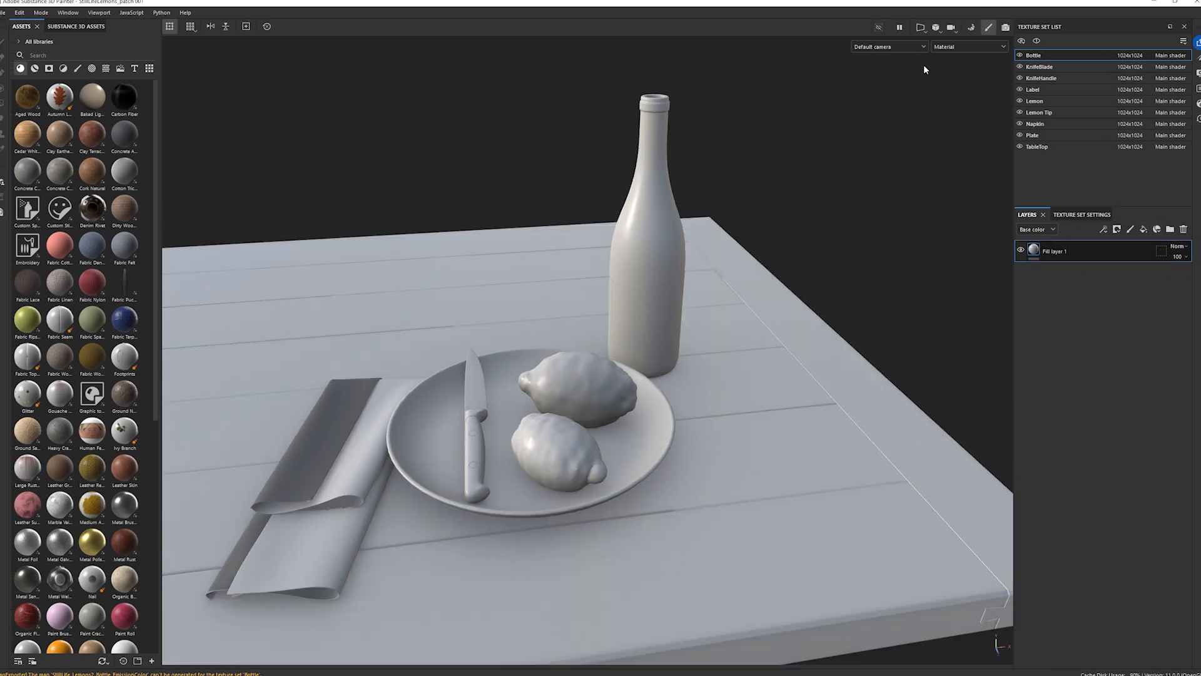
{"action": "left_click", "coordinate": [67, 13]}
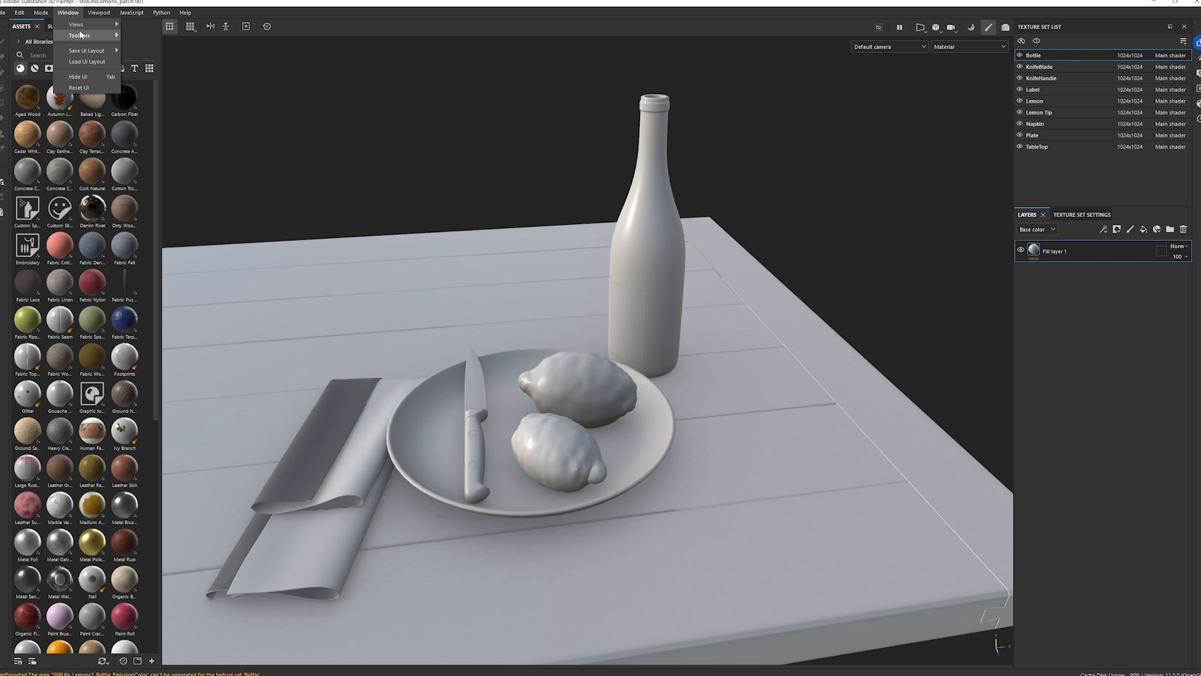
{"action": "mouse_move", "coordinate": [82, 28]}
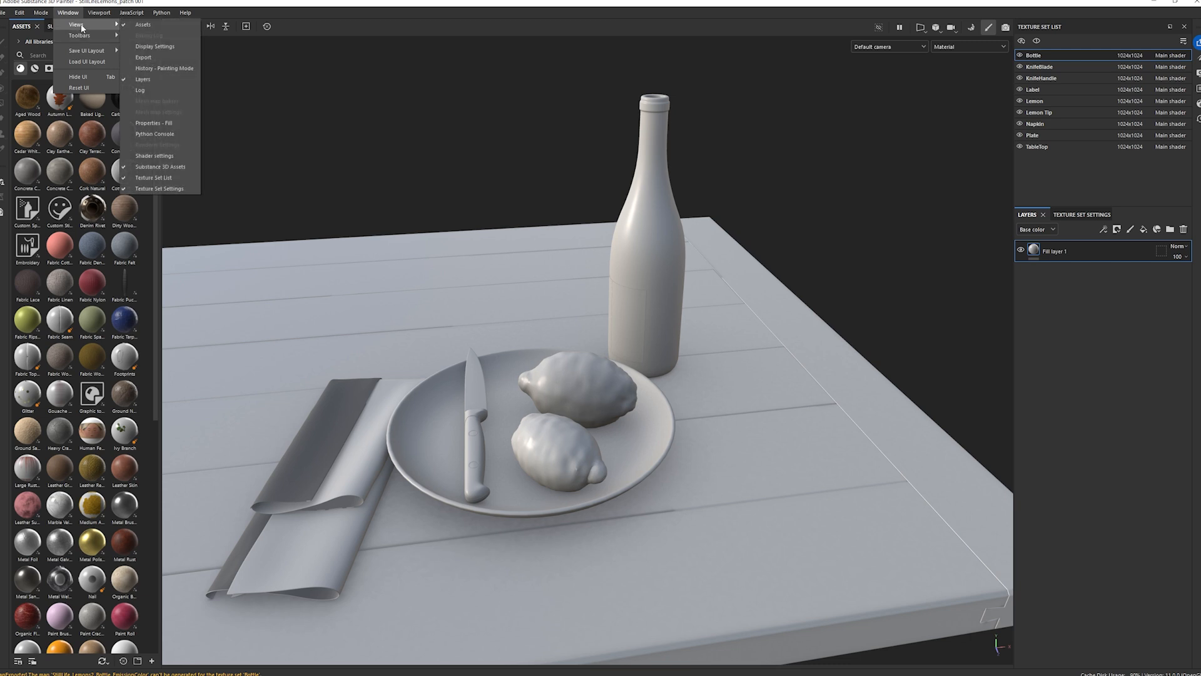
{"action": "left_click", "coordinate": [155, 123]}
{"action": "left_click_drag", "start_coordinate": [868, 113], "coordinate": [865, 80]}
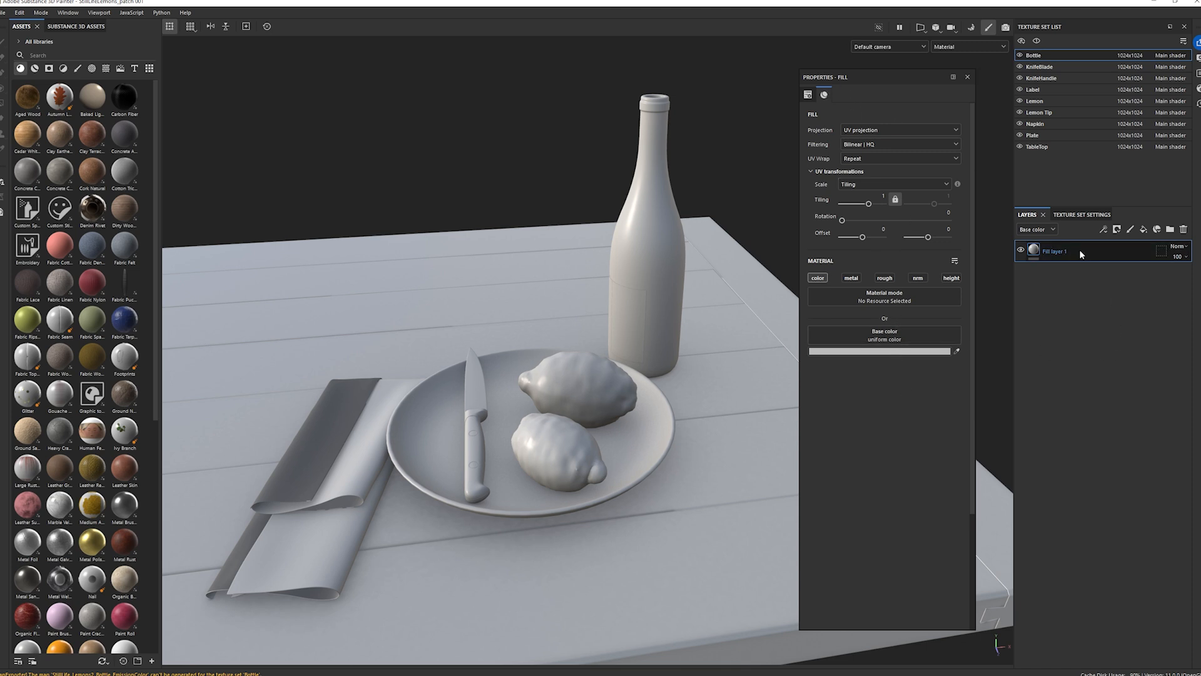
- Enable the metal, rough, nrm and height channels on the Bottle fill and set its base color to dark navy 0B1434
{"action": "left_click", "coordinate": [852, 278]}
{"action": "left_click", "coordinate": [884, 277]}
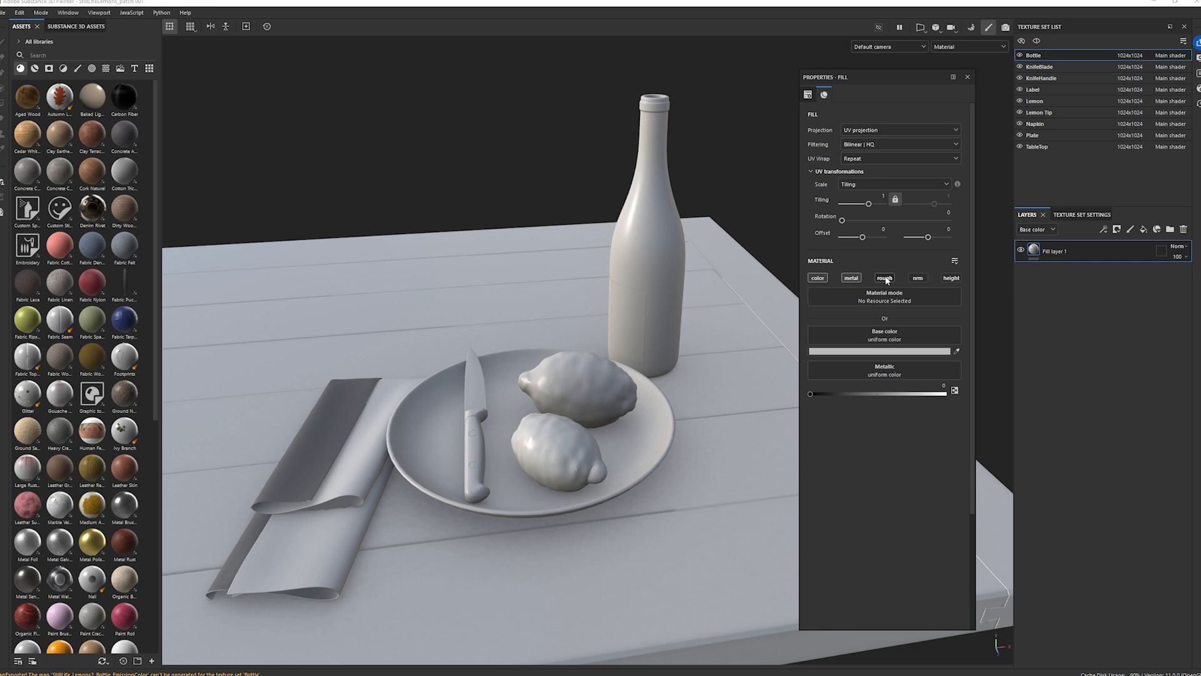
{"action": "left_click", "coordinate": [916, 277]}
{"action": "left_click", "coordinate": [951, 278]}
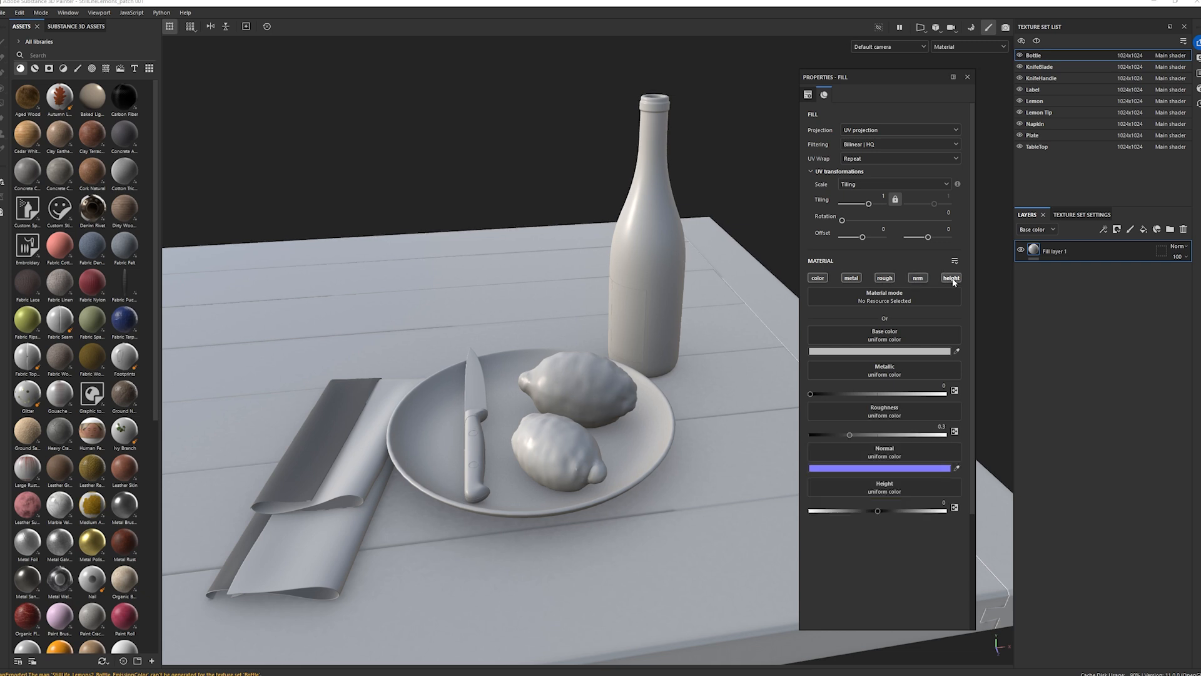
{"action": "left_click", "coordinate": [885, 351]}
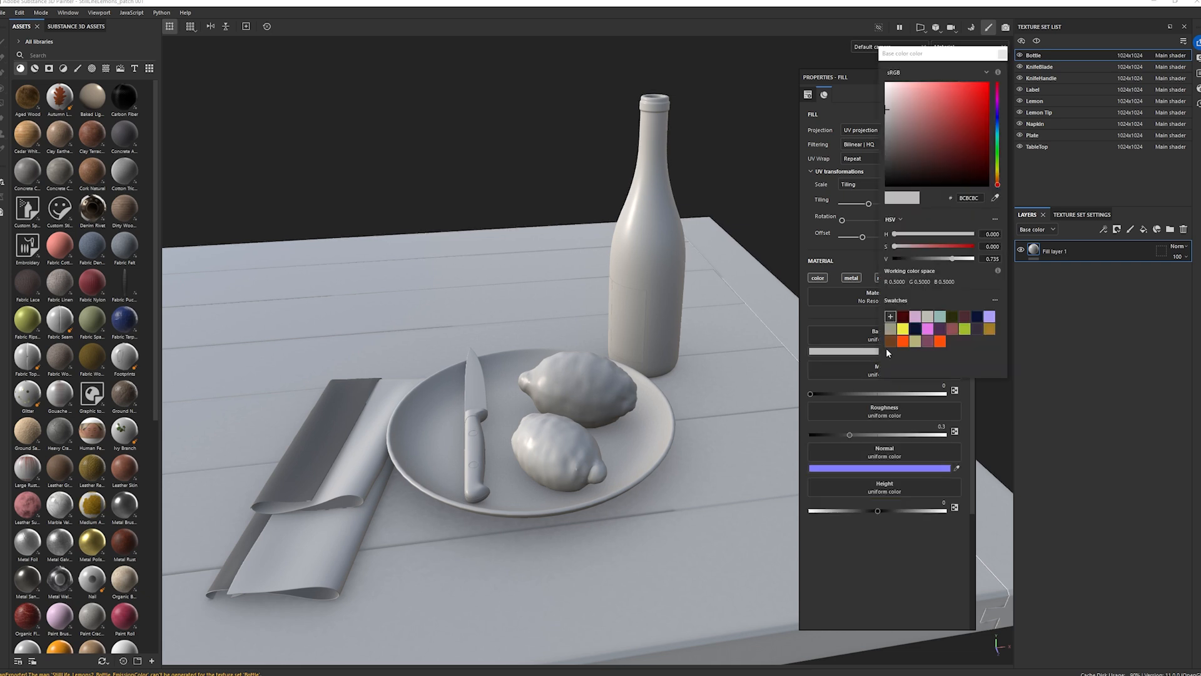
{"action": "left_click", "coordinate": [980, 320]}
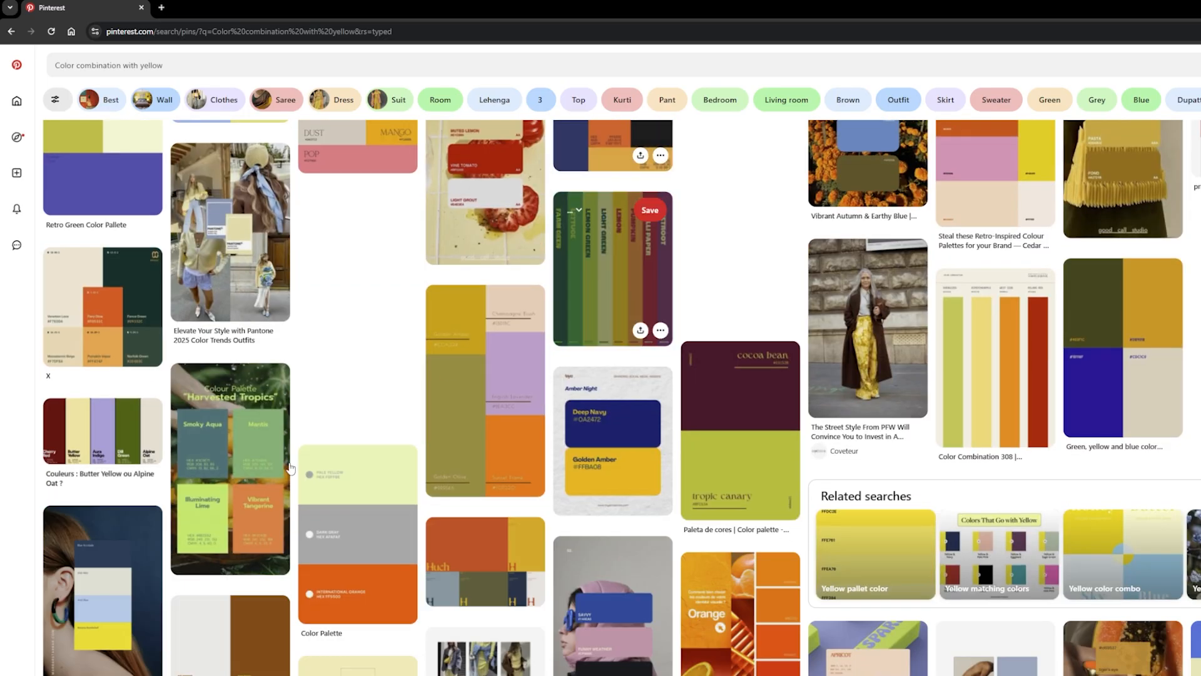
- Switch to Pinterest and browse the "Color combination with yellow" results for palette ideas
{"action": "scroll", "coordinate": [581, 608], "scroll_direction": "down", "scroll_amount": 7}
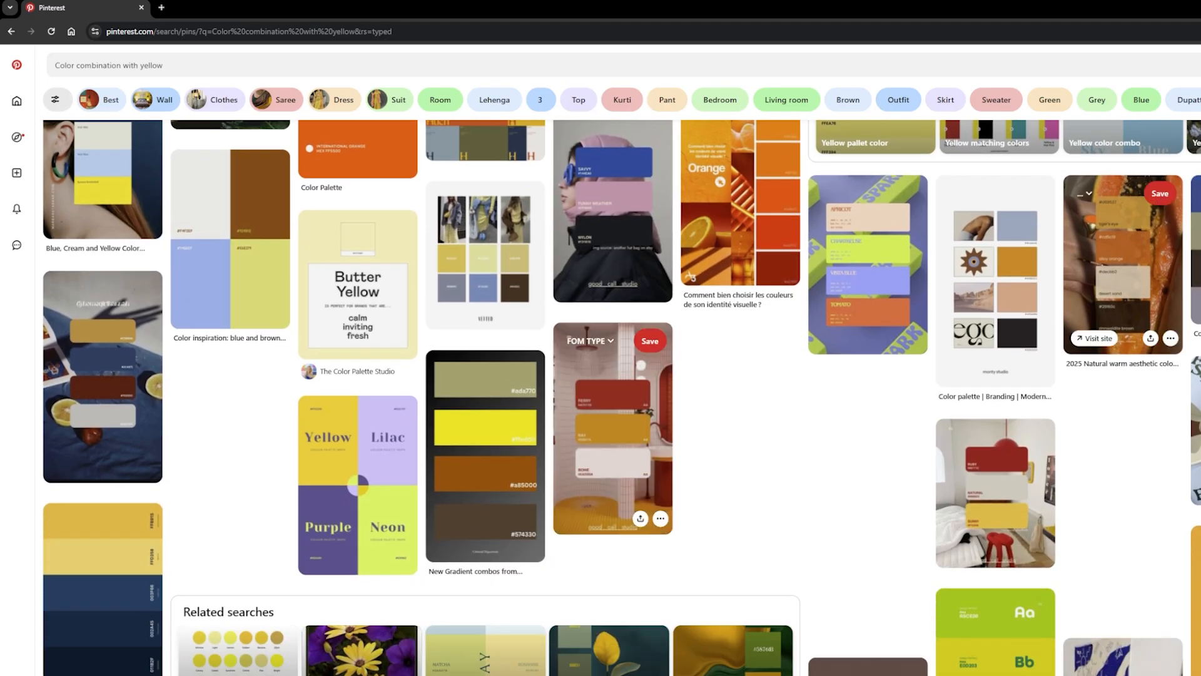
{"action": "scroll", "coordinate": [727, 357], "scroll_direction": "down", "scroll_amount": 10}
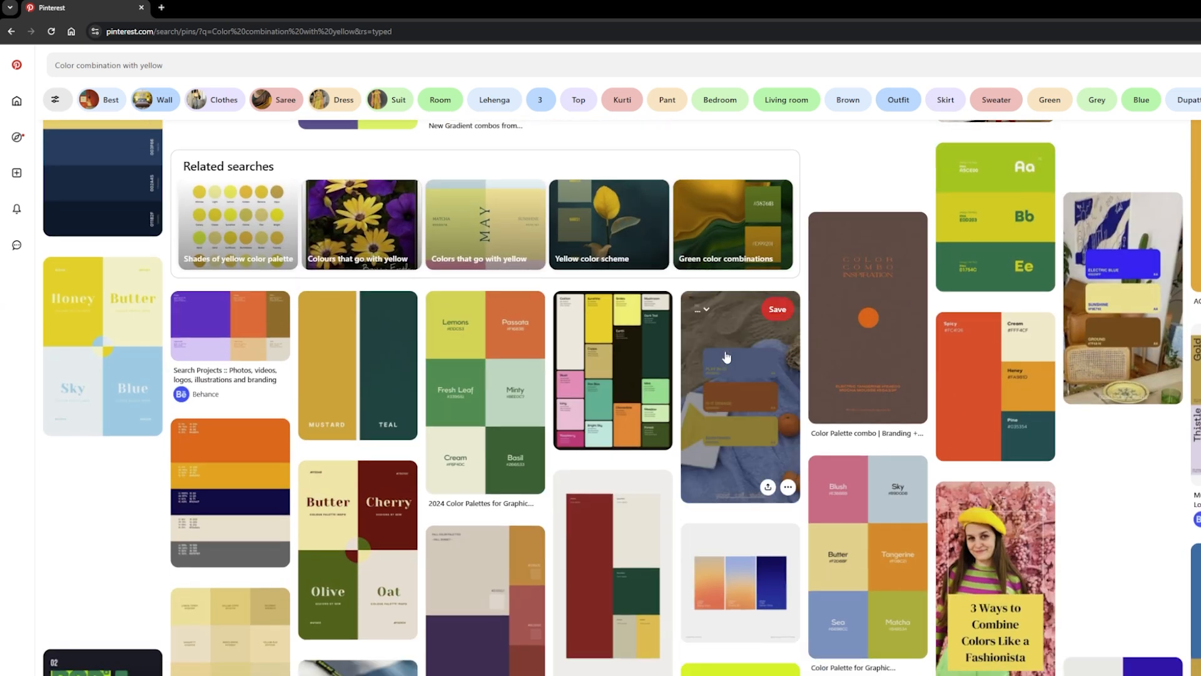
{"action": "scroll", "coordinate": [727, 356], "scroll_direction": "down", "scroll_amount": 1}
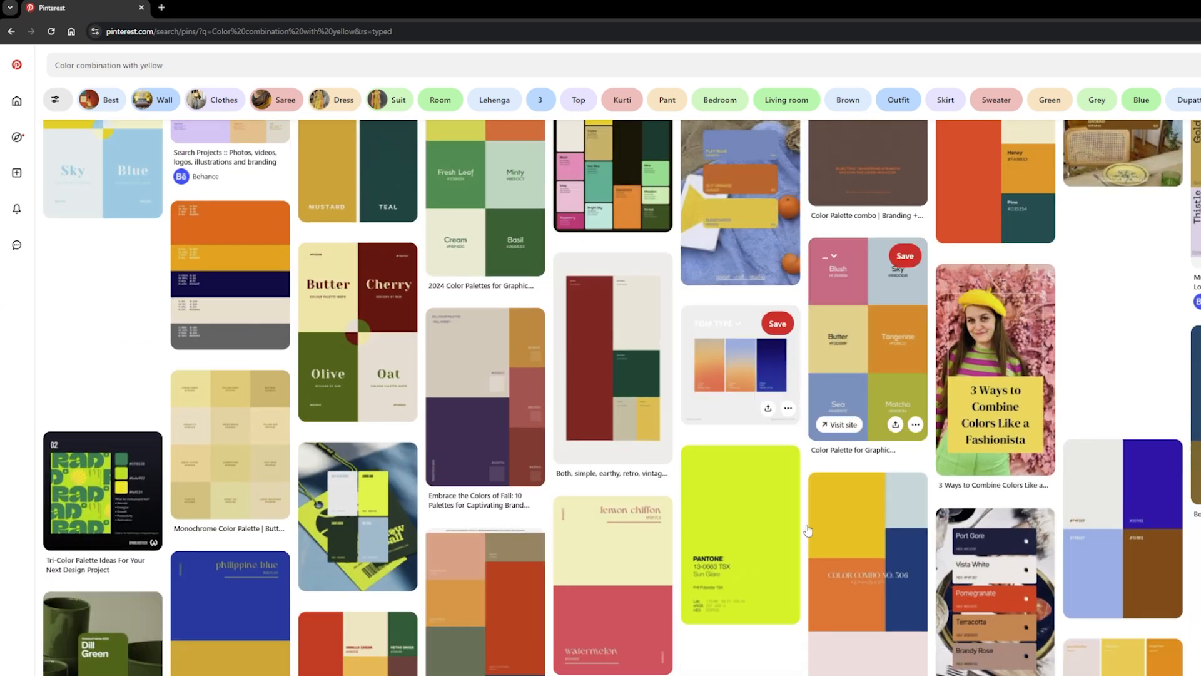
{"action": "scroll", "coordinate": [744, 540], "scroll_direction": "down", "scroll_amount": 3}
- Search Pinterest for "Color combination with orange" and open one of the palettes
{"action": "left_click_drag", "start_coordinate": [163, 66], "coordinate": [141, 66]}
{"action": "type", "text": "orange"}
{"action": "key", "text": "Return"}
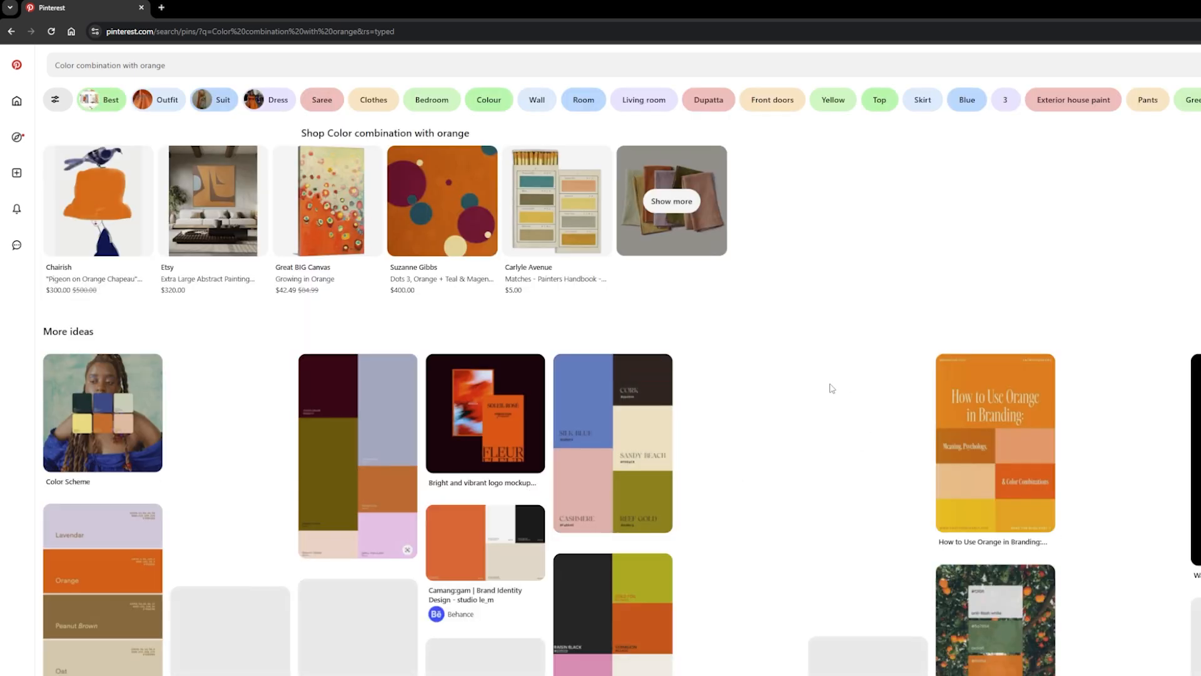
{"action": "scroll", "coordinate": [831, 389], "scroll_direction": "down", "scroll_amount": 3}
{"action": "left_click", "coordinate": [629, 435]}
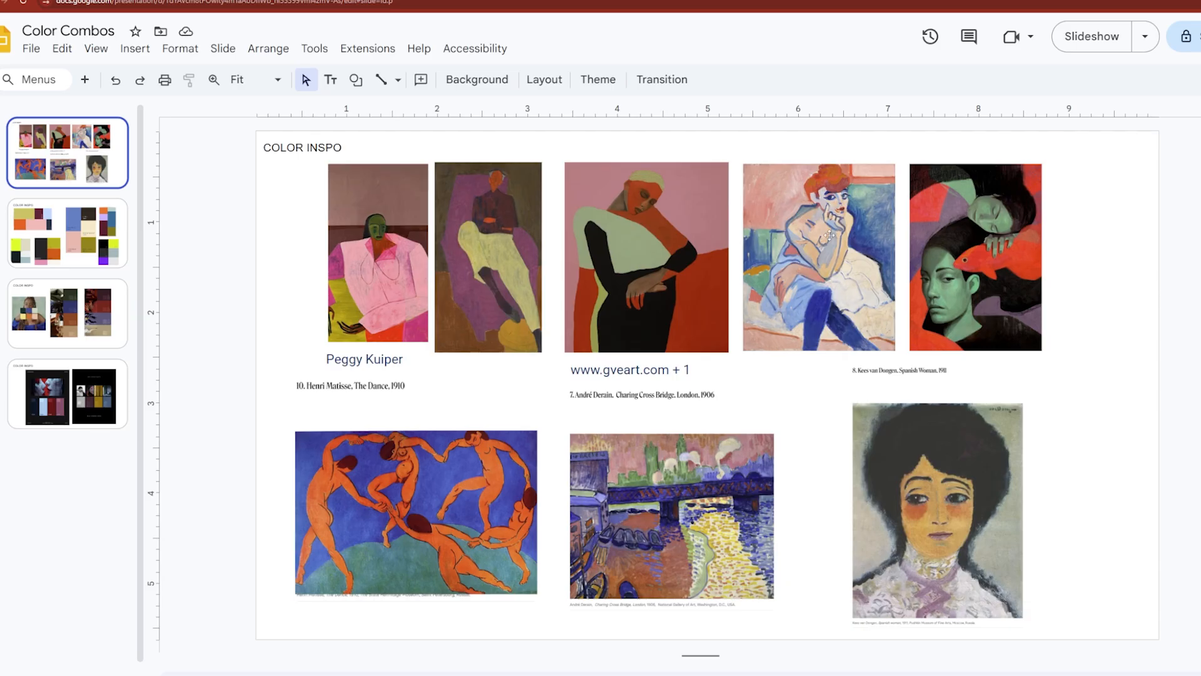
- Switch to the Color Combos presentation in Google Slides and review its four COLOR INSPO slides of paintings and palettes
{"action": "left_click", "coordinate": [33, 219]}
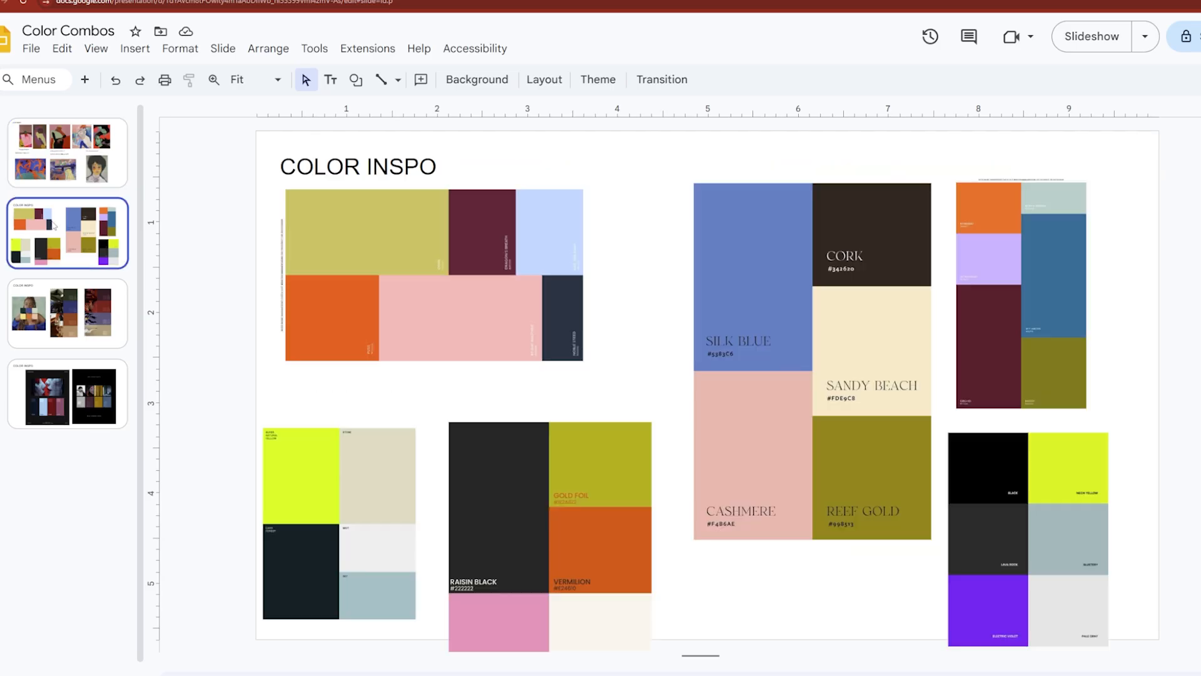
{"action": "key", "text": "Up"}
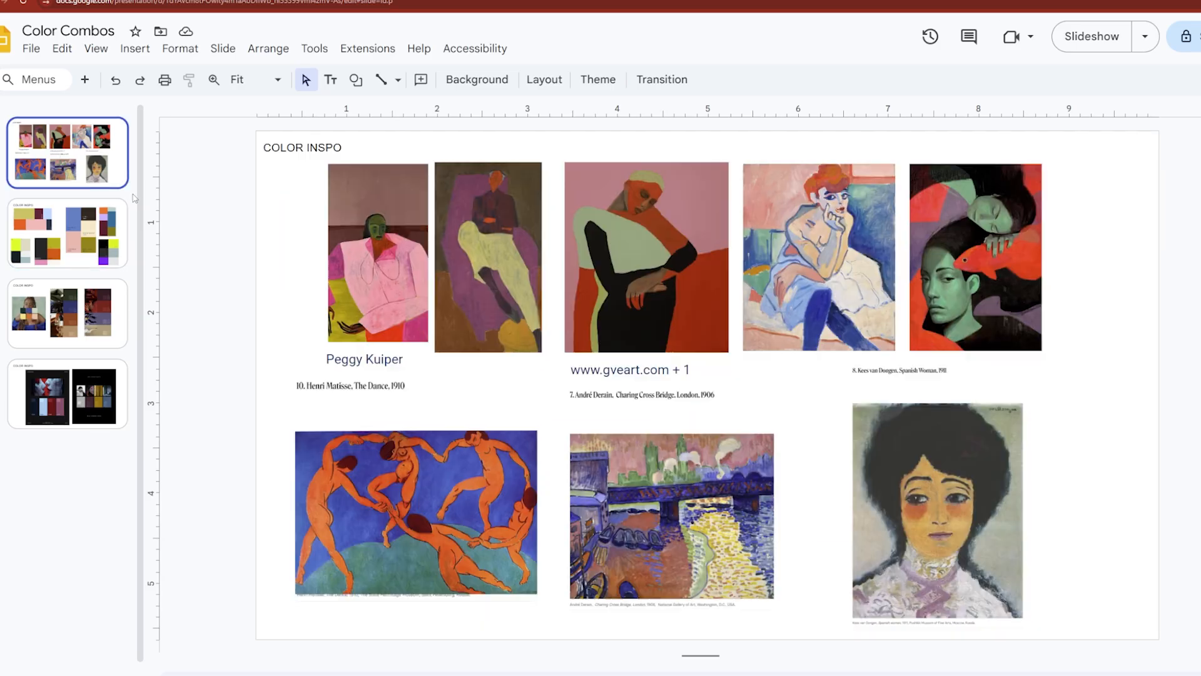
{"action": "left_click", "coordinate": [72, 238]}
{"action": "left_click", "coordinate": [71, 311]}
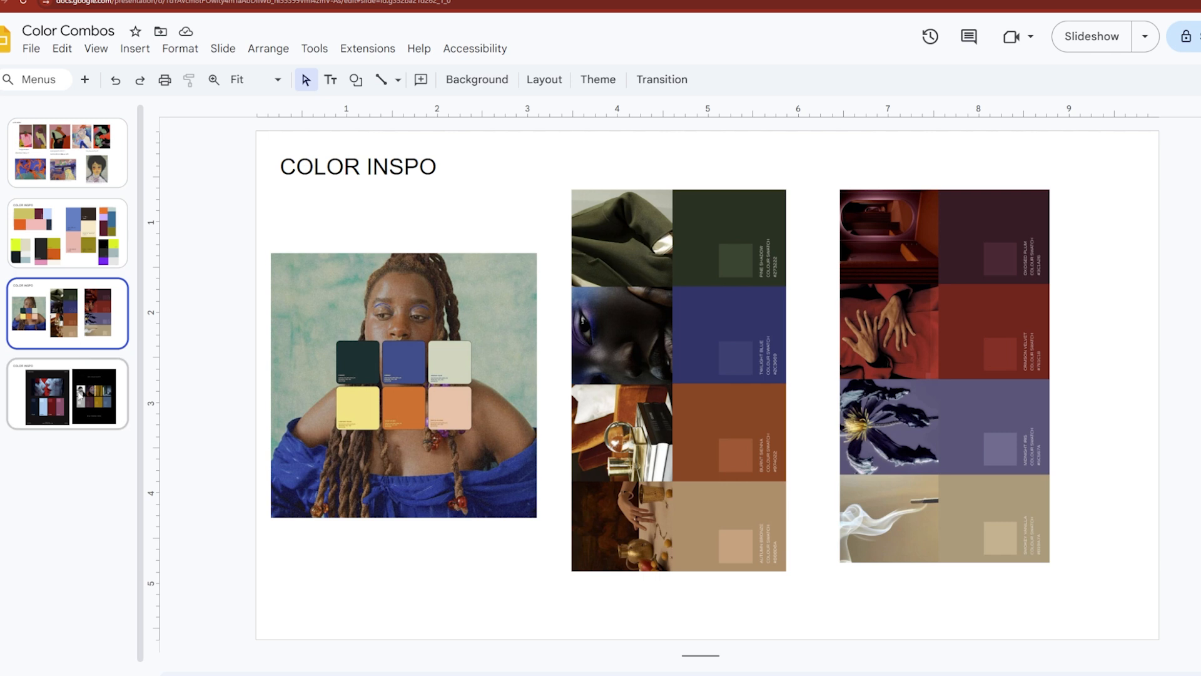
{"action": "left_click", "coordinate": [80, 393]}
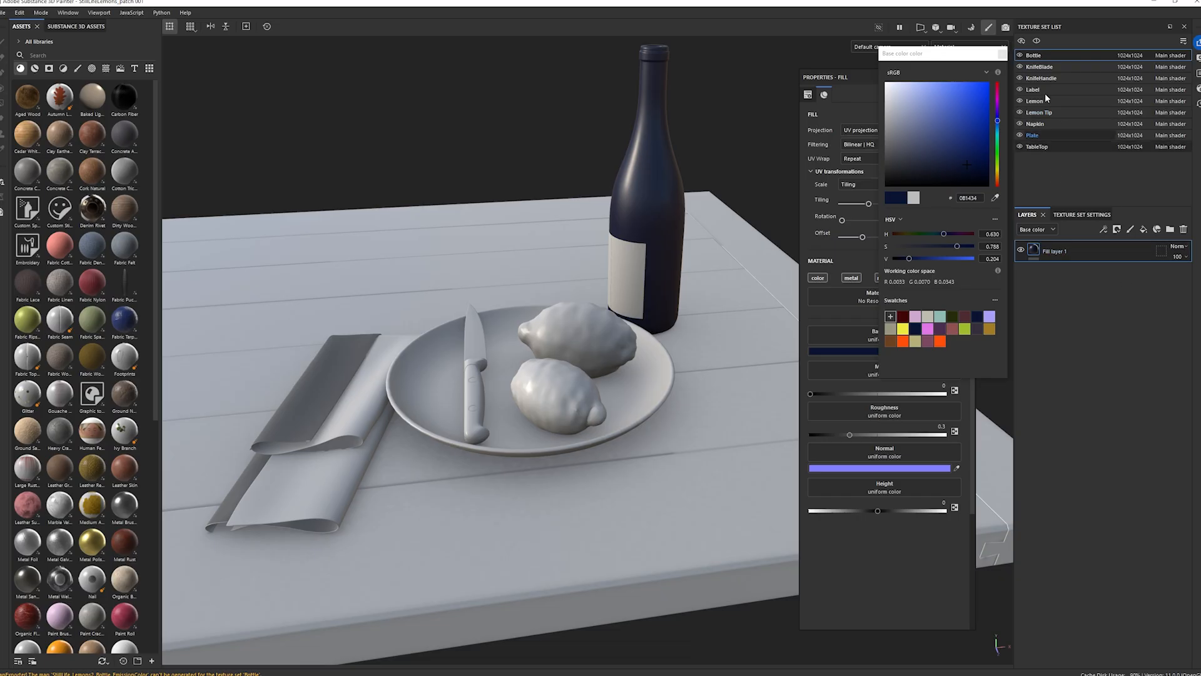
- Switch to Substance 3D Painter, add a fill layer to KnifeBlade and give it the pale teal base color swatch
{"action": "left_click", "coordinate": [1039, 67]}
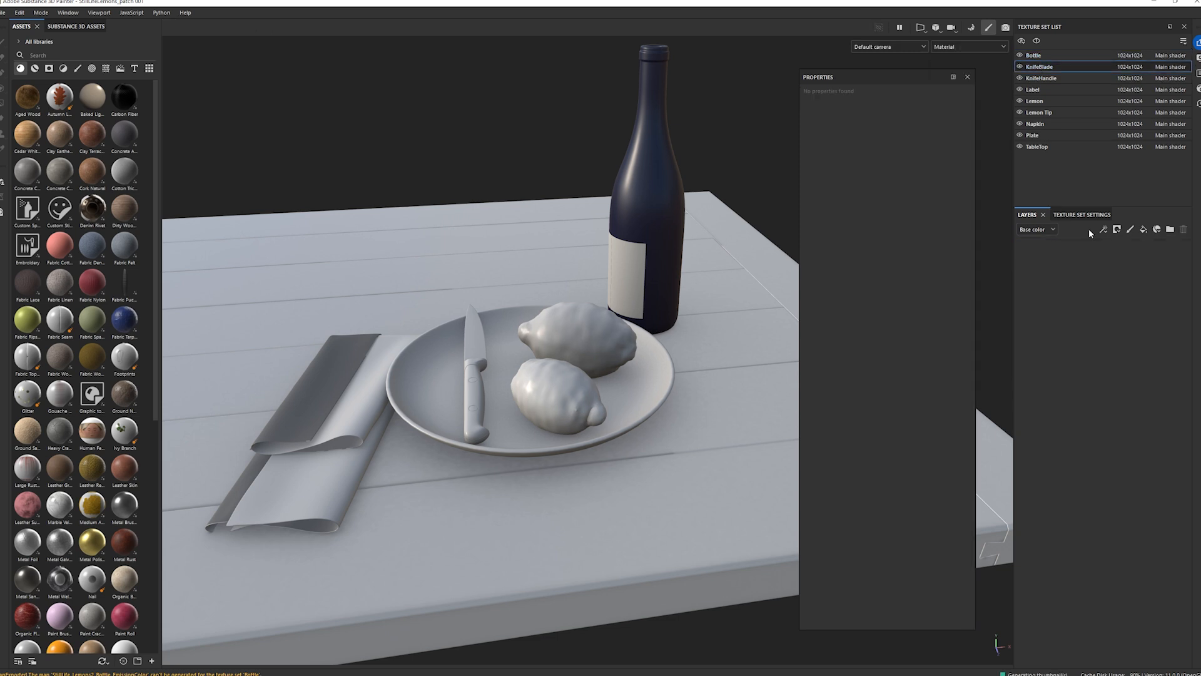
{"action": "left_click", "coordinate": [1143, 233]}
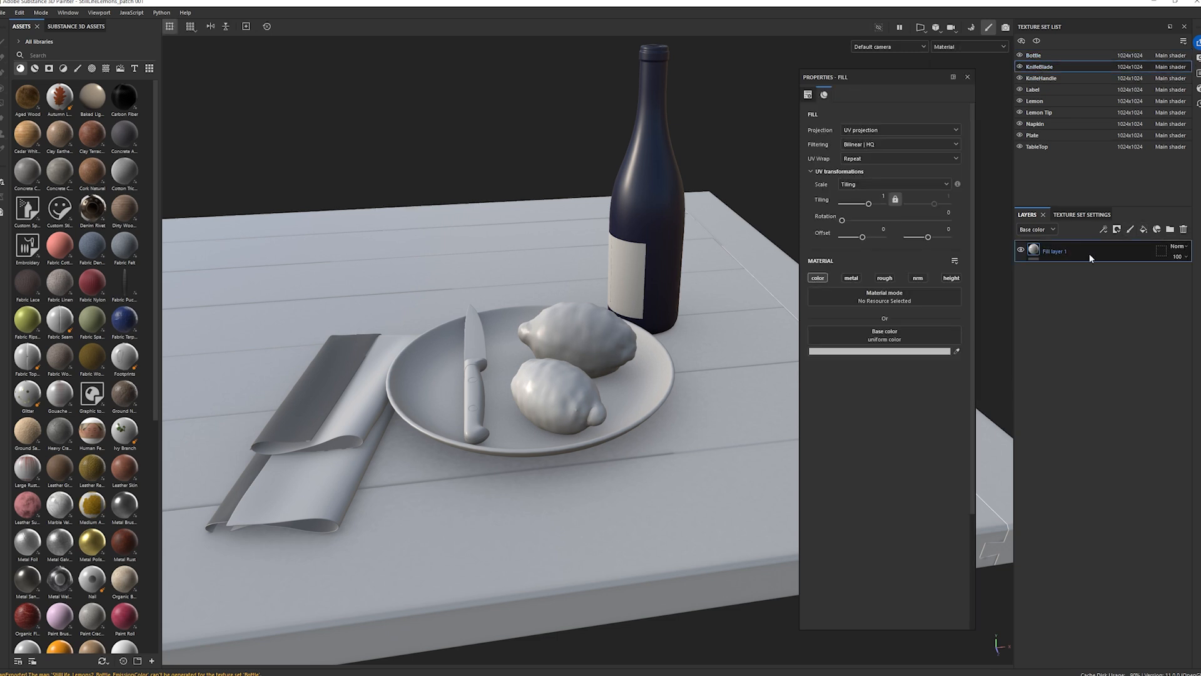
{"action": "left_click", "coordinate": [879, 351]}
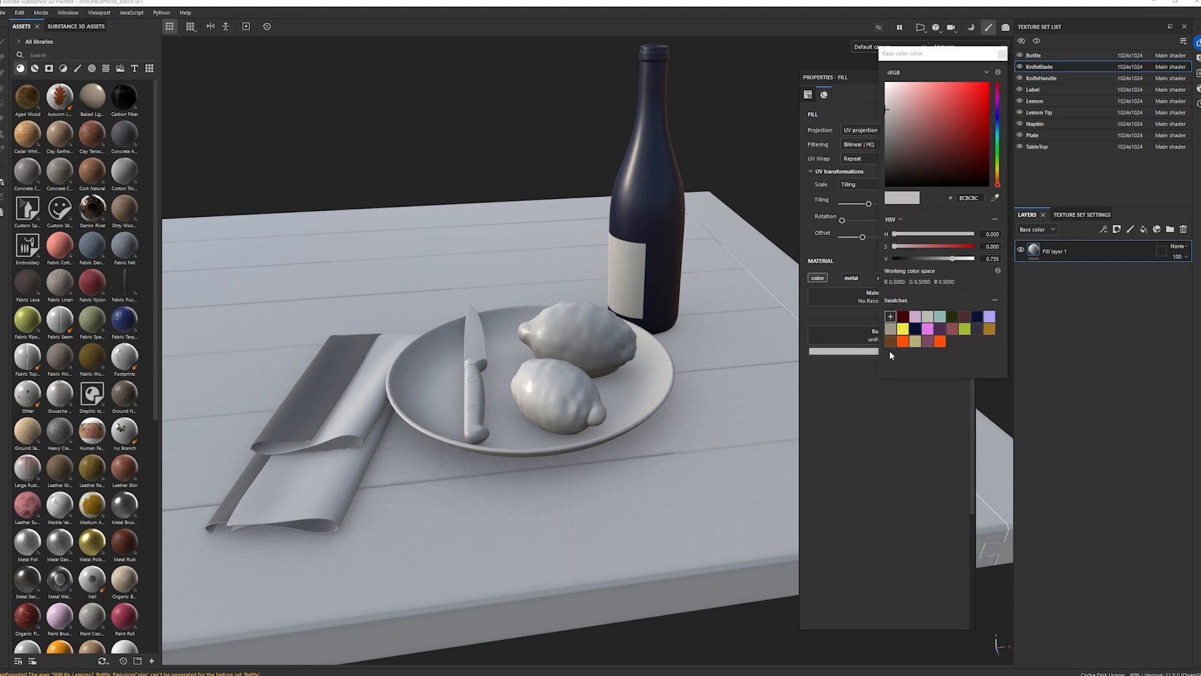
{"action": "left_click", "coordinate": [950, 316]}
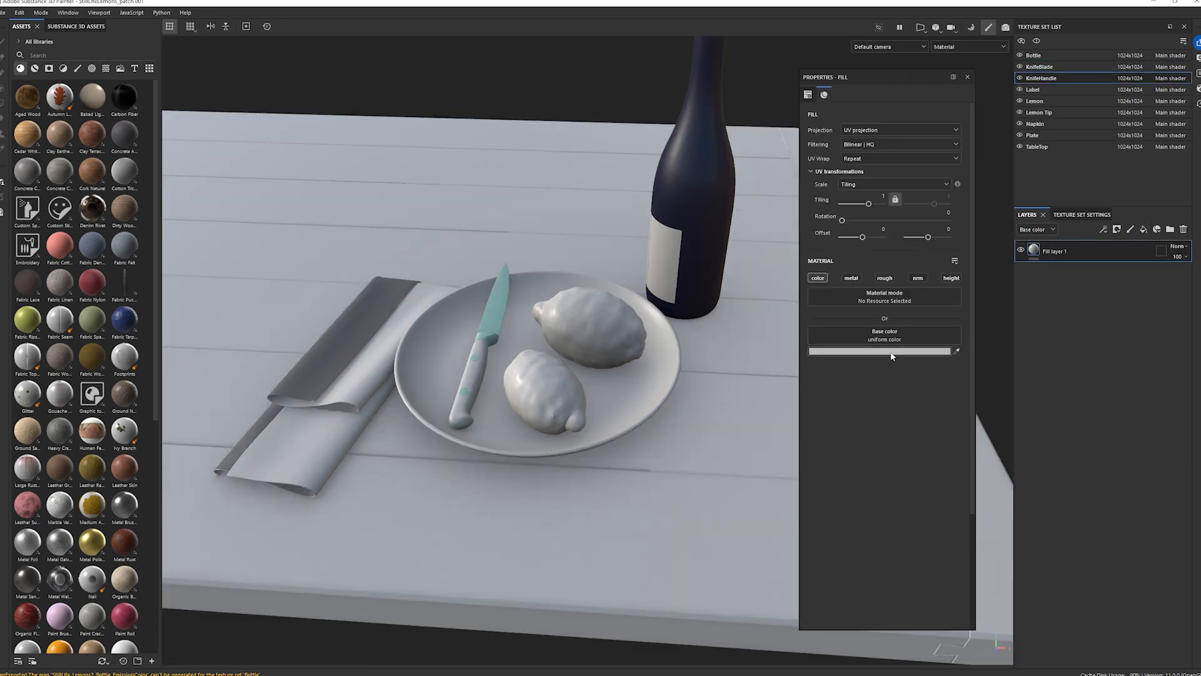
- Set the KnifeHandle fill layer's base color to dark navy 0B1434 and select the Label texture set
{"action": "left_click", "coordinate": [890, 351]}
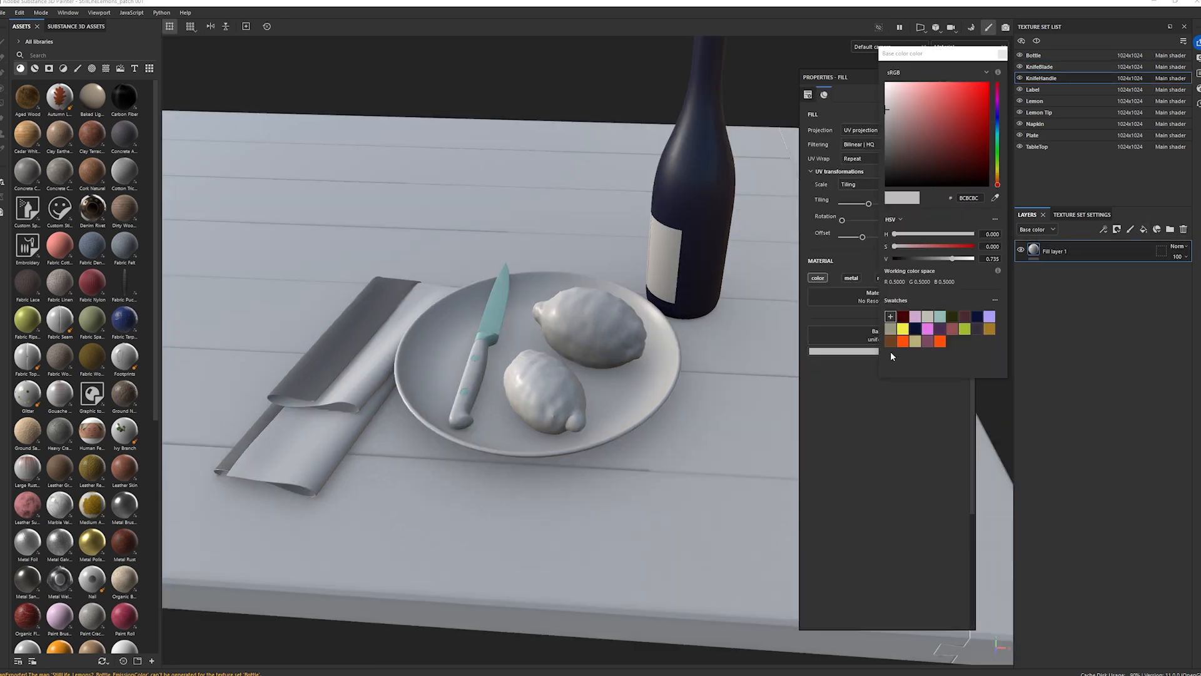
{"action": "left_click", "coordinate": [914, 328]}
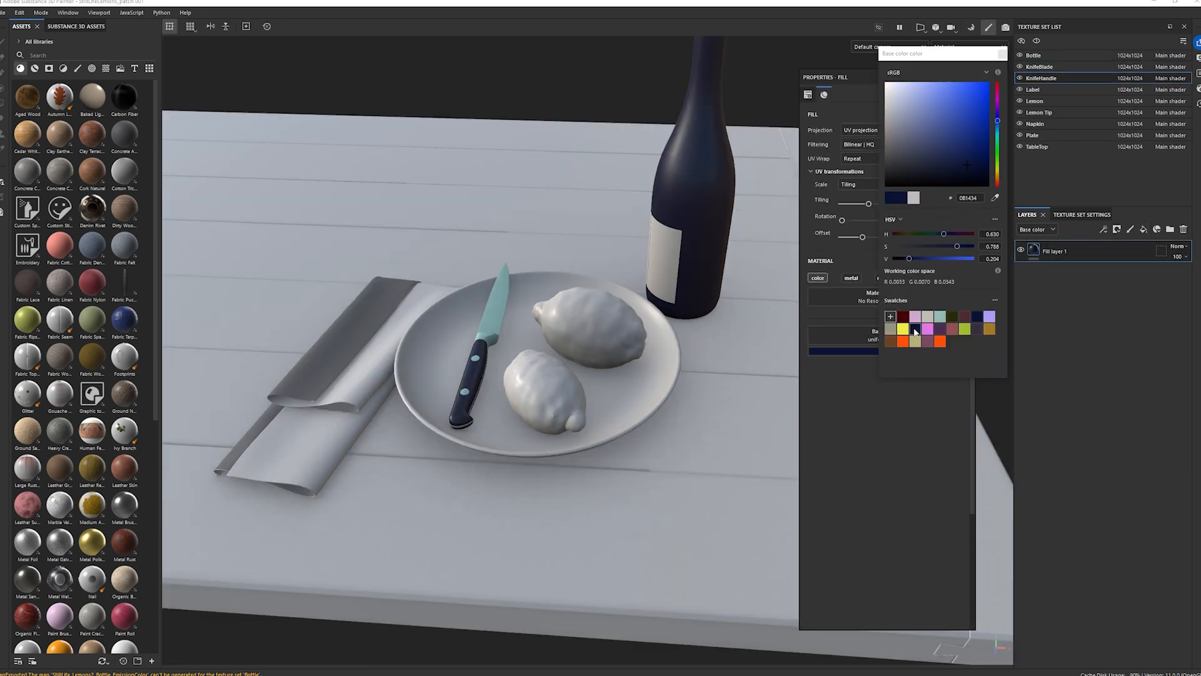
{"action": "left_click", "coordinate": [1037, 91]}
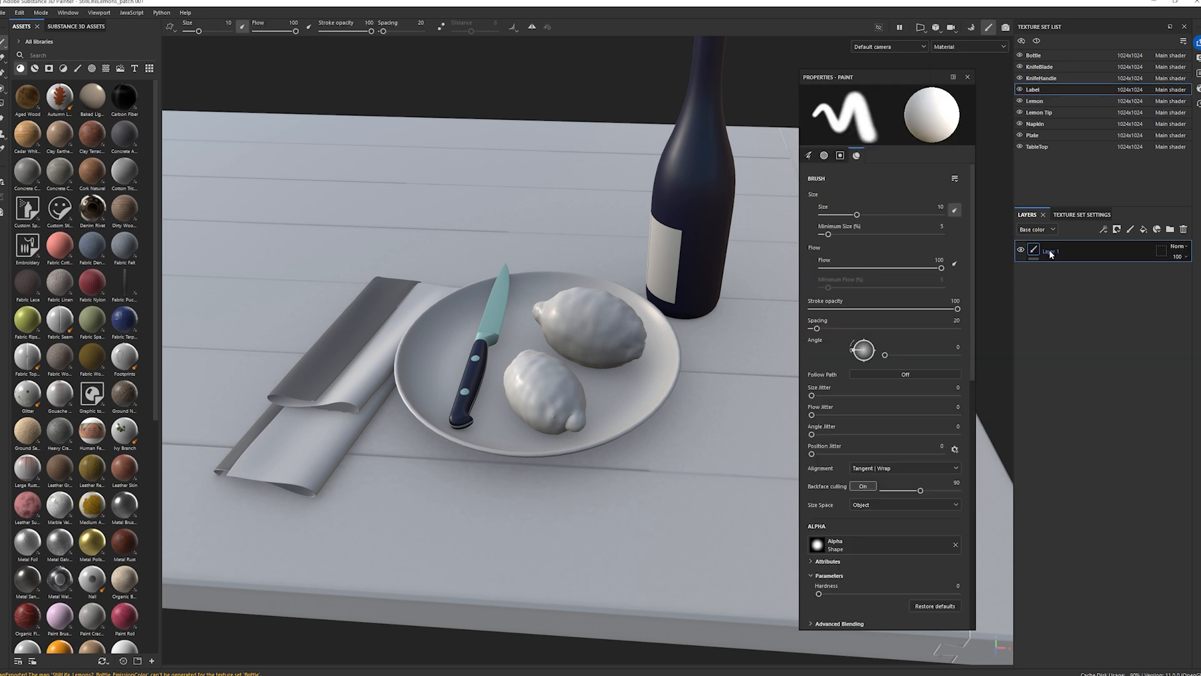
- Add a fill layer to the Lemon texture set and give it the bright yellow base color swatch
{"action": "left_click", "coordinate": [1035, 101]}
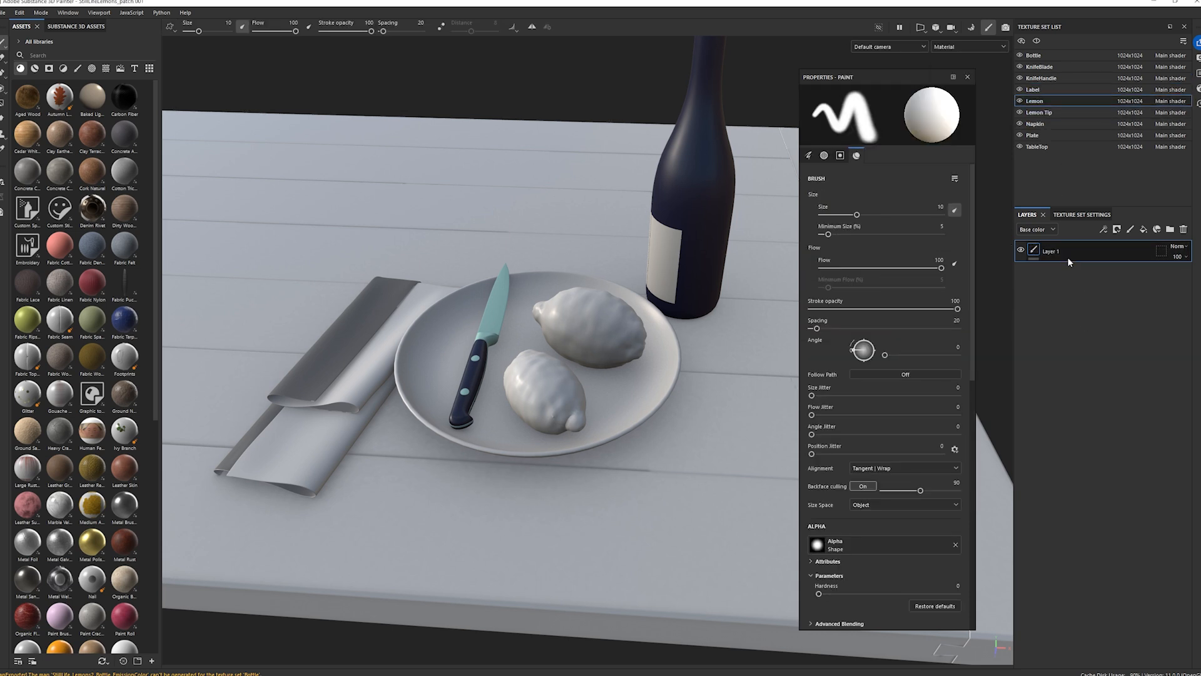
{"action": "left_click", "coordinate": [1117, 229]}
{"action": "left_click", "coordinate": [843, 351]}
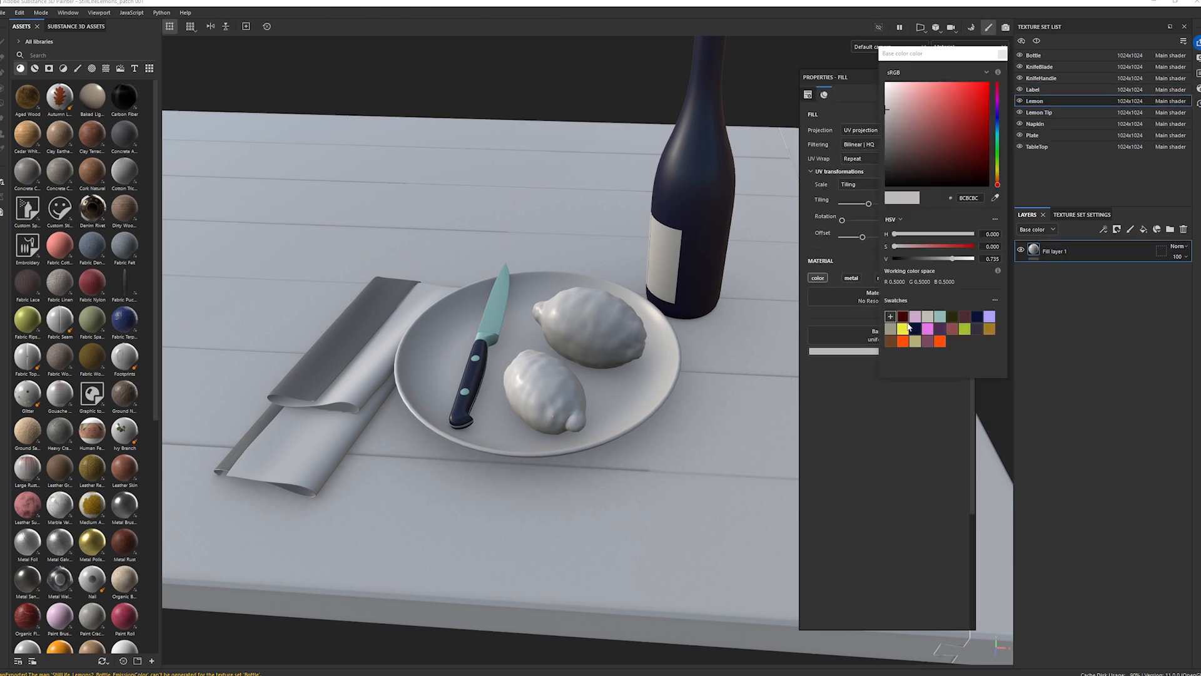
{"action": "left_click", "coordinate": [903, 328]}
- Enable the metal, rough, nrm and height channels on the Lemon fill layer
{"action": "left_click", "coordinate": [851, 278]}
{"action": "left_click", "coordinate": [885, 278]}
{"action": "left_click", "coordinate": [917, 278]}
{"action": "left_click", "coordinate": [950, 278]}
- Return to the Bottle's fill layer and isolate its color channel
{"action": "left_click", "coordinate": [1032, 89]}
{"action": "left_click", "coordinate": [1034, 55]}
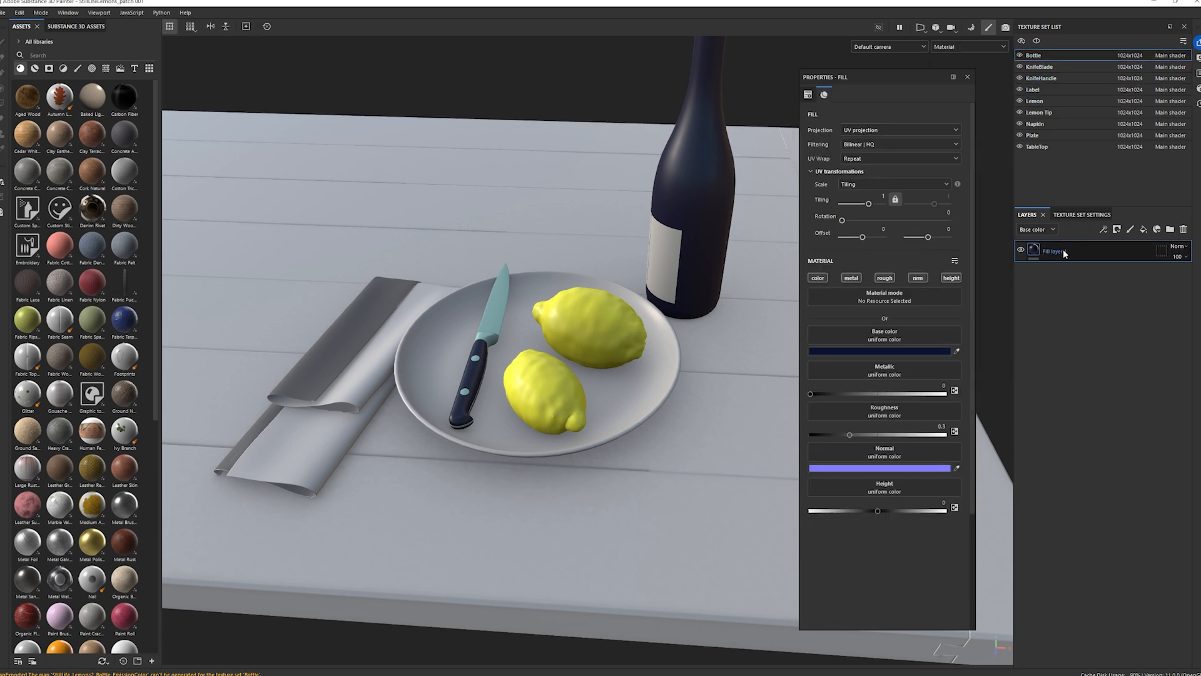
{"action": "left_click", "coordinate": [818, 278]}
{"action": "left_click", "coordinate": [818, 278]}
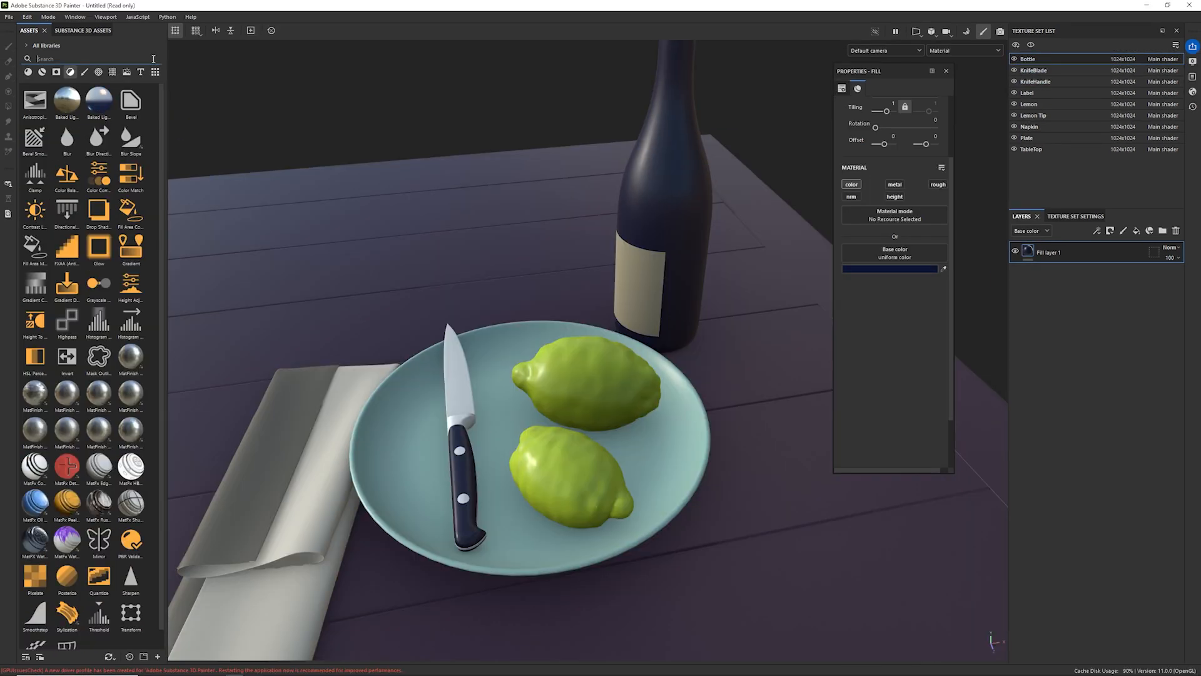
- Search the filter assets for "Sty" and apply the Stylization filter to the bottle
{"action": "mouse_move", "coordinate": [83, 244]}
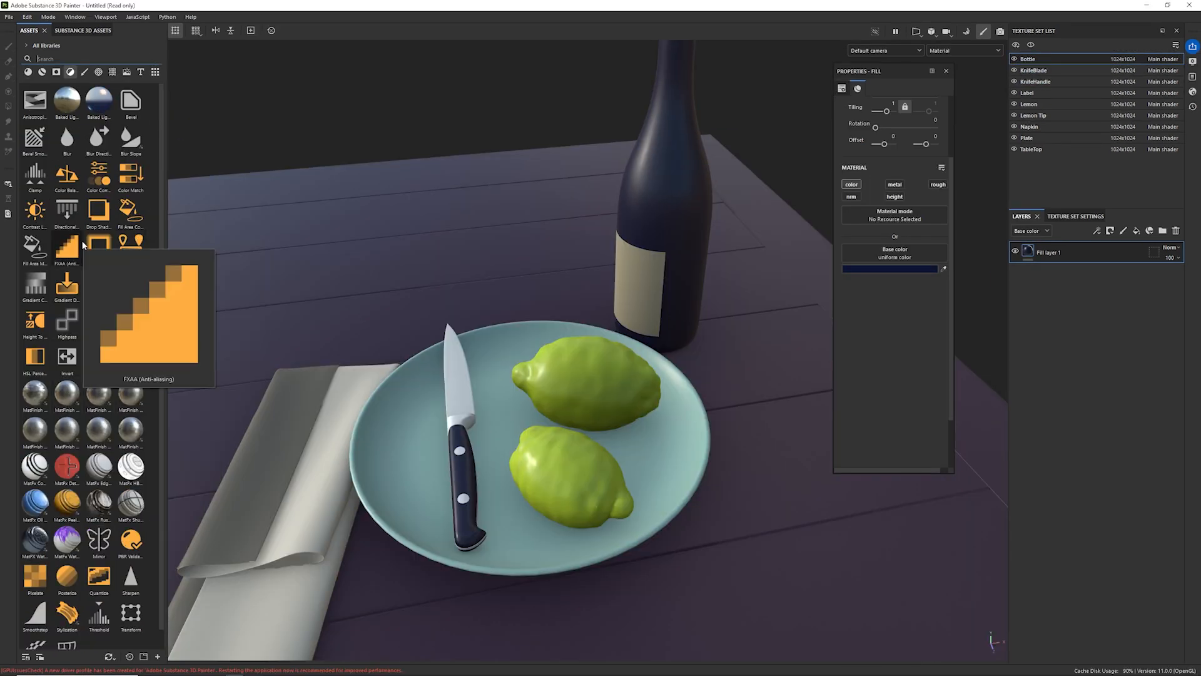
{"action": "left_click", "coordinate": [30, 72]}
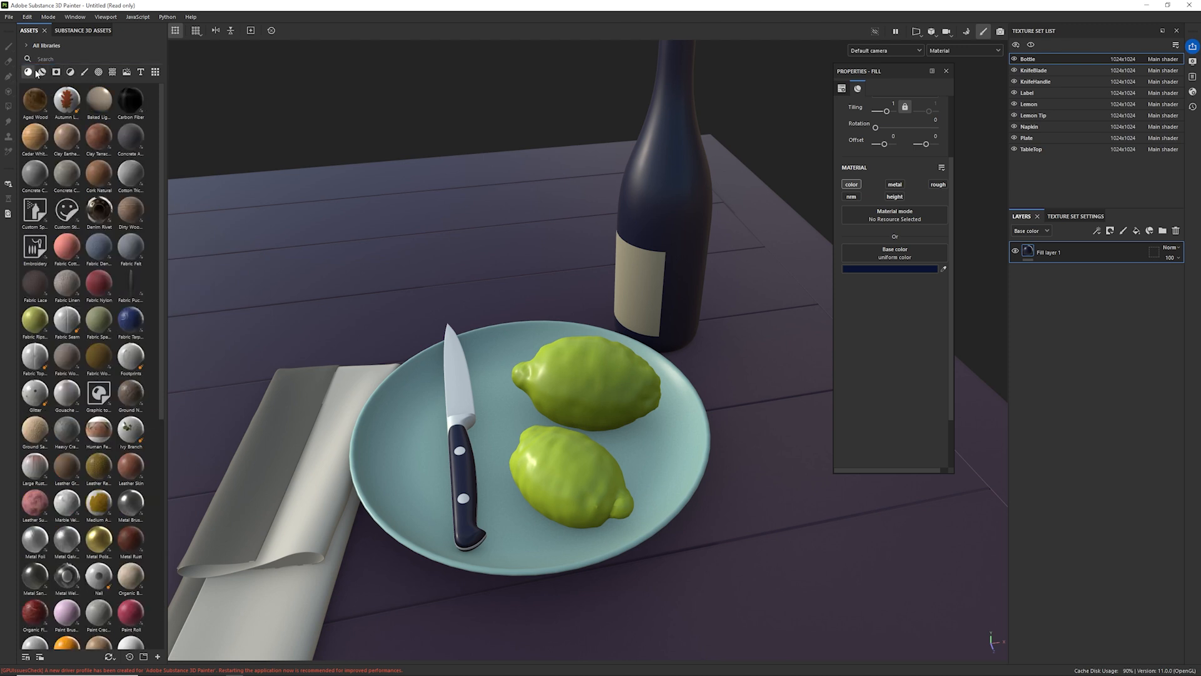
{"action": "left_click", "coordinate": [71, 73]}
{"action": "left_click", "coordinate": [52, 58]}
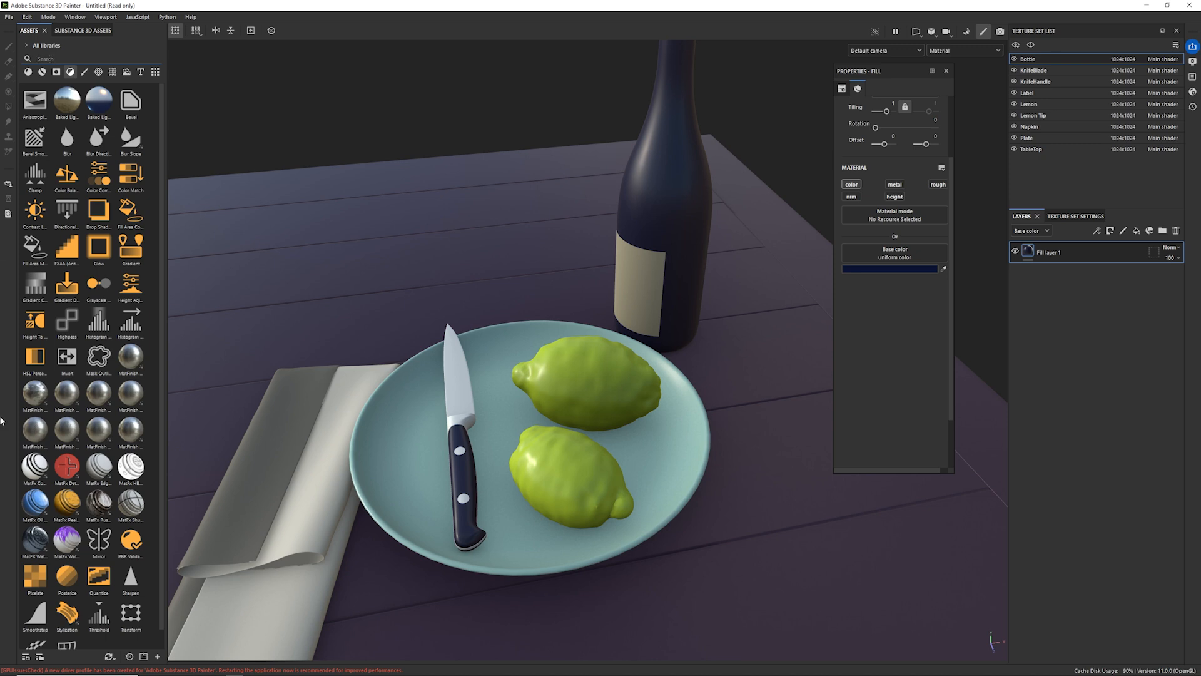
{"action": "type", "text": "Sty"}
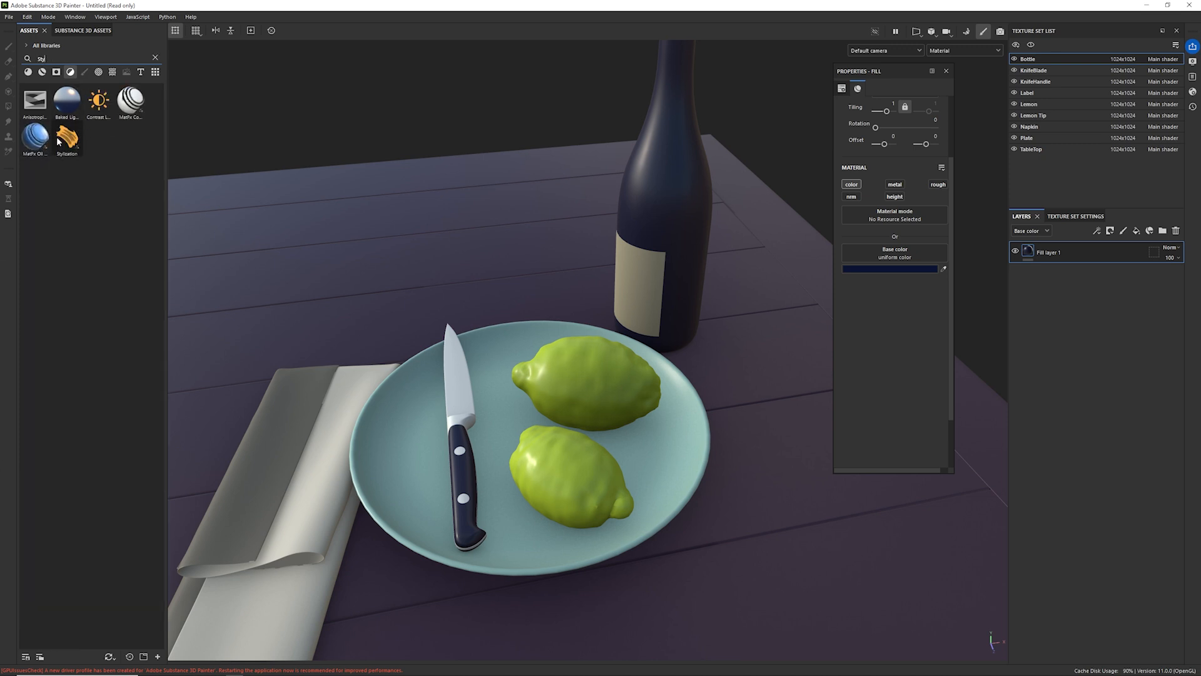
{"action": "left_click_drag", "start_coordinate": [68, 139], "coordinate": [670, 166]}
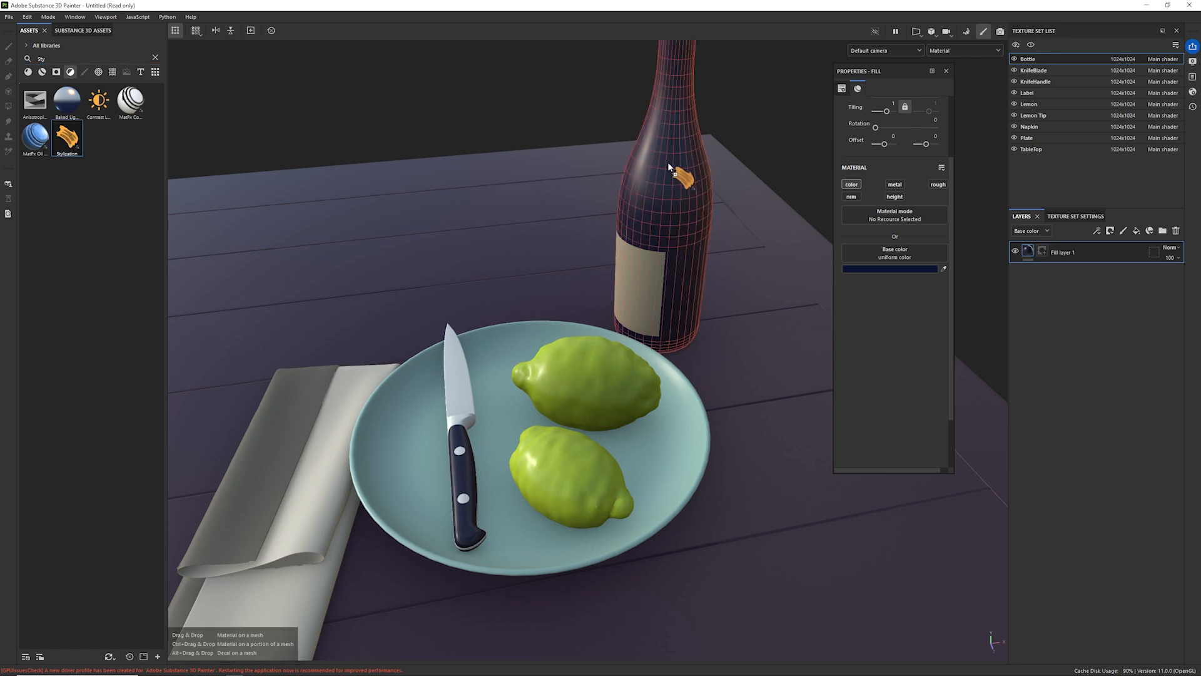
{"action": "left_click_drag", "start_coordinate": [669, 164], "coordinate": [670, 166]}
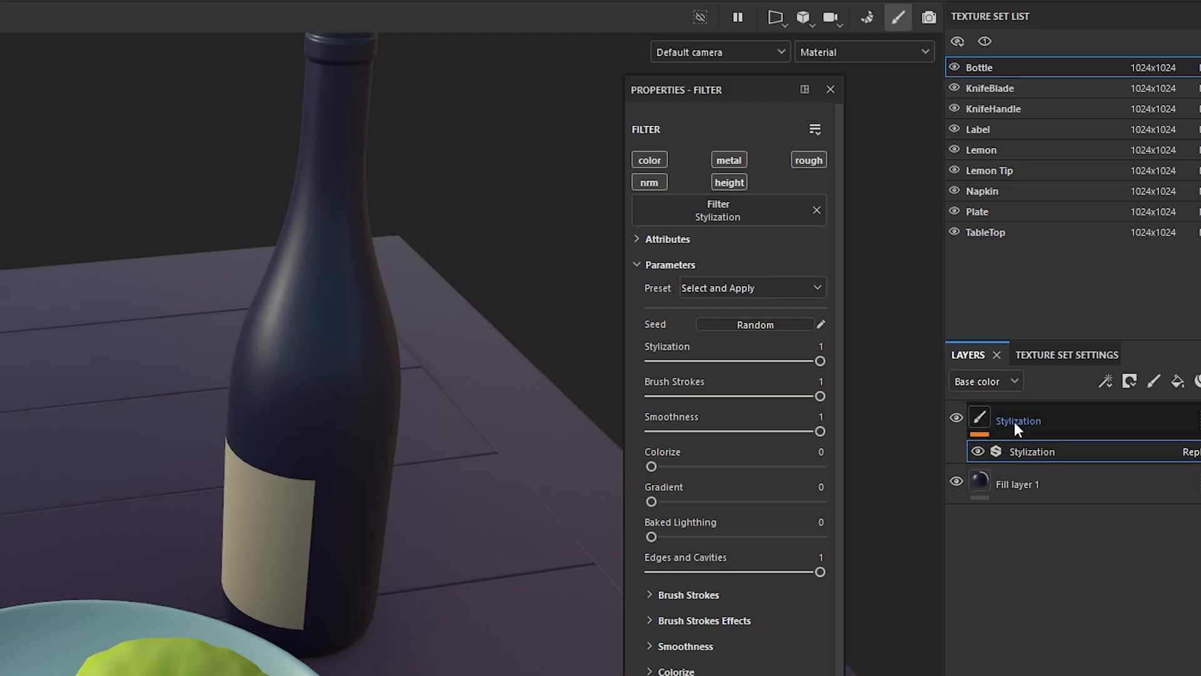
- Turn the Stylization filter's metal, rough, nrm and height channels off and back on
{"action": "left_click_drag", "start_coordinate": [738, 97], "coordinate": [797, 134]}
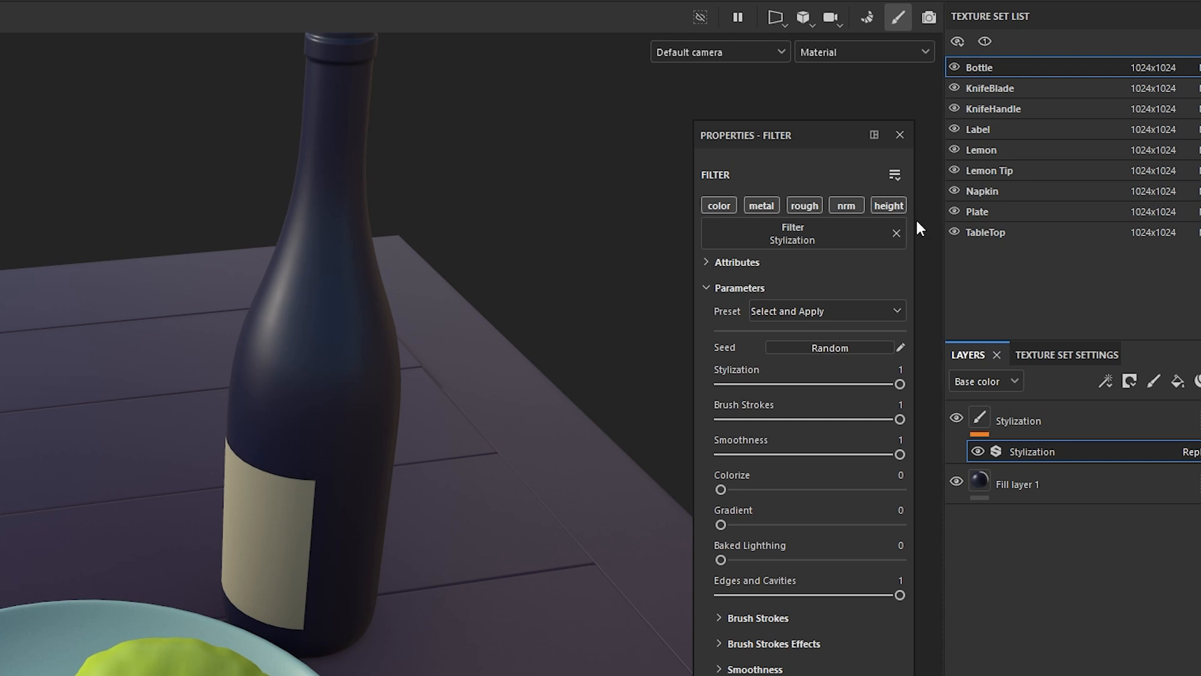
{"action": "left_click", "coordinate": [776, 207]}
{"action": "left_click", "coordinate": [853, 203]}
{"action": "left_click", "coordinate": [903, 204]}
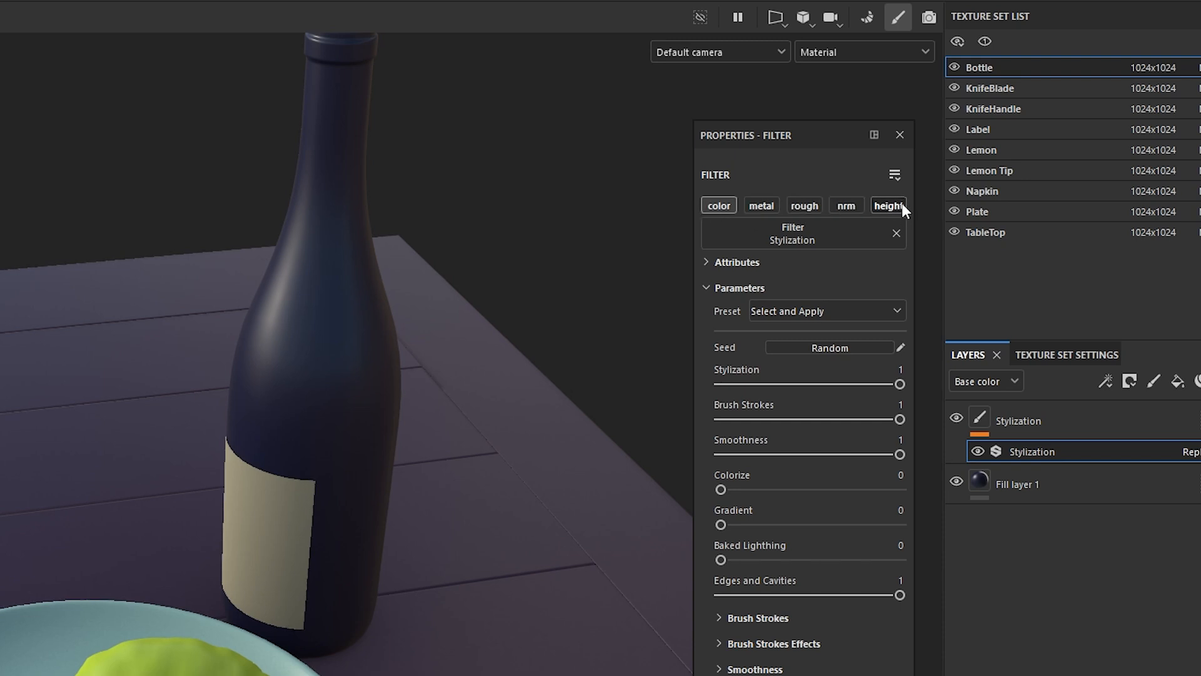
{"action": "left_click", "coordinate": [809, 205]}
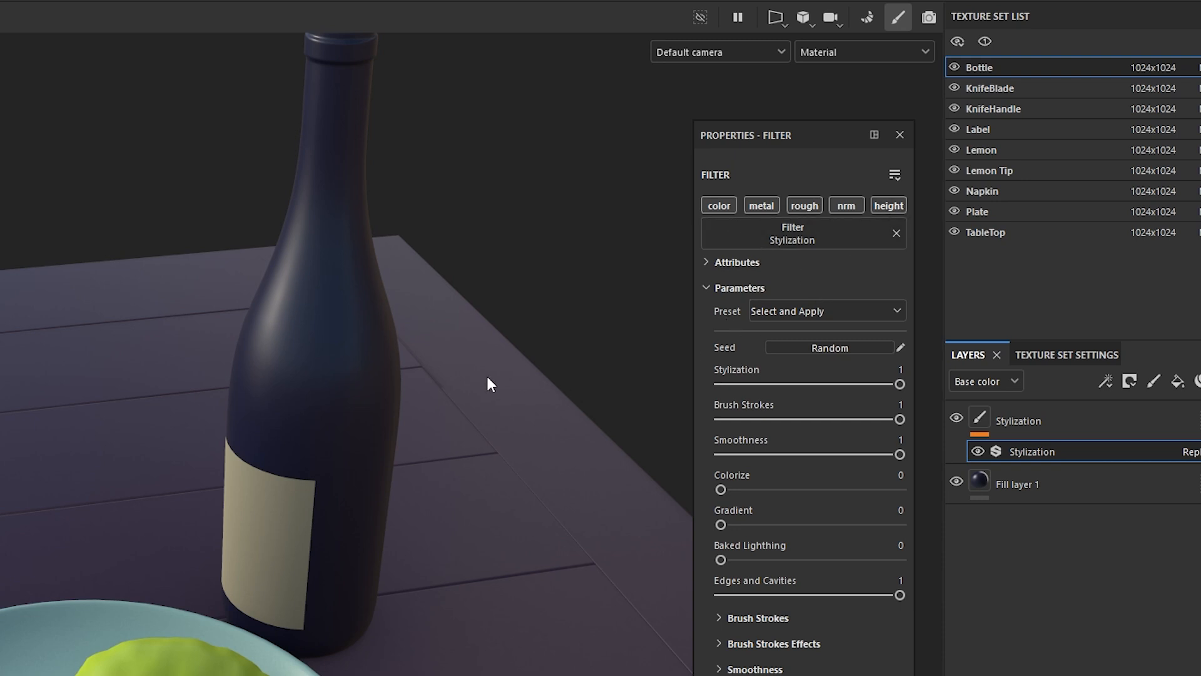
- Apply the Colorful Strokes preset to the bottle's Stylization filter and inspect the bottle from another angle
{"action": "left_click_drag", "start_coordinate": [487, 377], "coordinate": [456, 400], "text": "alt"}
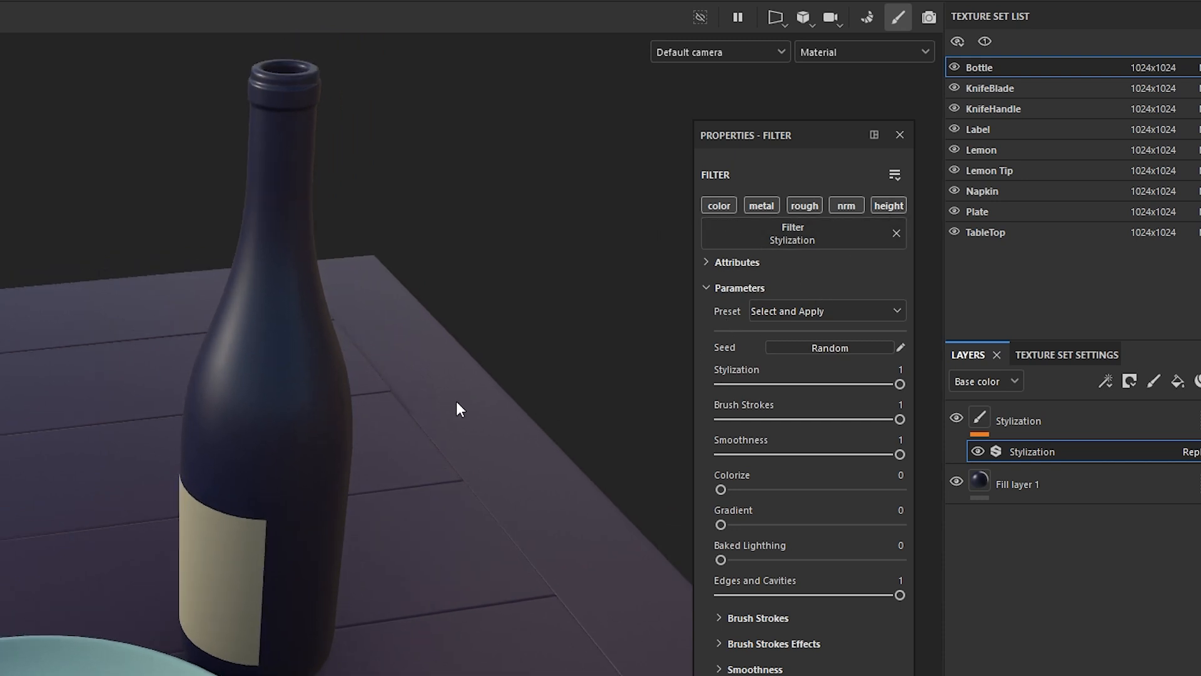
{"action": "left_click", "coordinate": [777, 311]}
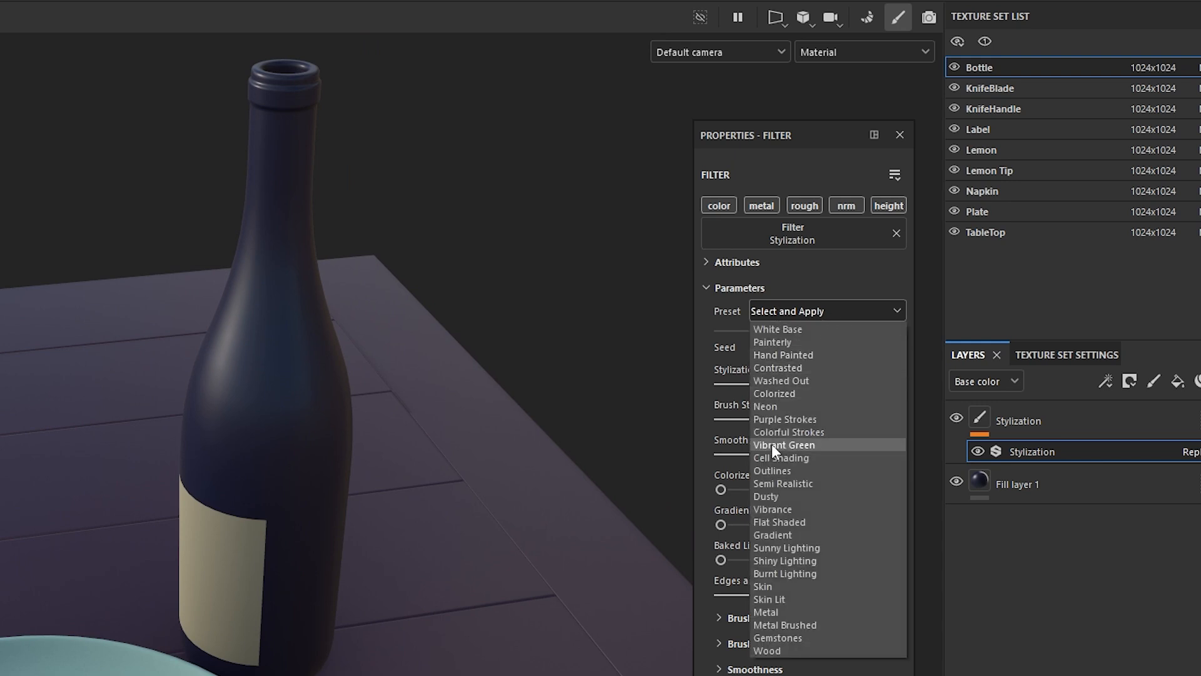
{"action": "left_click", "coordinate": [819, 431]}
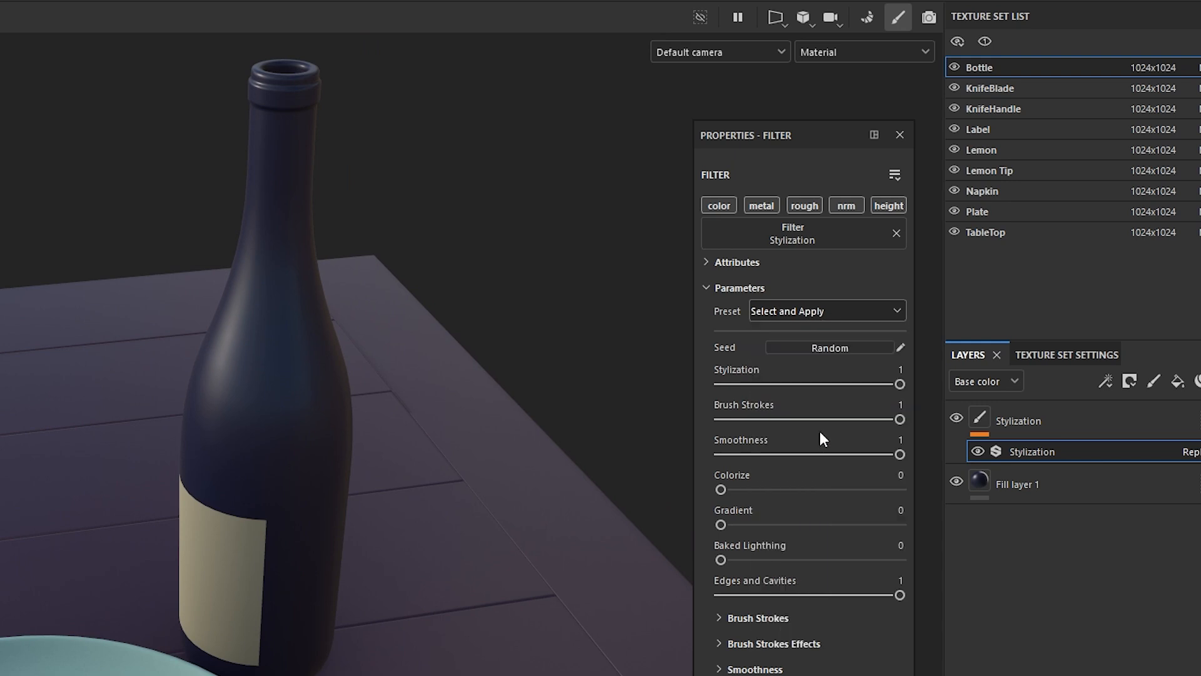
{"action": "left_click_drag", "start_coordinate": [109, 421], "coordinate": [162, 430], "text": "alt"}
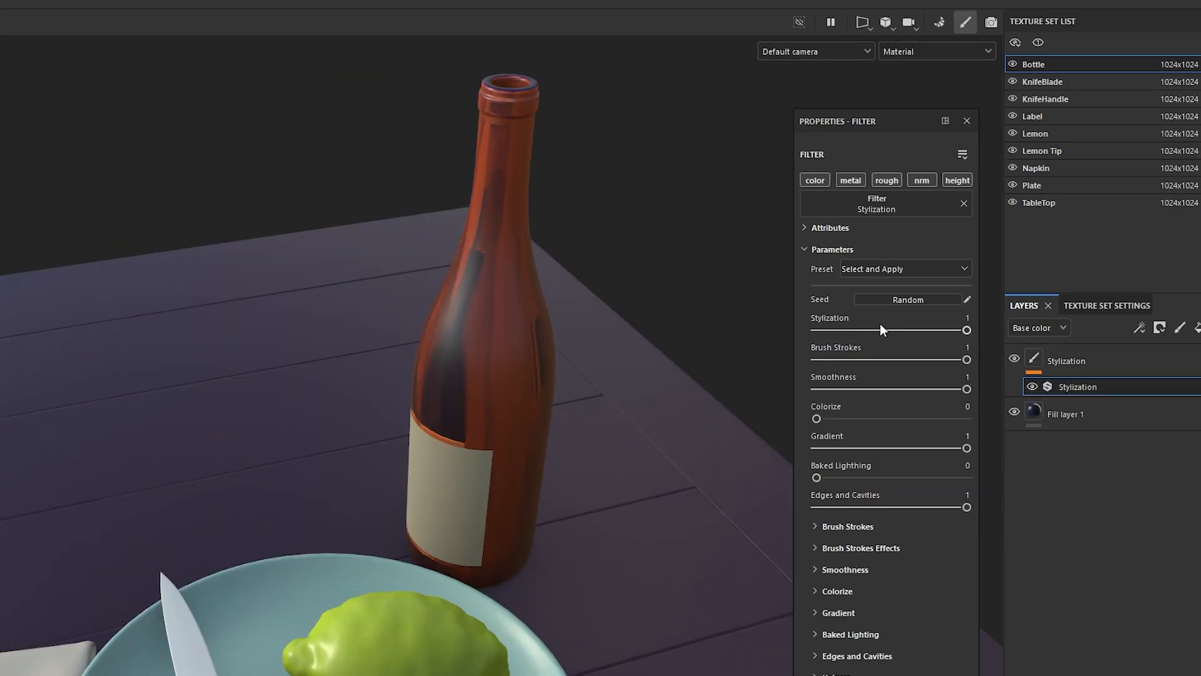
{"action": "left_click_drag", "start_coordinate": [488, 318], "coordinate": [375, 466], "text": "alt"}
- Change the bottle's Stylization filter to the Neon preset
{"action": "left_click", "coordinate": [855, 270]}
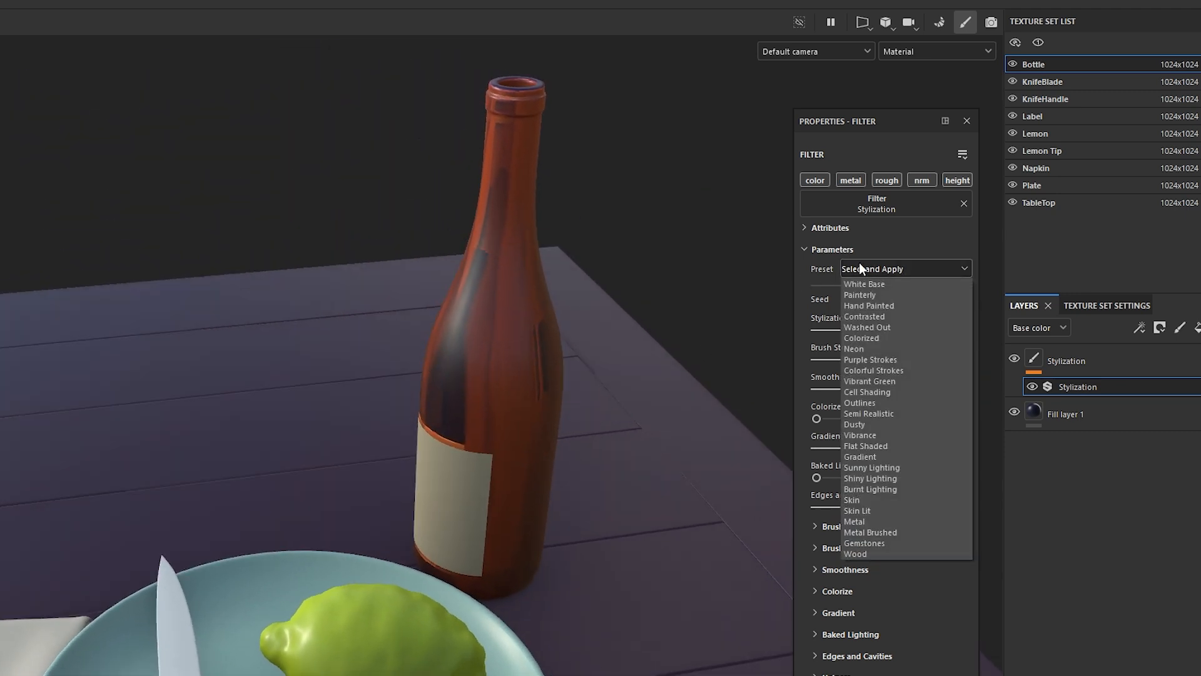
{"action": "left_click", "coordinate": [875, 350]}
{"action": "left_click_drag", "start_coordinate": [483, 403], "coordinate": [522, 382], "text": "alt"}
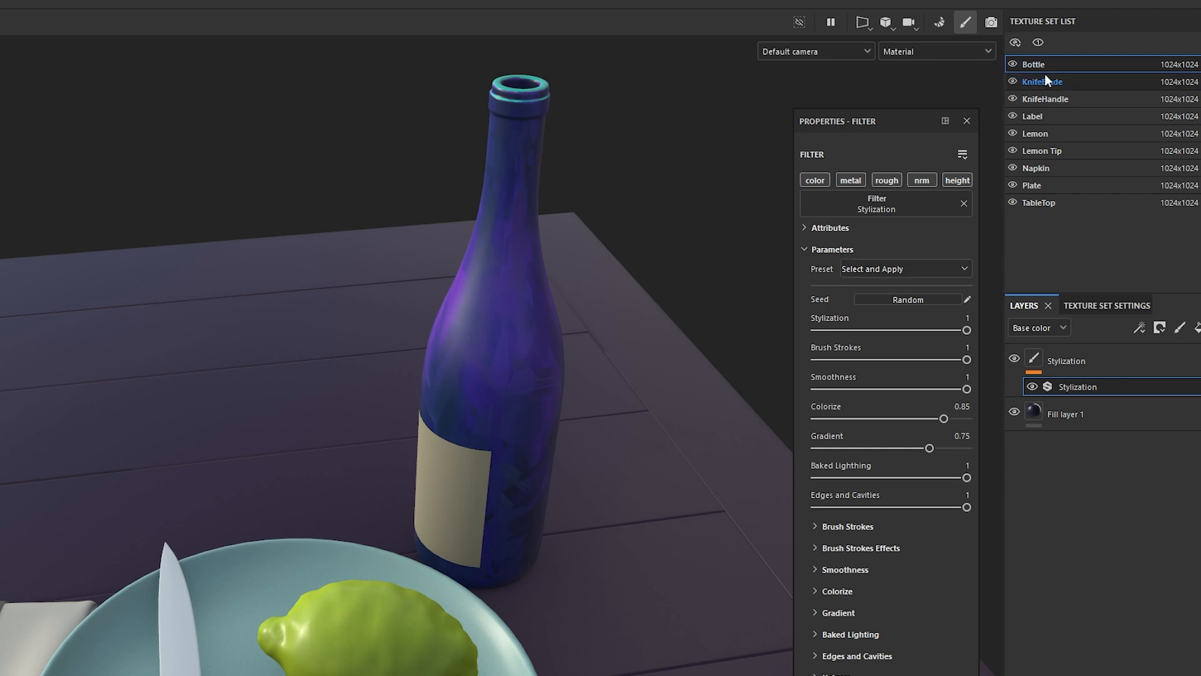
- Rename the Bottle's Stylization layer as GlobalStyle
{"action": "double_click", "coordinate": [1074, 366]}
{"action": "type", "text": "GlobalStyle"}
{"action": "key", "text": "Return"}
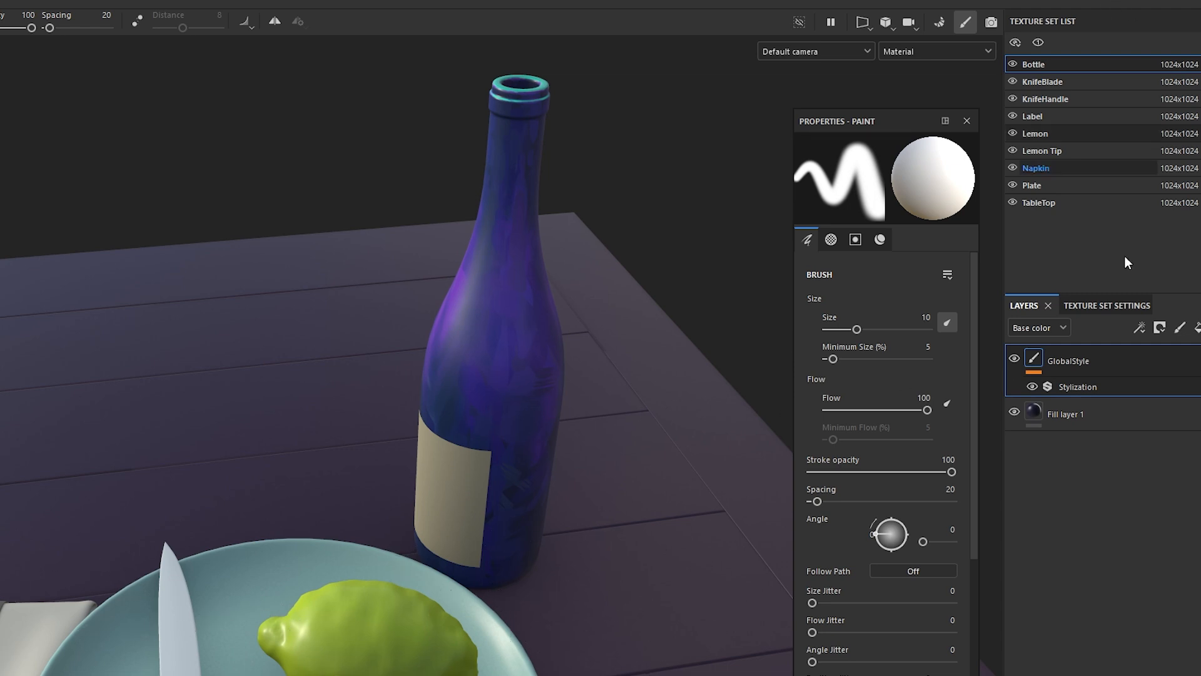
- Instantiate the GlobalStyle layer across all other texture sets, from KnifeBlade to TableTop
{"action": "right_click", "coordinate": [1078, 364]}
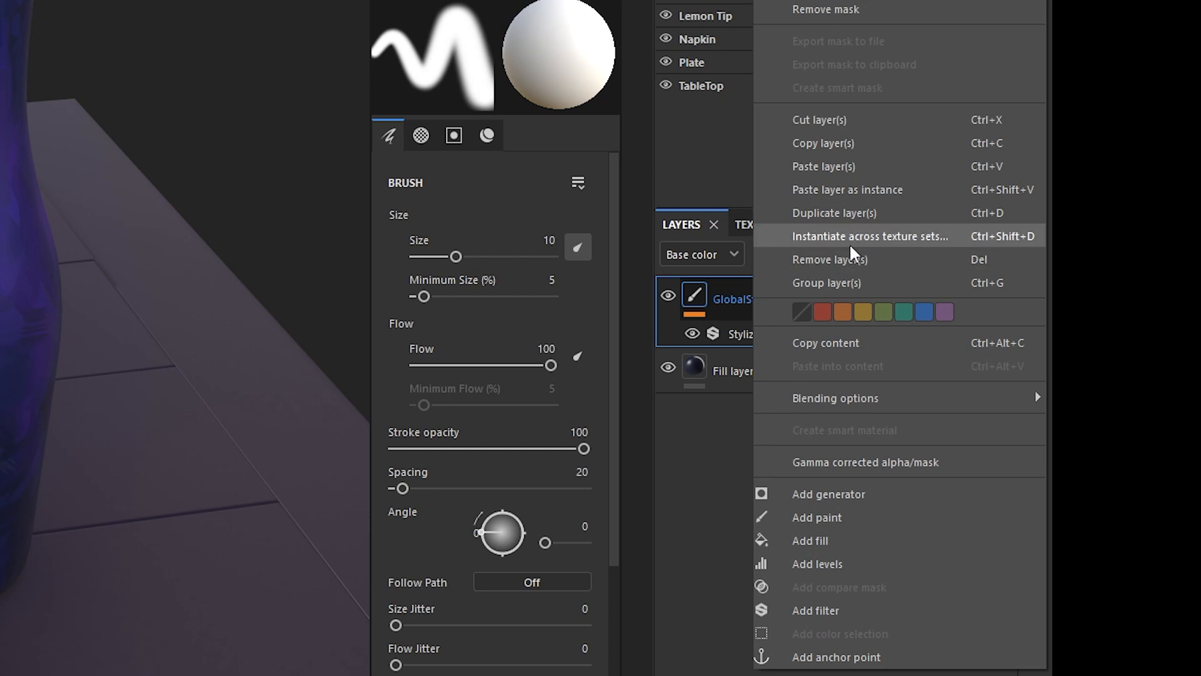
{"action": "left_click", "coordinate": [882, 237]}
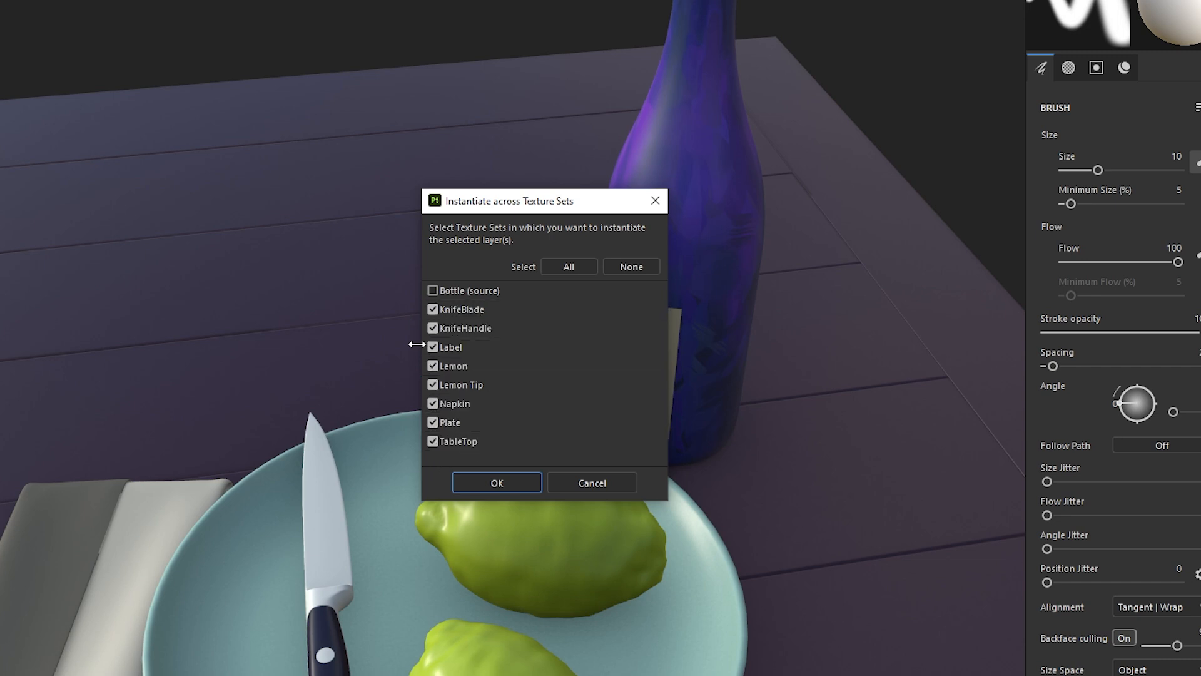
{"action": "left_click", "coordinate": [505, 485]}
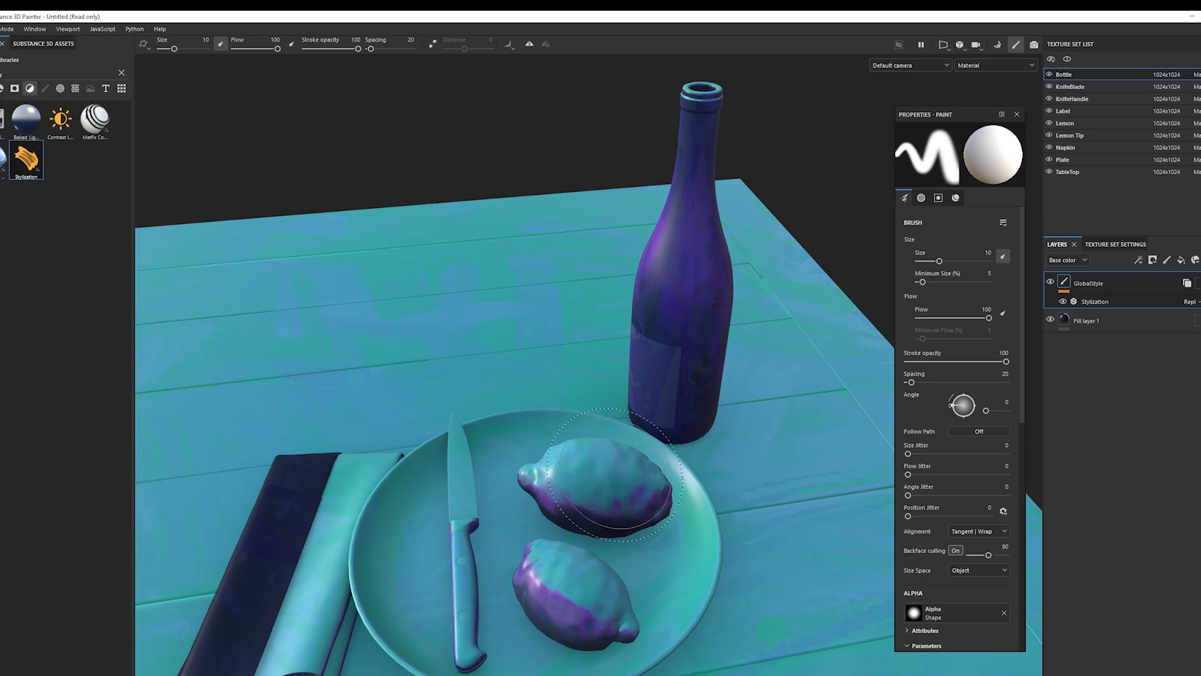
{"action": "left_click_drag", "start_coordinate": [615, 473], "coordinate": [629, 398], "text": "alt"}
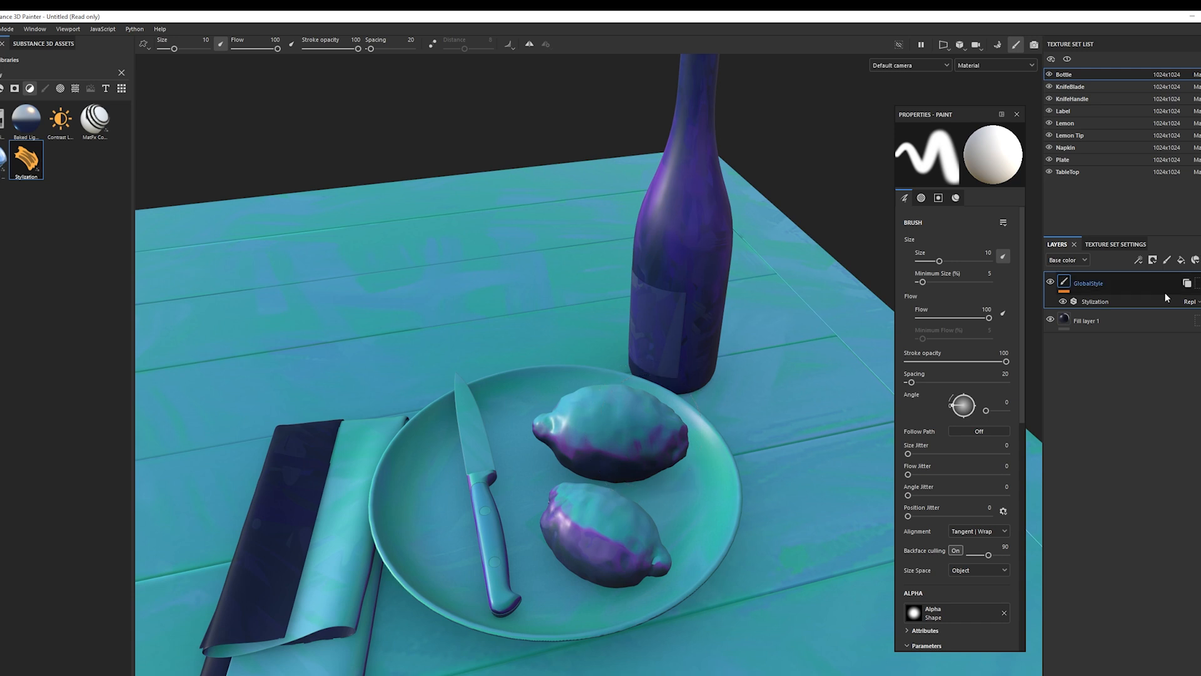
- Check the GlobalStyle instance in the KnifeBlade, Label and Lemon texture sets, toggling its visibility on the Label
{"action": "left_click", "coordinate": [1074, 89]}
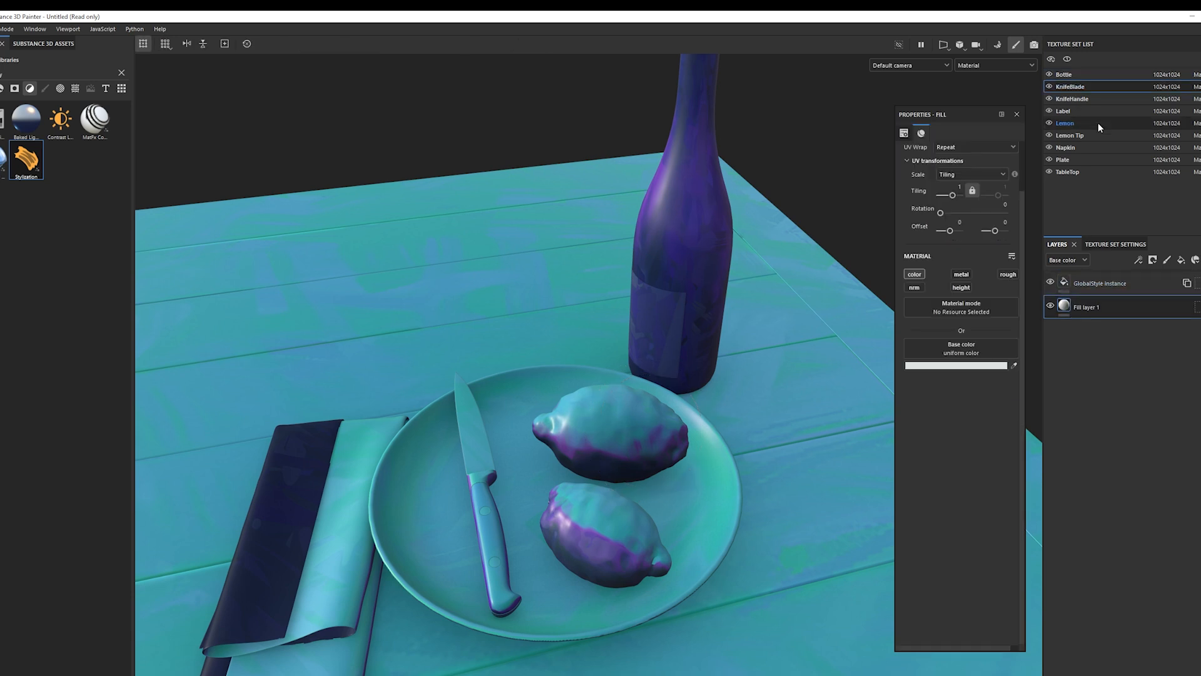
{"action": "left_click", "coordinate": [1068, 111]}
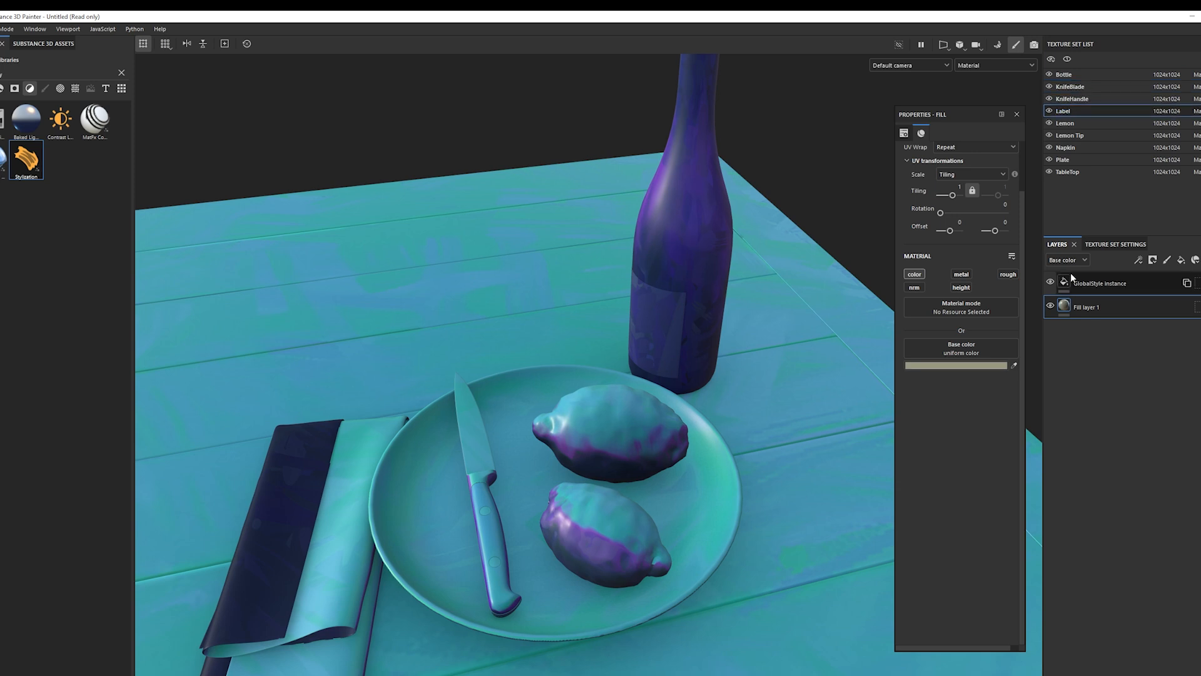
{"action": "left_click", "coordinate": [1050, 283]}
{"action": "left_click", "coordinate": [1050, 282]}
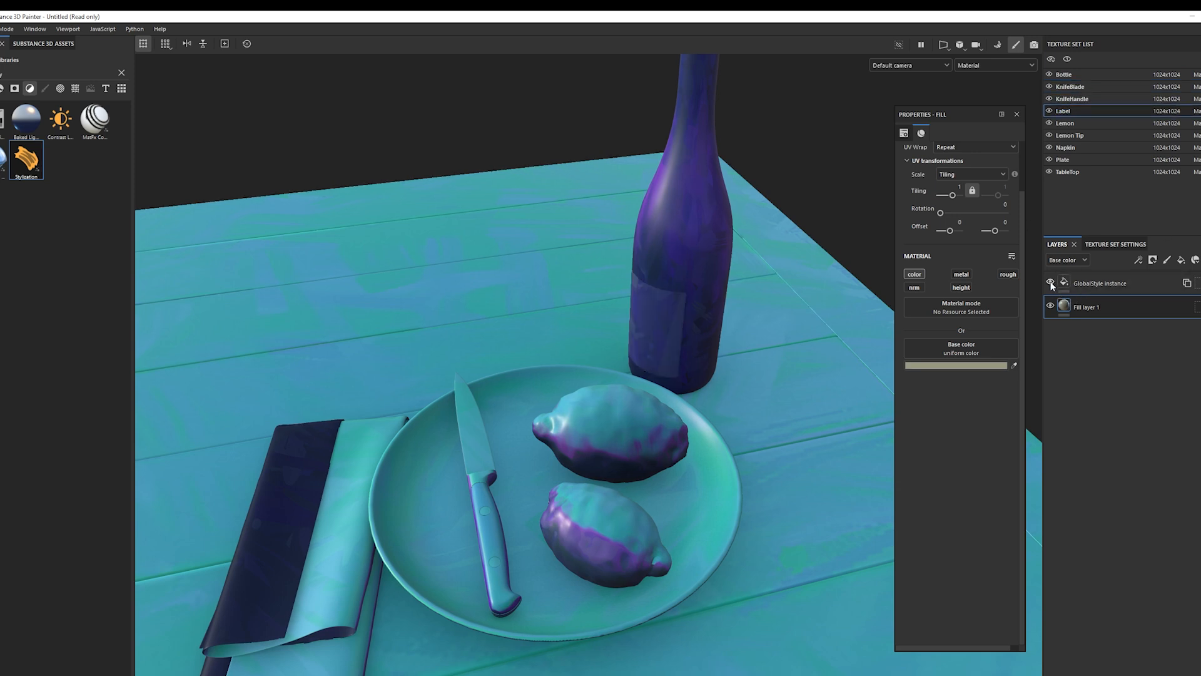
{"action": "left_click", "coordinate": [1050, 282]}
{"action": "left_click", "coordinate": [1051, 282]}
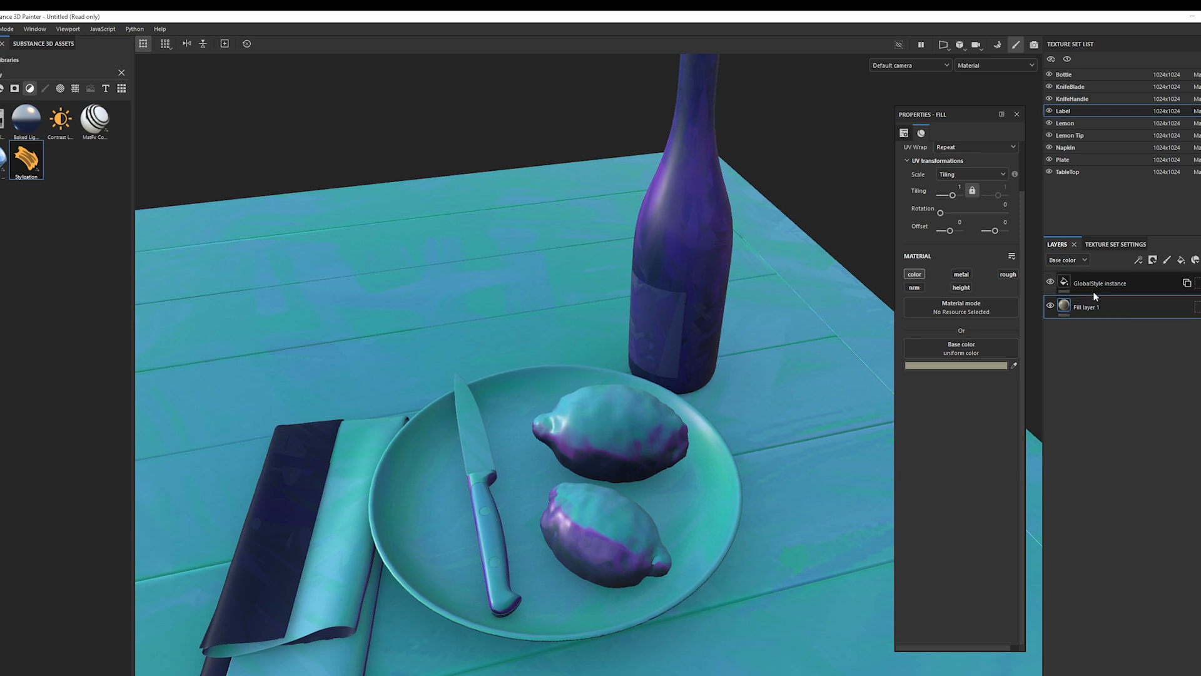
{"action": "left_click", "coordinate": [1068, 124]}
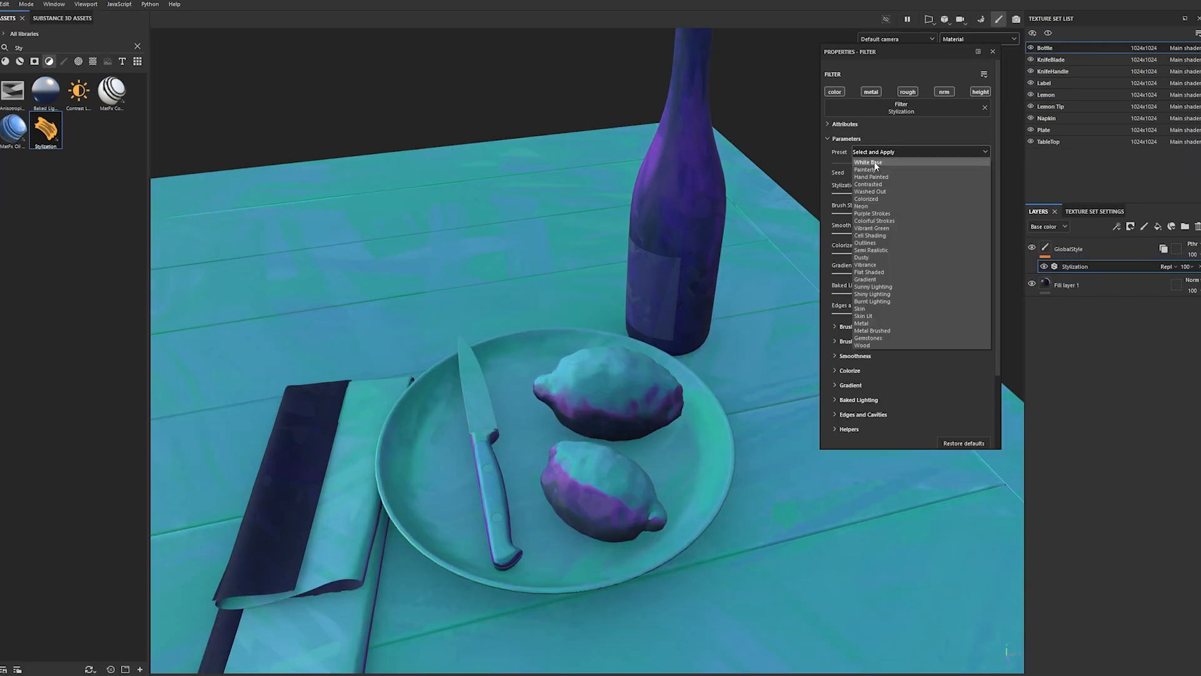
- Try the White Base, Painterly and Hand Painted presets on the Bottle's GlobalStyle Stylization filter and inspect the scene
{"action": "left_click", "coordinate": [874, 162]}
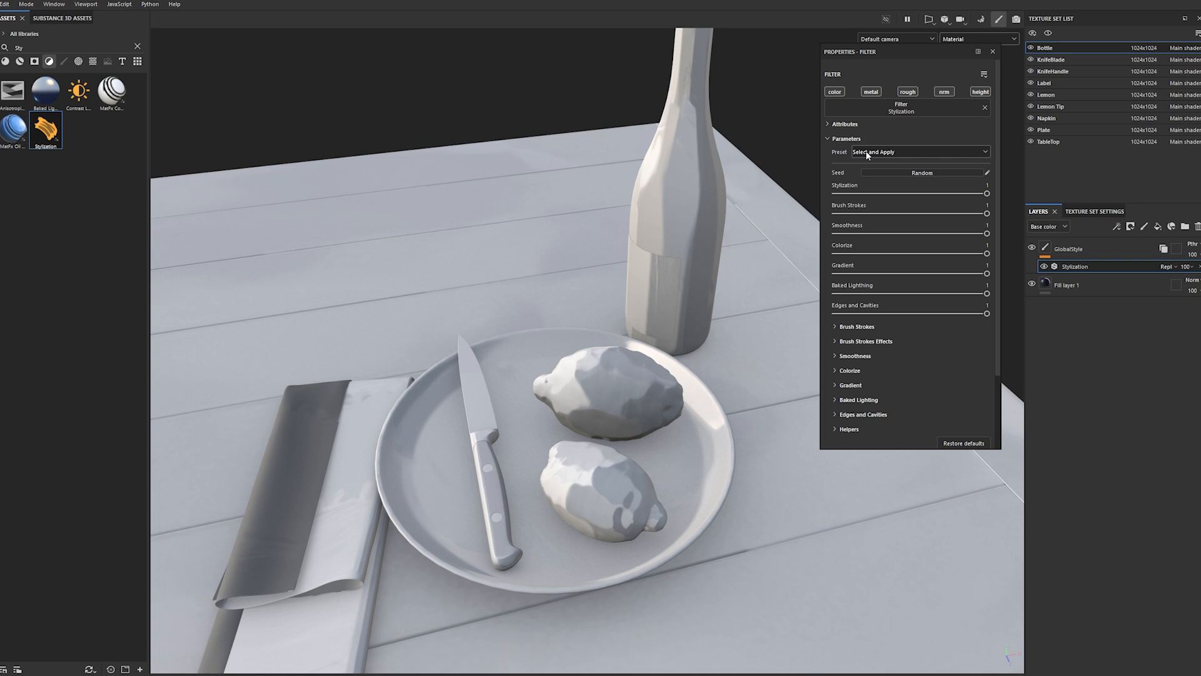
{"action": "left_click", "coordinate": [866, 151]}
{"action": "left_click", "coordinate": [866, 169]}
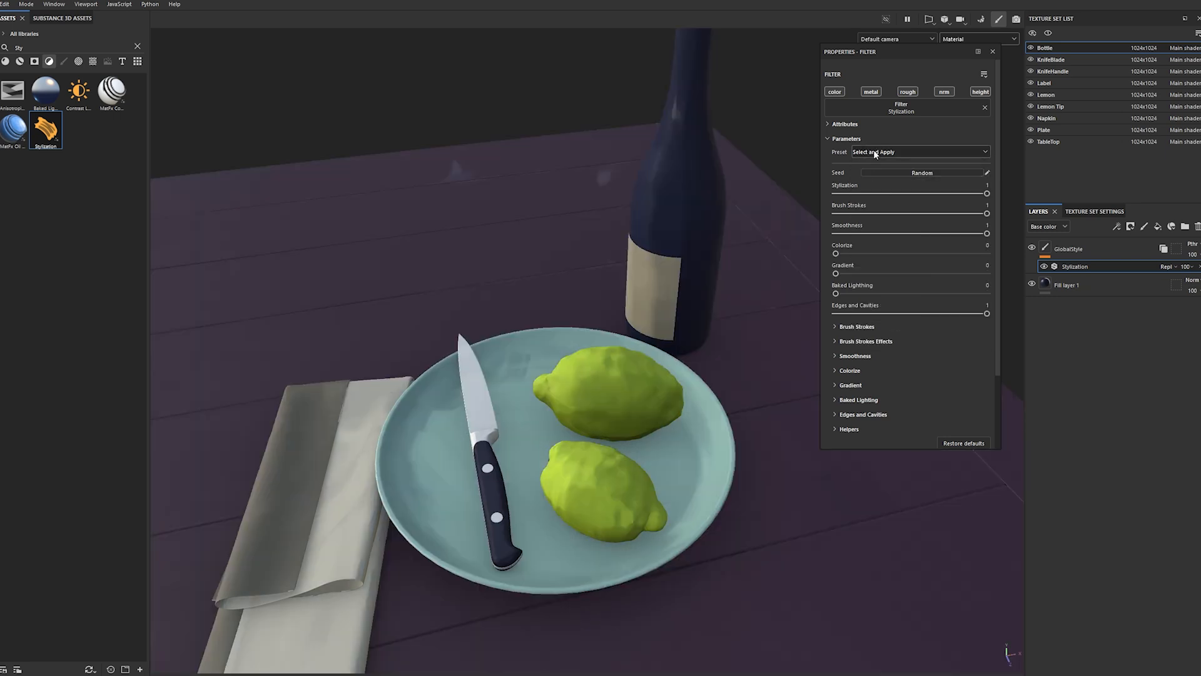
{"action": "left_click", "coordinate": [875, 152]}
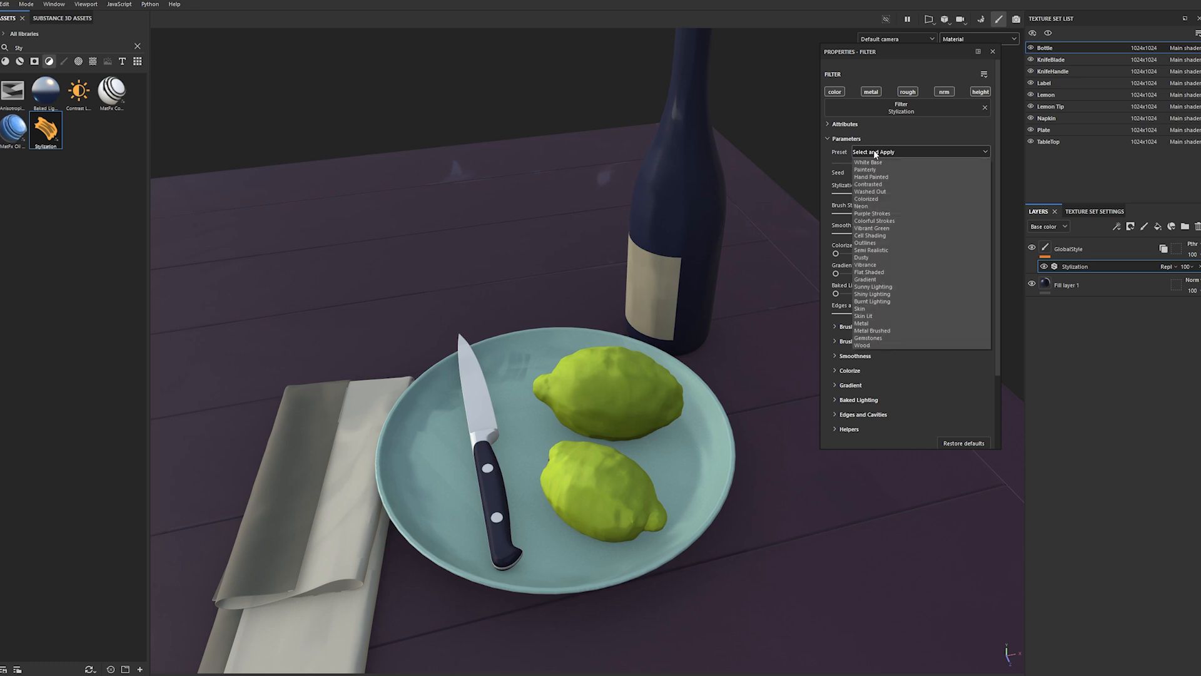
{"action": "left_click", "coordinate": [887, 179]}
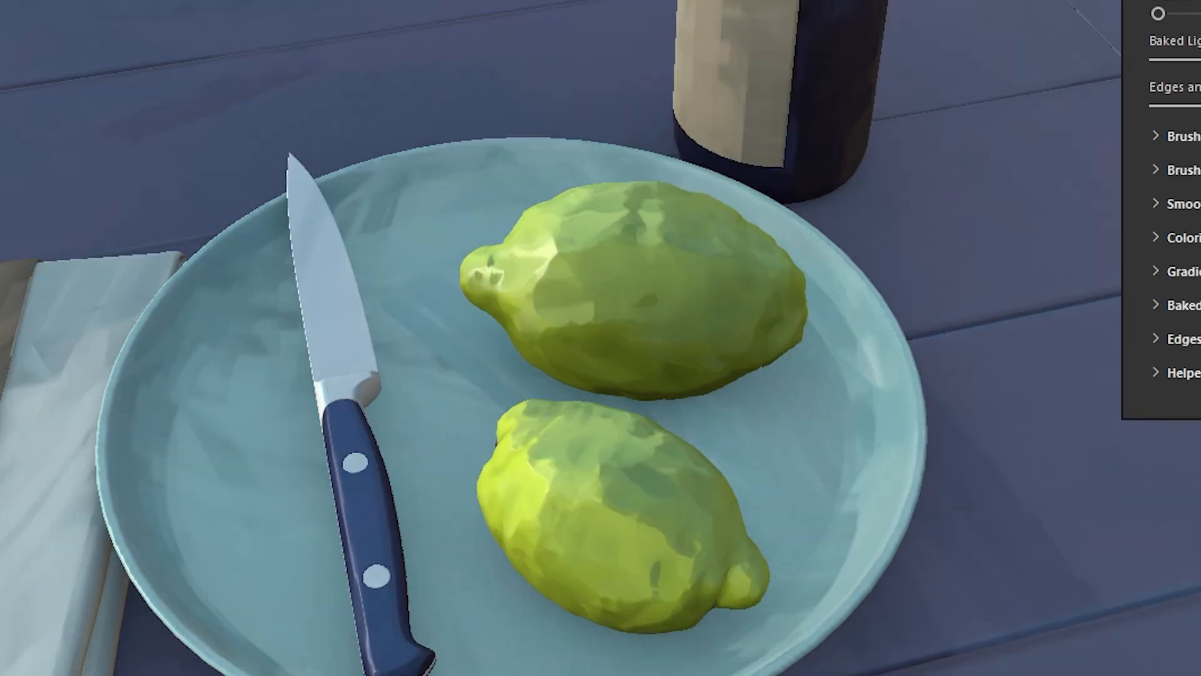
{"action": "middle_click_drag", "start_coordinate": [928, 35], "coordinate": [926, 0], "text": "alt"}
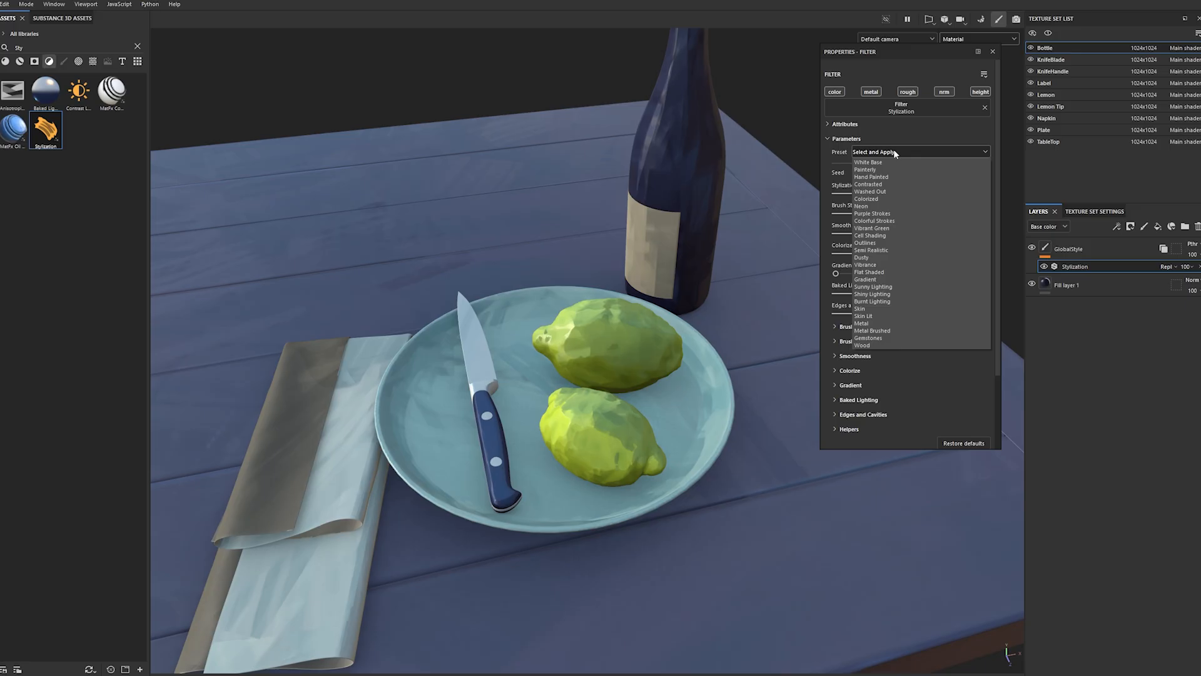
- Try the Contrasted and Neon presets on the GlobalStyle Stylization filter, ending on Colorful Strokes
{"action": "left_click", "coordinate": [890, 187]}
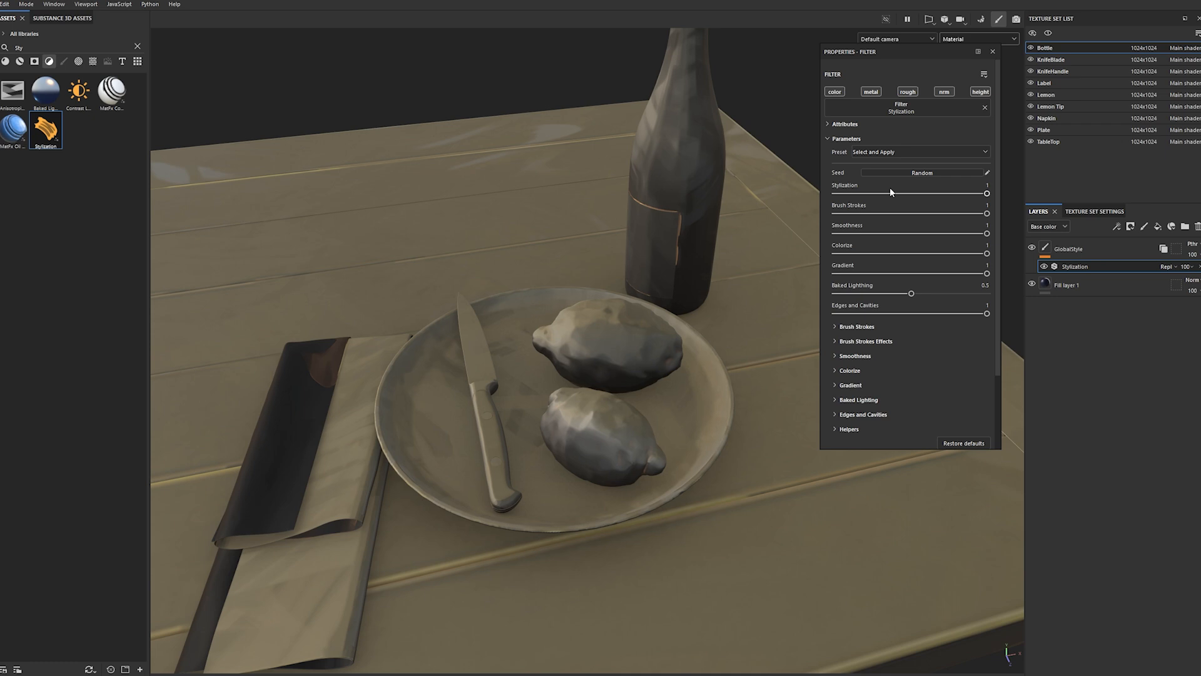
{"action": "left_click", "coordinate": [869, 152]}
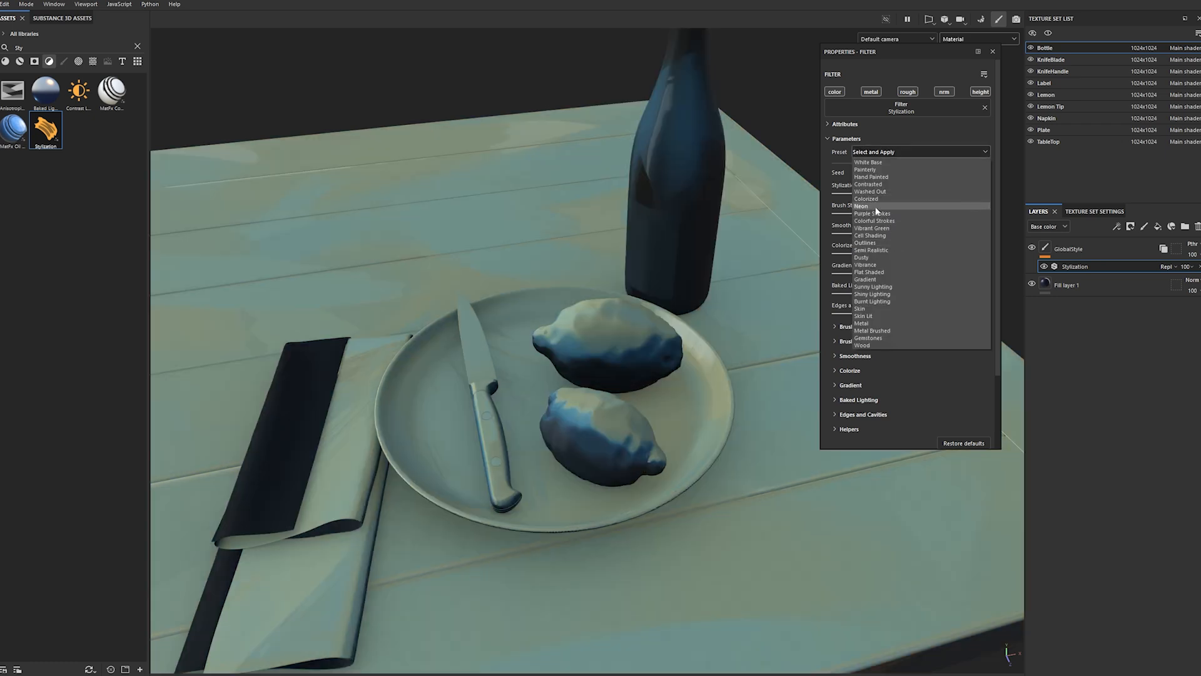
{"action": "left_click", "coordinate": [876, 206]}
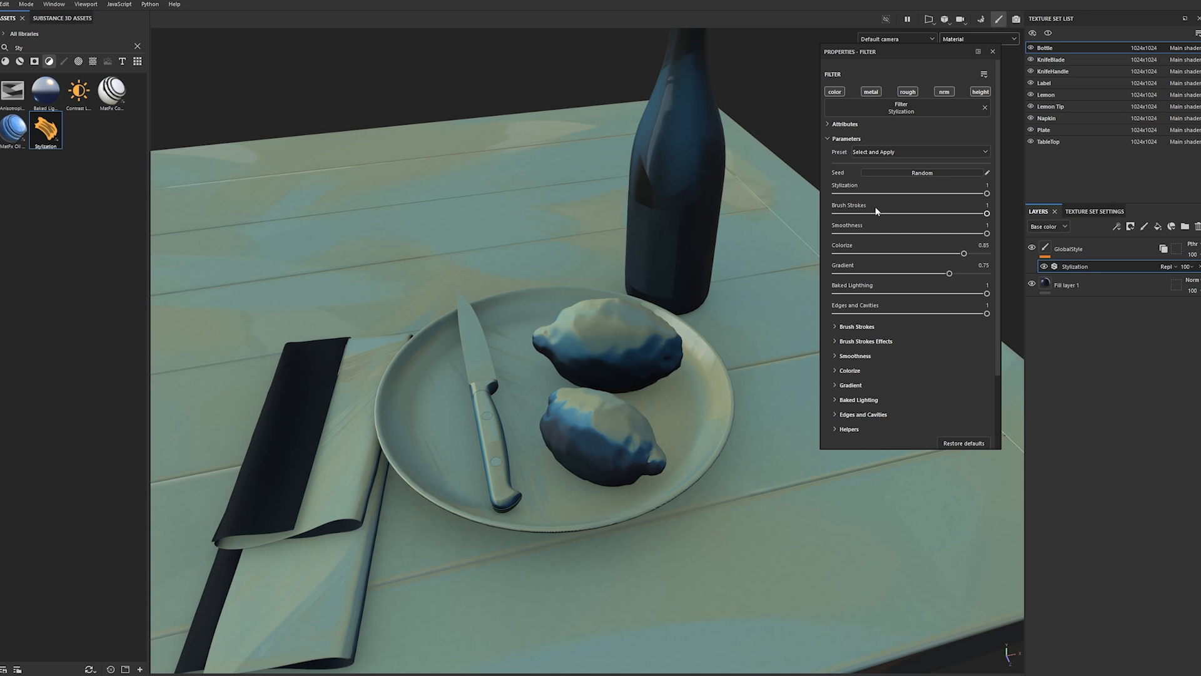
{"action": "left_click", "coordinate": [873, 152]}
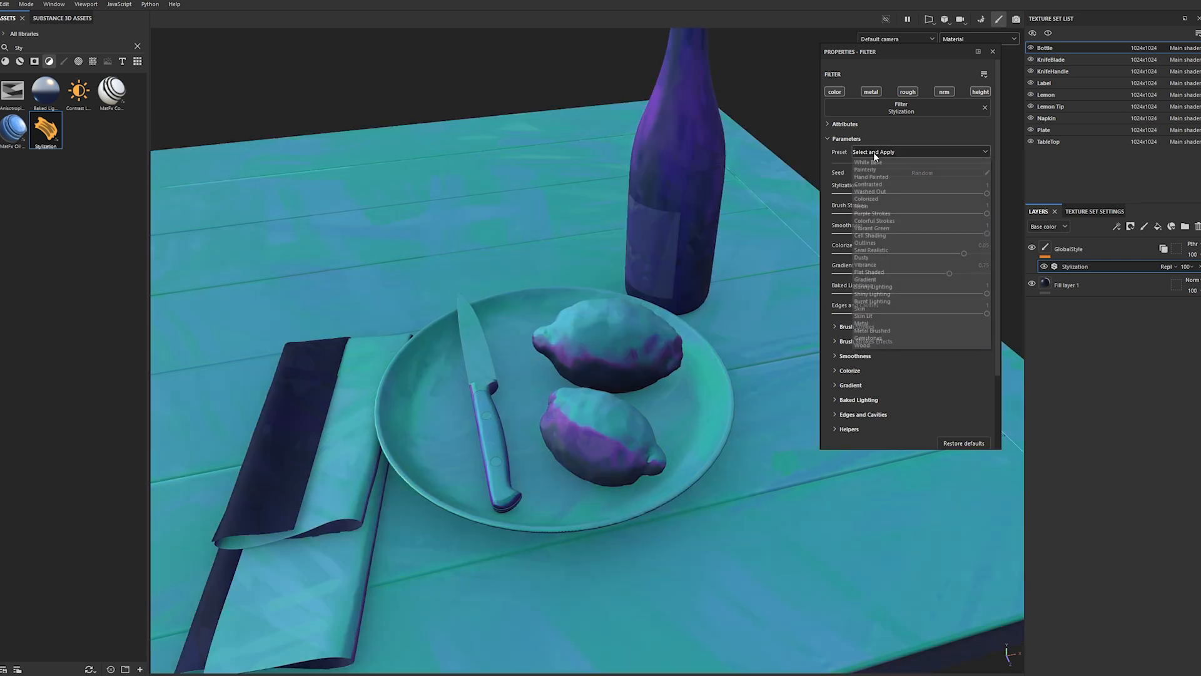
{"action": "left_click", "coordinate": [895, 221]}
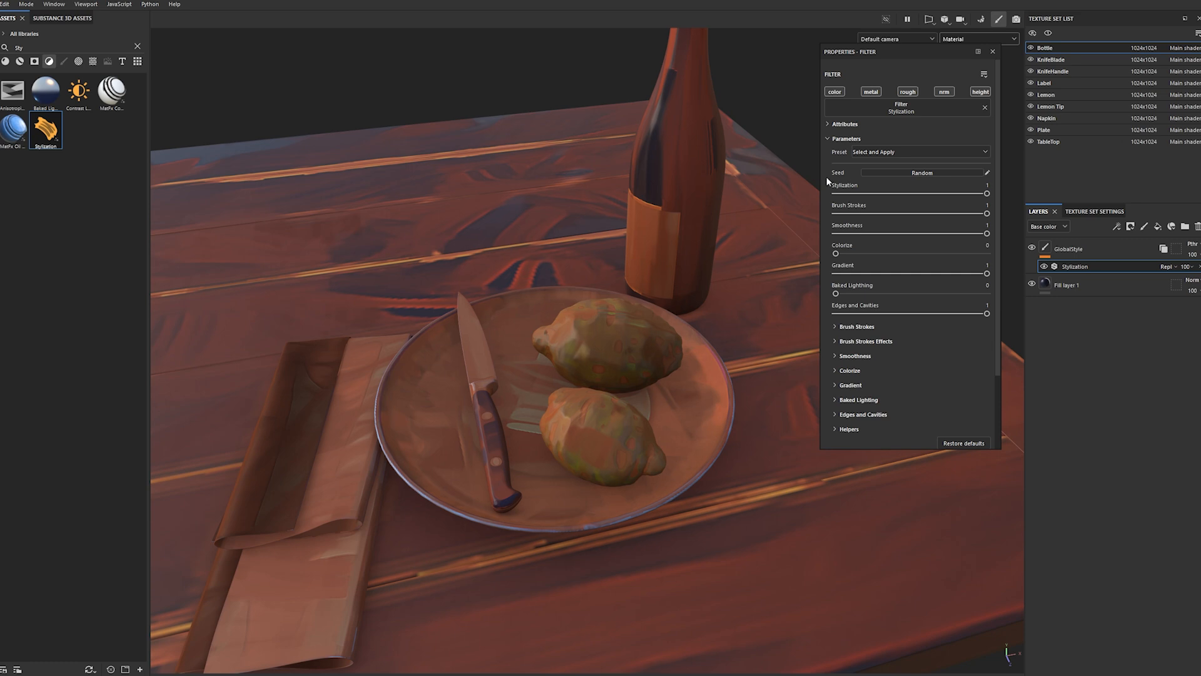
- Try the Vibrant Green and Cell Shading presets on the GlobalStyle Stylization filter
{"action": "left_click", "coordinate": [898, 152]}
{"action": "left_click", "coordinate": [888, 227]}
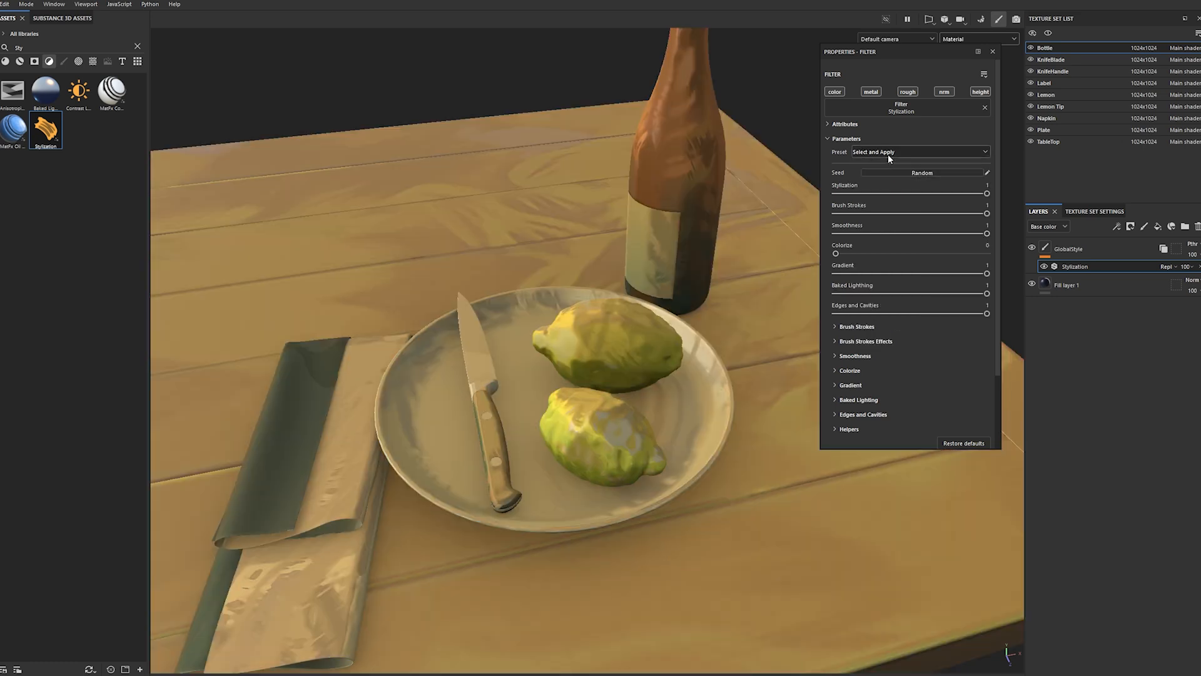
{"action": "left_click", "coordinate": [889, 156]}
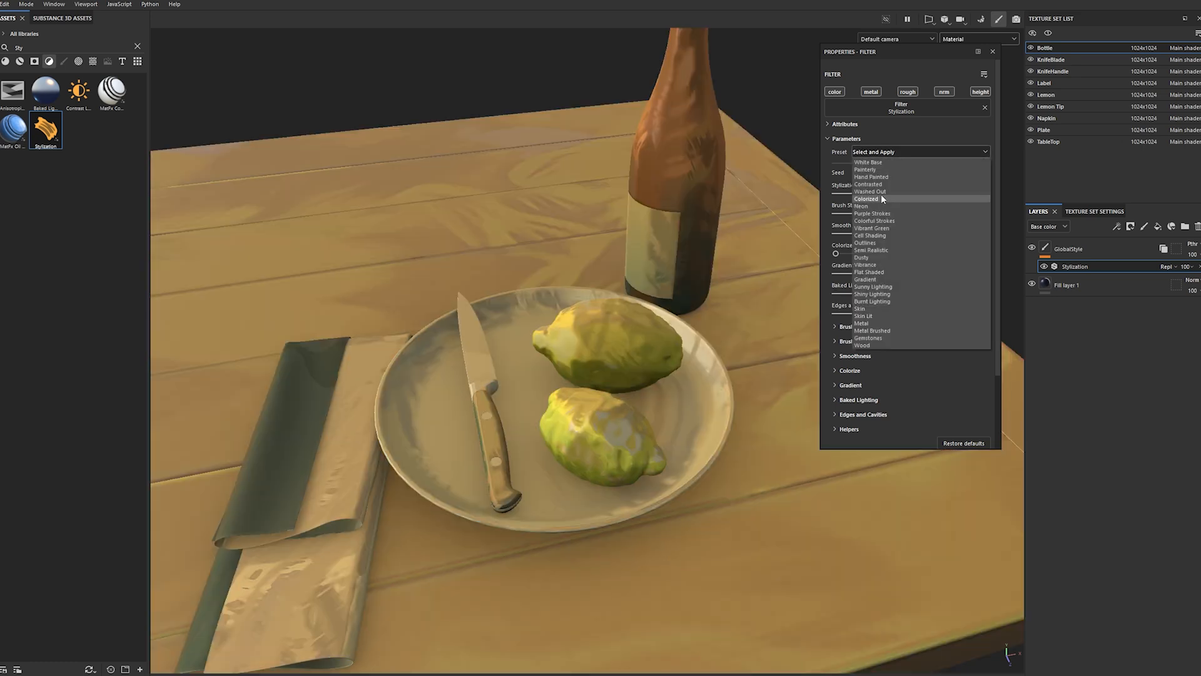
{"action": "left_click", "coordinate": [892, 234]}
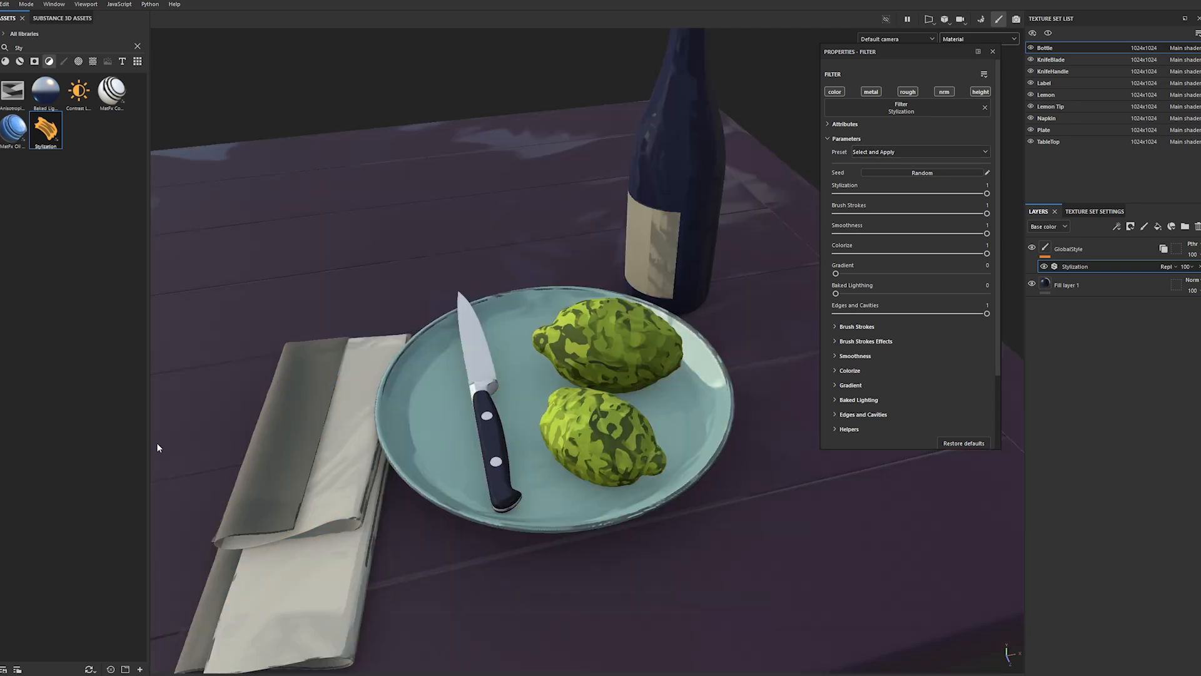
- Examine the Cell Shading look on the lemons, knife, plate, napkin and bottle from several angles and distances
{"action": "scroll", "coordinate": [395, 363], "scroll_direction": "up", "scroll_amount": 4}
{"action": "left_click_drag", "start_coordinate": [436, 336], "coordinate": [627, 292], "text": "alt"}
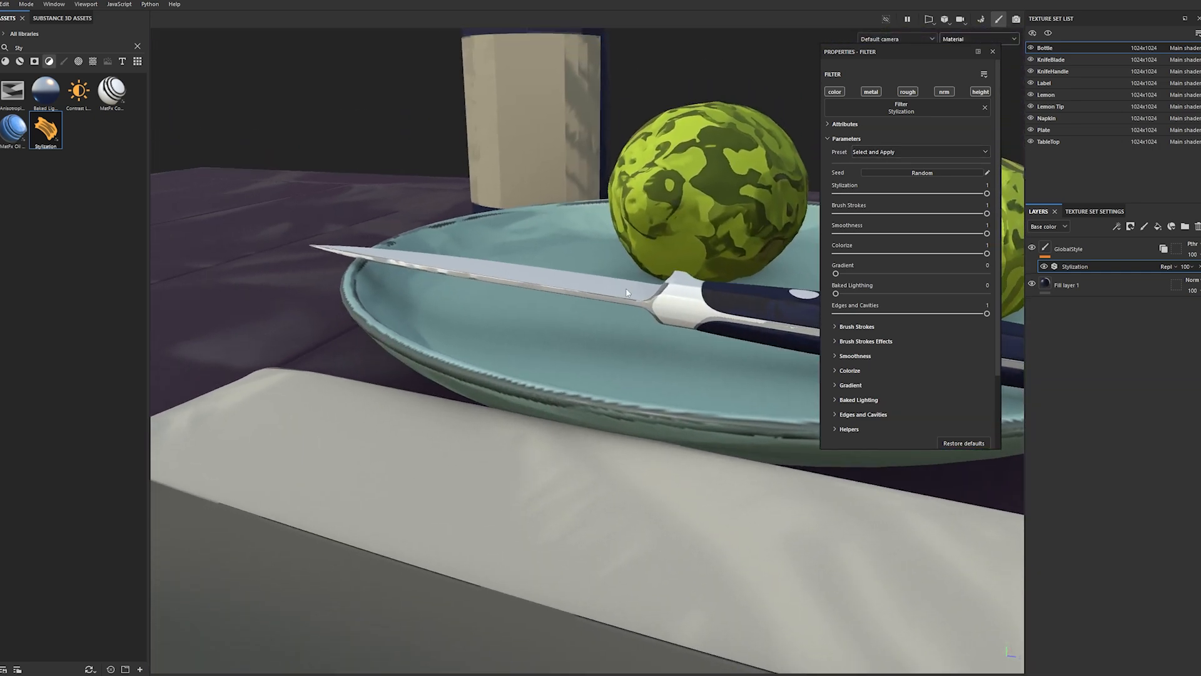
{"action": "left_click_drag", "start_coordinate": [539, 397], "coordinate": [555, 374], "text": "alt"}
{"action": "scroll", "coordinate": [555, 375], "scroll_direction": "down", "scroll_amount": 3}
{"action": "left_click_drag", "start_coordinate": [624, 349], "coordinate": [546, 351], "text": "alt"}
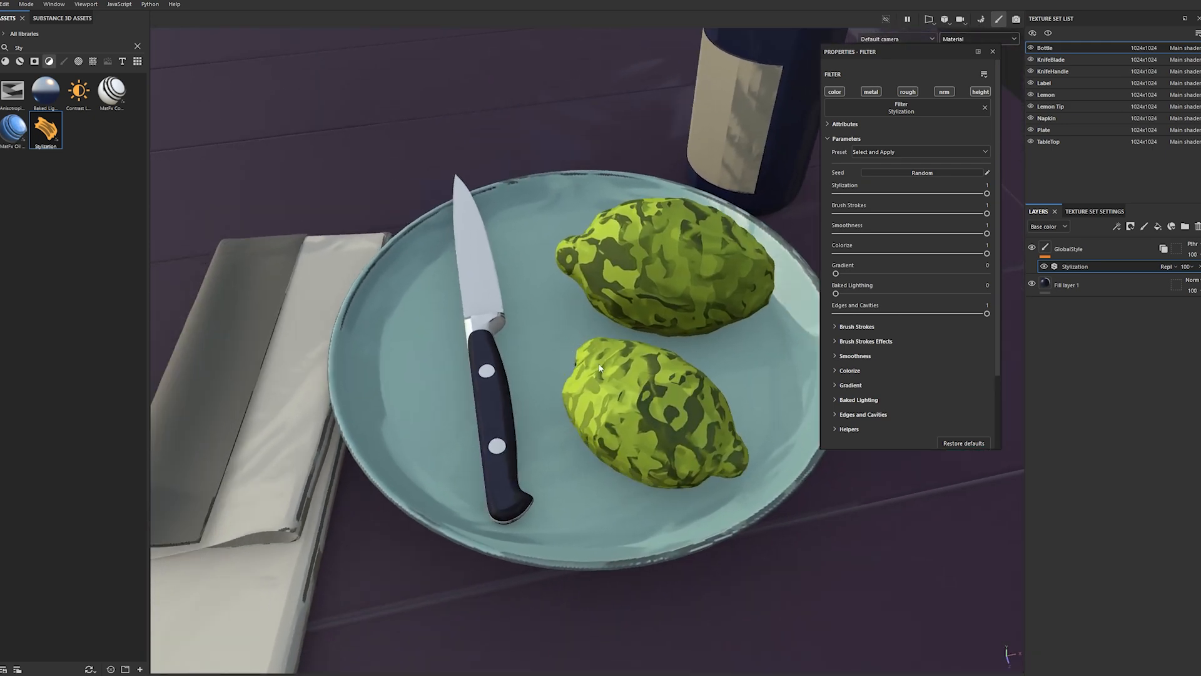
{"action": "left_click_drag", "start_coordinate": [633, 302], "coordinate": [649, 237], "text": "alt"}
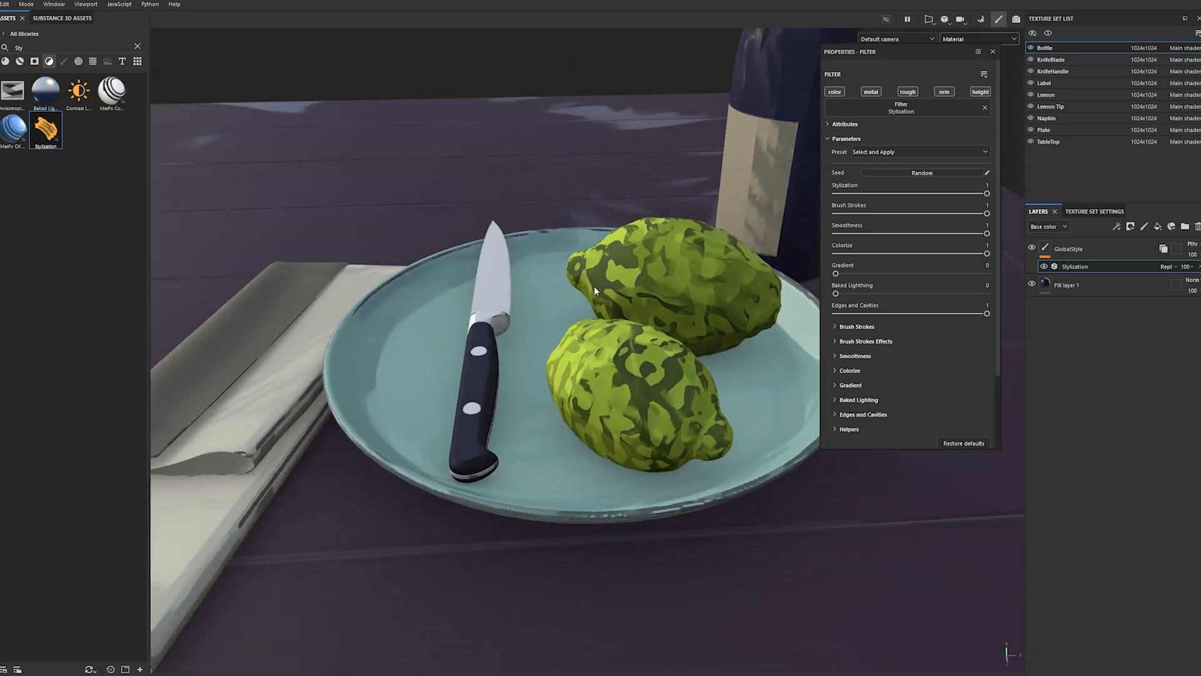
{"action": "left_click_drag", "start_coordinate": [638, 287], "coordinate": [652, 265], "text": "alt"}
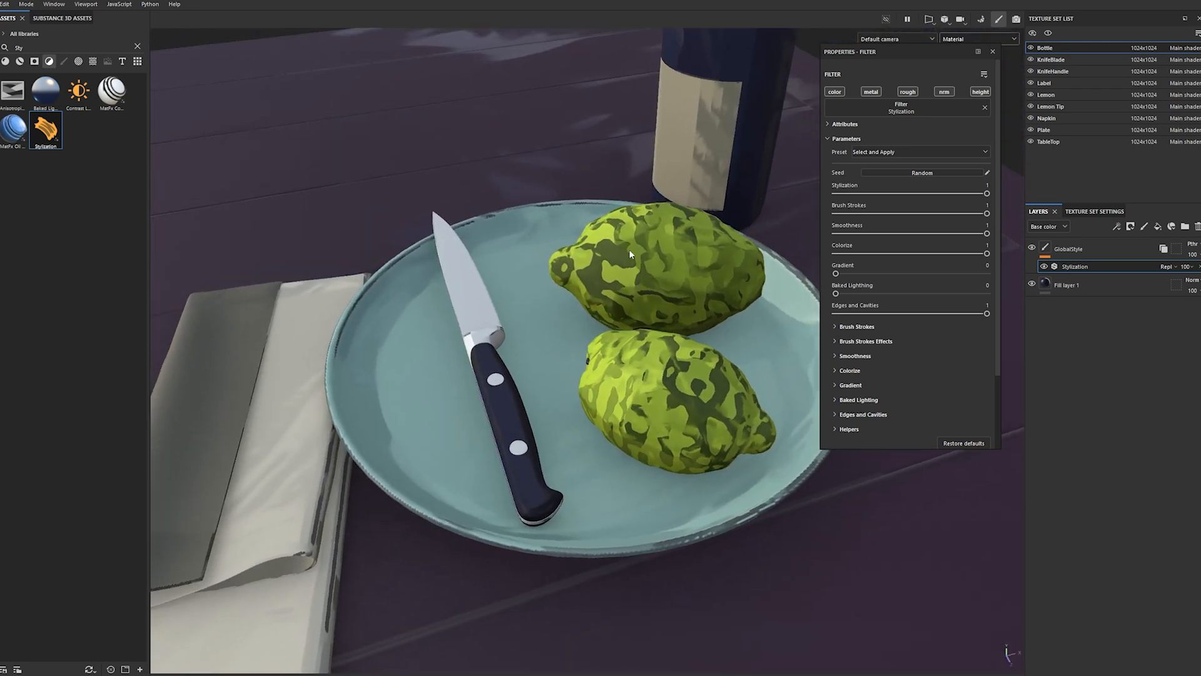
{"action": "right_click_drag", "start_coordinate": [643, 369], "coordinate": [700, 365], "text": "alt"}
{"action": "left_click_drag", "start_coordinate": [700, 365], "coordinate": [707, 391], "text": "alt"}
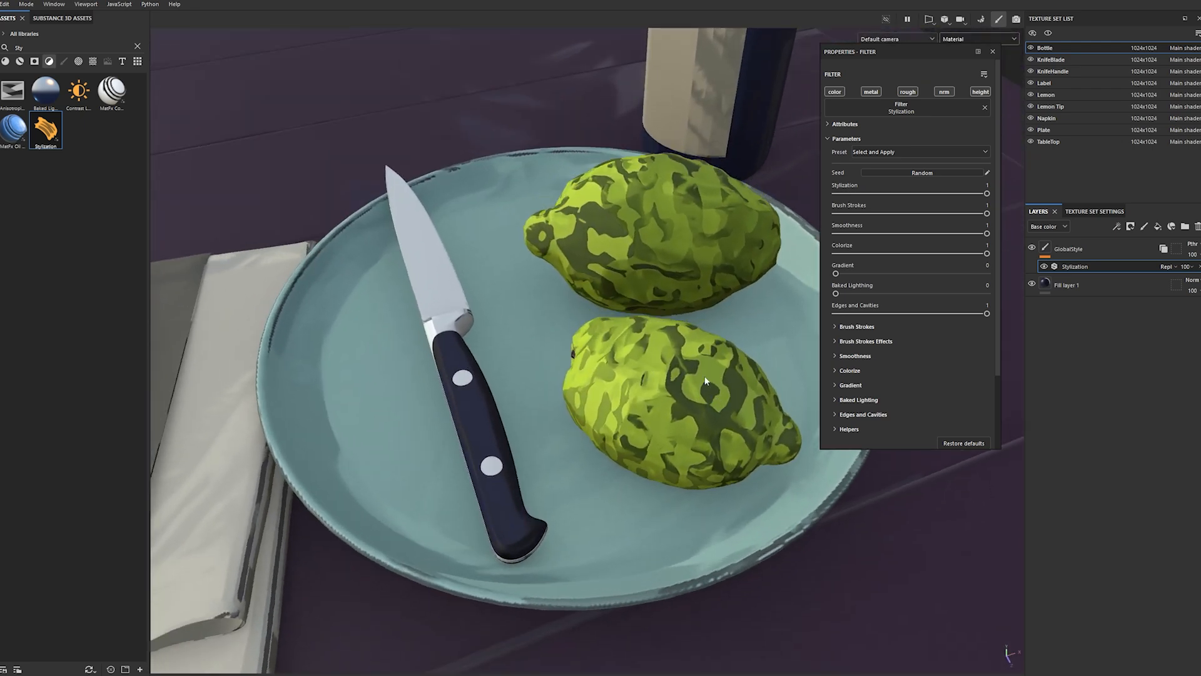
{"action": "right_click_drag", "start_coordinate": [669, 365], "coordinate": [638, 355], "text": "alt"}
{"action": "left_click_drag", "start_coordinate": [638, 355], "coordinate": [651, 338], "text": "alt"}
{"action": "middle_click_drag", "start_coordinate": [650, 338], "coordinate": [684, 358], "text": "alt"}
{"action": "middle_click_drag", "start_coordinate": [688, 275], "coordinate": [648, 338], "text": "alt"}
{"action": "mouse_move", "coordinate": [648, 338]}
{"action": "left_mouse_down", "text": "alt"}
{"action": "mouse_move", "coordinate": [638, 305]}
{"action": "mouse_move", "coordinate": [636, 339]}
{"action": "left_mouse_up", "text": "alt"}
{"action": "middle_click_drag", "start_coordinate": [636, 340], "coordinate": [703, 232], "text": "alt"}
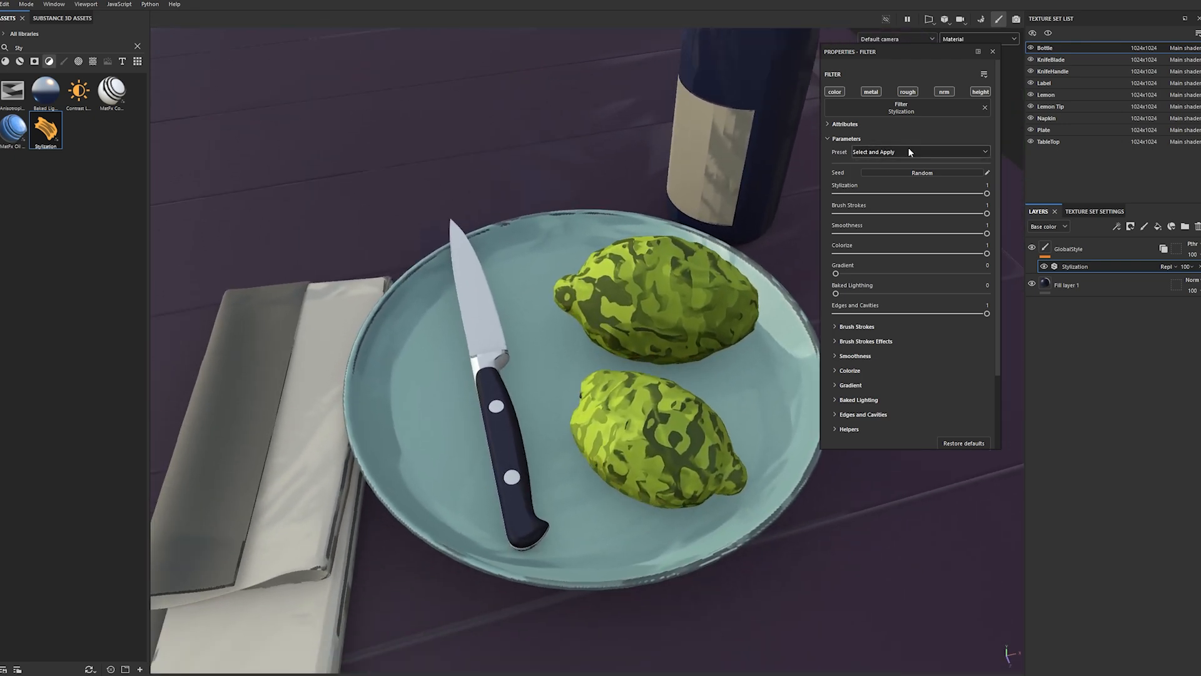
- Try the Outlines preset on the GlobalStyle Stylization filter and examine the front lemon up close
{"action": "left_click", "coordinate": [910, 152]}
{"action": "left_click", "coordinate": [881, 243]}
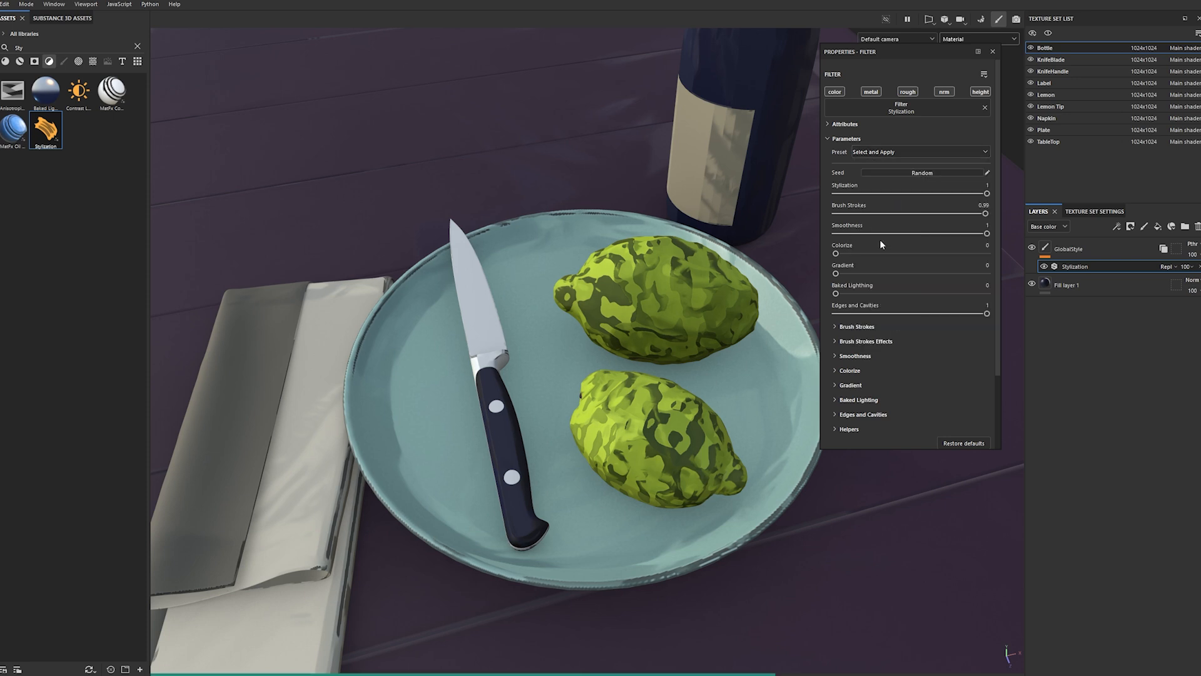
{"action": "left_click_drag", "start_coordinate": [495, 374], "coordinate": [494, 338], "text": "alt"}
{"action": "middle_click_drag", "start_coordinate": [566, 364], "coordinate": [471, 311], "text": "alt"}
{"action": "scroll", "coordinate": [616, 396], "scroll_direction": "up", "scroll_amount": 5}
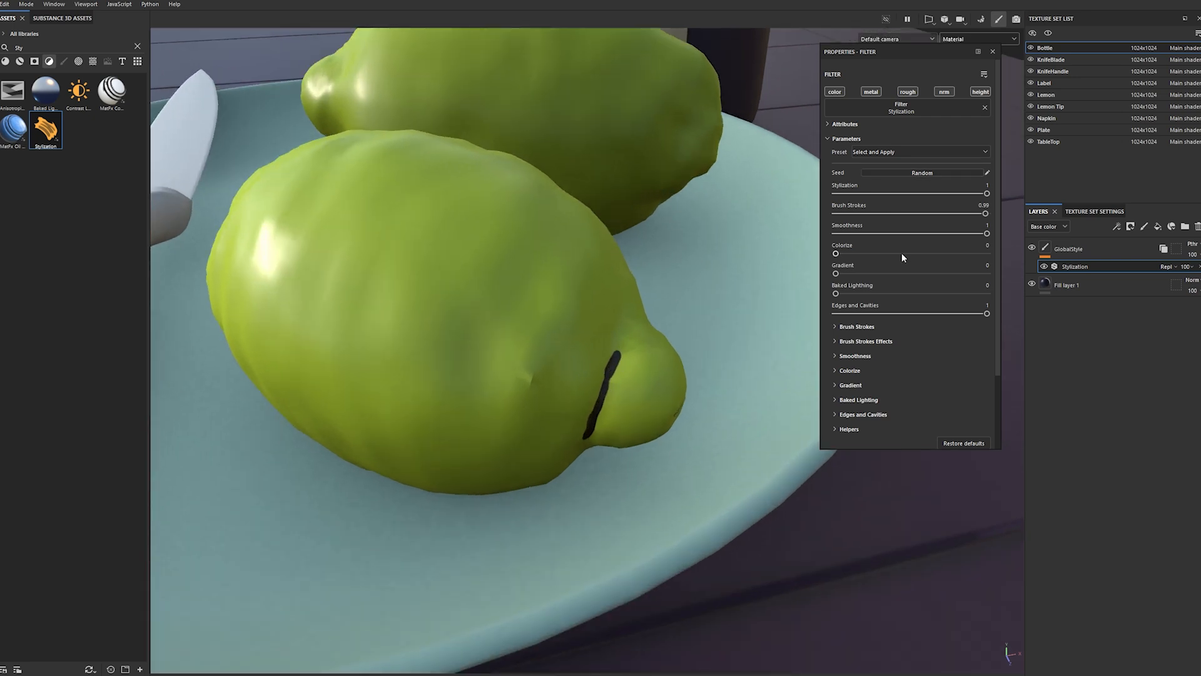
- In the filter's Edges and Cavities settings, set the contrast to 0.29, Cavities Spread to 0.31 and Brush Strokes in Cavities to 0.54
{"action": "left_click", "coordinate": [836, 414]}
{"action": "scroll", "coordinate": [880, 390], "scroll_direction": "down", "scroll_amount": 5}
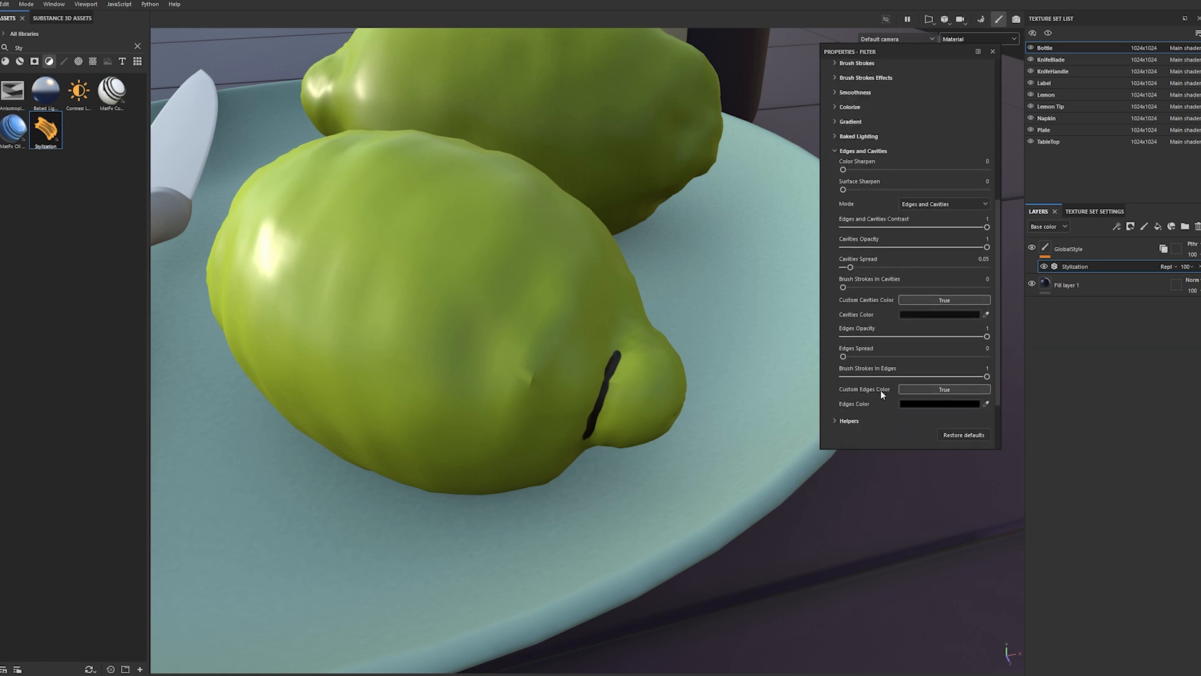
{"action": "mouse_move", "coordinate": [844, 356]}
{"action": "left_mouse_down"}
{"action": "mouse_move", "coordinate": [882, 357]}
{"action": "mouse_move", "coordinate": [859, 357]}
{"action": "left_mouse_up"}
{"action": "left_click_drag", "start_coordinate": [911, 269], "coordinate": [965, 249]}
{"action": "left_click_drag", "start_coordinate": [936, 249], "coordinate": [989, 247]}
{"action": "left_click", "coordinate": [860, 228]}
{"action": "left_click_drag", "start_coordinate": [861, 227], "coordinate": [884, 227]}
{"action": "left_click_drag", "start_coordinate": [869, 287], "coordinate": [920, 287]}
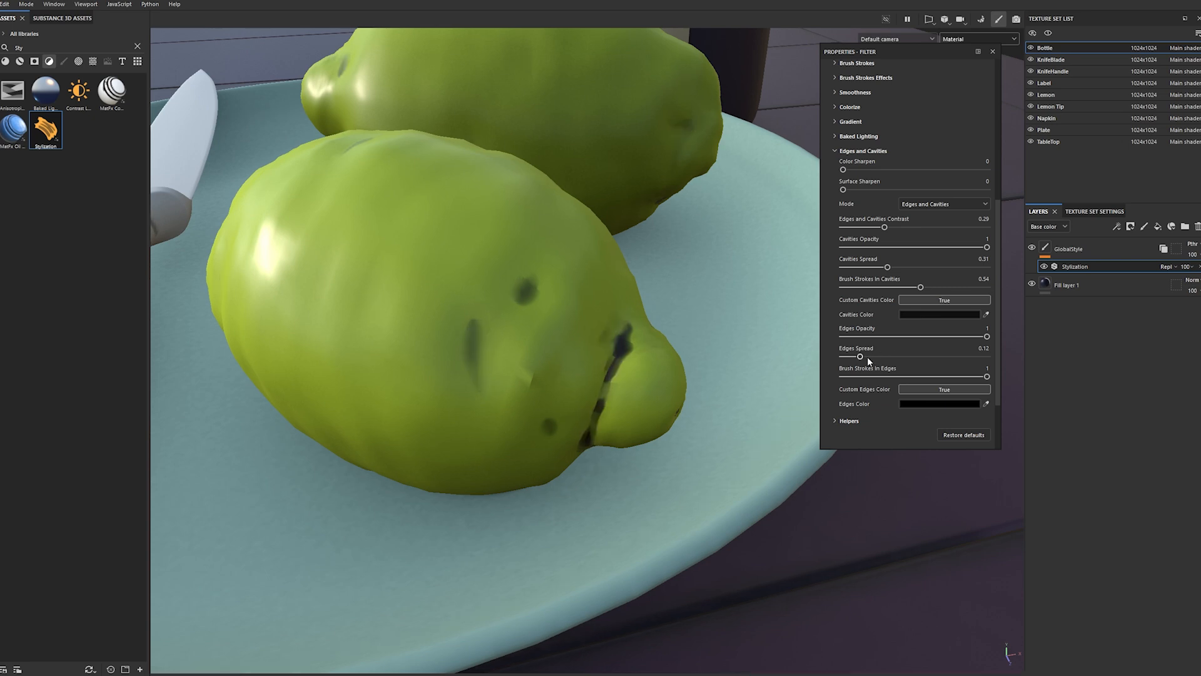
- Set the Stylization filter's Edges Opacity to 0.53 and Edges Spread to 0.56, and check the lemons
{"action": "left_click_drag", "start_coordinate": [925, 356], "coordinate": [887, 360]}
{"action": "left_click", "coordinate": [919, 336]}
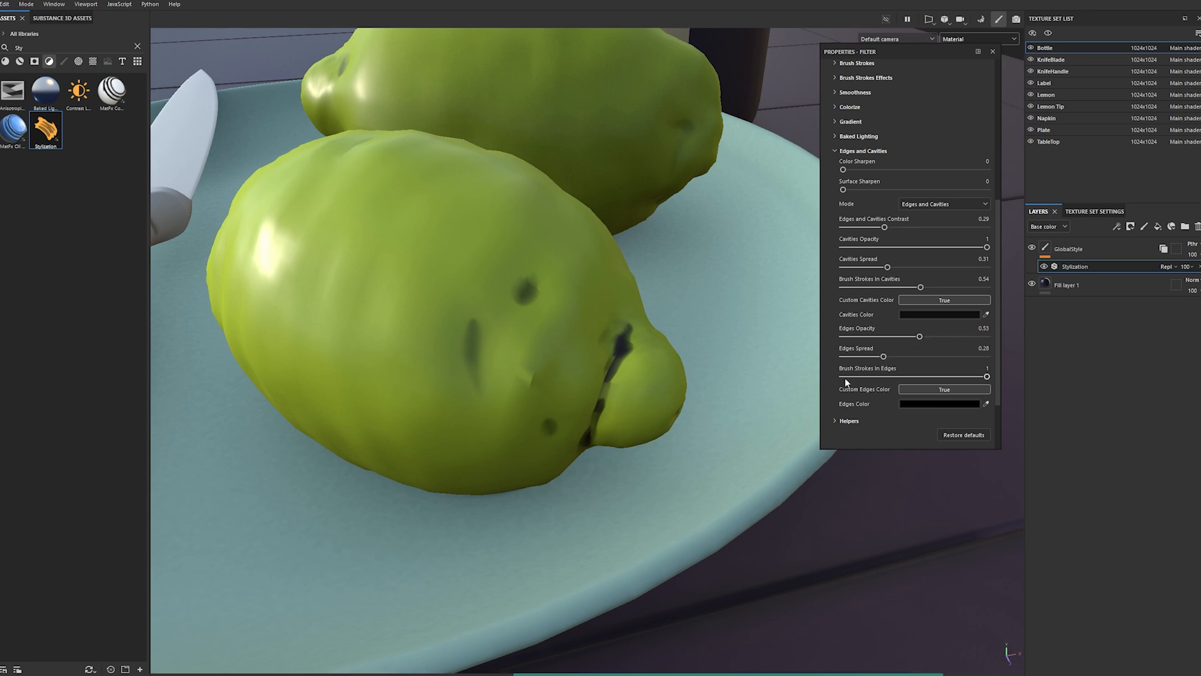
{"action": "left_click", "coordinate": [924, 356]}
{"action": "scroll", "coordinate": [617, 320], "scroll_direction": "down", "scroll_amount": 5}
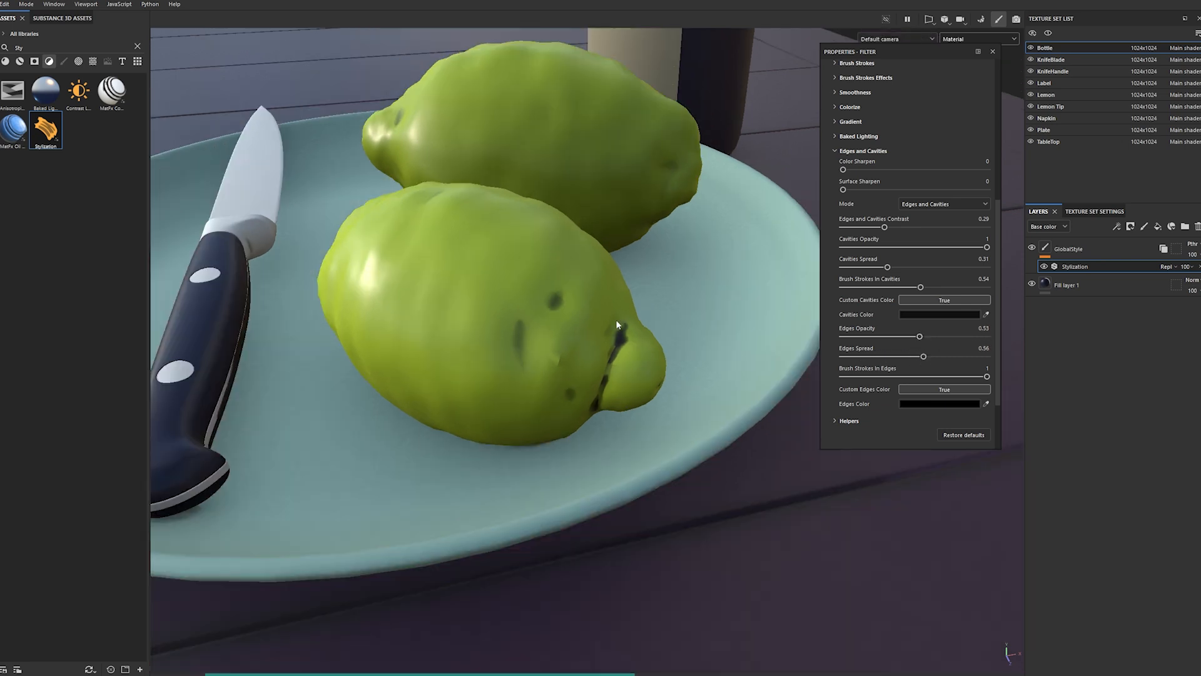
{"action": "left_click_drag", "start_coordinate": [588, 302], "coordinate": [600, 396], "text": "alt"}
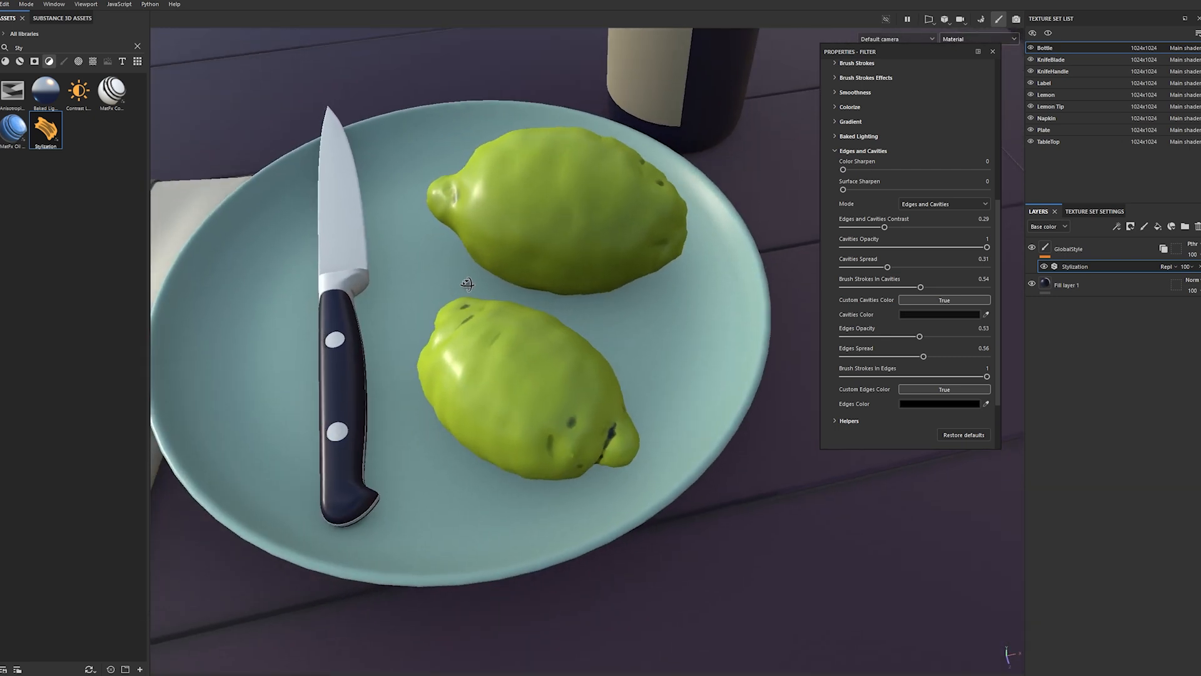
- Try the Semi Realistic and Dusty presets on the GlobalStyle Stylization filter and inspect the plate and lemons
{"action": "scroll", "coordinate": [904, 164], "scroll_direction": "up", "scroll_amount": 3}
{"action": "scroll", "coordinate": [904, 166], "scroll_direction": "up", "scroll_amount": 2}
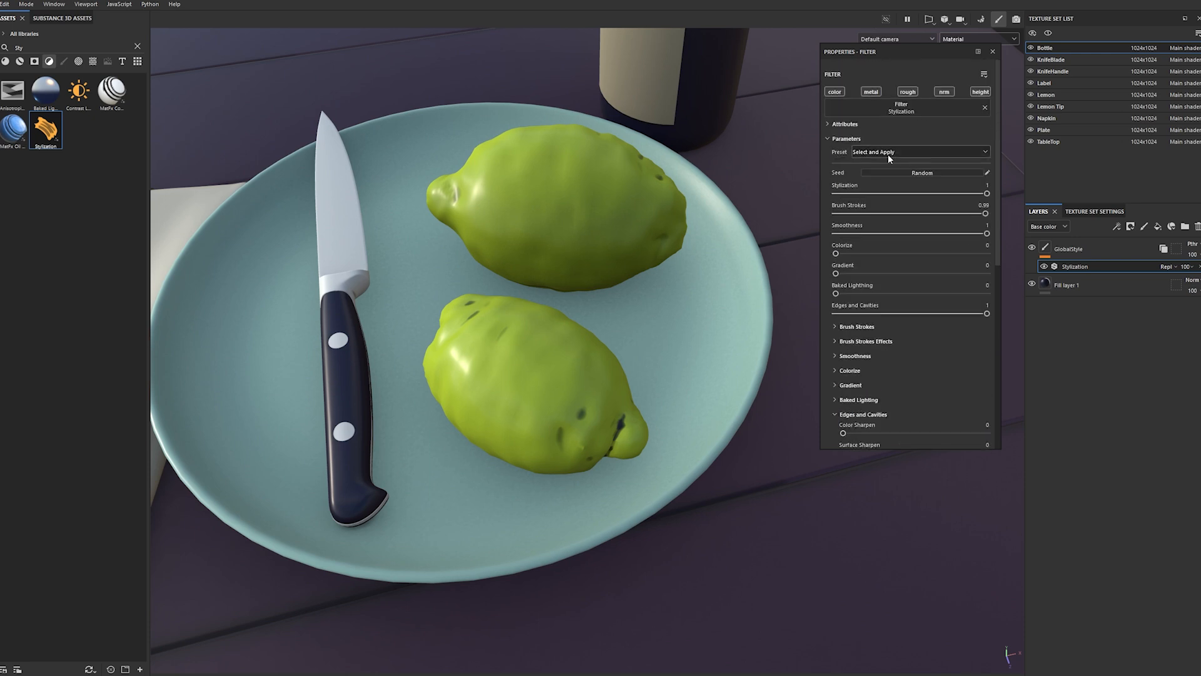
{"action": "left_click", "coordinate": [888, 154]}
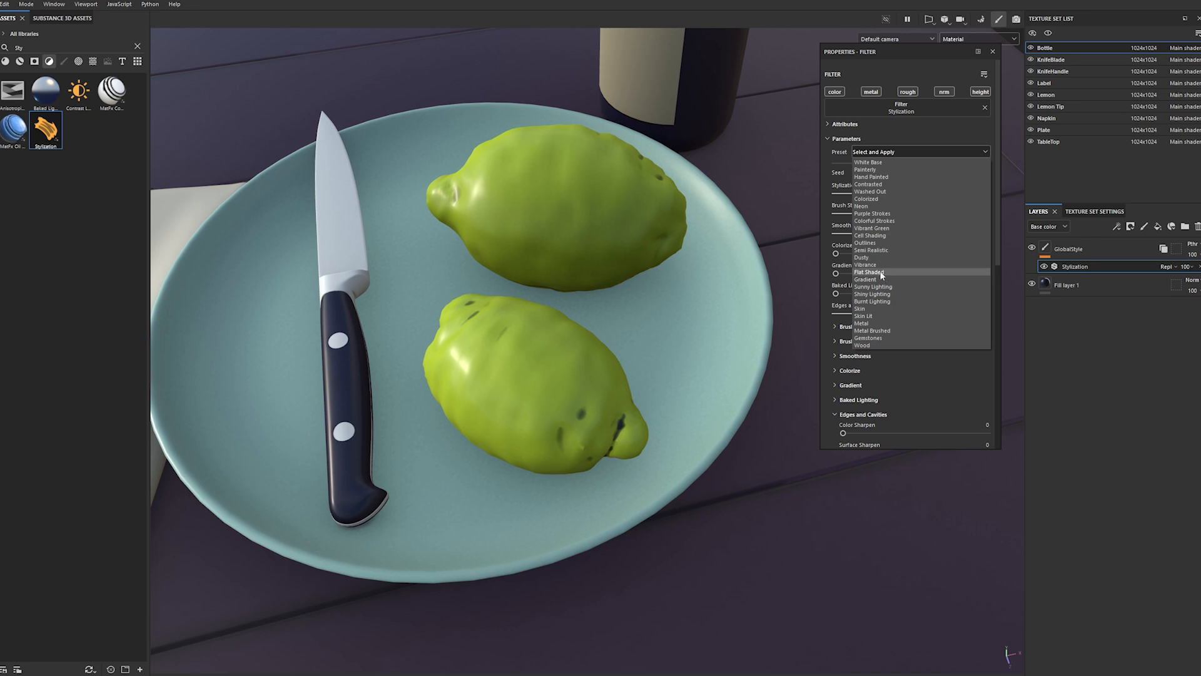
{"action": "left_click", "coordinate": [881, 245]}
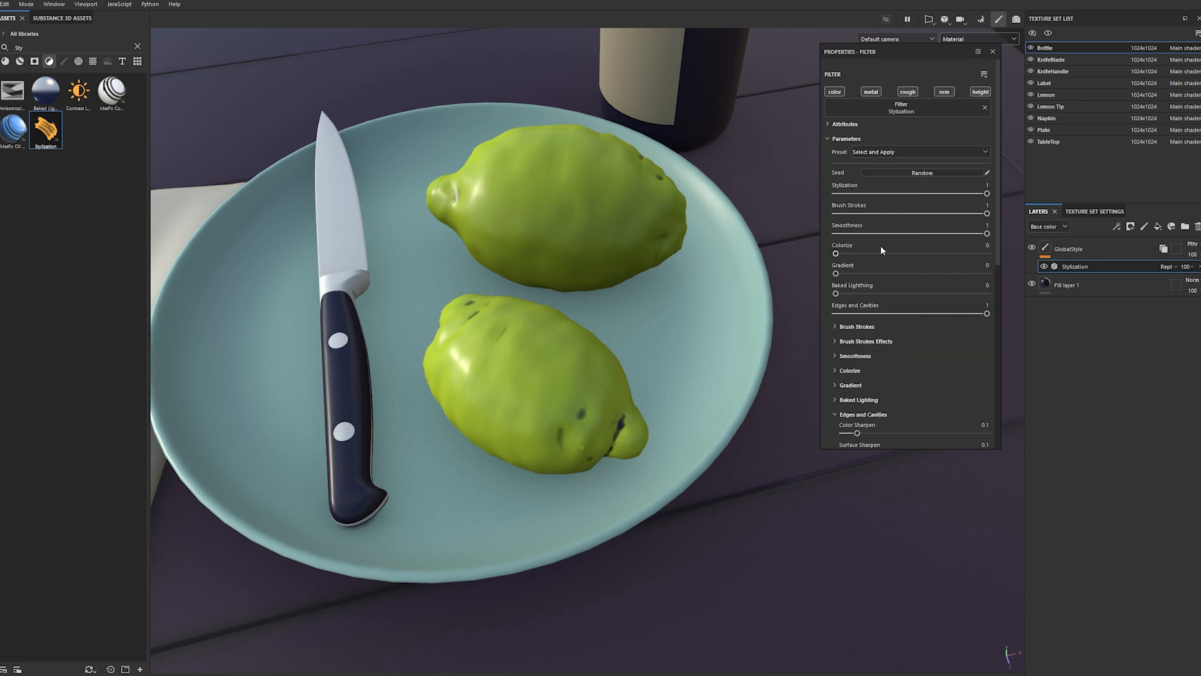
{"action": "left_click", "coordinate": [875, 154]}
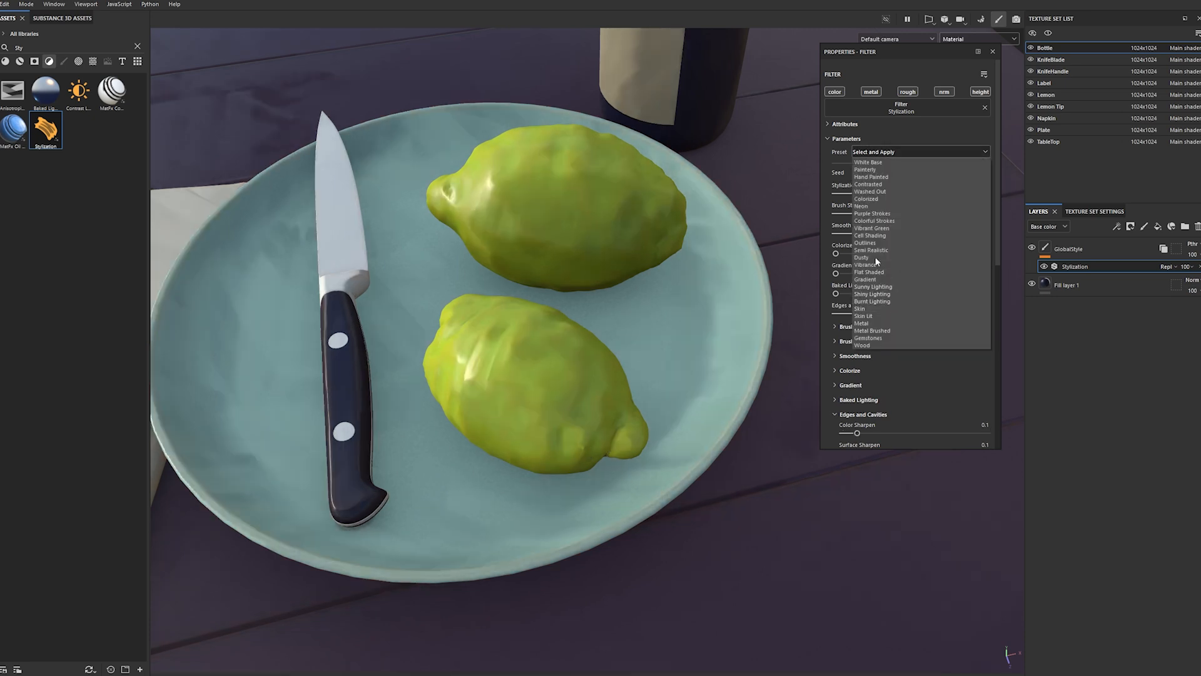
{"action": "left_click", "coordinate": [881, 256]}
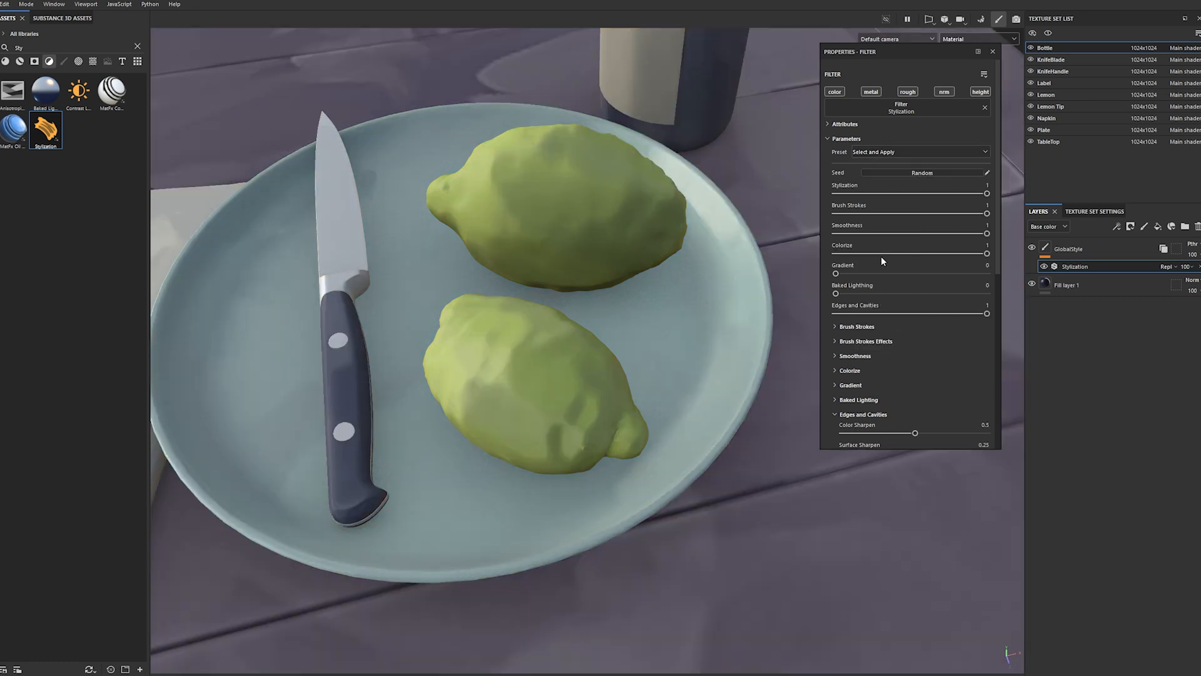
{"action": "mouse_move", "coordinate": [588, 332]}
{"action": "left_mouse_down", "text": "alt"}
{"action": "mouse_move", "coordinate": [580, 361]}
{"action": "mouse_move", "coordinate": [587, 352]}
{"action": "left_mouse_up", "text": "alt"}
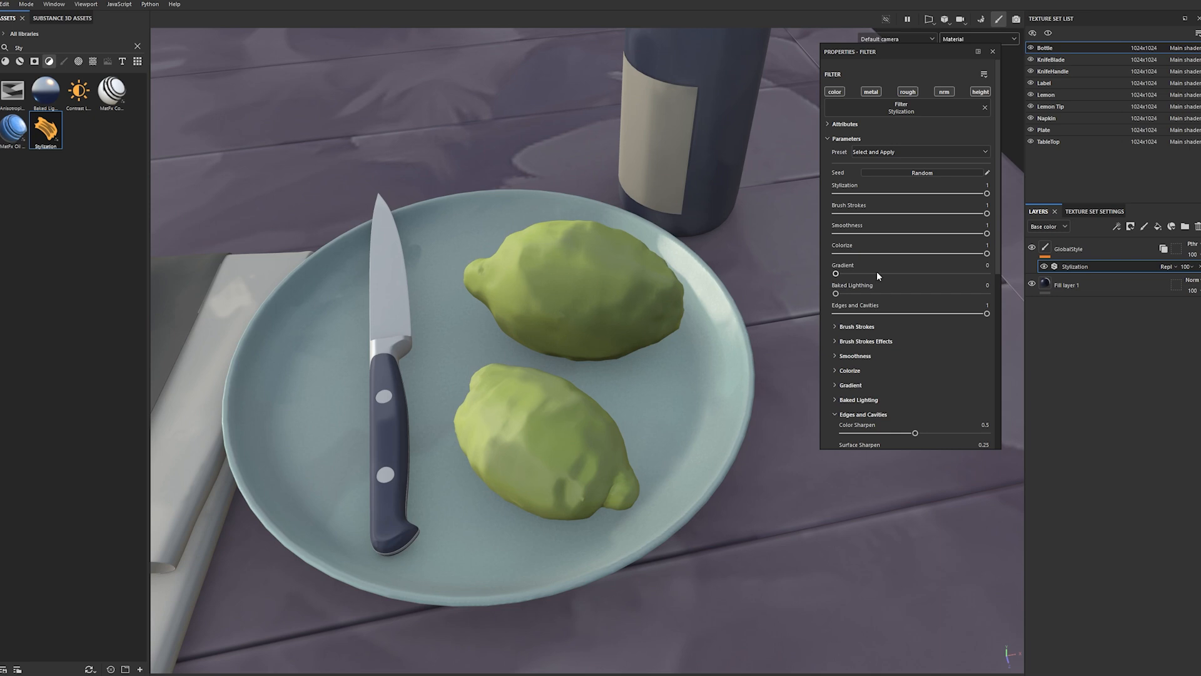
- Try the Vibrance and Flat Shaded presets on the GlobalStyle Stylization filter, inspecting the scene with each
{"action": "left_click", "coordinate": [862, 151]}
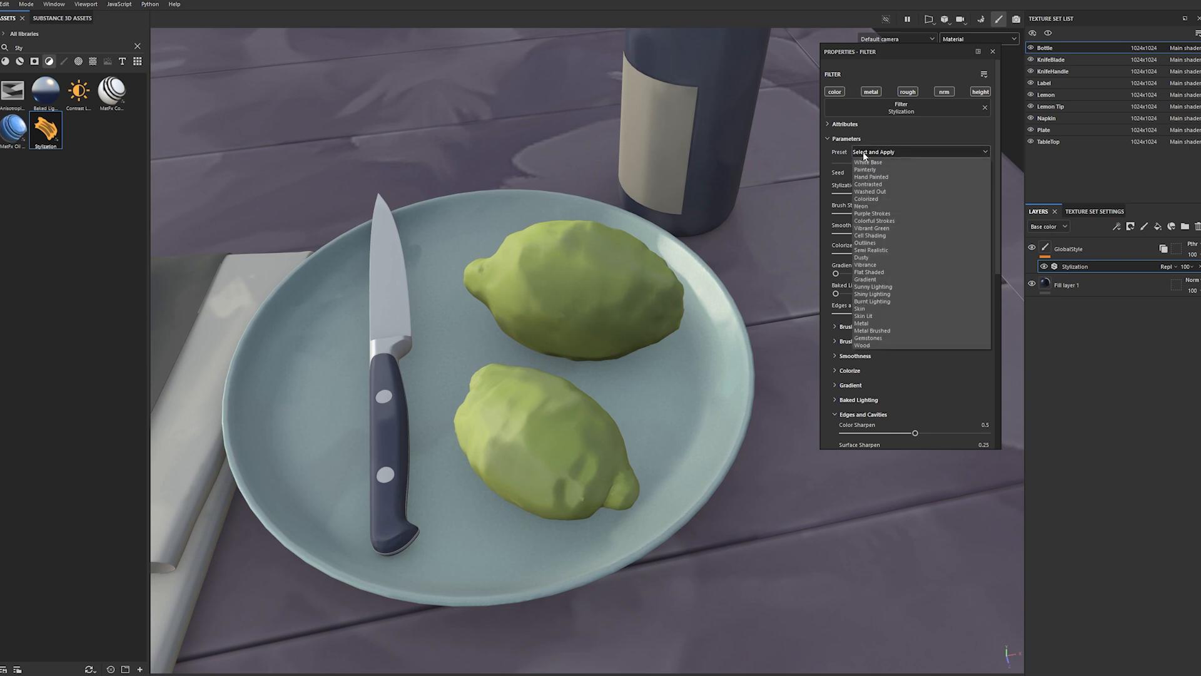
{"action": "left_click", "coordinate": [875, 264]}
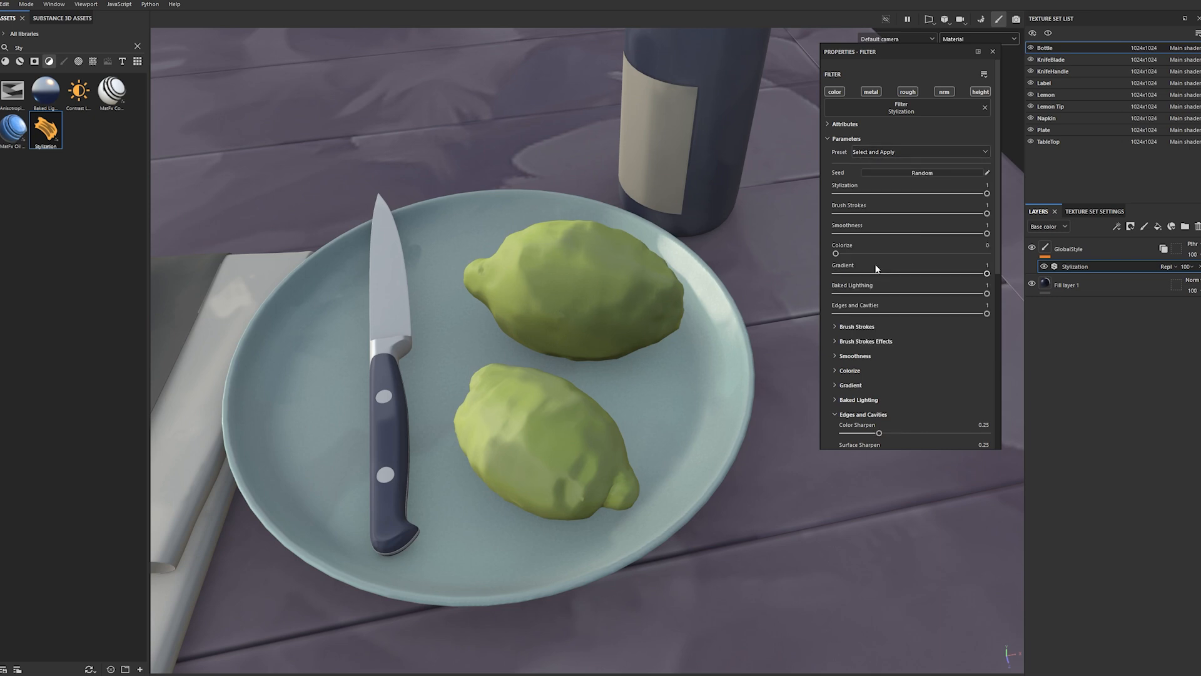
{"action": "left_click_drag", "start_coordinate": [629, 331], "coordinate": [505, 186], "text": "alt"}
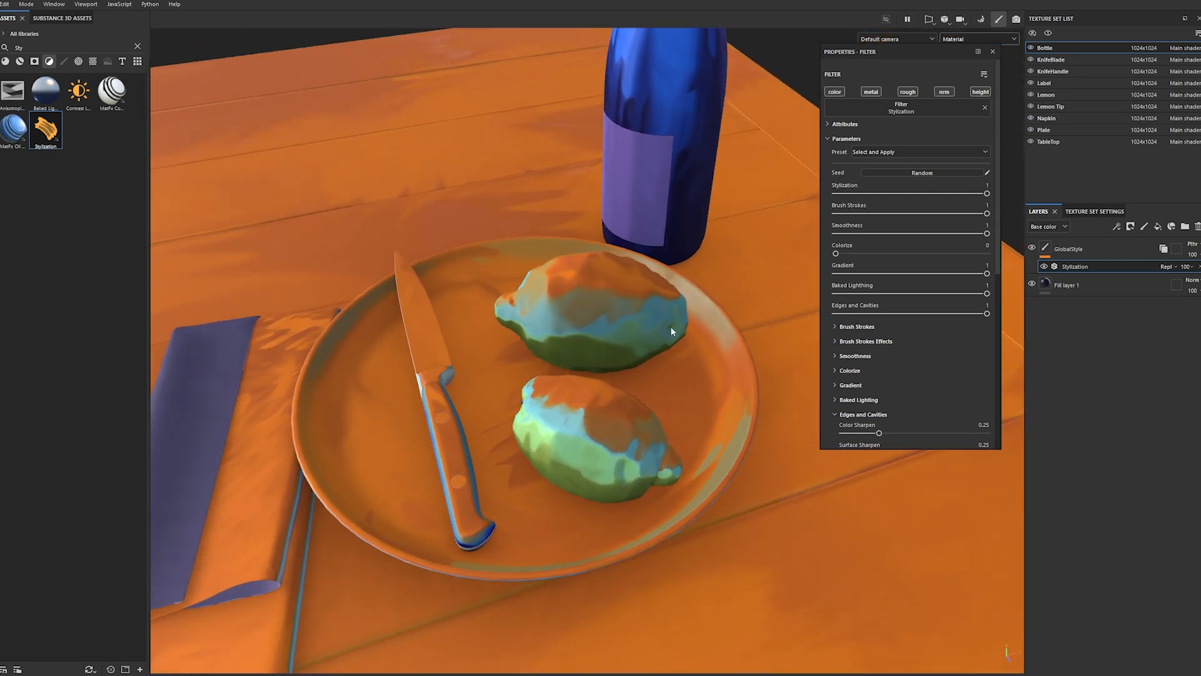
{"action": "left_click", "coordinate": [902, 151]}
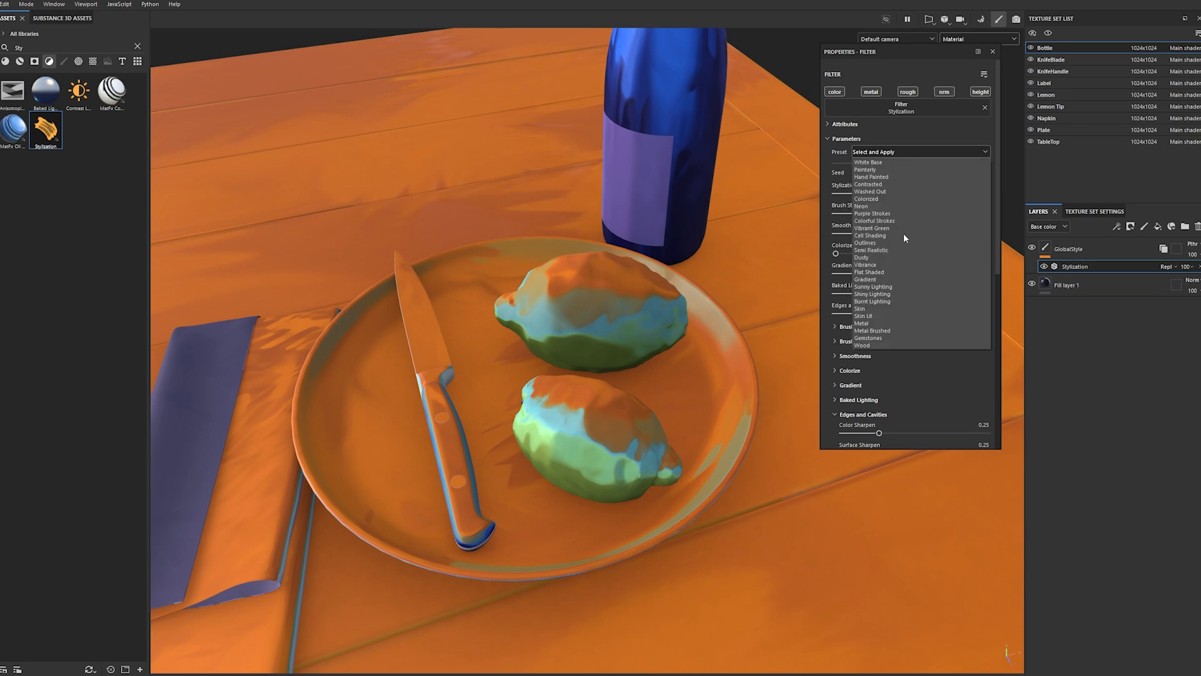
{"action": "left_click", "coordinate": [871, 273]}
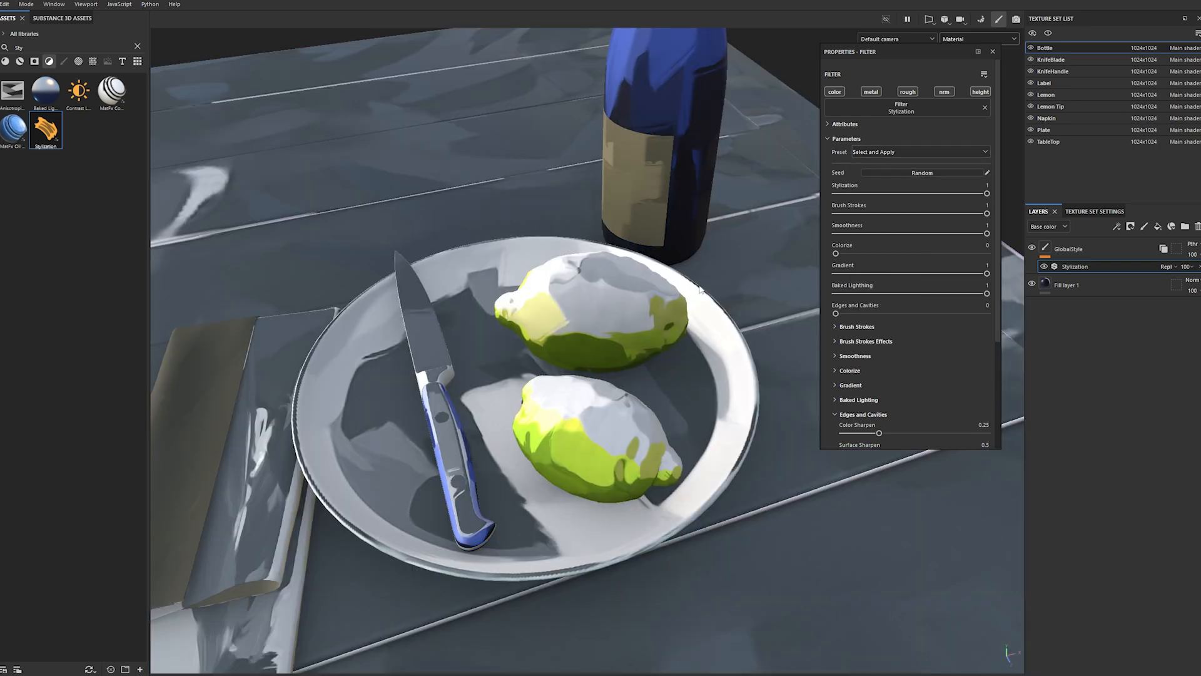
{"action": "mouse_move", "coordinate": [701, 275]}
{"action": "left_mouse_down", "text": "alt"}
{"action": "mouse_move", "coordinate": [646, 303]}
{"action": "mouse_move", "coordinate": [587, 370]}
{"action": "left_mouse_up", "text": "alt"}
{"action": "left_click_drag", "start_coordinate": [564, 302], "coordinate": [637, 309], "text": "alt"}
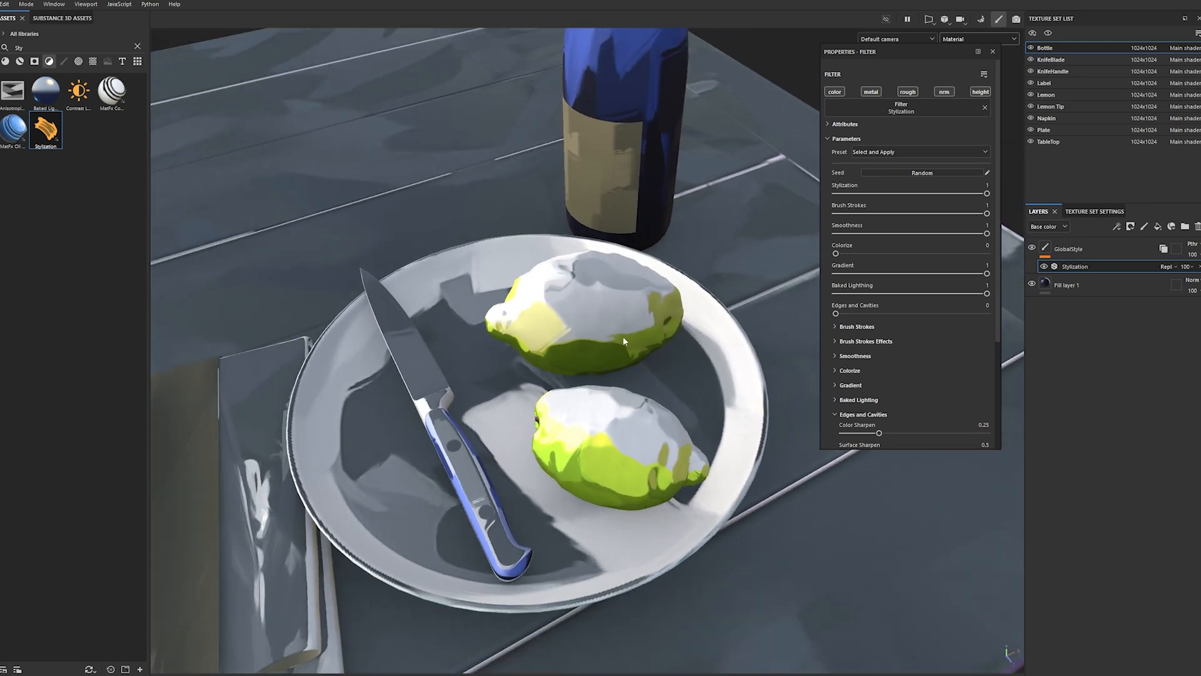
- Try further presets on the GlobalStyle Stylization filter, including Shiny Lighting, ending on Burnt Lighting
{"action": "left_click", "coordinate": [882, 152]}
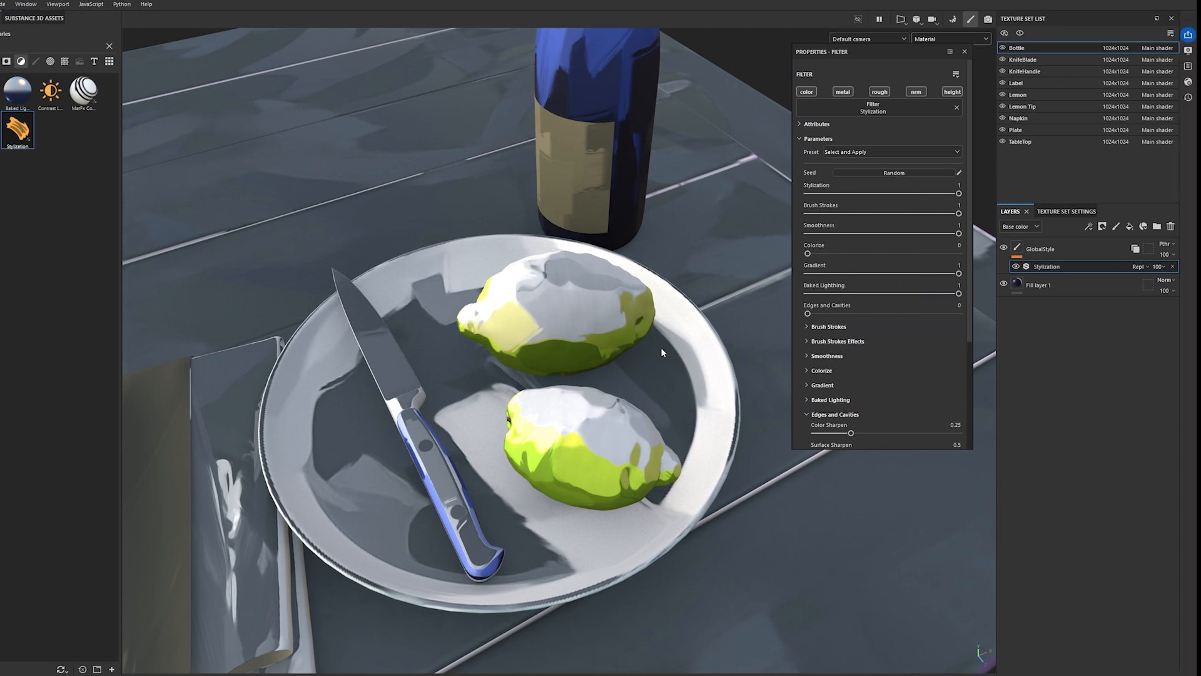
{"action": "left_click_drag", "start_coordinate": [594, 366], "coordinate": [618, 313], "text": "alt"}
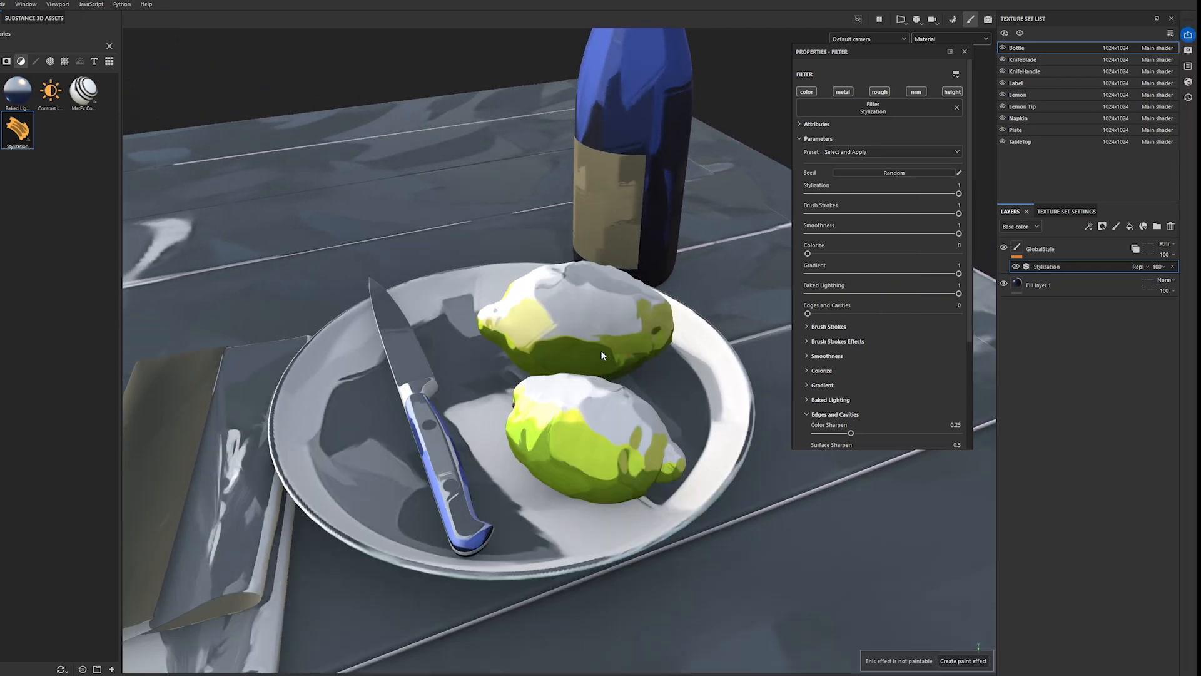
{"action": "left_click", "coordinate": [857, 152]}
{"action": "left_click", "coordinate": [849, 164]}
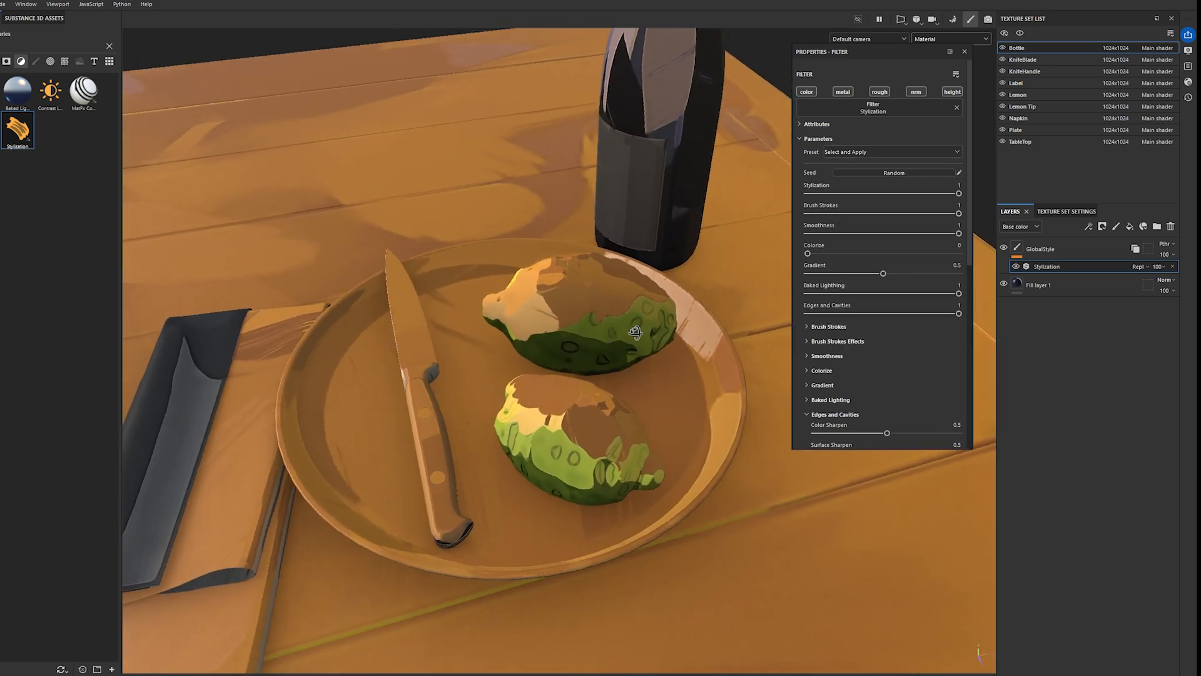
{"action": "left_click", "coordinate": [847, 153]}
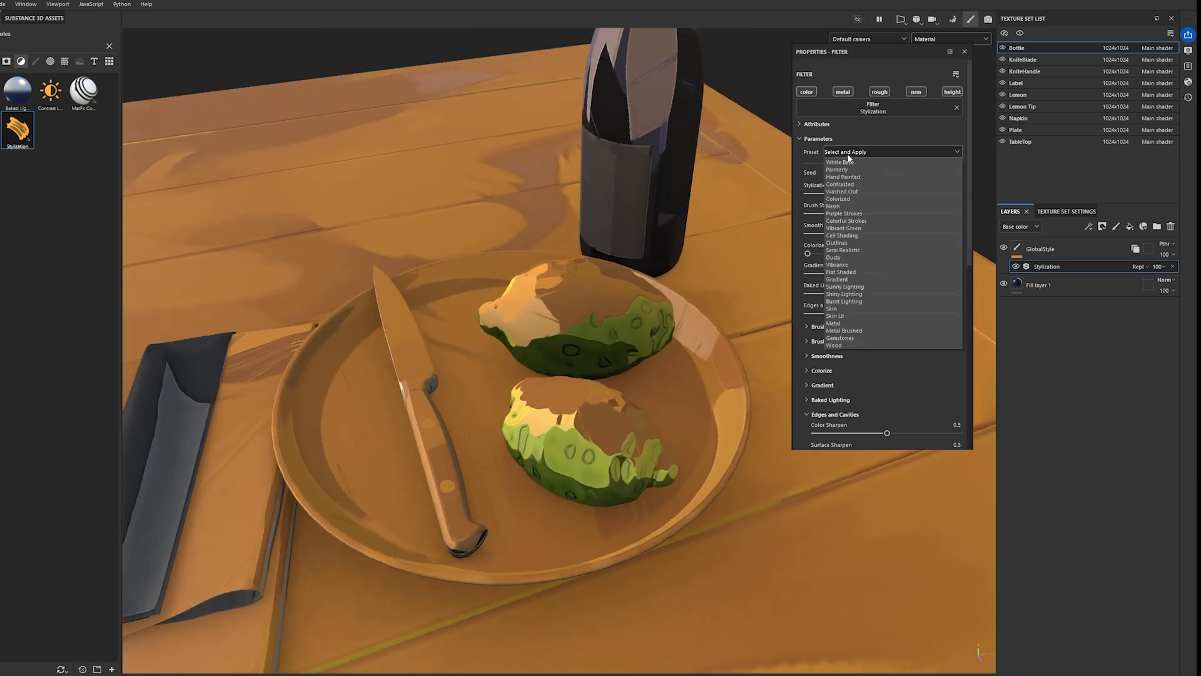
{"action": "left_click", "coordinate": [860, 294]}
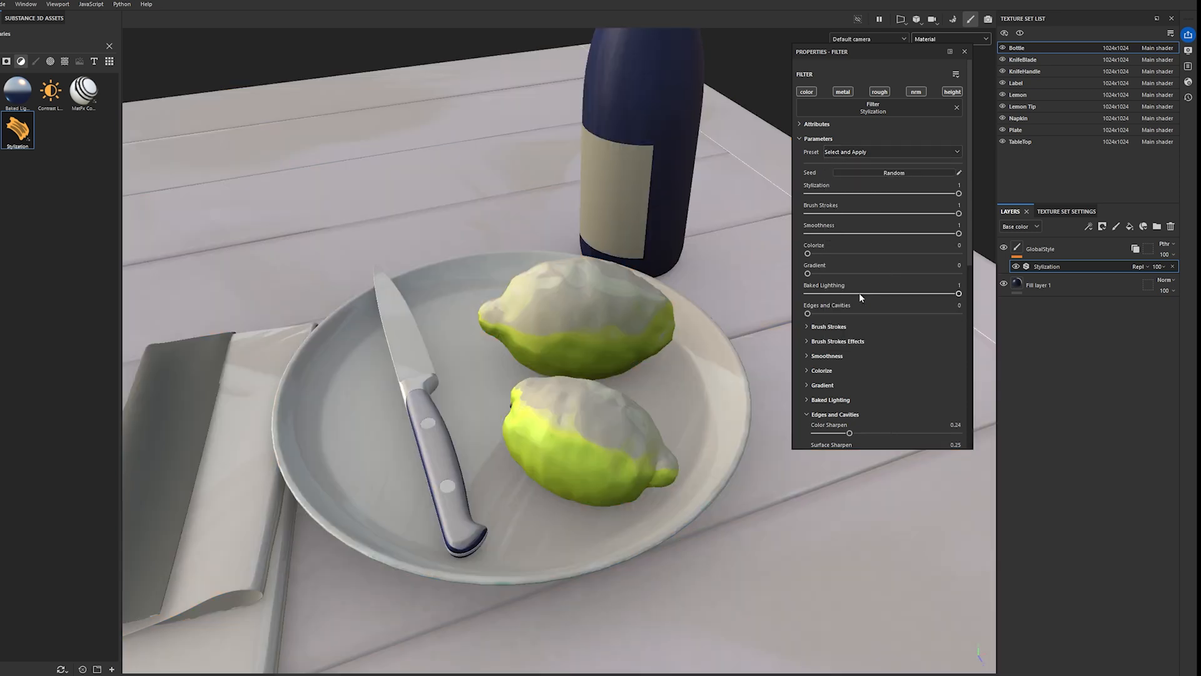
{"action": "left_click", "coordinate": [847, 153]}
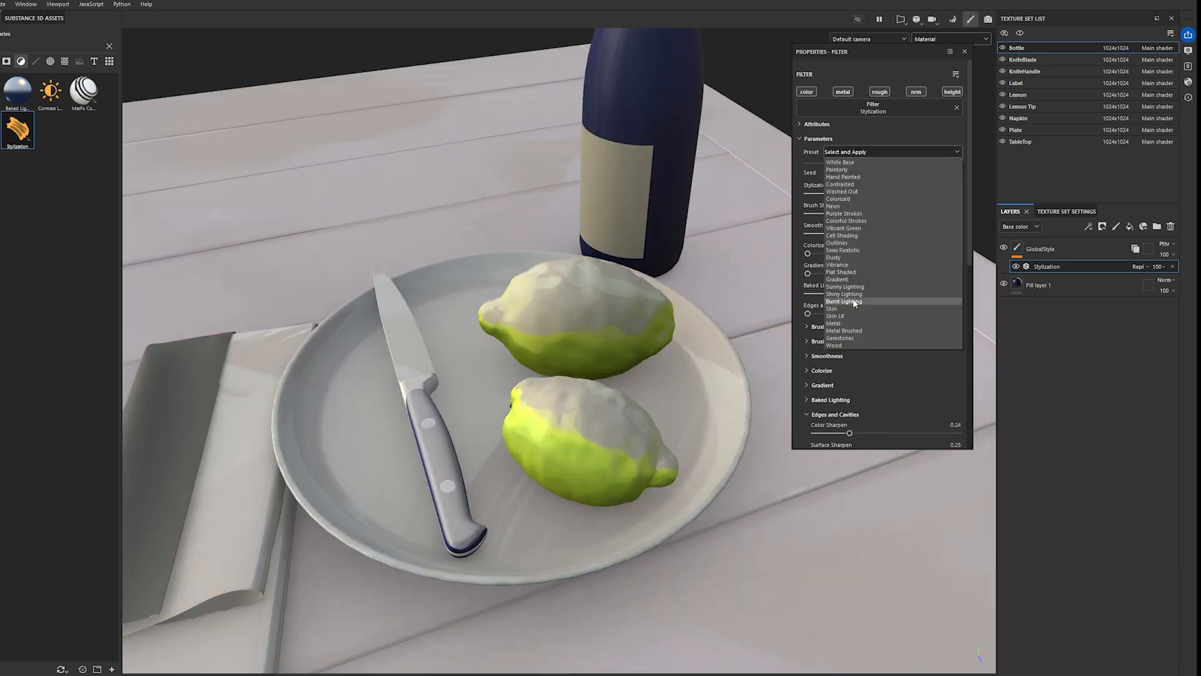
{"action": "left_click", "coordinate": [853, 298]}
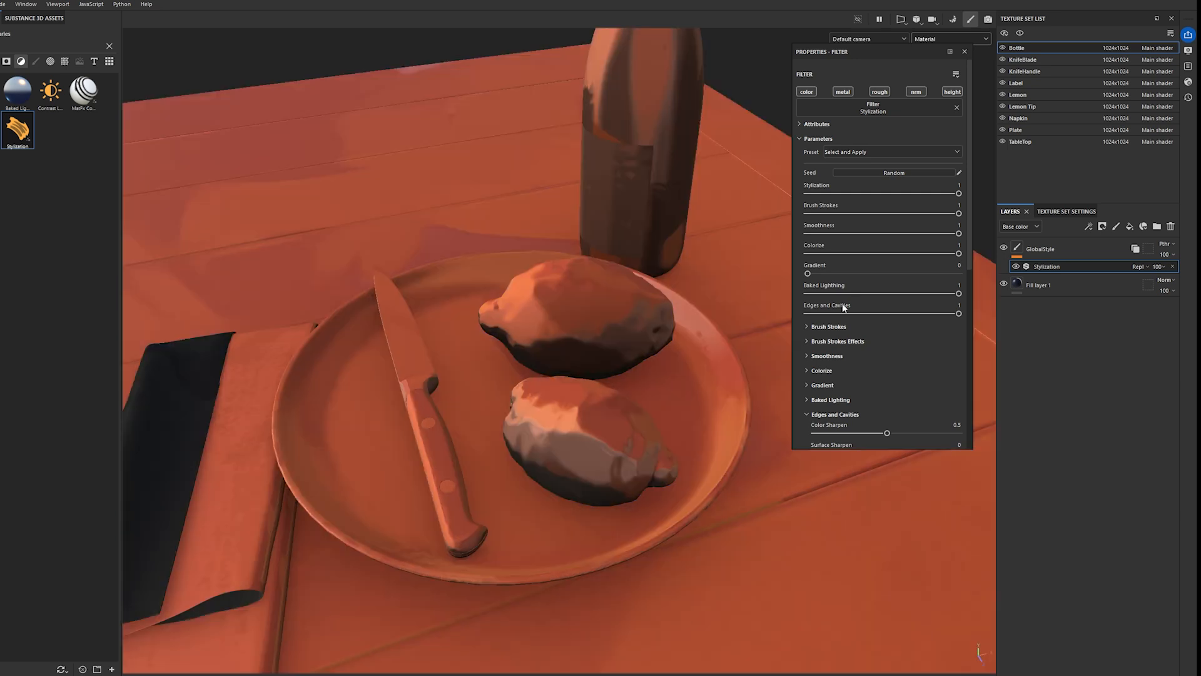
- Try the Skin preset on the GlobalStyle Stylization filter and inspect the plate and lemons
{"action": "left_click_drag", "start_coordinate": [601, 347], "coordinate": [551, 325], "text": "alt"}
{"action": "left_click", "coordinate": [860, 152]}
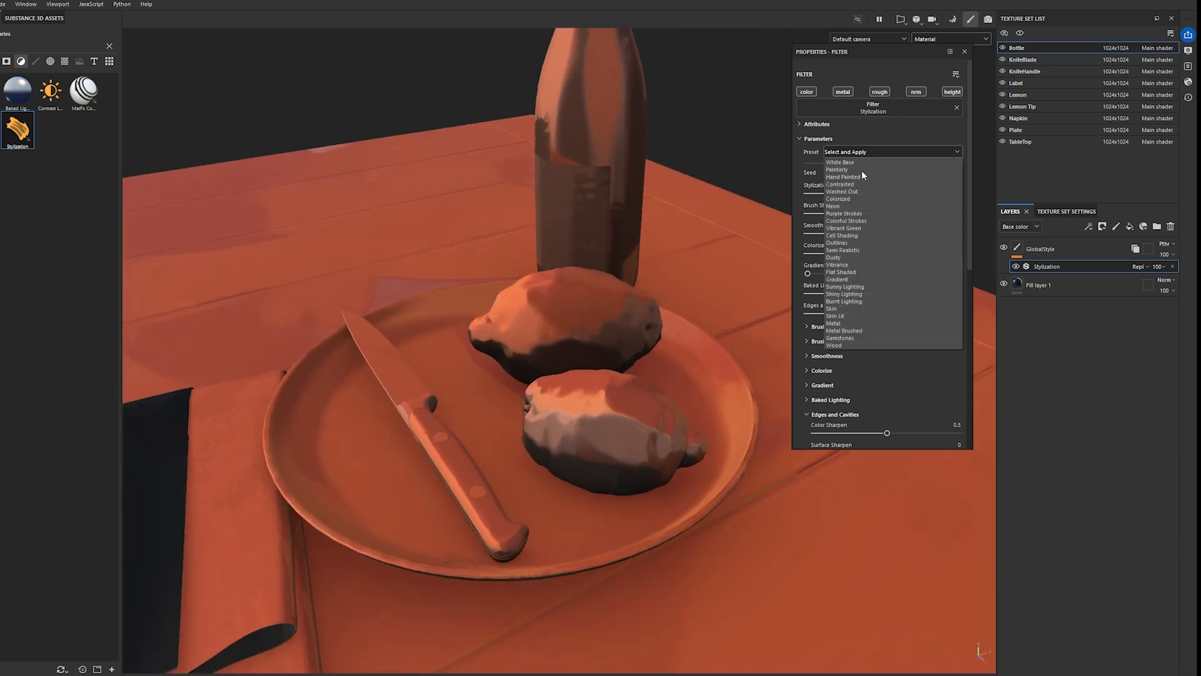
{"action": "left_click", "coordinate": [858, 309]}
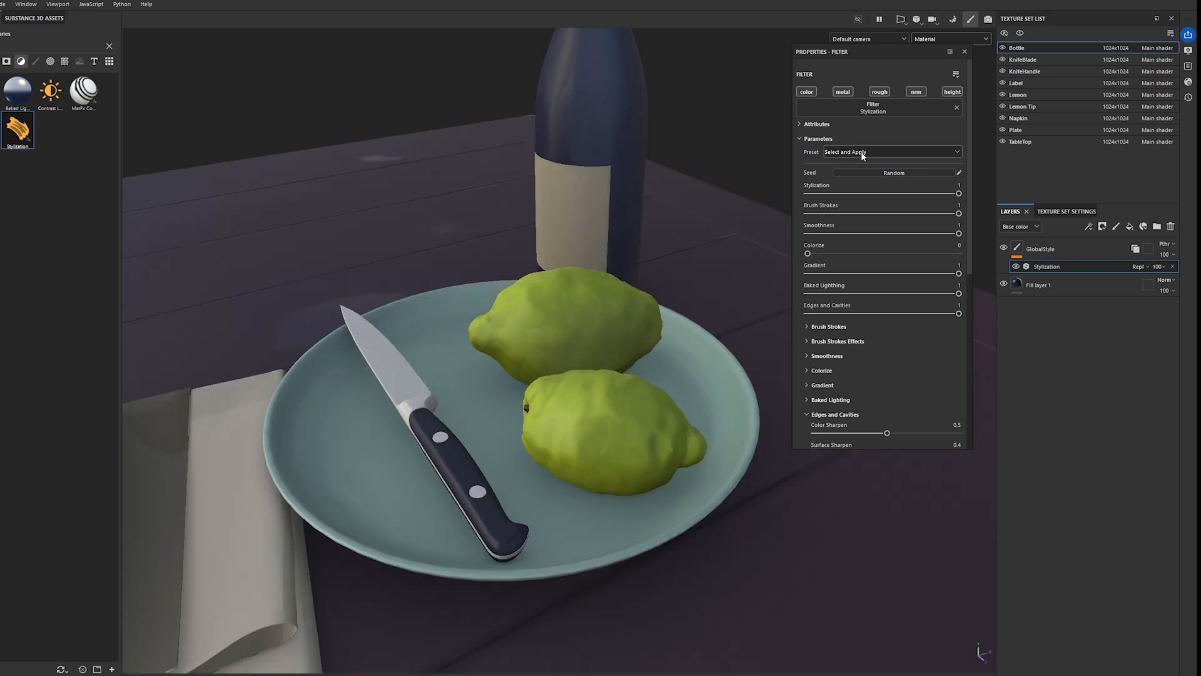
{"action": "left_click", "coordinate": [861, 152]}
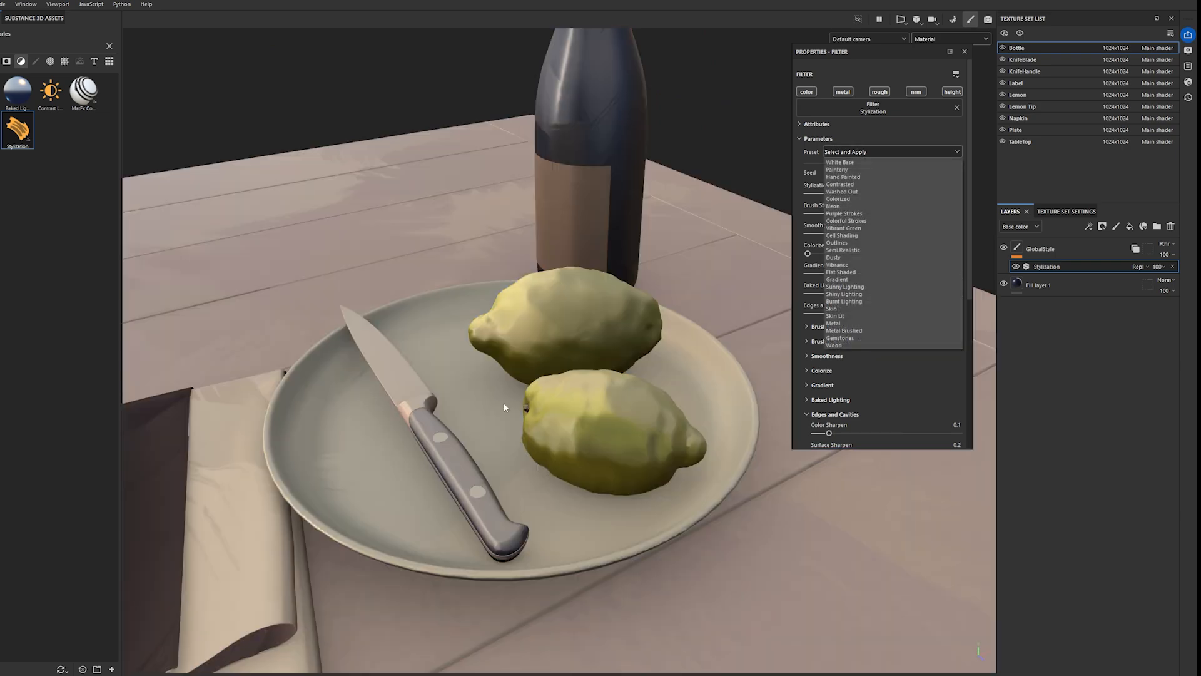
{"action": "left_click", "coordinate": [583, 343]}
{"action": "left_click_drag", "start_coordinate": [583, 343], "coordinate": [663, 300], "text": "alt"}
- Try the Metal and Metal Brushed presets on the GlobalStyle Stylization filter, examining the lemons and knife
{"action": "left_click", "coordinate": [894, 152]}
{"action": "left_click", "coordinate": [848, 324]}
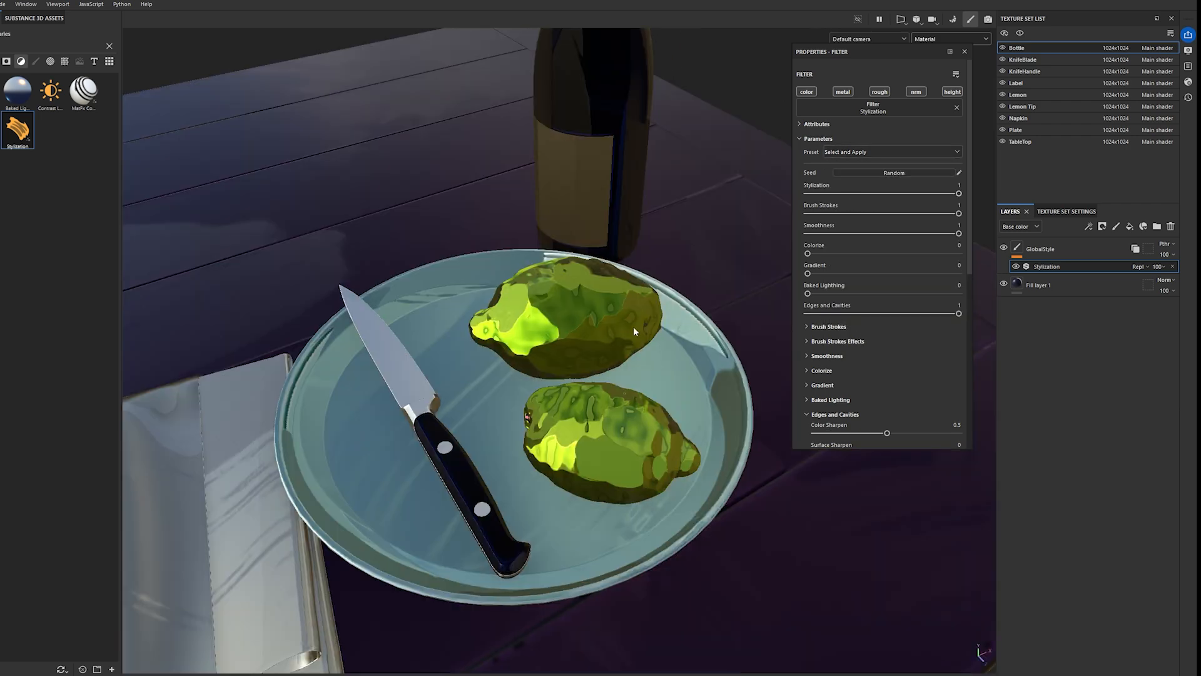
{"action": "left_click_drag", "start_coordinate": [633, 325], "coordinate": [512, 336], "text": "alt"}
{"action": "scroll", "coordinate": [559, 317], "scroll_direction": "up", "scroll_amount": 3}
{"action": "left_click", "coordinate": [851, 154]}
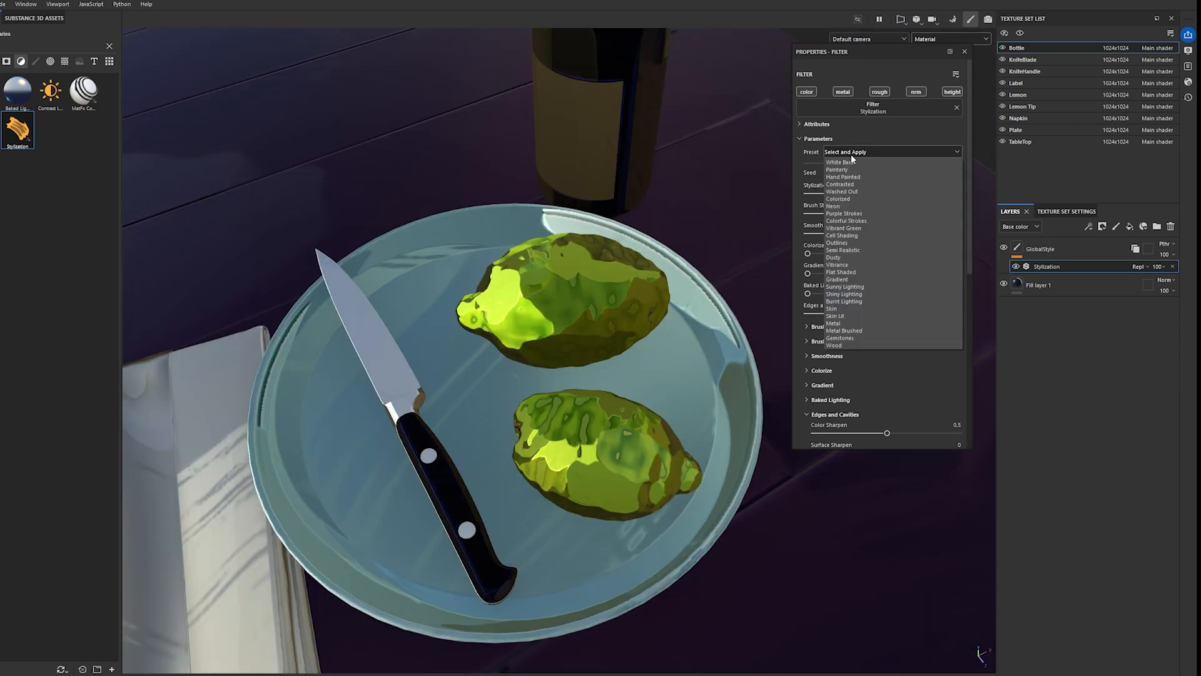
{"action": "left_click", "coordinate": [858, 332]}
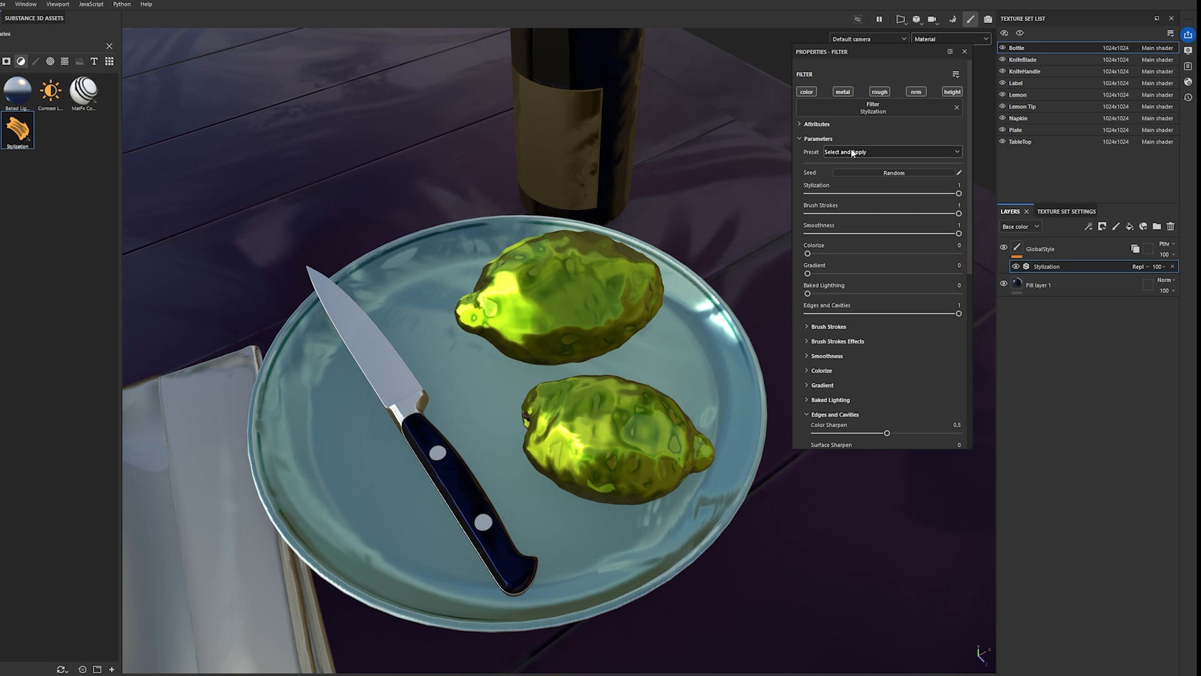
- Try further presets on the GlobalStyle Stylization filter, ending on Wood
{"action": "left_click", "coordinate": [851, 150]}
{"action": "left_click", "coordinate": [867, 164]}
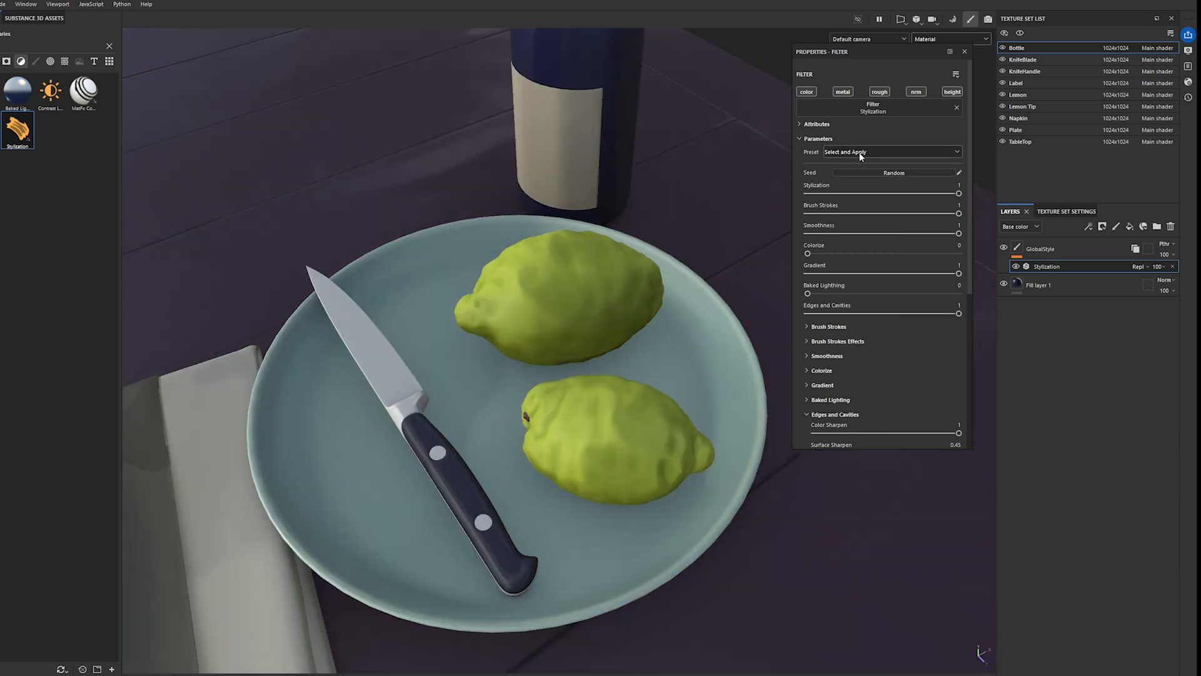
{"action": "left_click", "coordinate": [858, 152]}
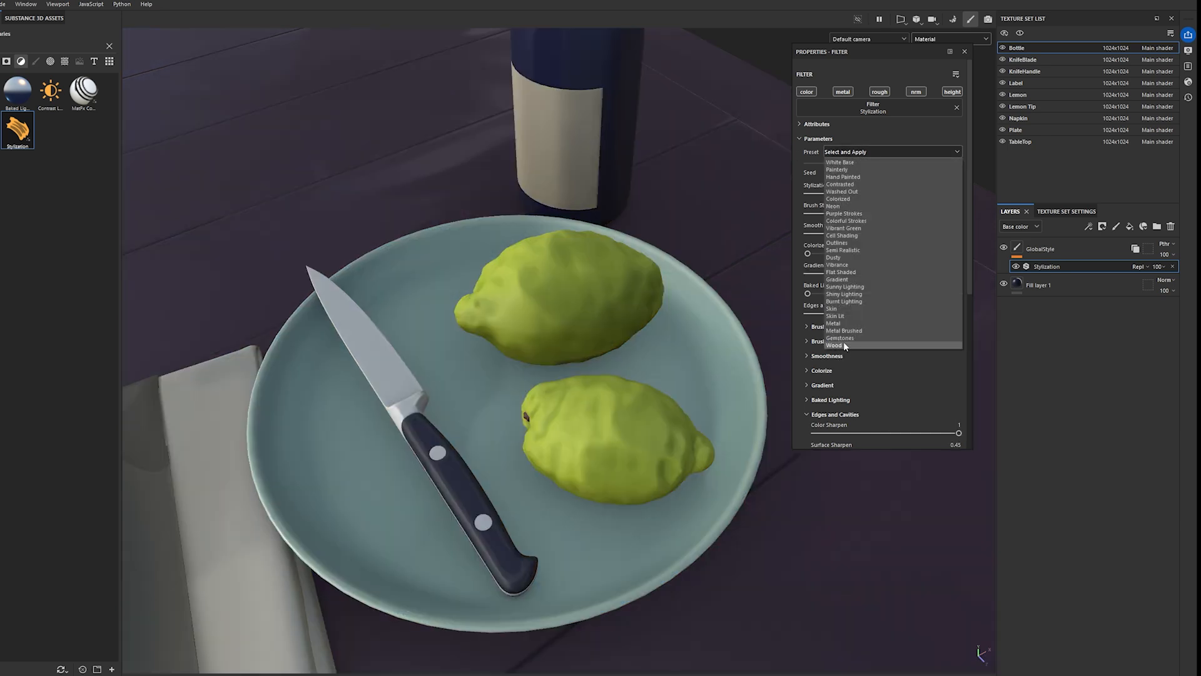
{"action": "left_click", "coordinate": [844, 344]}
- Apply the Contrasted preset to the GlobalStyle Stylization filter and inspect the whole still life
{"action": "left_click", "coordinate": [863, 154]}
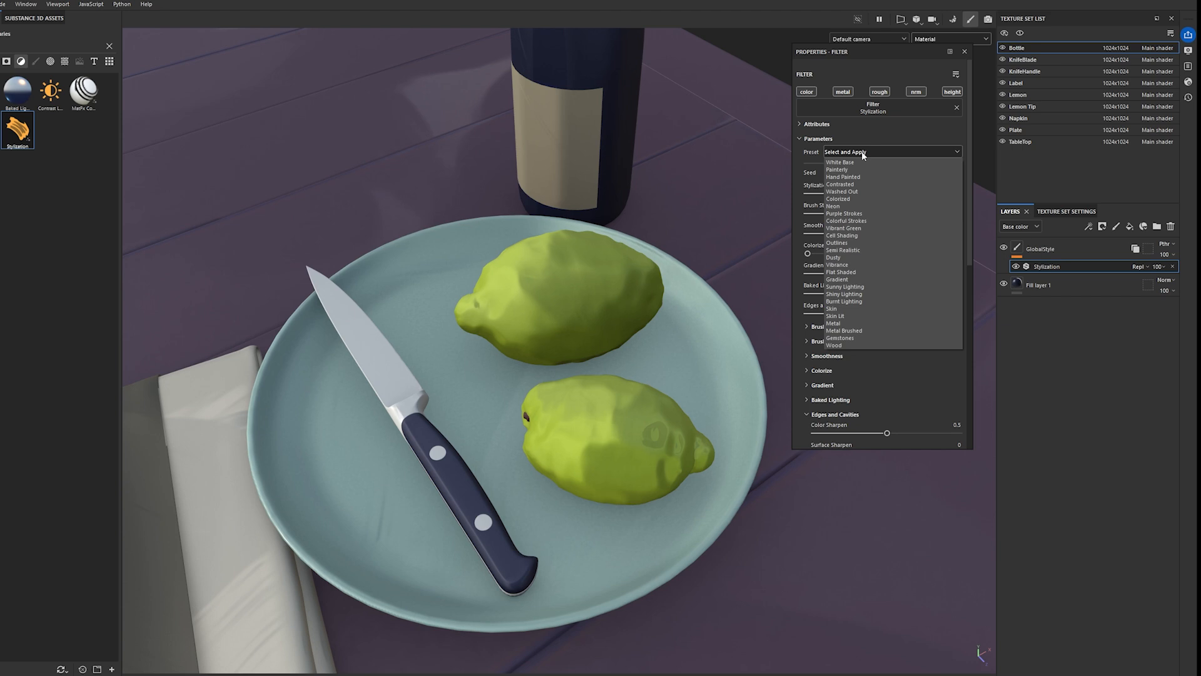
{"action": "left_click", "coordinate": [849, 184]}
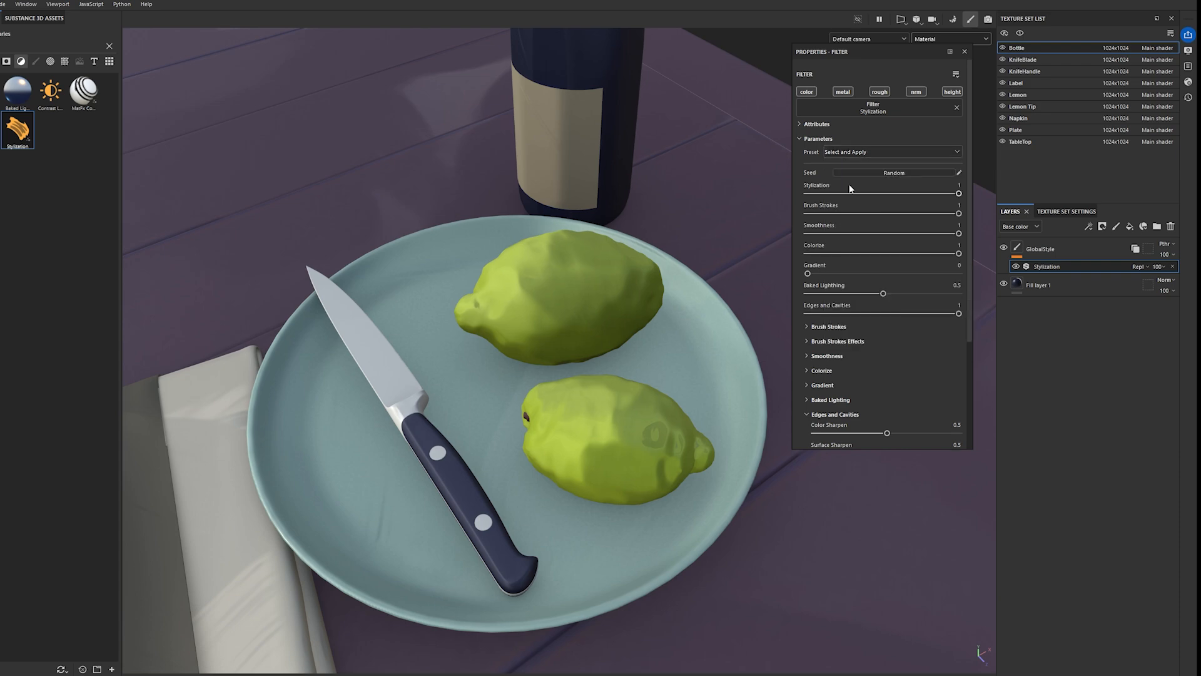
{"action": "left_click_drag", "start_coordinate": [640, 389], "coordinate": [539, 400], "text": "alt"}
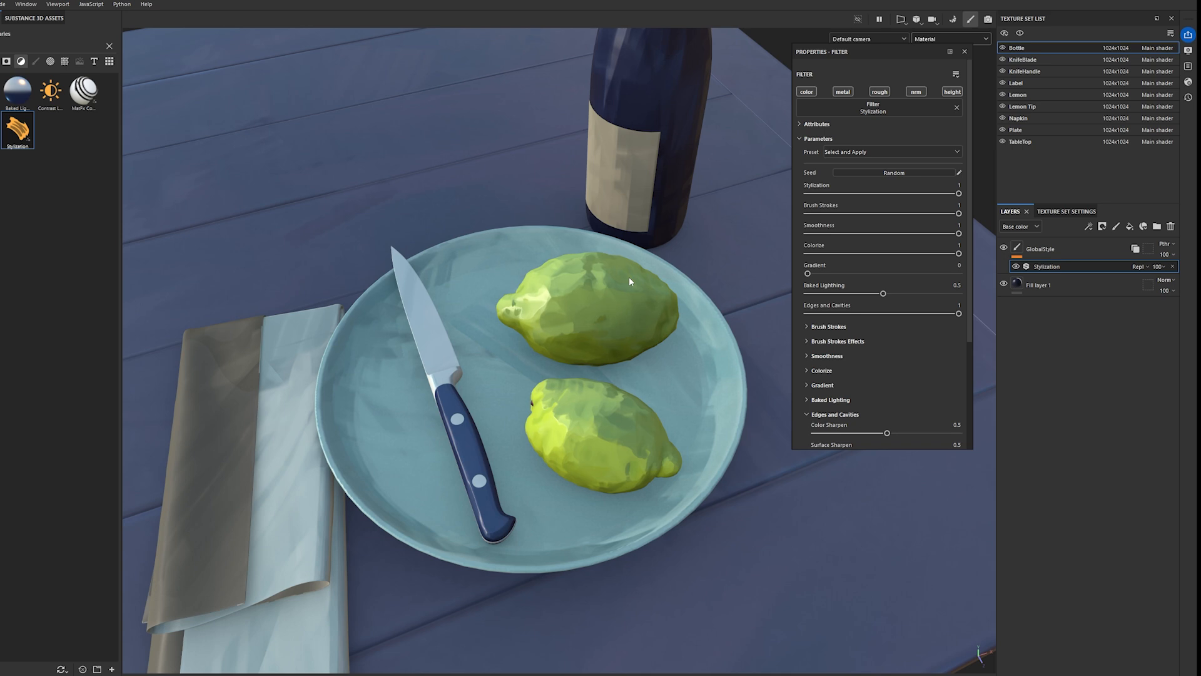
{"action": "left_click_drag", "start_coordinate": [665, 252], "coordinate": [661, 302], "text": "alt"}
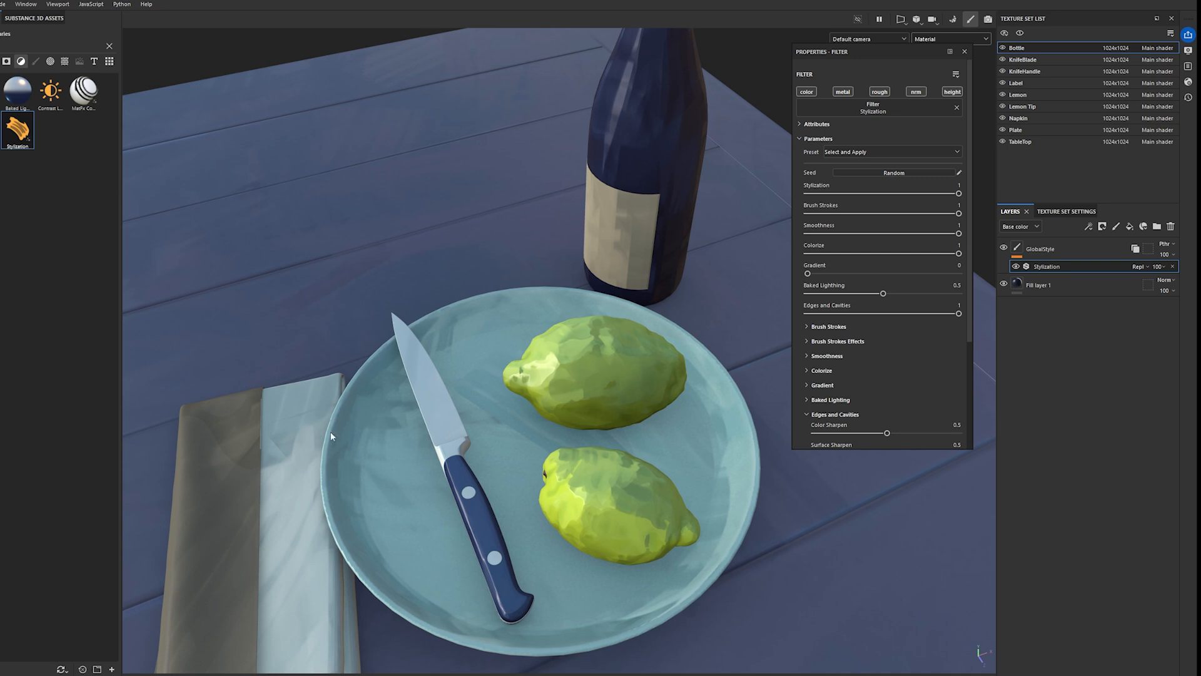
{"action": "middle_click_drag", "start_coordinate": [330, 430], "coordinate": [348, 363], "text": "alt"}
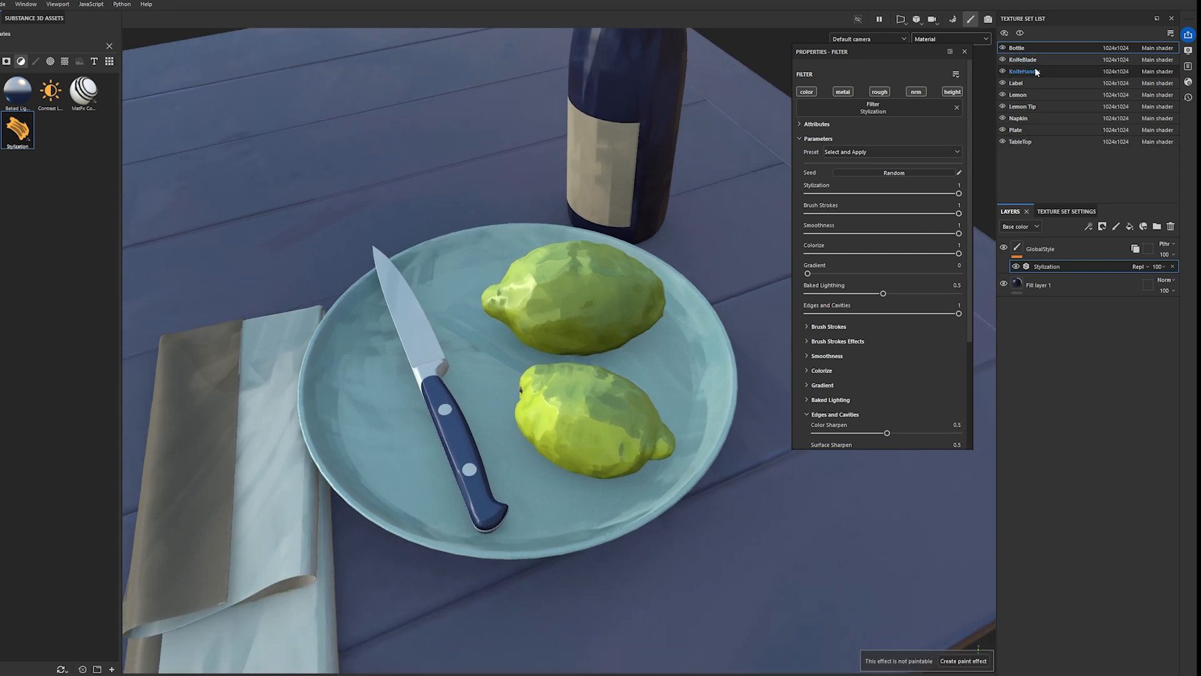
- Add a separate Stylization filter layer above the GlobalStyle instance in the Plate texture set, checking both layers' effect
{"action": "left_click", "coordinate": [1030, 130]}
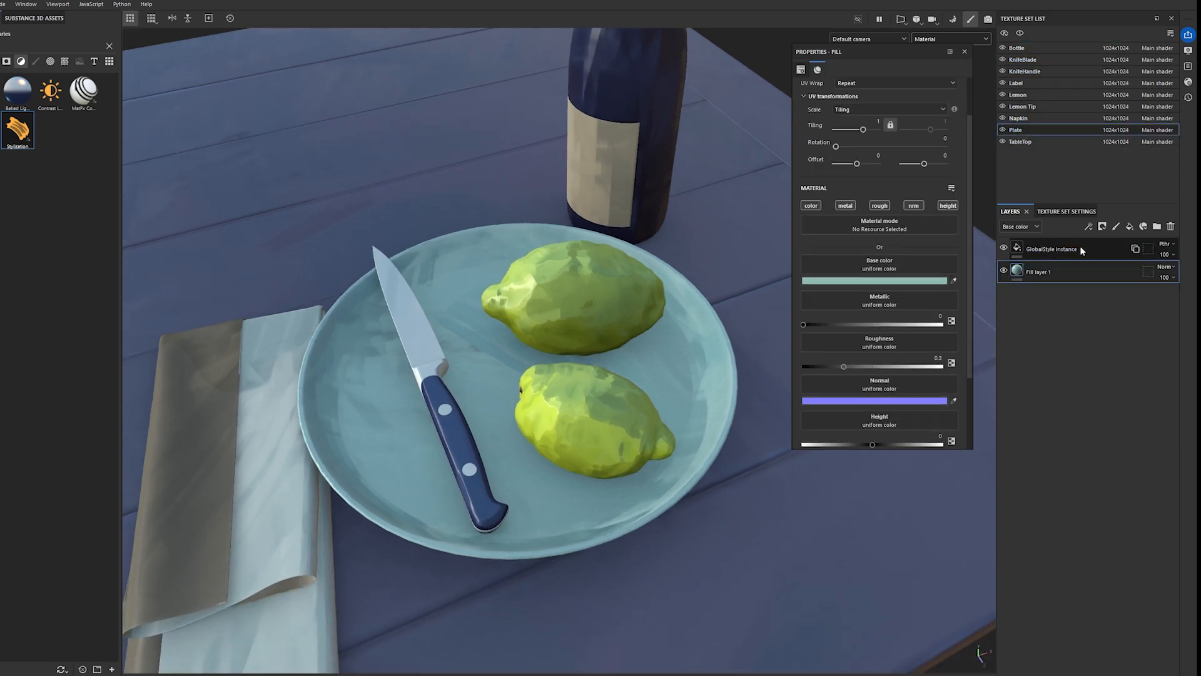
{"action": "left_click", "coordinate": [1004, 249]}
{"action": "left_click", "coordinate": [1004, 249]}
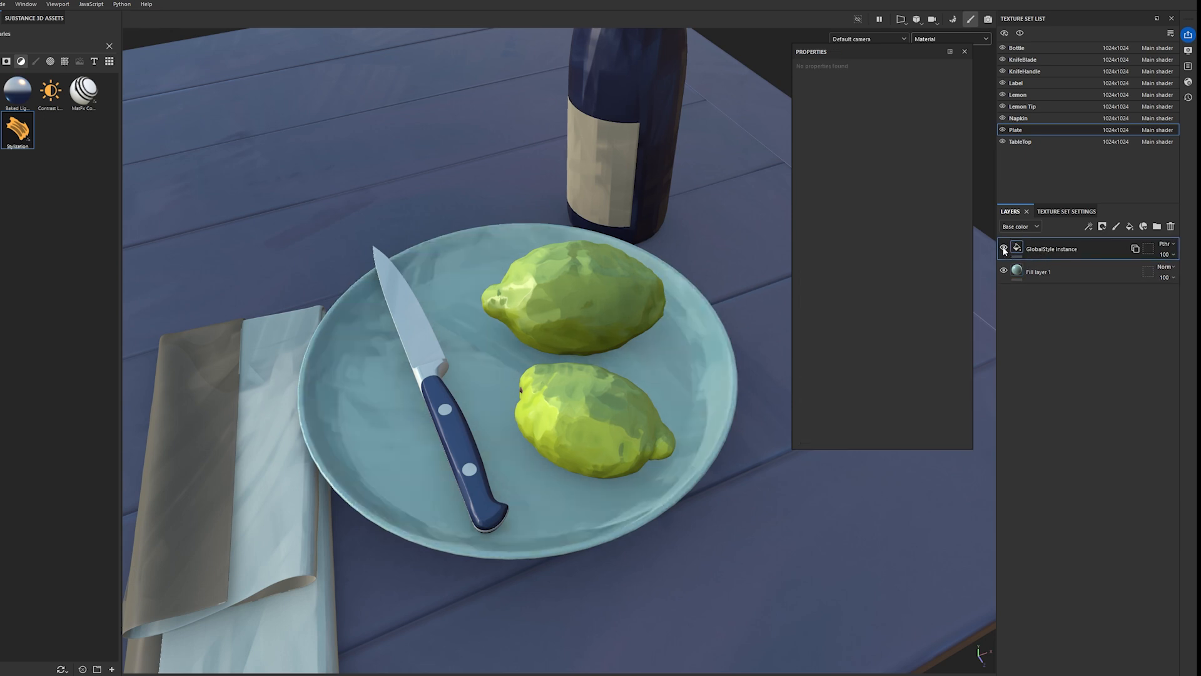
{"action": "left_click_drag", "start_coordinate": [18, 130], "coordinate": [455, 257]}
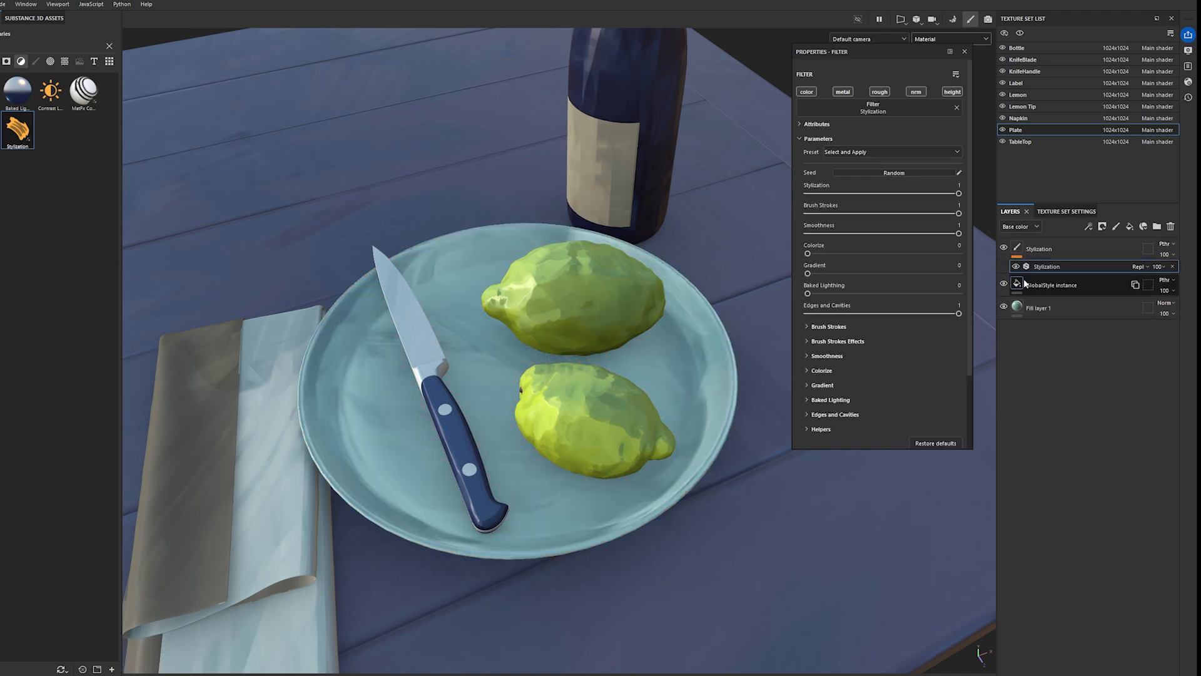
{"action": "left_click", "coordinate": [1003, 248]}
{"action": "left_click", "coordinate": [1004, 247]}
- Set the Plate's new Stylization layer to Normal blending mode, keeping its opacity at 100
{"action": "scroll", "coordinate": [1171, 247], "scroll_direction": "up", "scroll_amount": 1}
{"action": "left_click", "coordinate": [1172, 256]}
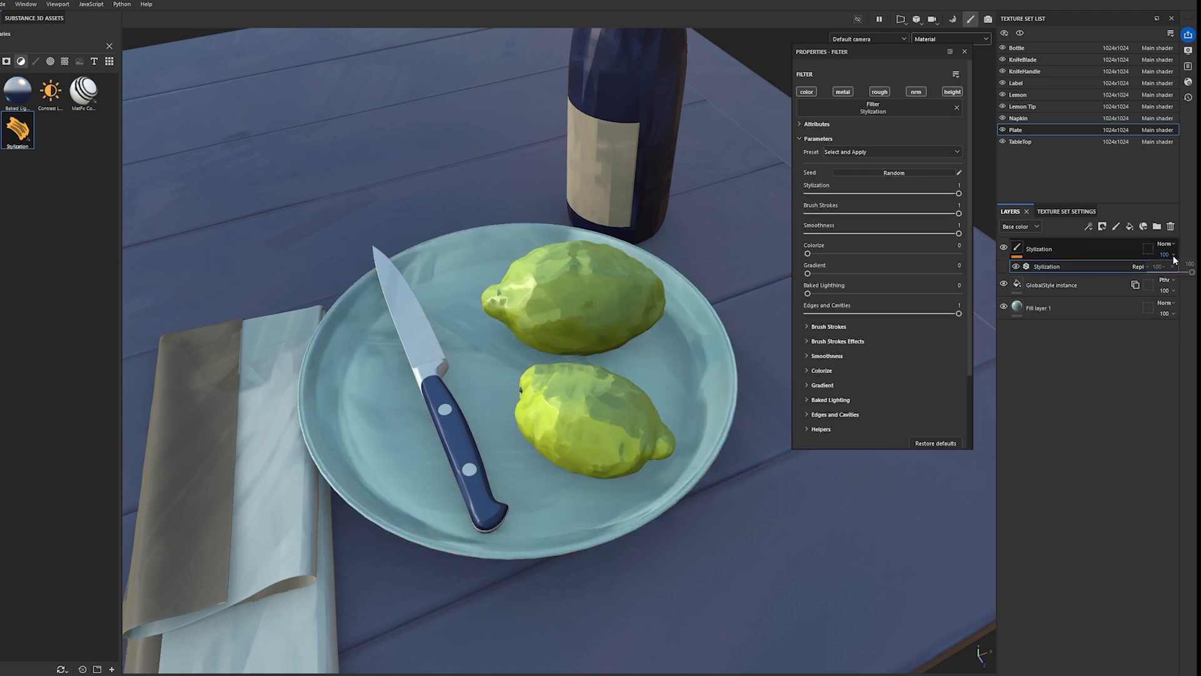
{"action": "left_click_drag", "start_coordinate": [1182, 271], "coordinate": [1193, 272]}
{"action": "left_click", "coordinate": [1169, 244]}
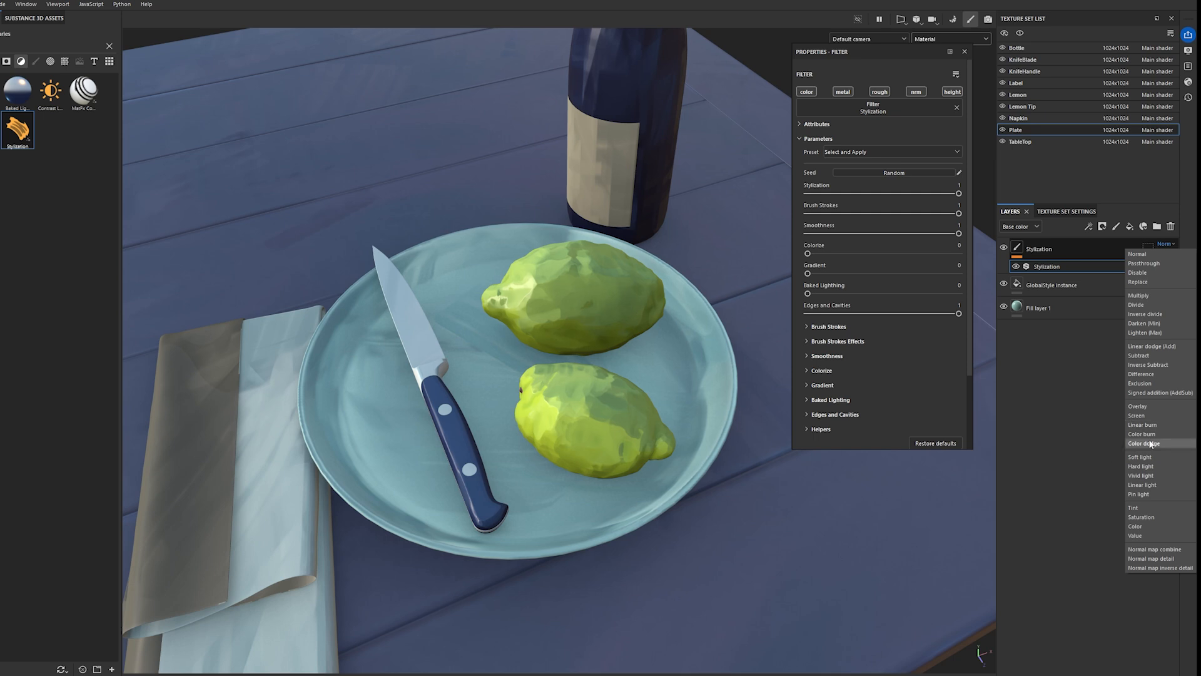
{"action": "left_click", "coordinate": [1016, 399]}
- Apply the Contrasted preset to the Plate's own Stylization filter and enlarge the filter properties window
{"action": "left_click", "coordinate": [868, 152]}
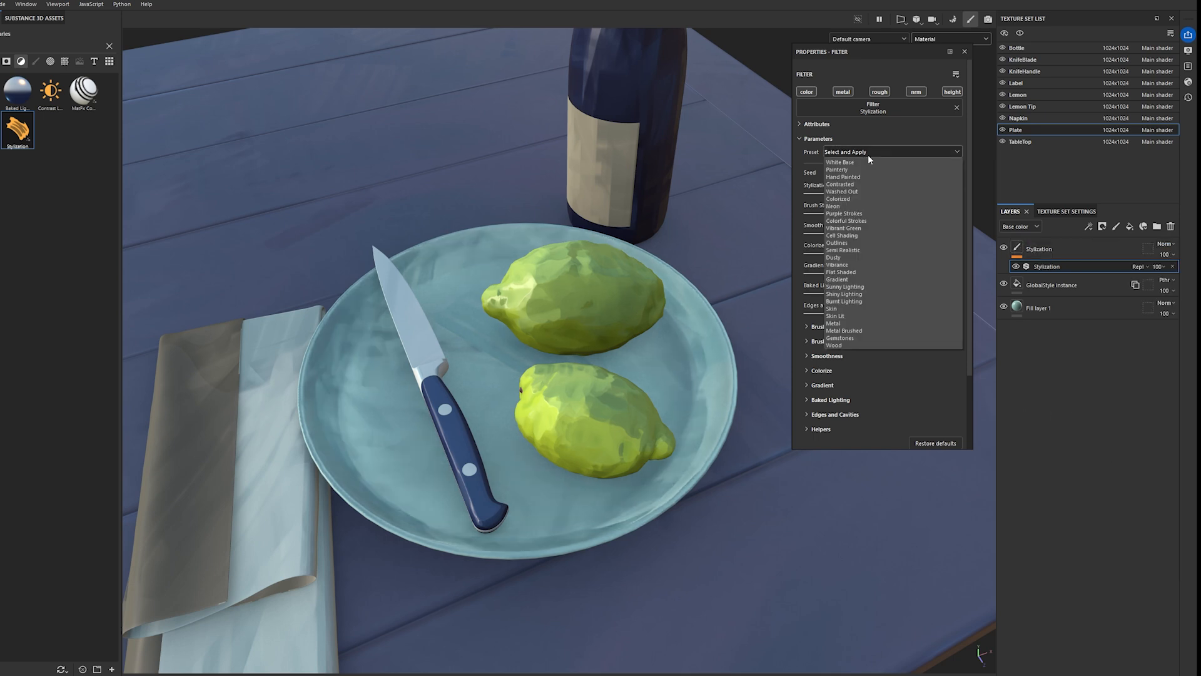
{"action": "left_click", "coordinate": [854, 186]}
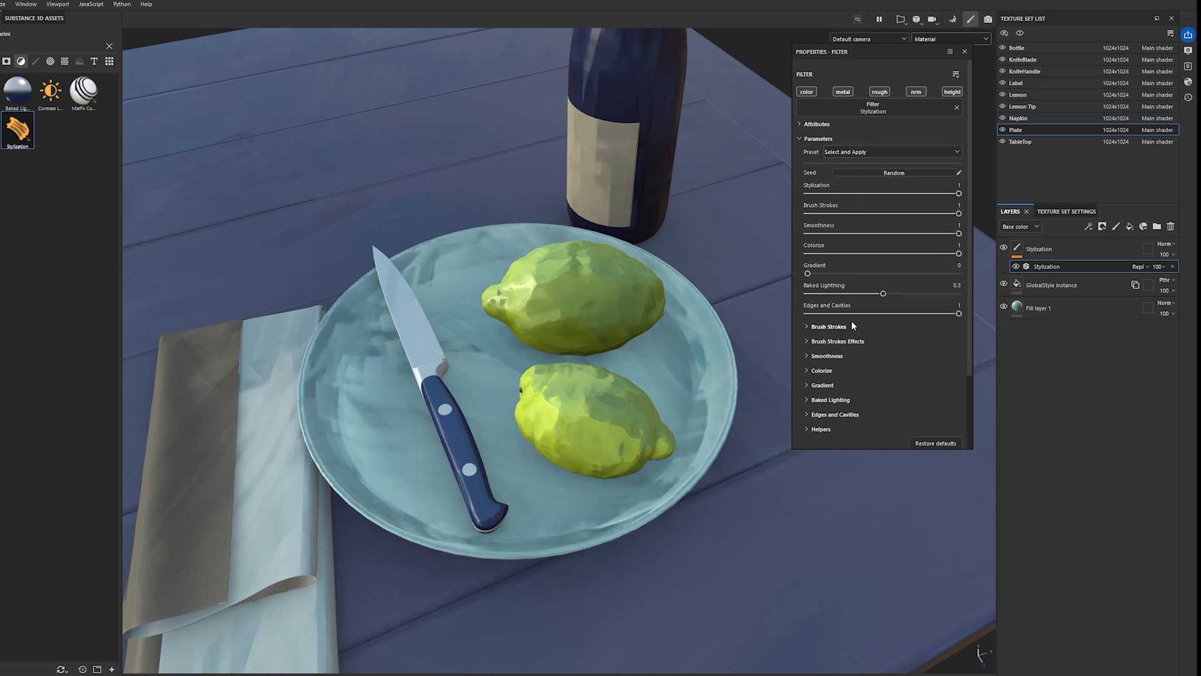
{"action": "scroll", "coordinate": [851, 322], "scroll_direction": "down", "scroll_amount": 2}
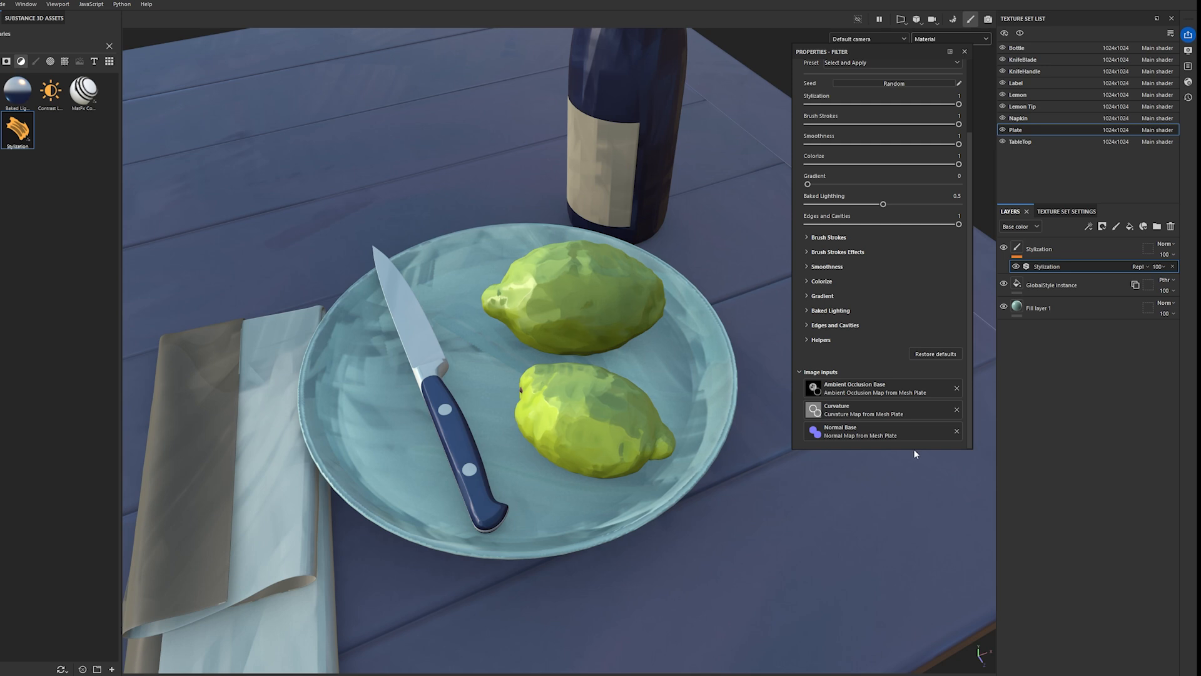
{"action": "left_click_drag", "start_coordinate": [913, 449], "coordinate": [913, 620]}
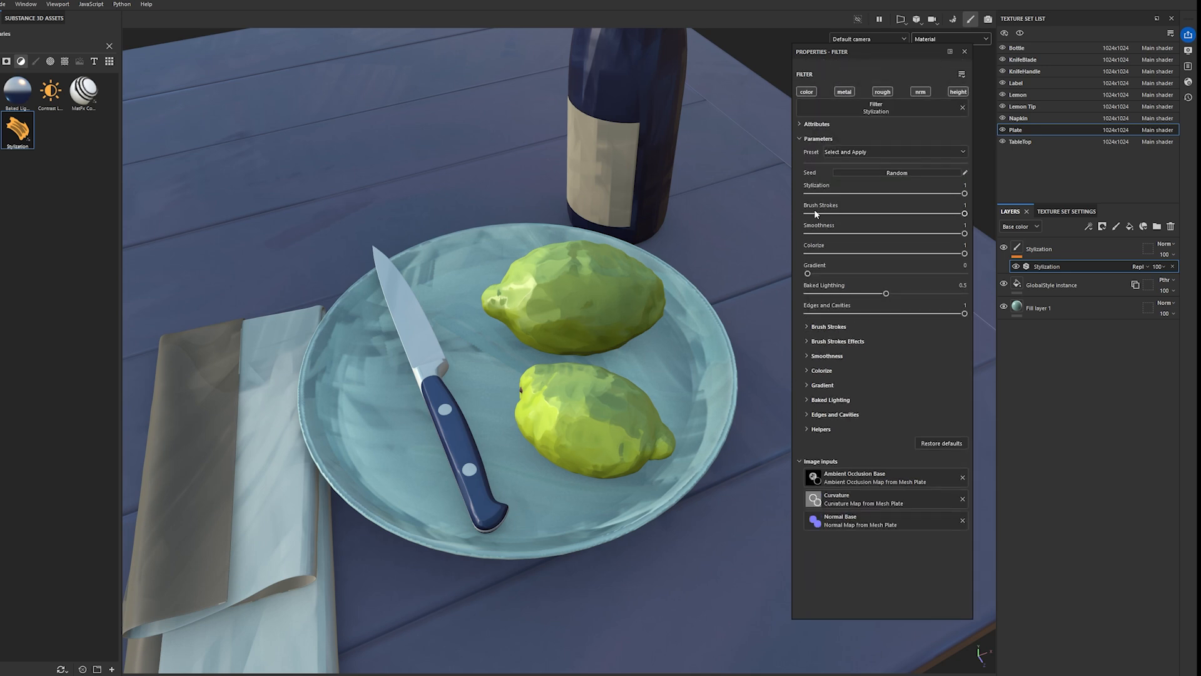
- Try several Strokes Amount values in the Plate filter's Brush Strokes settings, ending at 1680
{"action": "left_click", "coordinate": [806, 326]}
{"action": "scroll", "coordinate": [806, 324], "scroll_direction": "down", "scroll_amount": 4}
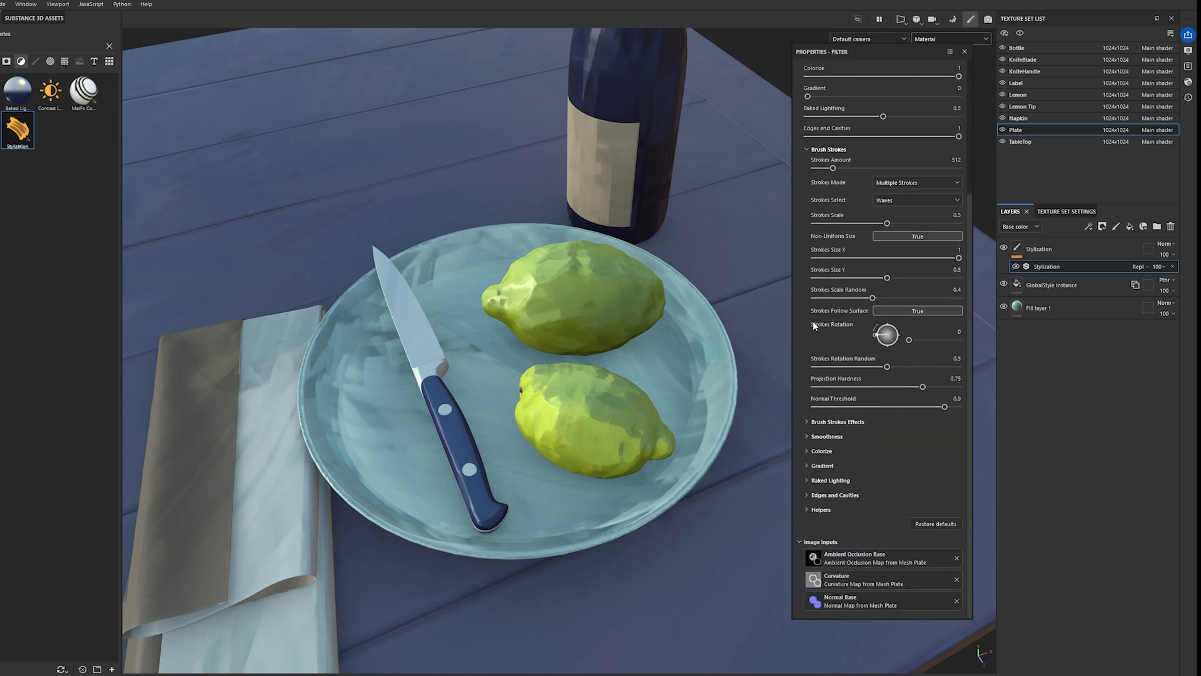
{"action": "left_click", "coordinate": [860, 168]}
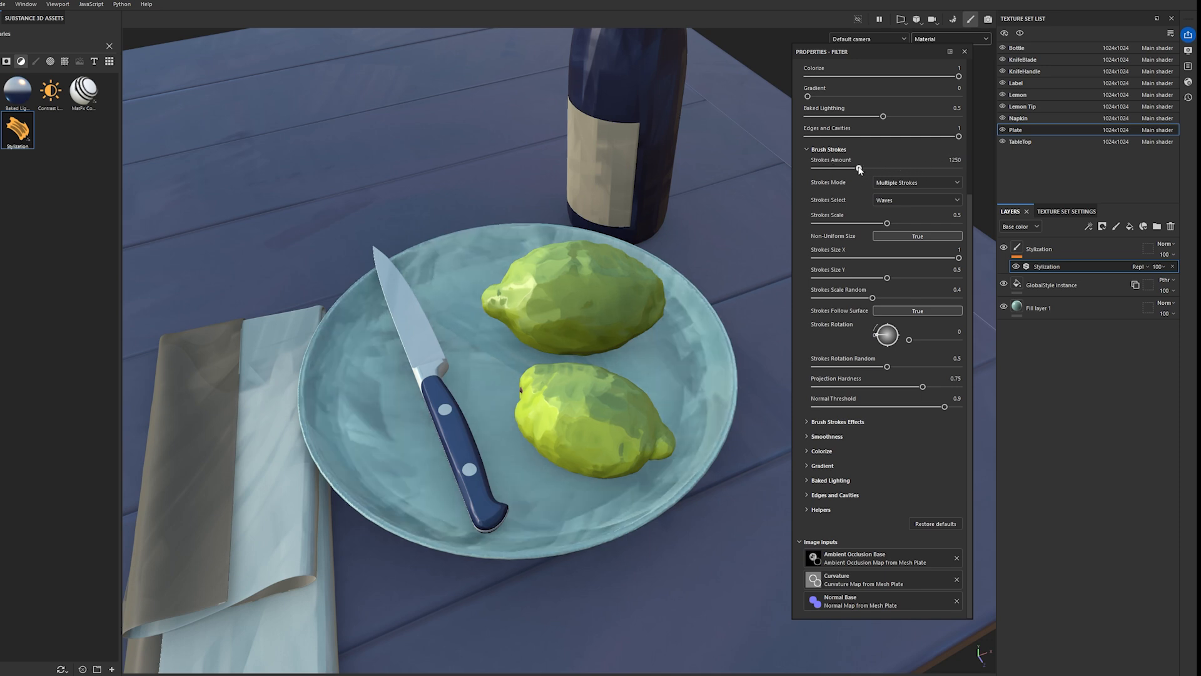
{"action": "left_click", "coordinate": [839, 169]}
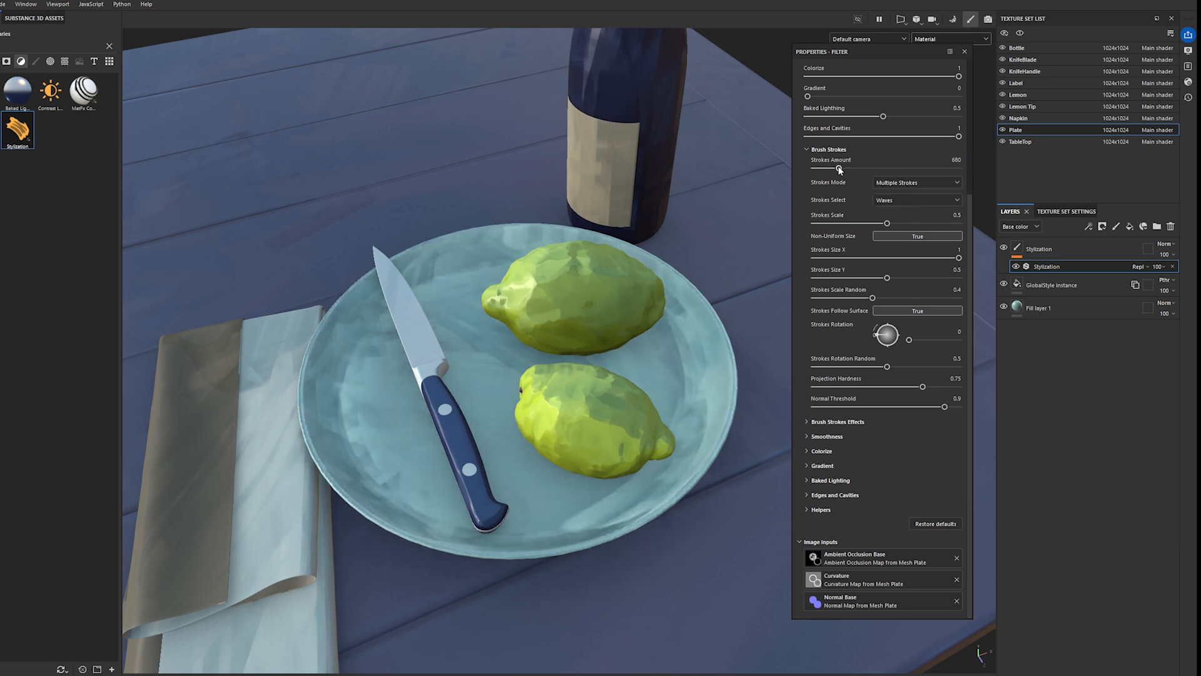
{"action": "left_click", "coordinate": [846, 168]}
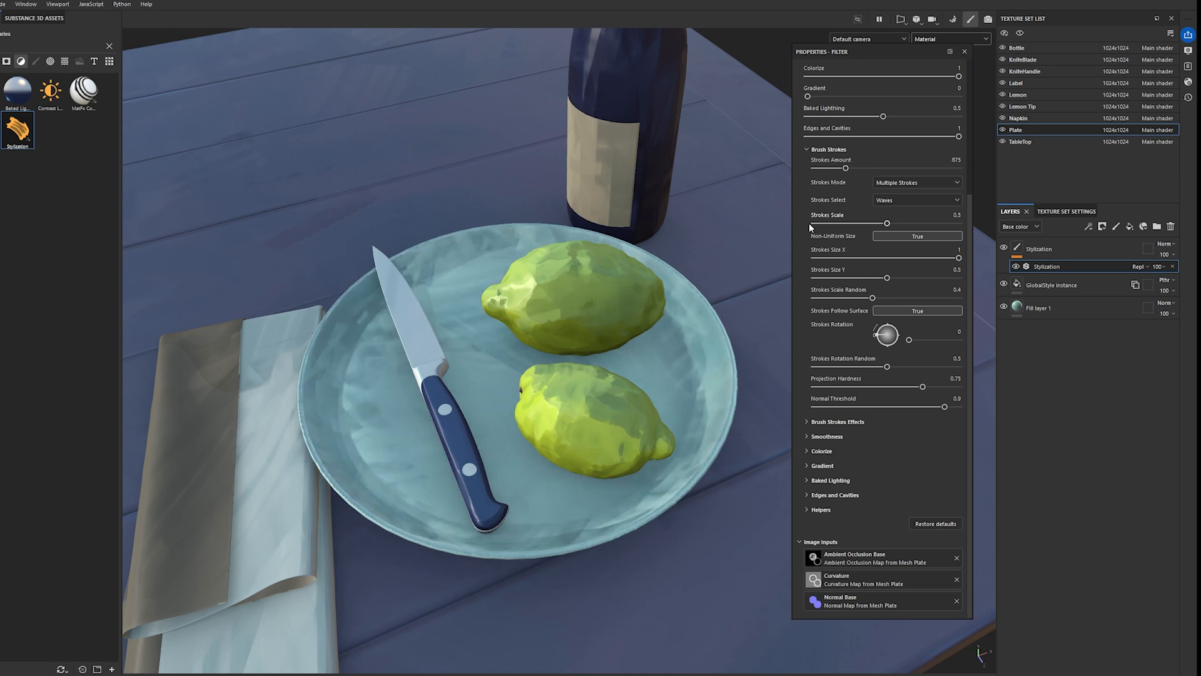
{"action": "scroll", "coordinate": [876, 251], "scroll_direction": "up", "scroll_amount": 3}
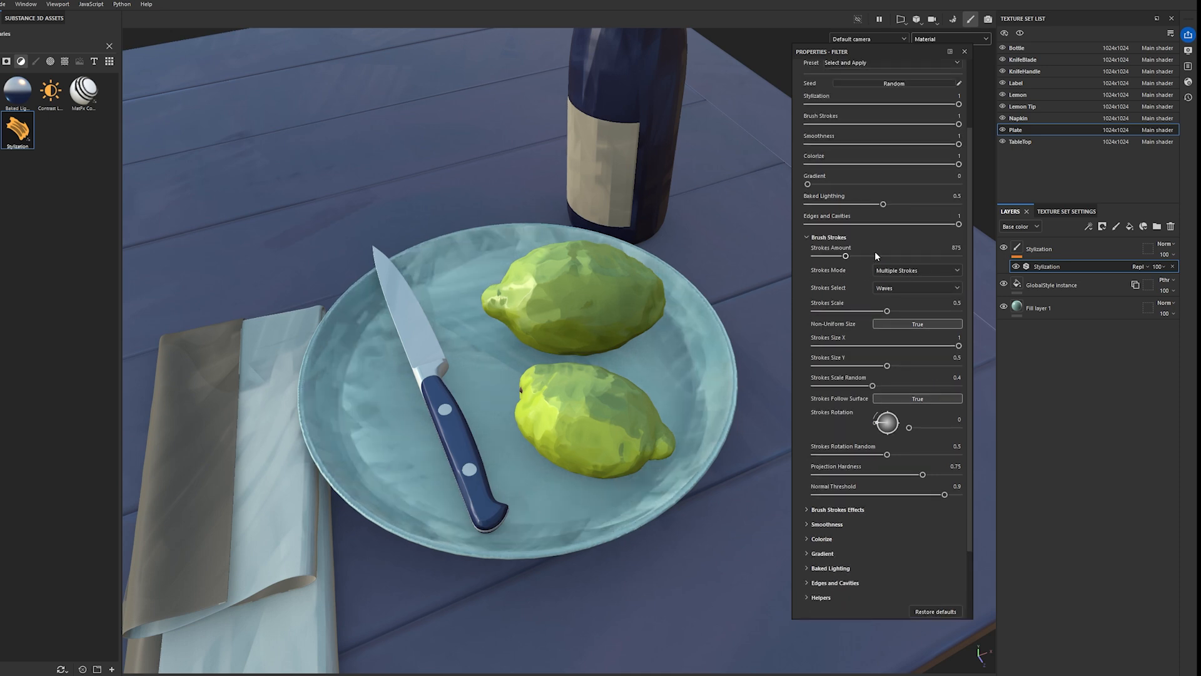
{"action": "scroll", "coordinate": [874, 251], "scroll_direction": "down", "scroll_amount": 3}
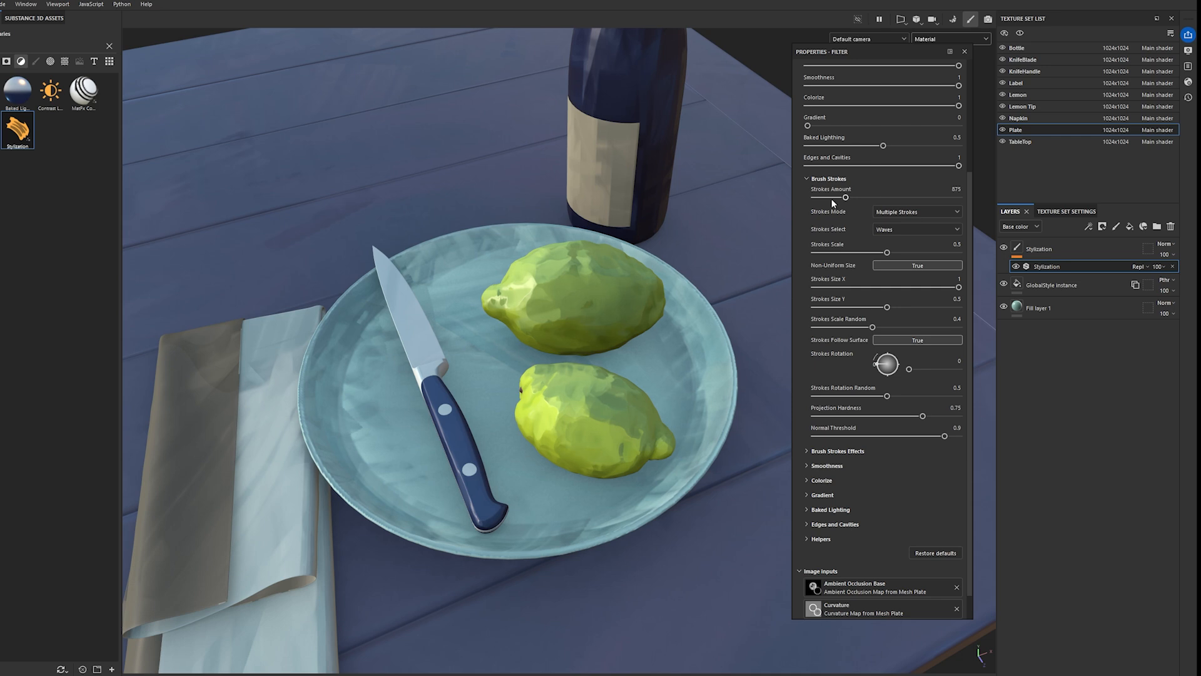
{"action": "left_click_drag", "start_coordinate": [846, 196], "coordinate": [920, 196]}
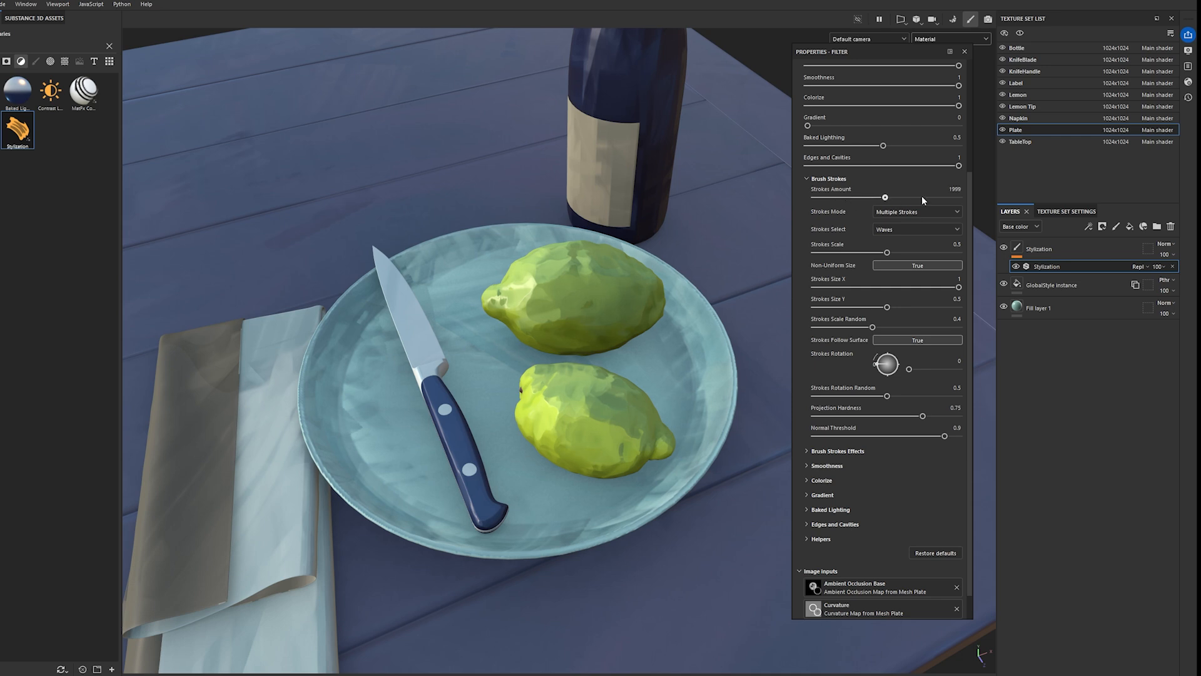
{"action": "left_click", "coordinate": [874, 197]}
- Set the Plate filter's Strokes Size Y to 0.6, leaving Strokes Scale at 0.5
{"action": "left_click", "coordinate": [888, 253]}
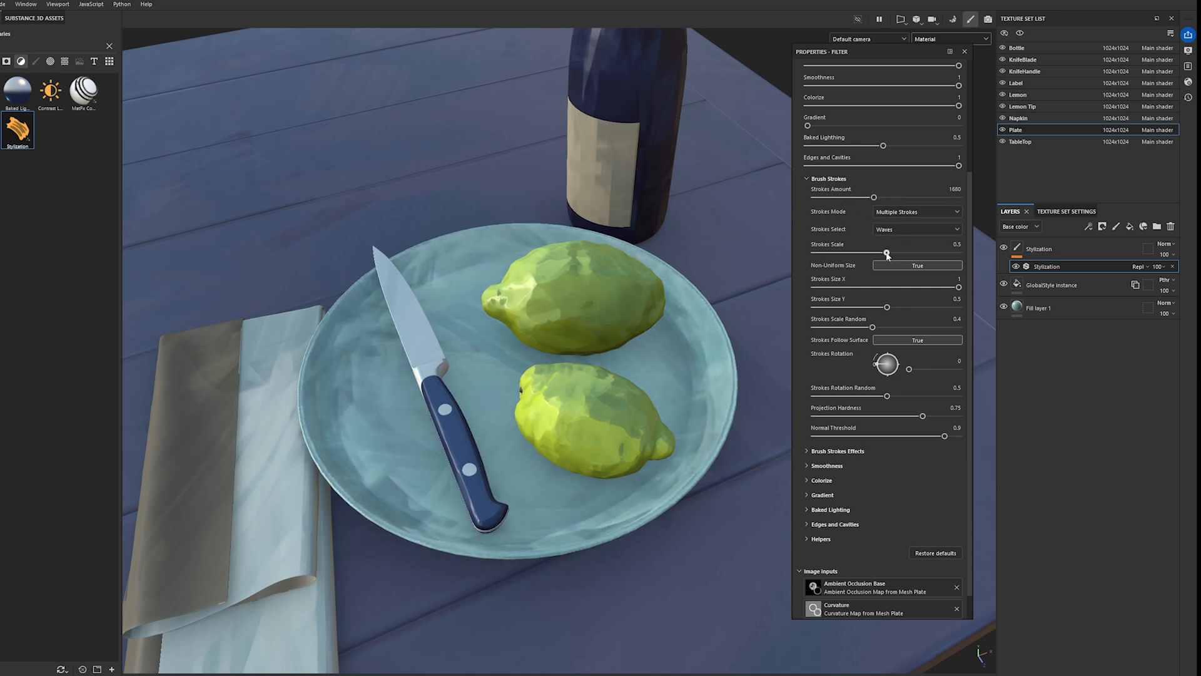
{"action": "left_click_drag", "start_coordinate": [888, 253], "coordinate": [887, 252]}
{"action": "mouse_move", "coordinate": [888, 306]}
{"action": "left_mouse_down"}
{"action": "mouse_move", "coordinate": [842, 307]}
{"action": "mouse_move", "coordinate": [913, 307]}
{"action": "mouse_move", "coordinate": [901, 309]}
{"action": "left_mouse_up"}
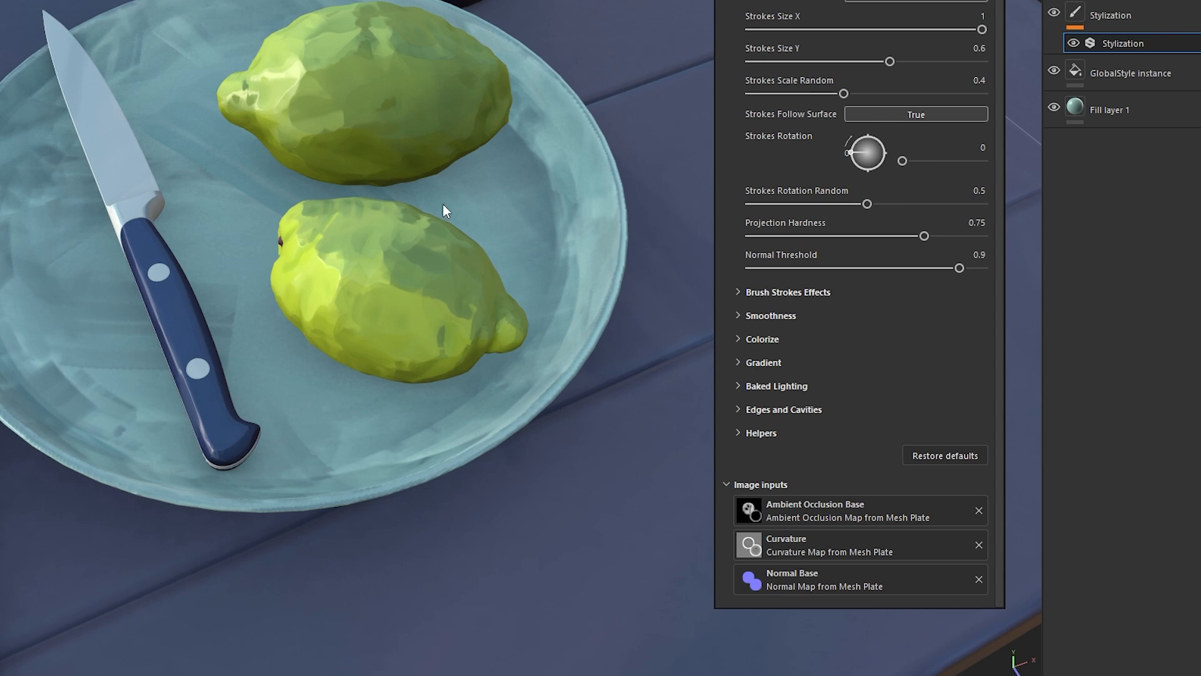
- Display the Brush Strokes Mask helper of the Plate's Stylization filter
{"action": "left_click", "coordinate": [743, 433]}
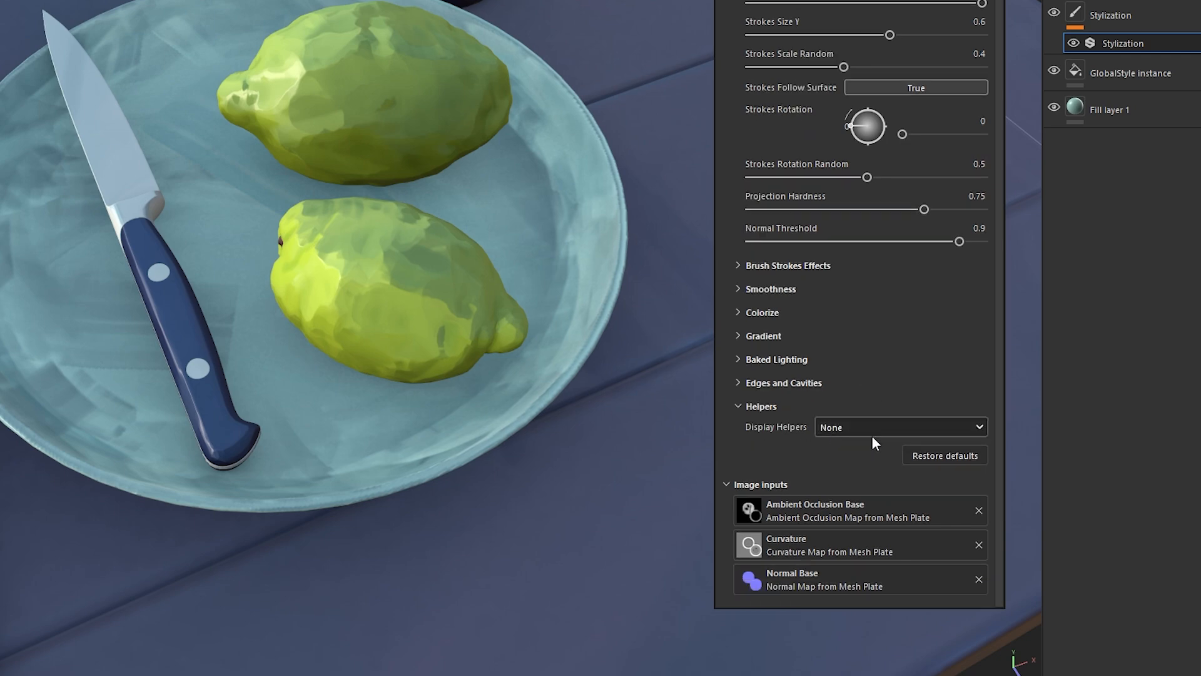
{"action": "left_click", "coordinate": [854, 426]}
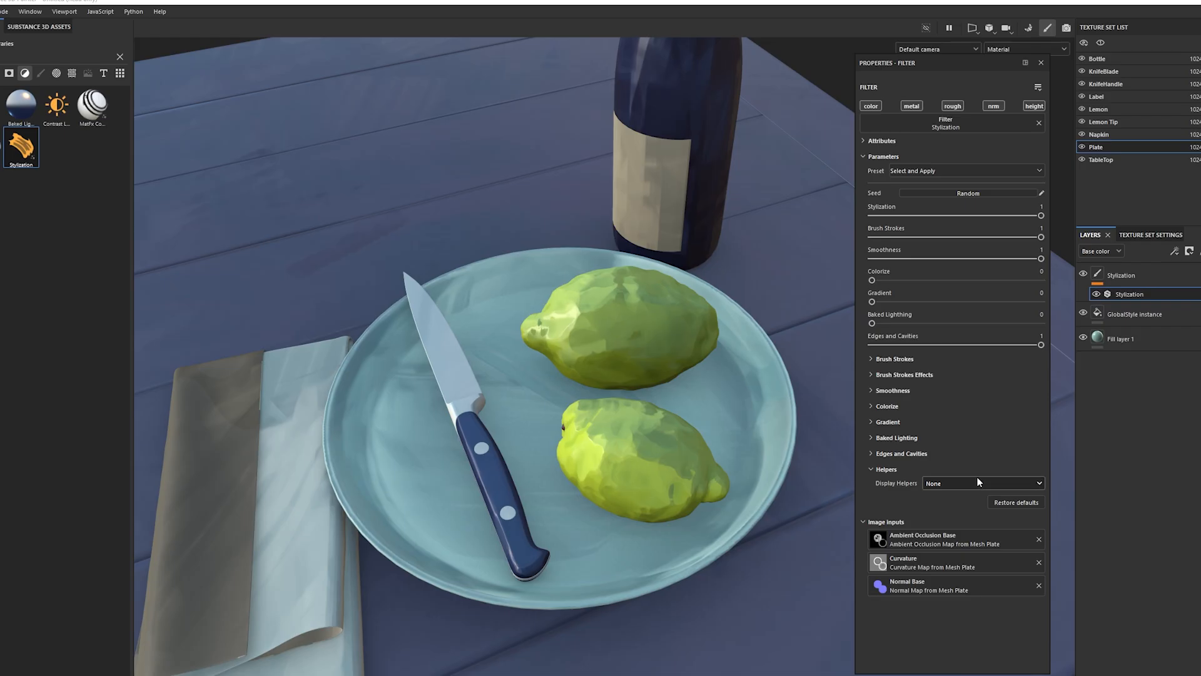
{"action": "left_click", "coordinate": [978, 481]}
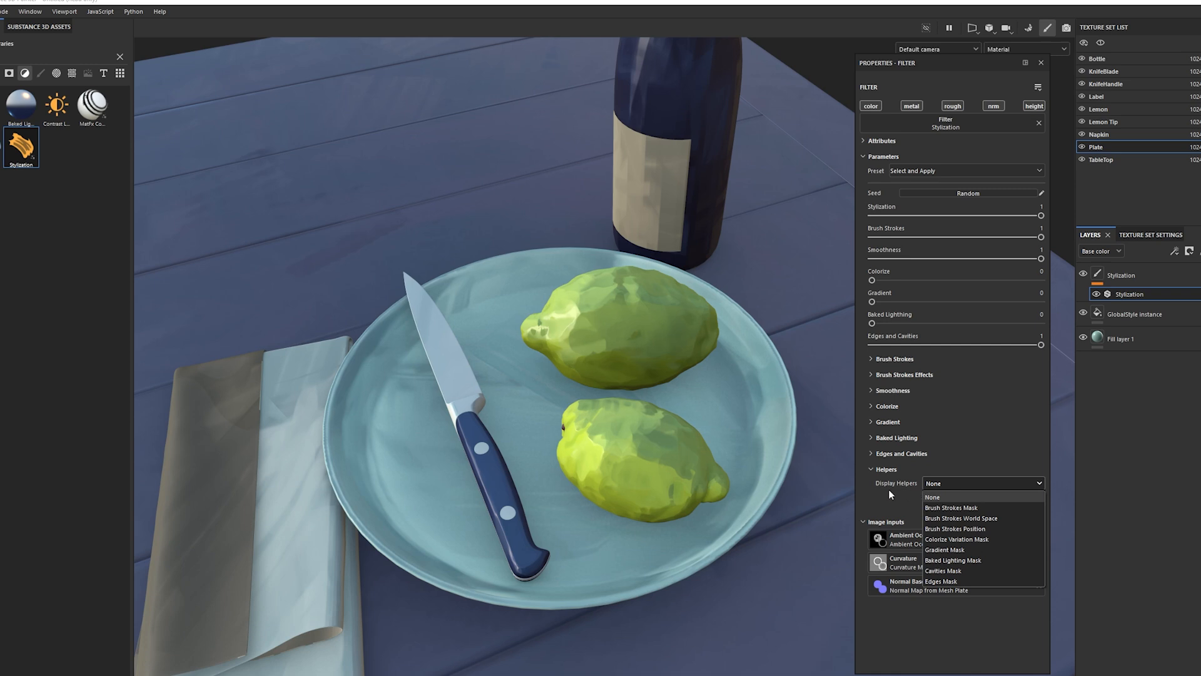
{"action": "left_click", "coordinate": [958, 508]}
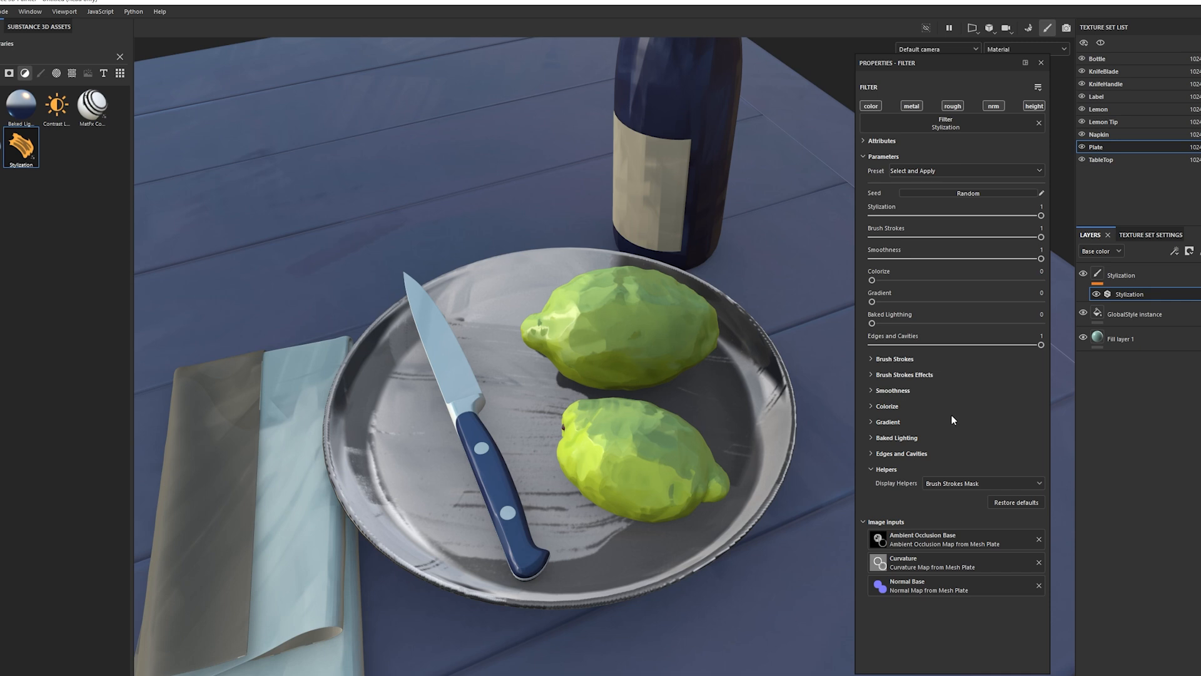
- Set the Plate filter's Strokes Amount to 2360 and Strokes Scale to 0.37 in its Brush Strokes settings
{"action": "left_click", "coordinate": [871, 360]}
{"action": "mouse_move", "coordinate": [899, 378]}
{"action": "left_mouse_down"}
{"action": "mouse_move", "coordinate": [999, 377]}
{"action": "mouse_move", "coordinate": [969, 376]}
{"action": "left_mouse_up"}
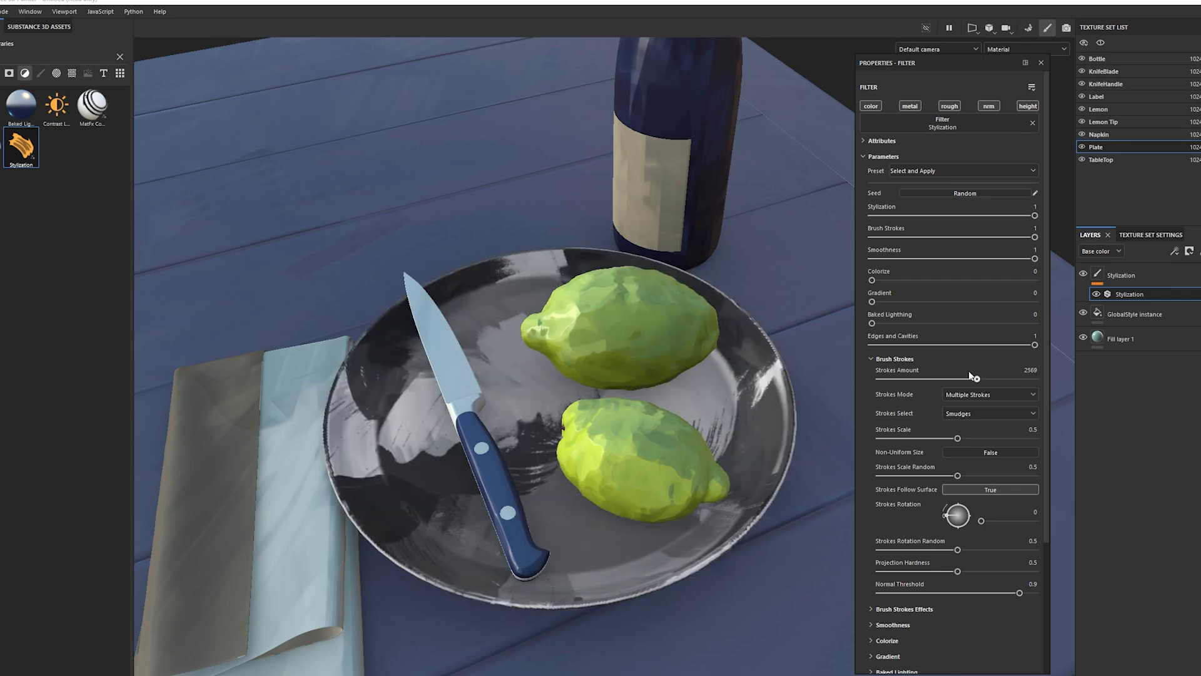
{"action": "mouse_move", "coordinate": [957, 438]}
{"action": "left_mouse_down"}
{"action": "mouse_move", "coordinate": [879, 441]}
{"action": "mouse_move", "coordinate": [999, 429]}
{"action": "mouse_move", "coordinate": [937, 436]}
{"action": "left_mouse_up"}
{"action": "scroll", "coordinate": [935, 439], "scroll_direction": "down", "scroll_amount": 1}
{"action": "scroll", "coordinate": [935, 440], "scroll_direction": "down", "scroll_amount": 3}
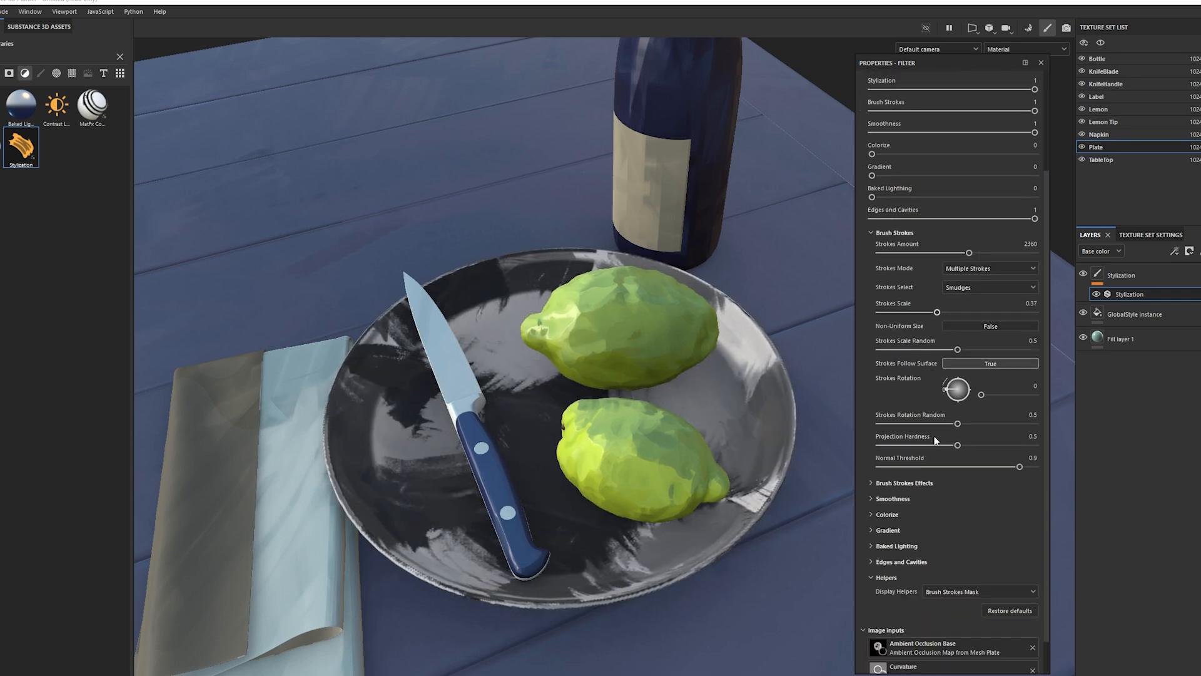
- Try the Waves and Smudges stroke types in the Plate filter's Strokes Select setting, ending at Splatters
{"action": "scroll", "coordinate": [948, 369], "scroll_direction": "up", "scroll_amount": 2}
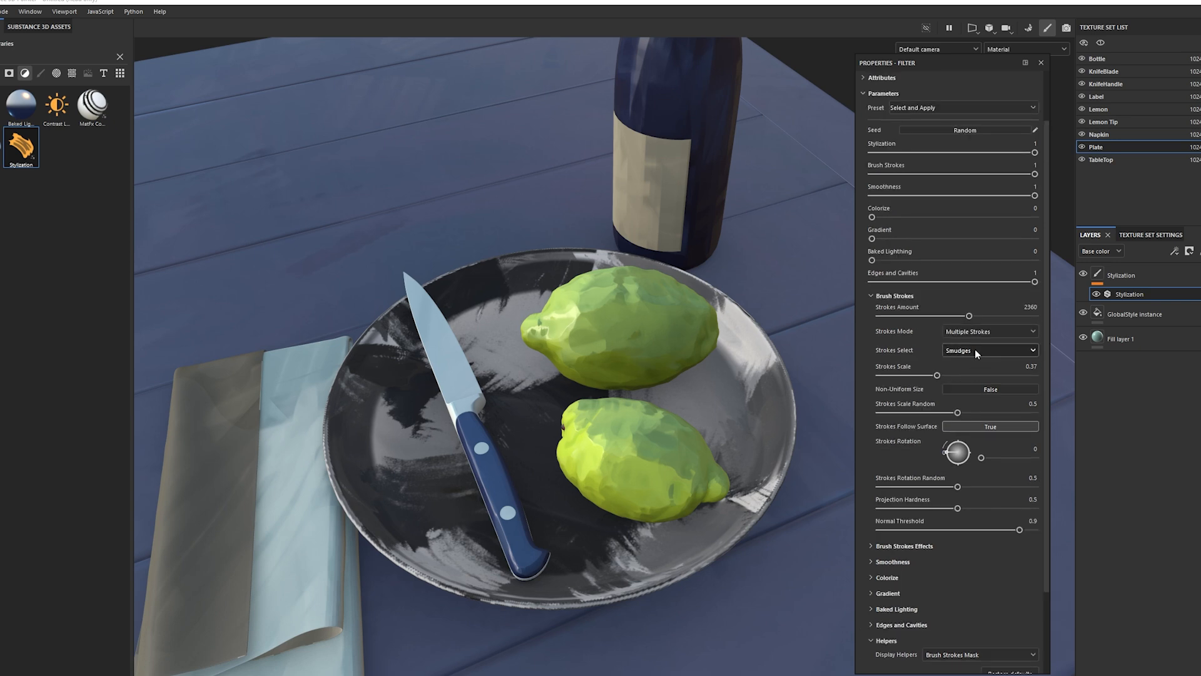
{"action": "left_click", "coordinate": [976, 351]}
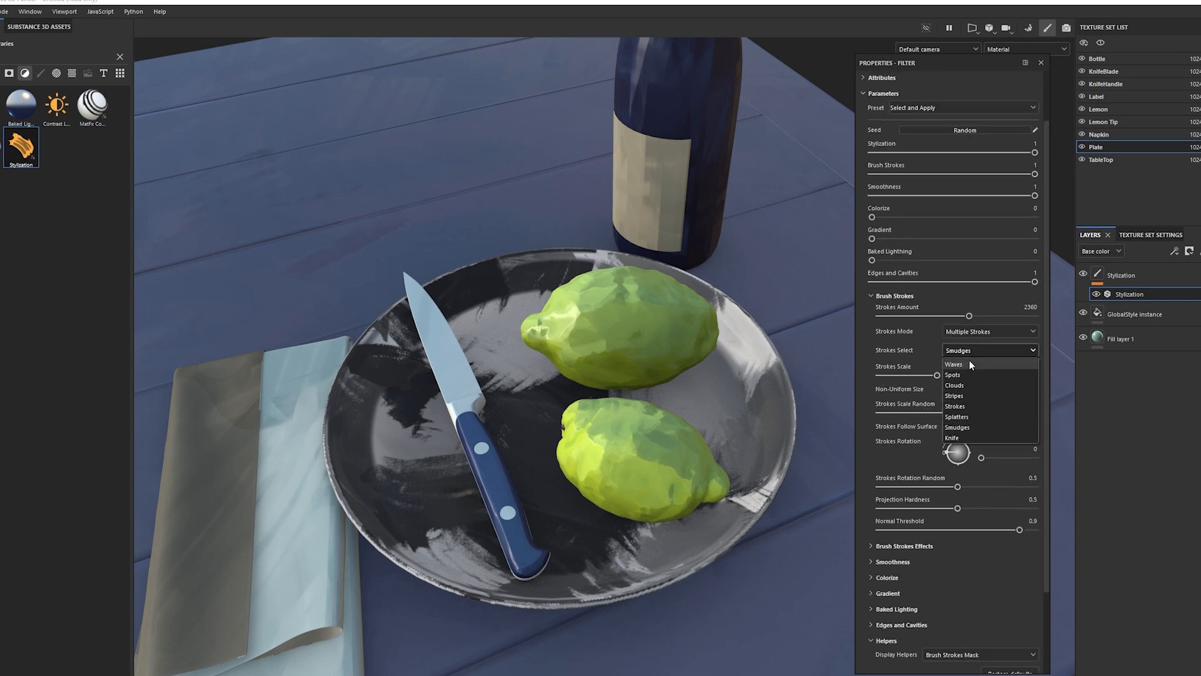
{"action": "left_click", "coordinate": [970, 361]}
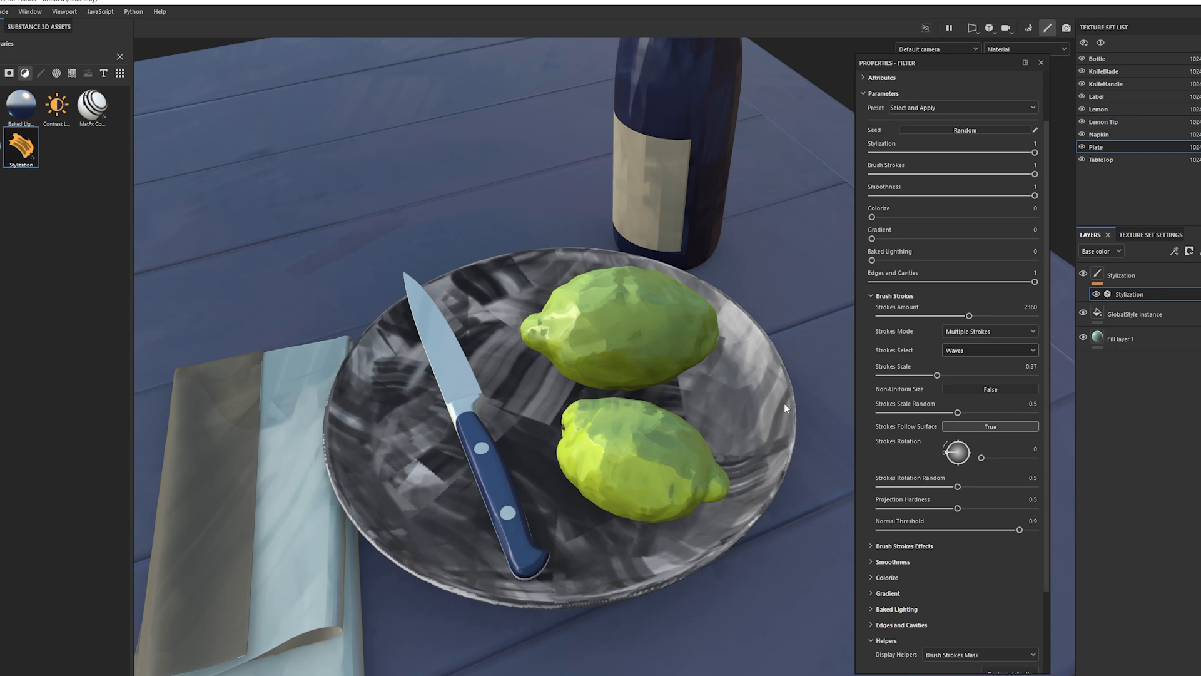
{"action": "left_click", "coordinate": [961, 351]}
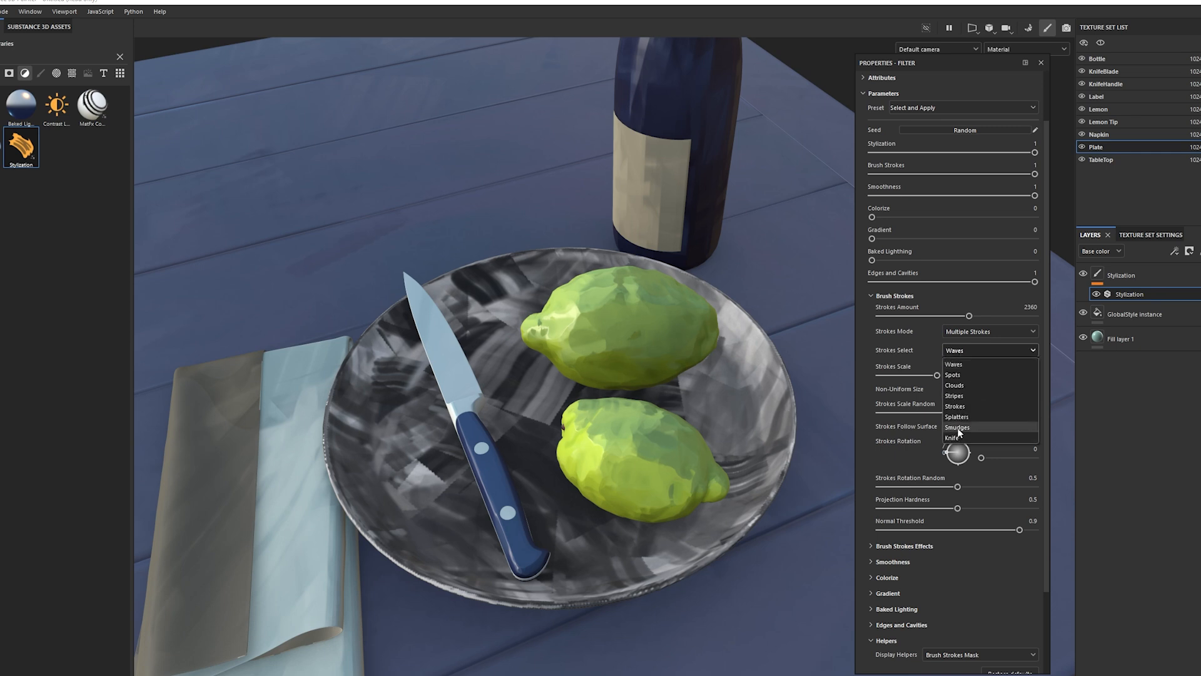
{"action": "left_click", "coordinate": [959, 432]}
{"action": "left_click", "coordinate": [962, 349]}
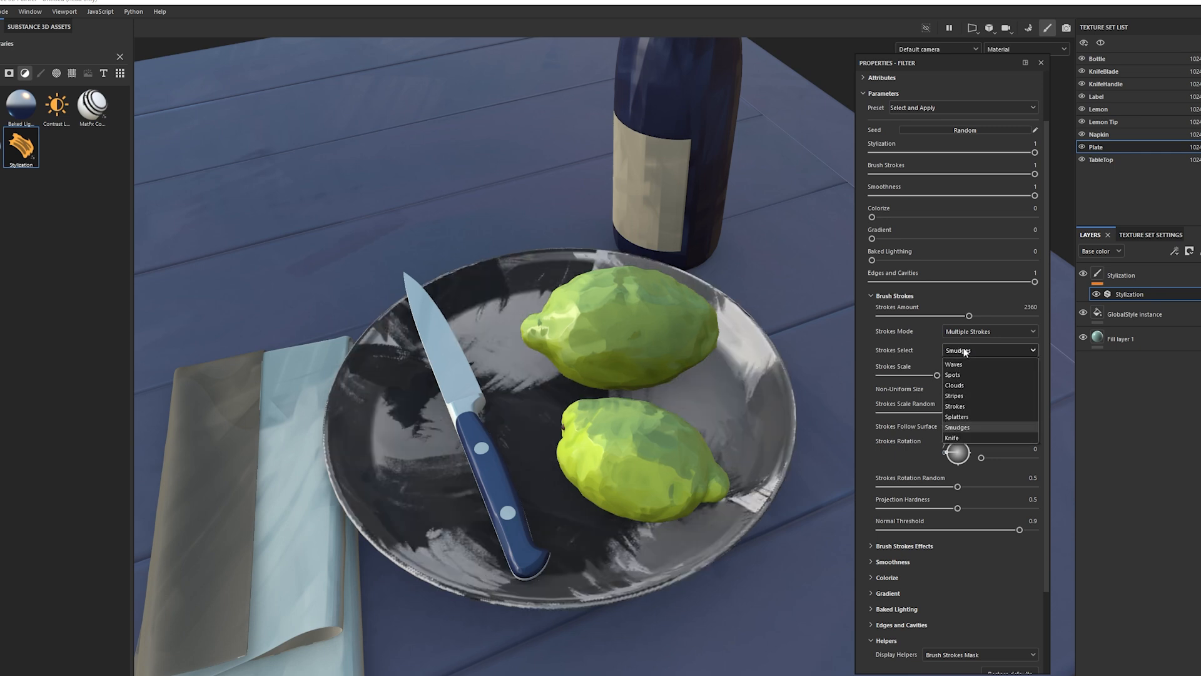
{"action": "left_click", "coordinate": [955, 385]}
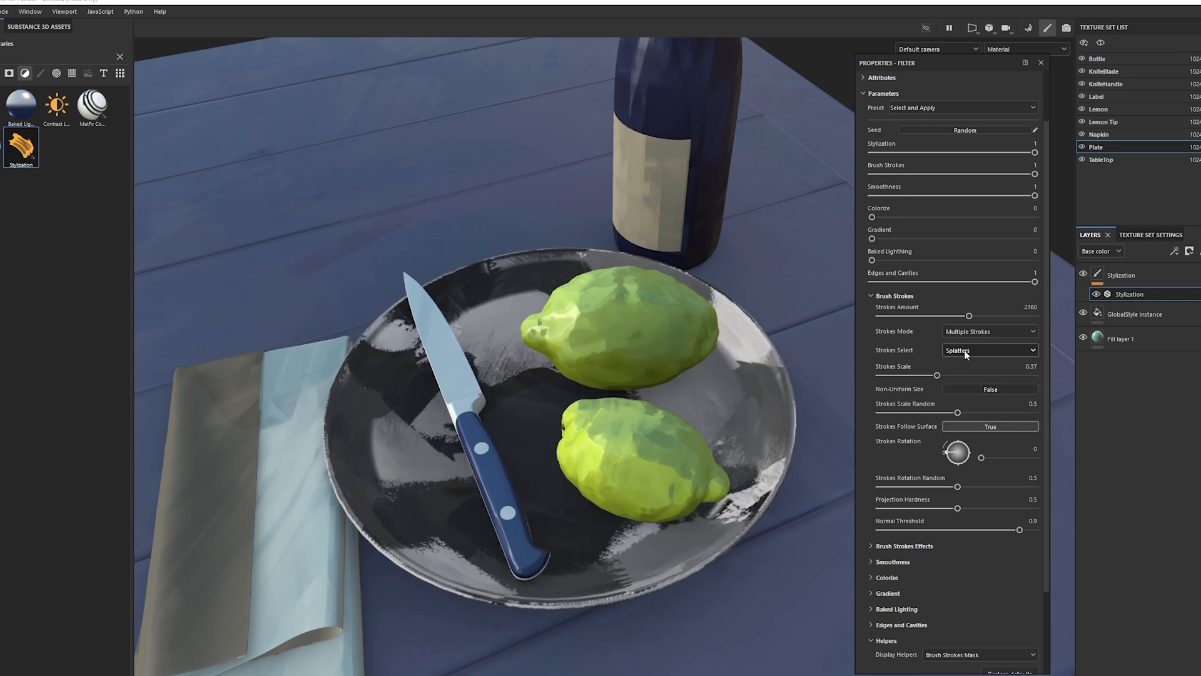
- Set the plate's stylization brush strokes to Smudges, with a Strokes Scale of 0.43 and a Strokes Amount of 2249
{"action": "left_click", "coordinate": [961, 351]}
{"action": "left_click", "coordinate": [962, 416]}
{"action": "mouse_move", "coordinate": [936, 375]}
{"action": "left_mouse_down"}
{"action": "mouse_move", "coordinate": [927, 378]}
{"action": "mouse_move", "coordinate": [963, 376]}
{"action": "mouse_move", "coordinate": [935, 378]}
{"action": "mouse_move", "coordinate": [946, 378]}
{"action": "left_mouse_up"}
{"action": "left_click", "coordinate": [958, 354]}
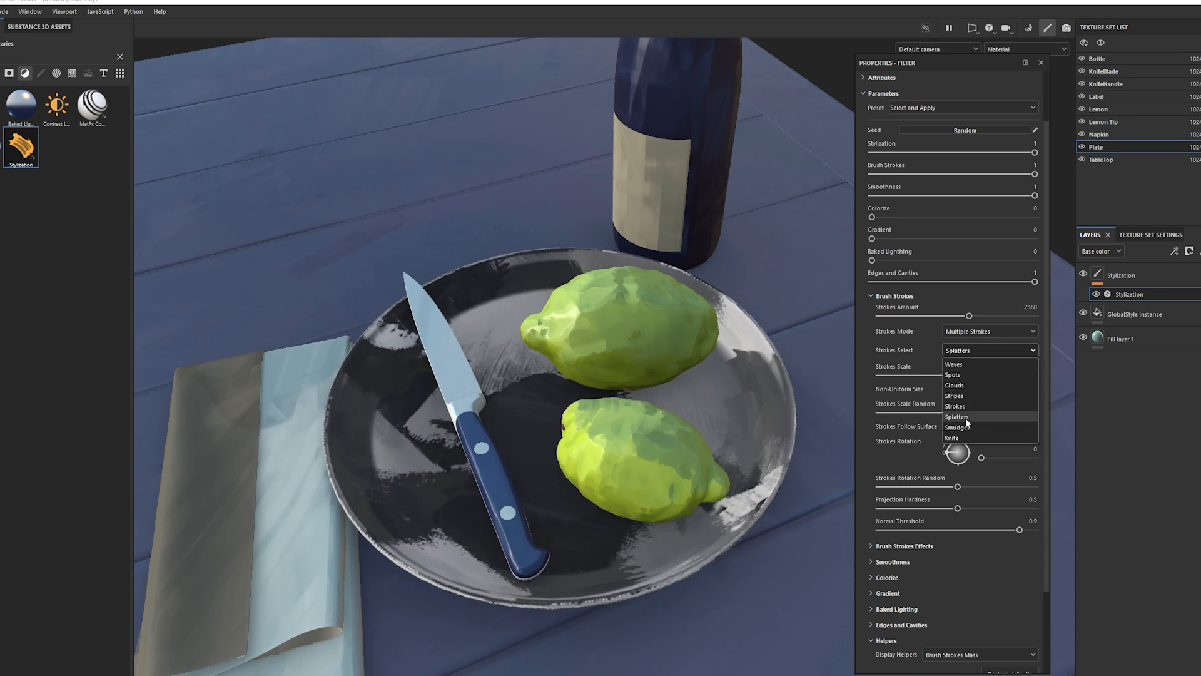
{"action": "left_click", "coordinate": [966, 426]}
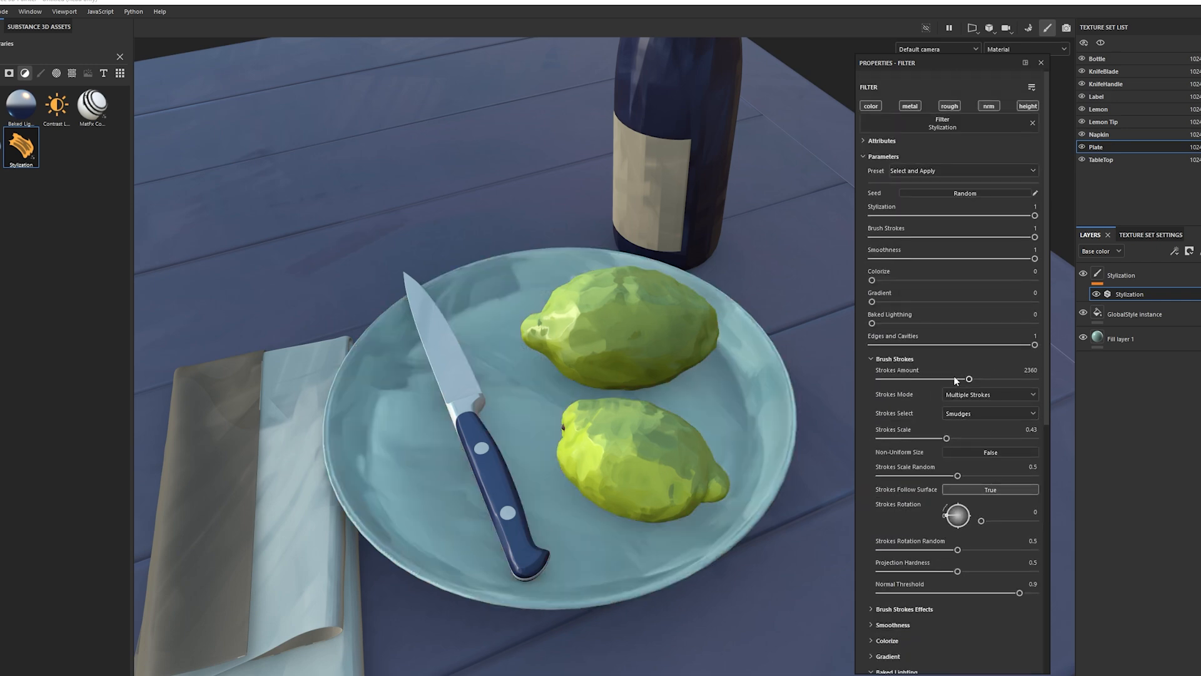
{"action": "mouse_move", "coordinate": [967, 379]}
{"action": "left_mouse_down"}
{"action": "mouse_move", "coordinate": [1001, 380]}
{"action": "mouse_move", "coordinate": [938, 380]}
{"action": "mouse_move", "coordinate": [965, 379]}
{"action": "left_mouse_up"}
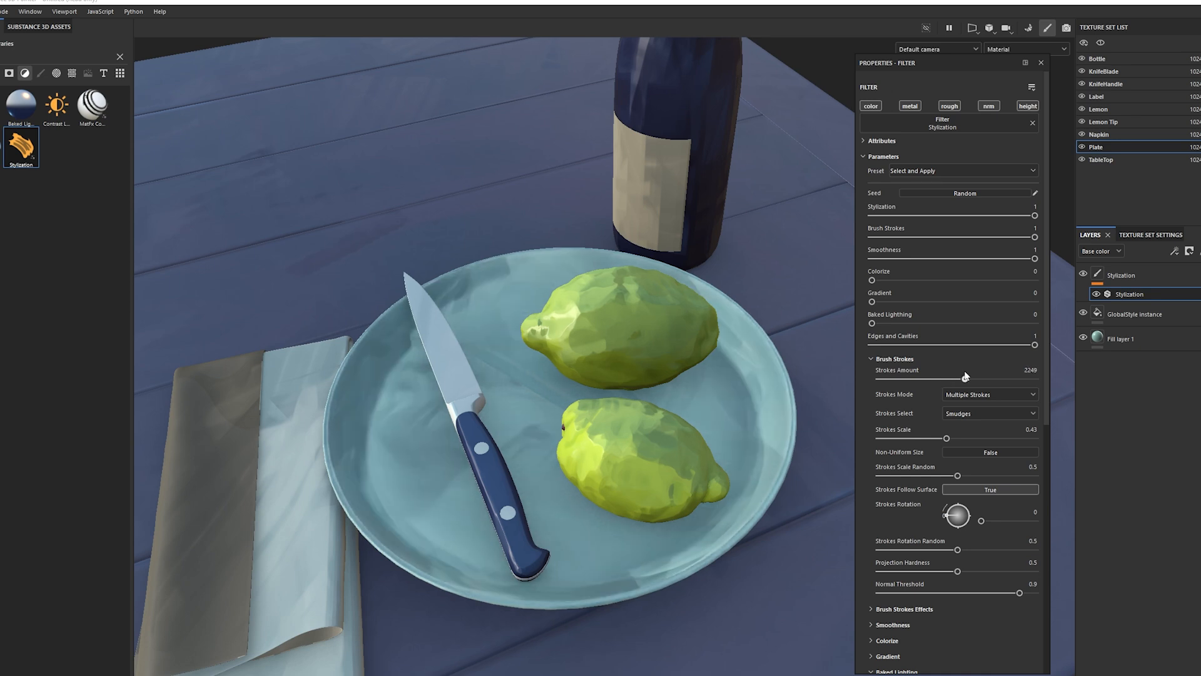
- Display only the Normal channel in the viewport and examine the brush strokes on the plate up close
{"action": "scroll", "coordinate": [946, 491], "scroll_direction": "down", "scroll_amount": 5}
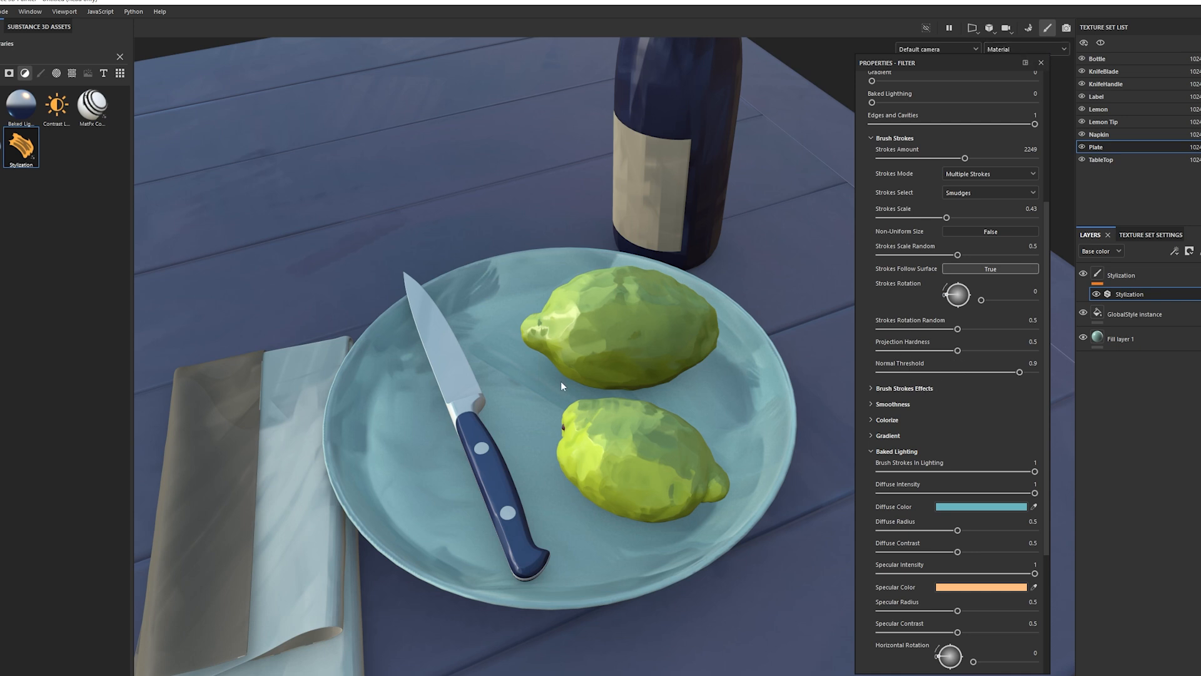
{"action": "left_click", "coordinate": [1004, 50]}
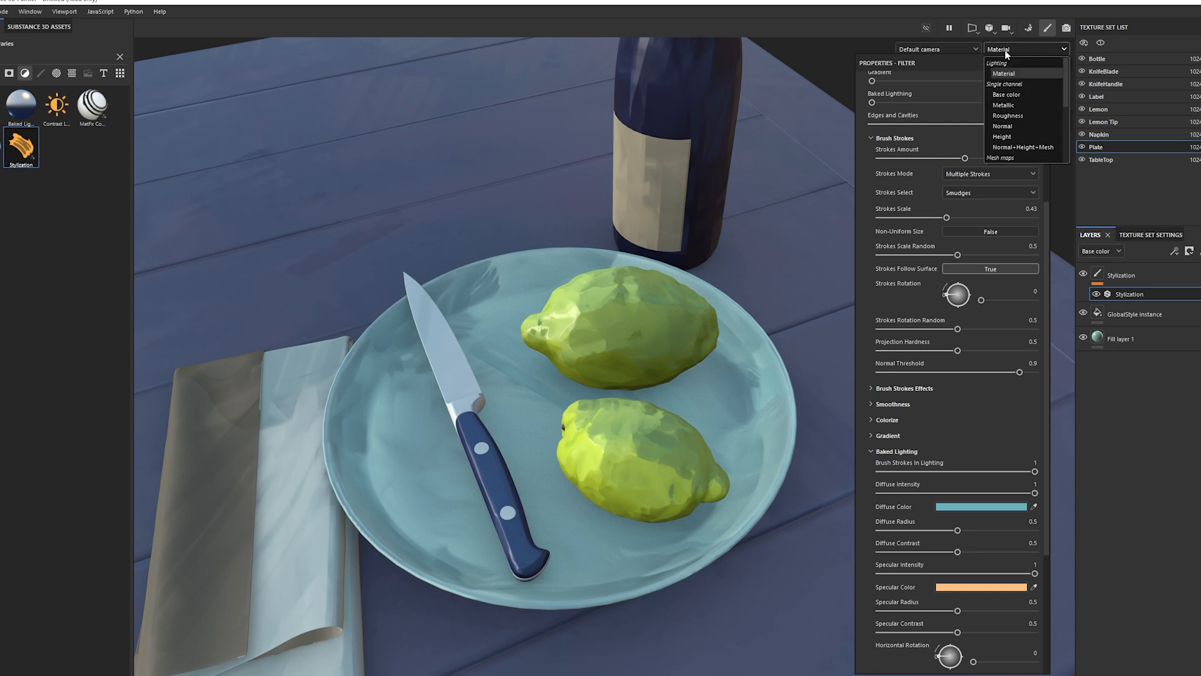
{"action": "left_click", "coordinate": [1010, 122]}
{"action": "left_click_drag", "start_coordinate": [495, 418], "coordinate": [530, 452], "text": "alt"}
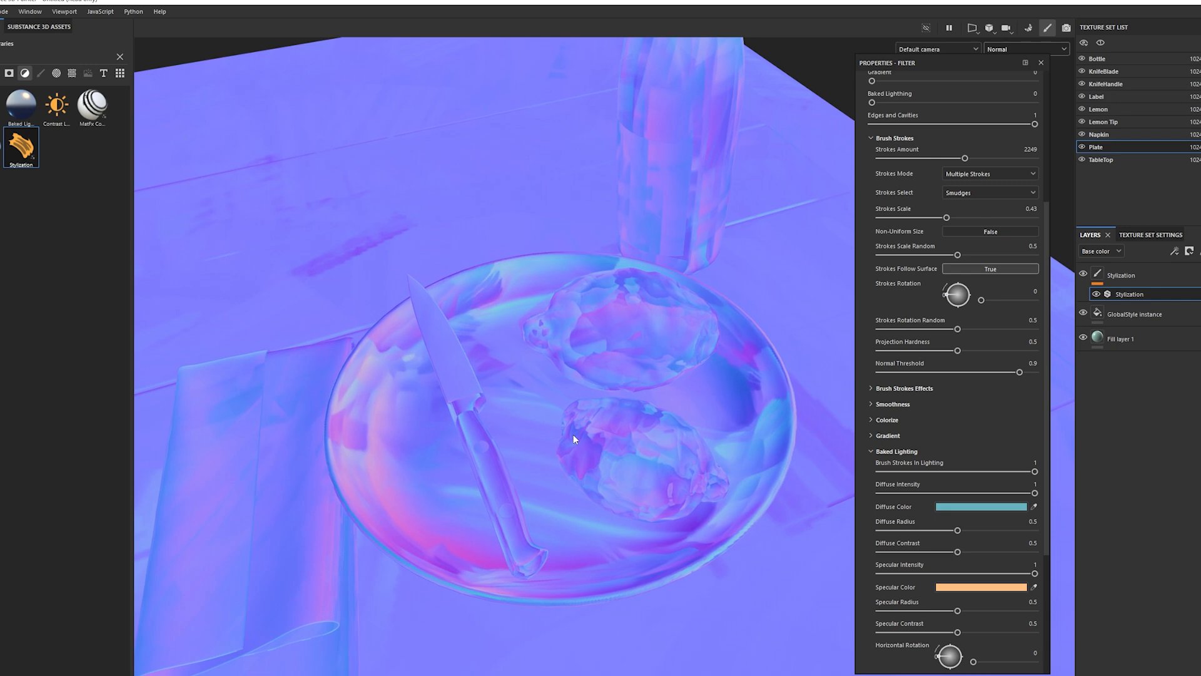
{"action": "left_click_drag", "start_coordinate": [573, 434], "coordinate": [525, 410], "text": "alt"}
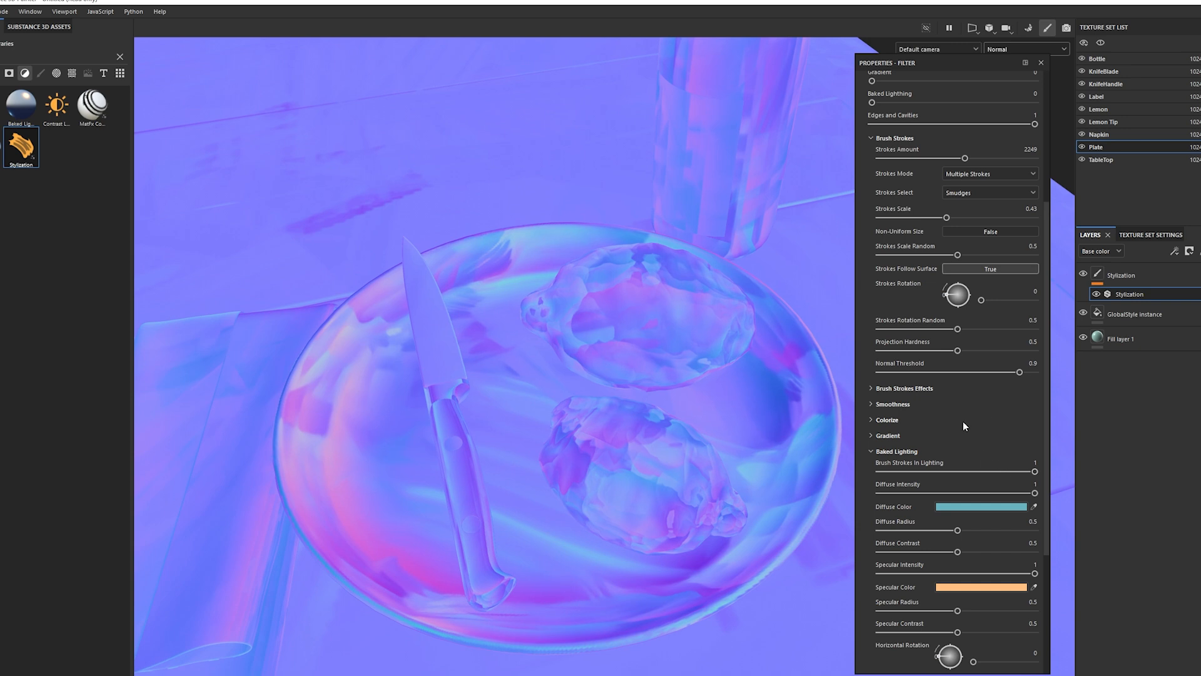
- Set the Projection Hardness of the plate's brush strokes to 0.53
{"action": "mouse_move", "coordinate": [957, 350]}
{"action": "left_mouse_down"}
{"action": "mouse_move", "coordinate": [941, 351]}
{"action": "mouse_move", "coordinate": [962, 349]}
{"action": "left_mouse_up"}
{"action": "scroll", "coordinate": [954, 344], "scroll_direction": "up", "scroll_amount": 1}
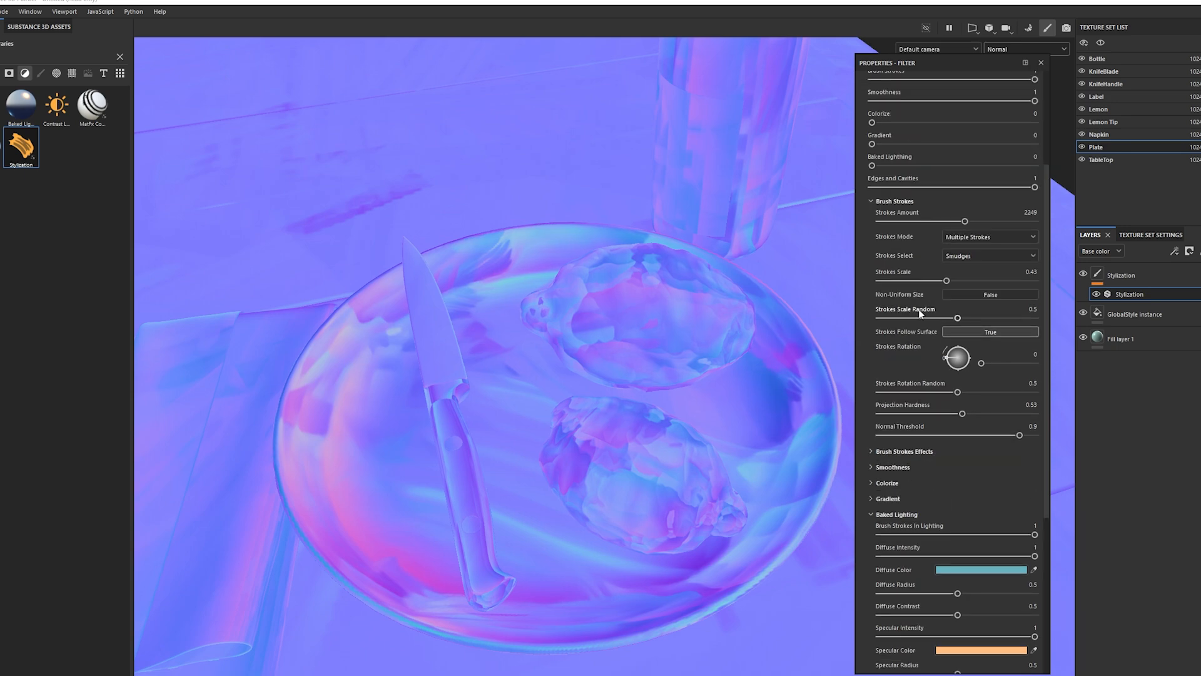
{"action": "scroll", "coordinate": [919, 255], "scroll_direction": "up", "scroll_amount": 1}
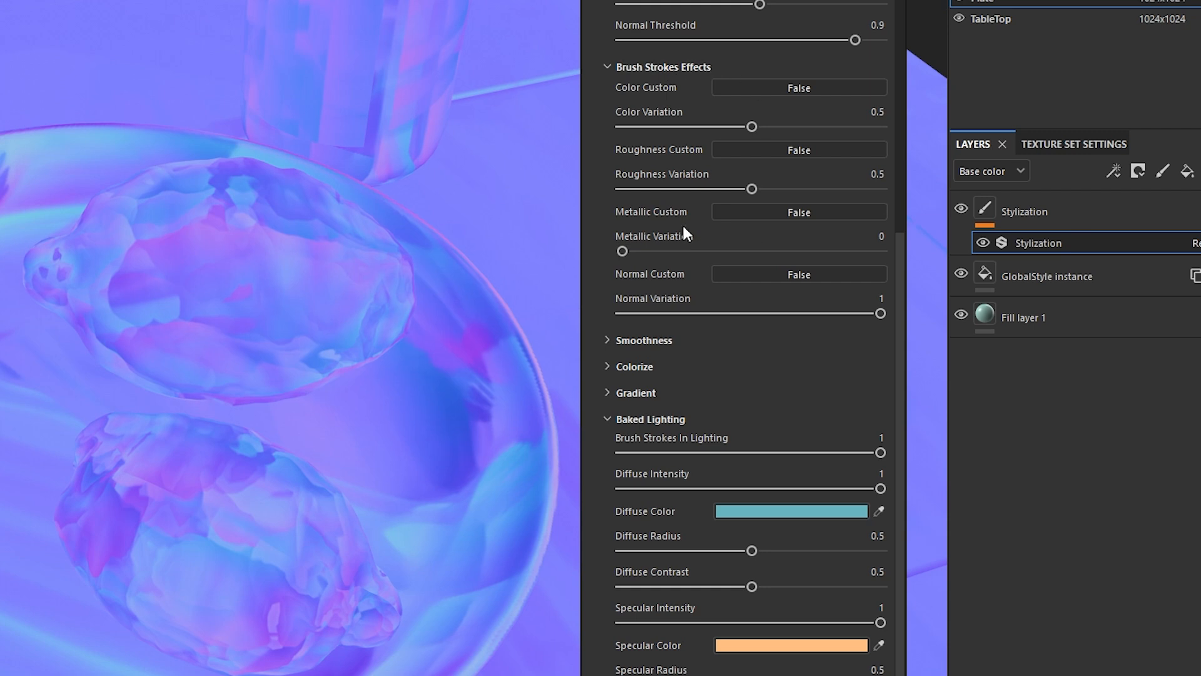
- Enable Normal Custom in the plate's Brush Strokes Effects and set Normal Random to 0.18
{"action": "left_click", "coordinate": [811, 276]}
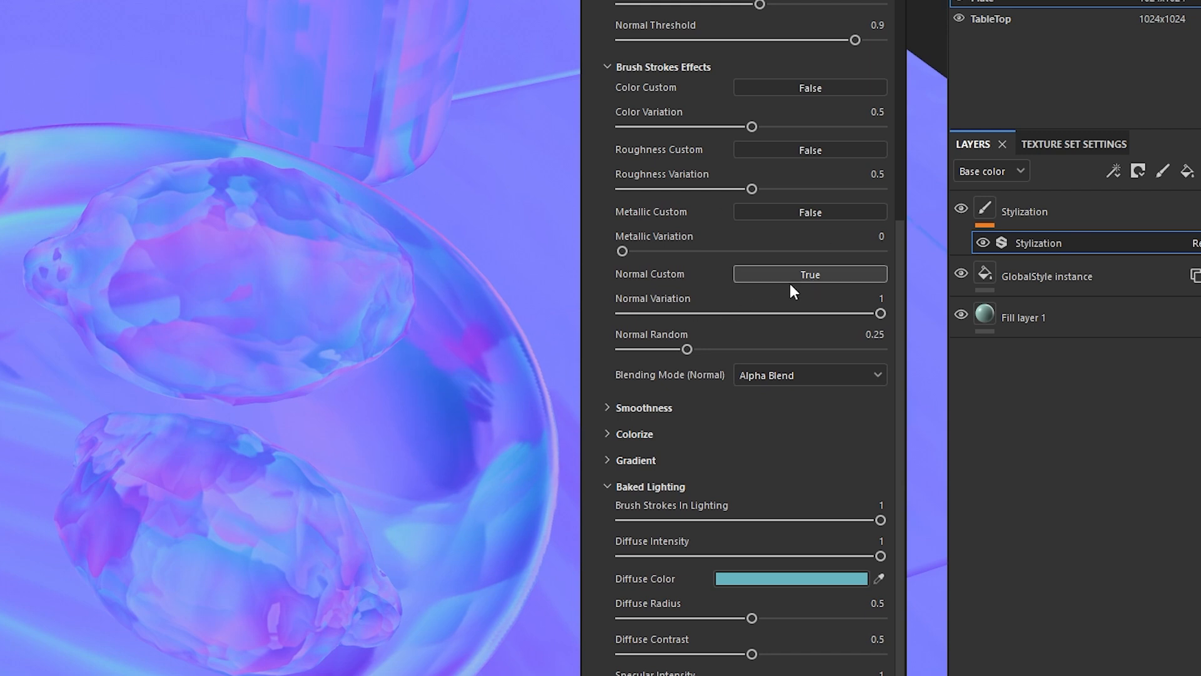
{"action": "mouse_move", "coordinate": [687, 352]}
{"action": "left_mouse_down"}
{"action": "mouse_move", "coordinate": [828, 348]}
{"action": "mouse_move", "coordinate": [732, 349]}
{"action": "left_mouse_up"}
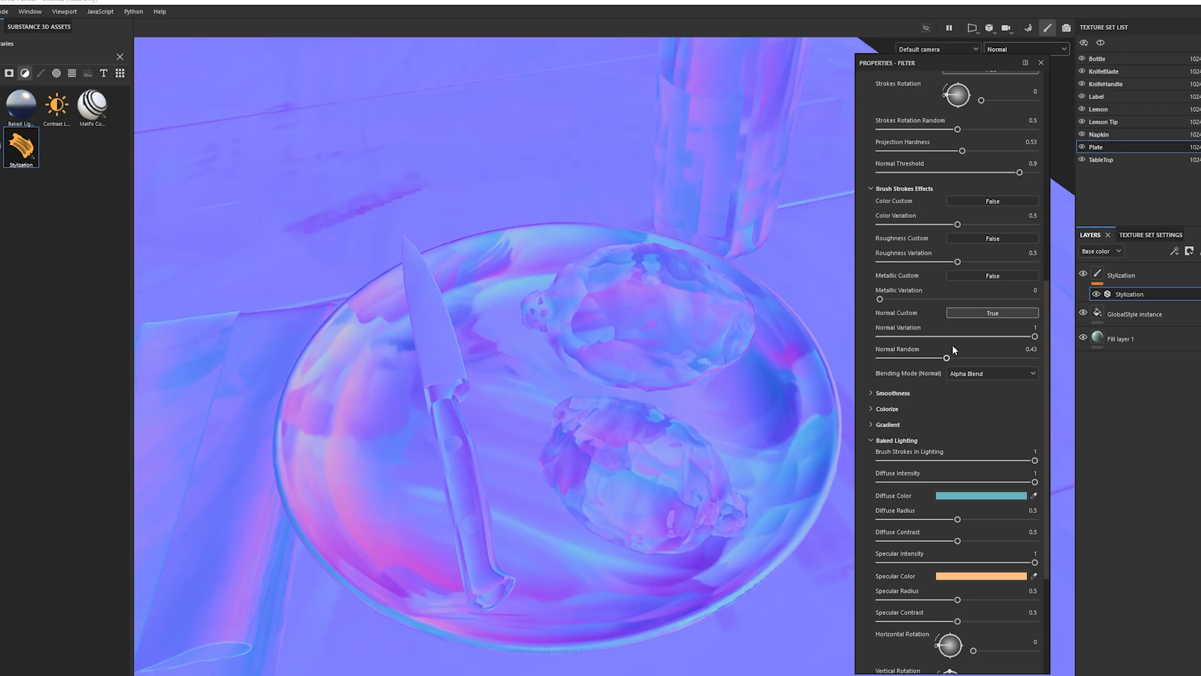
{"action": "mouse_move", "coordinate": [948, 358]}
{"action": "left_mouse_down"}
{"action": "mouse_move", "coordinate": [1043, 354]}
{"action": "mouse_move", "coordinate": [955, 359]}
{"action": "mouse_move", "coordinate": [993, 358]}
{"action": "mouse_move", "coordinate": [907, 334]}
{"action": "mouse_move", "coordinate": [1060, 341]}
{"action": "left_mouse_up"}
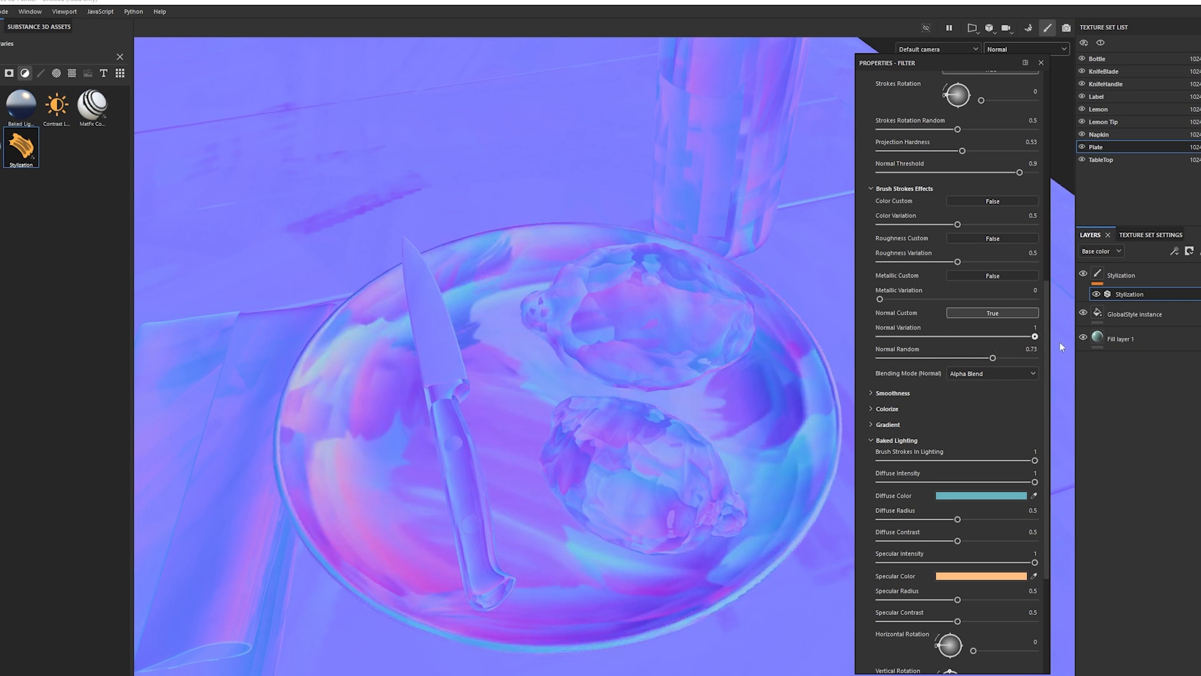
{"action": "mouse_move", "coordinate": [950, 361]}
{"action": "left_mouse_down"}
{"action": "mouse_move", "coordinate": [905, 360]}
{"action": "mouse_move", "coordinate": [990, 358]}
{"action": "left_mouse_up"}
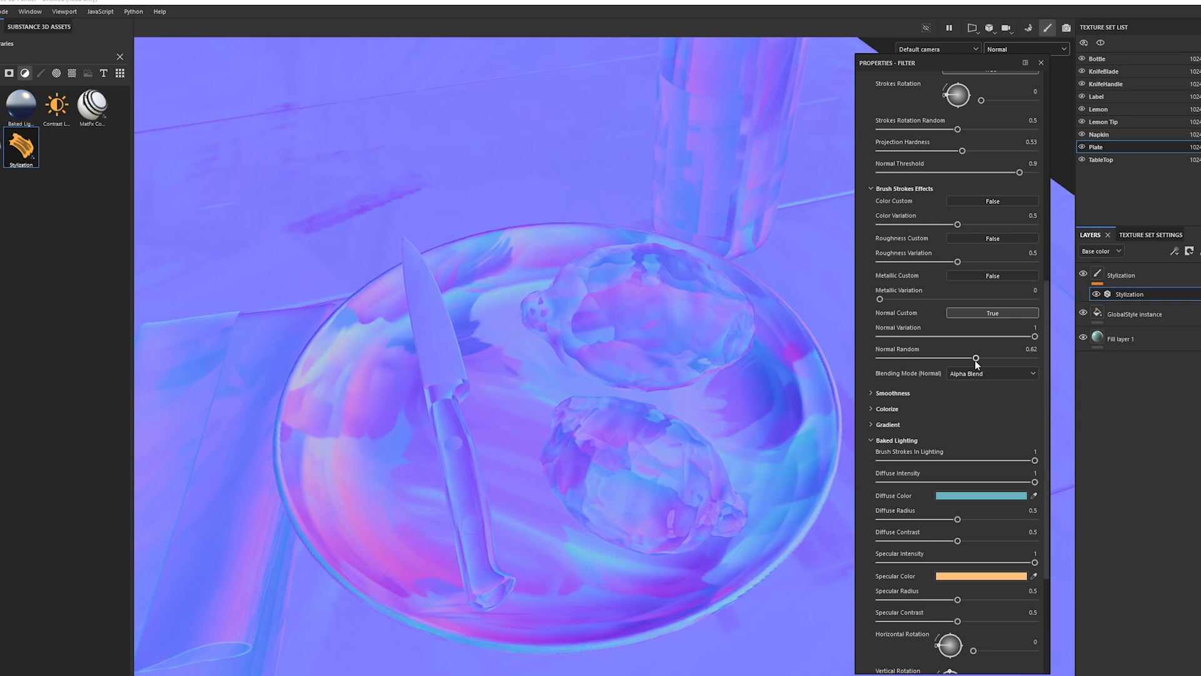
{"action": "left_click_drag", "start_coordinate": [976, 359], "coordinate": [966, 358]}
{"action": "left_click_drag", "start_coordinate": [966, 359], "coordinate": [972, 360]}
{"action": "mouse_move", "coordinate": [972, 360]}
{"action": "left_mouse_down"}
{"action": "mouse_move", "coordinate": [920, 363]}
{"action": "mouse_move", "coordinate": [929, 359]}
{"action": "left_mouse_up"}
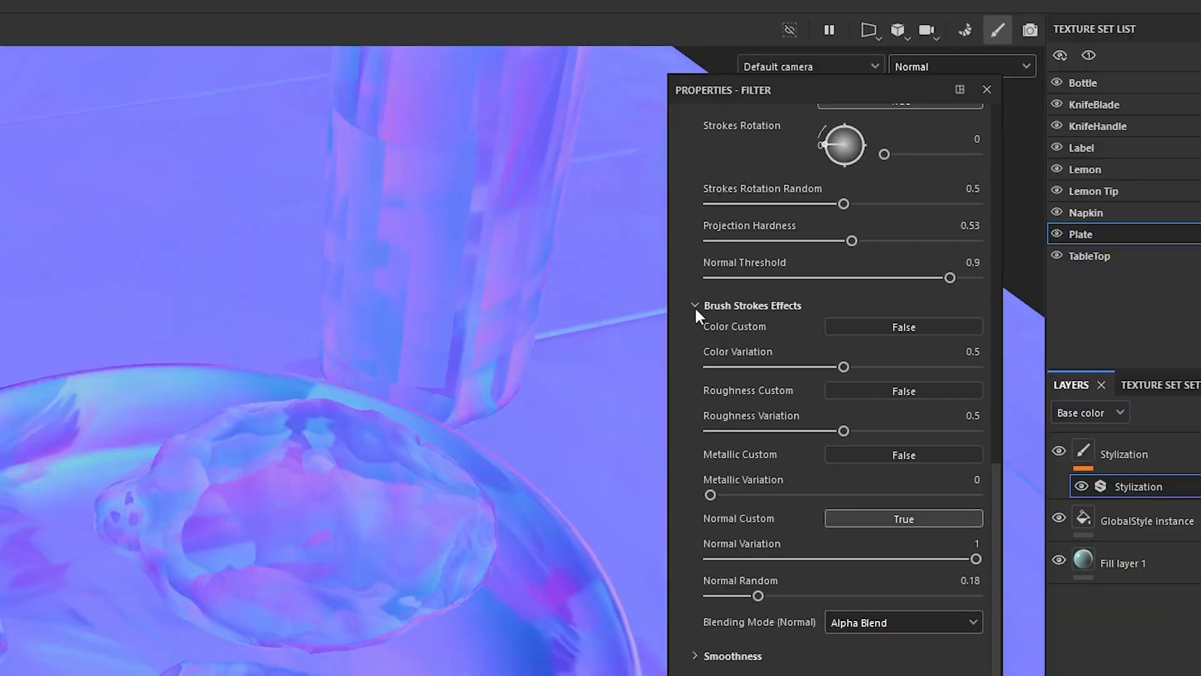
- Collapse the Brush Strokes Effects and Brush Strokes parameter groups of the Stylization filter
{"action": "left_click", "coordinate": [871, 189]}
{"action": "scroll", "coordinate": [696, 412], "scroll_direction": "up", "scroll_amount": 7}
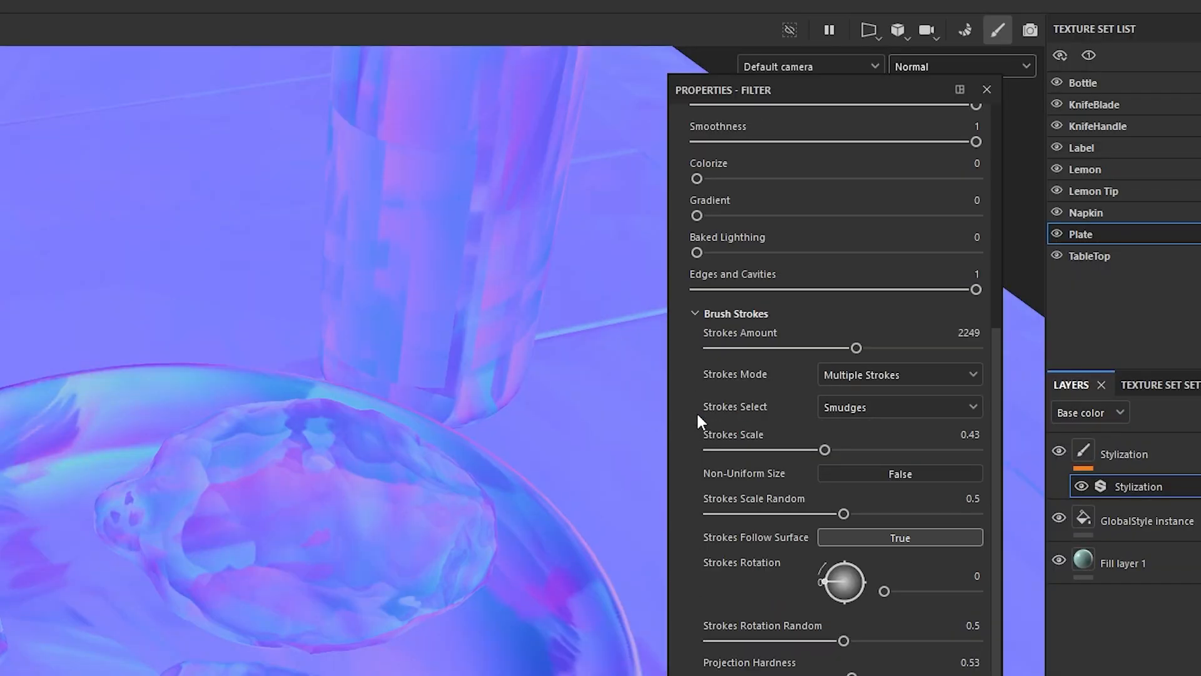
{"action": "left_click", "coordinate": [694, 314]}
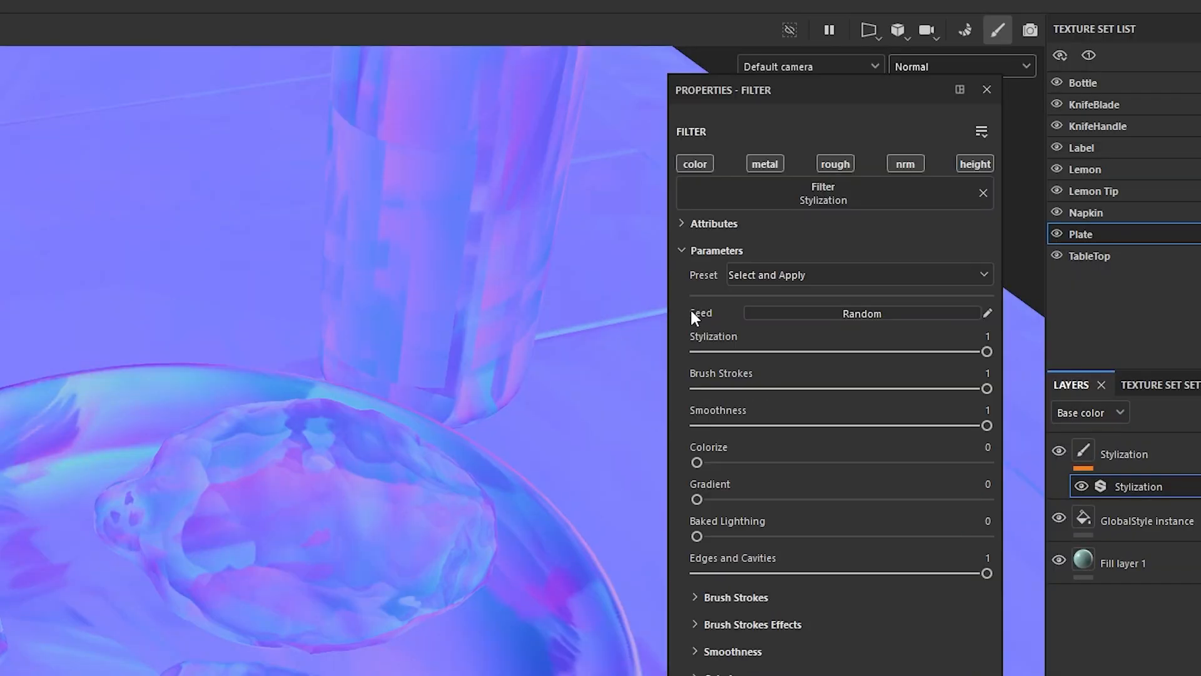
- Display the scene with the full Material and examine the still life from other angles and under different lighting directions
{"action": "left_click", "coordinate": [986, 66]}
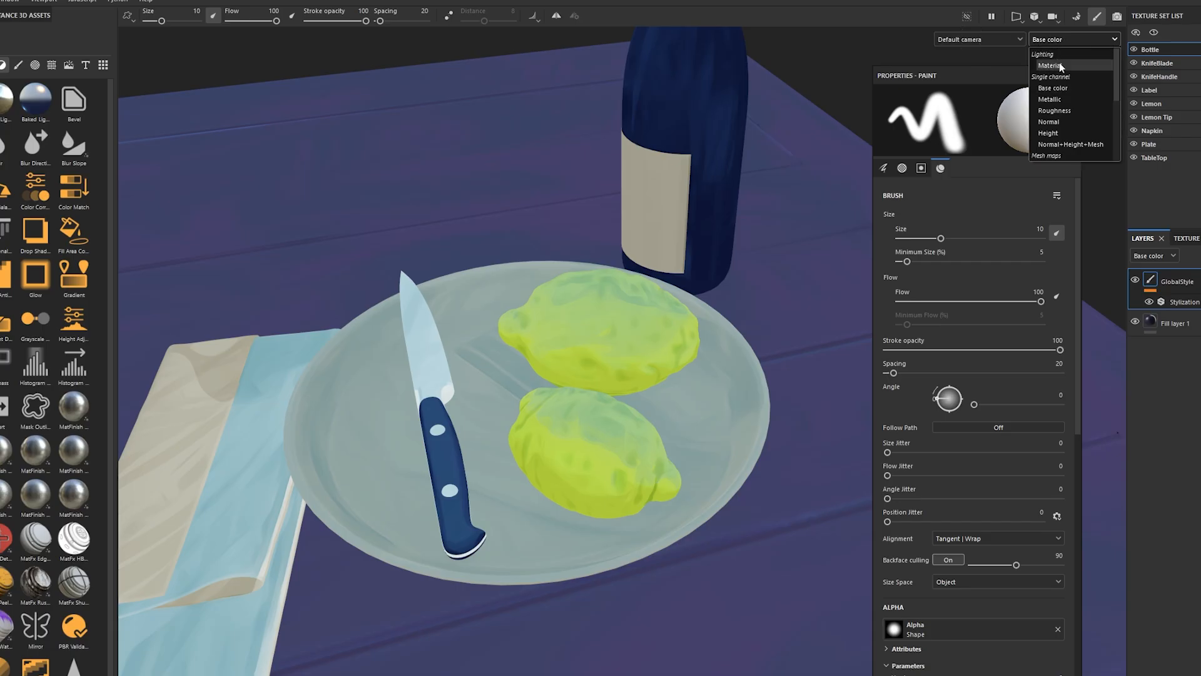
{"action": "left_click", "coordinate": [1050, 66]}
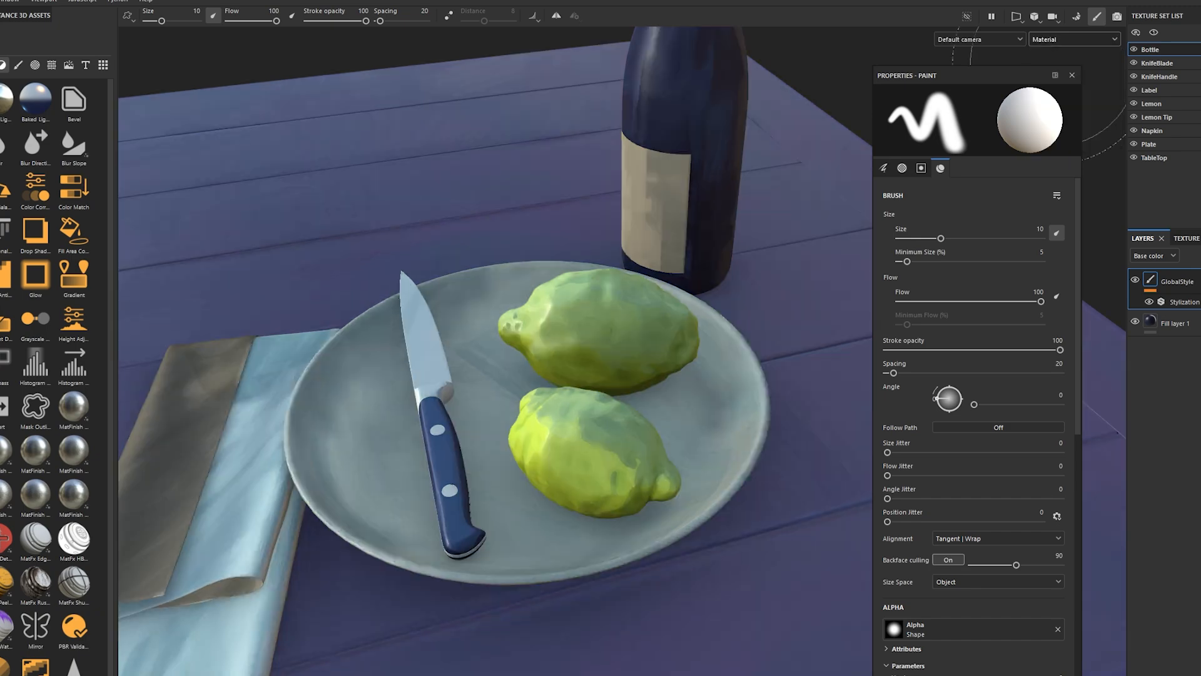
{"action": "left_click_drag", "start_coordinate": [403, 418], "coordinate": [511, 377], "text": "alt"}
{"action": "mouse_move", "coordinate": [511, 377]}
{"action": "right_mouse_down", "text": "shift"}
{"action": "mouse_move", "coordinate": [566, 366]}
{"action": "mouse_move", "coordinate": [529, 348]}
{"action": "mouse_move", "coordinate": [566, 371]}
{"action": "right_mouse_up", "text": "shift"}
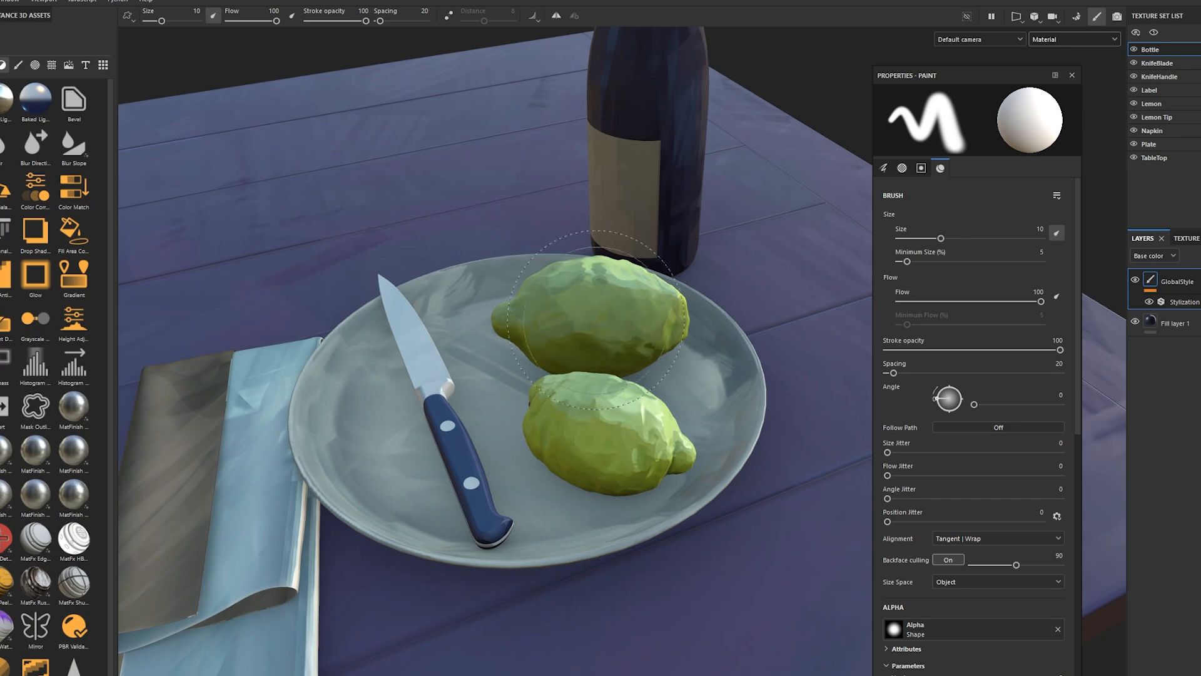
{"action": "mouse_move", "coordinate": [605, 309]}
{"action": "right_mouse_down", "text": "shift"}
{"action": "mouse_move", "coordinate": [555, 317]}
{"action": "mouse_move", "coordinate": [576, 329]}
{"action": "mouse_move", "coordinate": [538, 289]}
{"action": "right_mouse_up", "text": "shift"}
{"action": "middle_click_drag", "start_coordinate": [537, 290], "coordinate": [487, 327], "text": "alt"}
{"action": "right_click_drag", "start_coordinate": [488, 327], "coordinate": [446, 376], "text": "shift"}
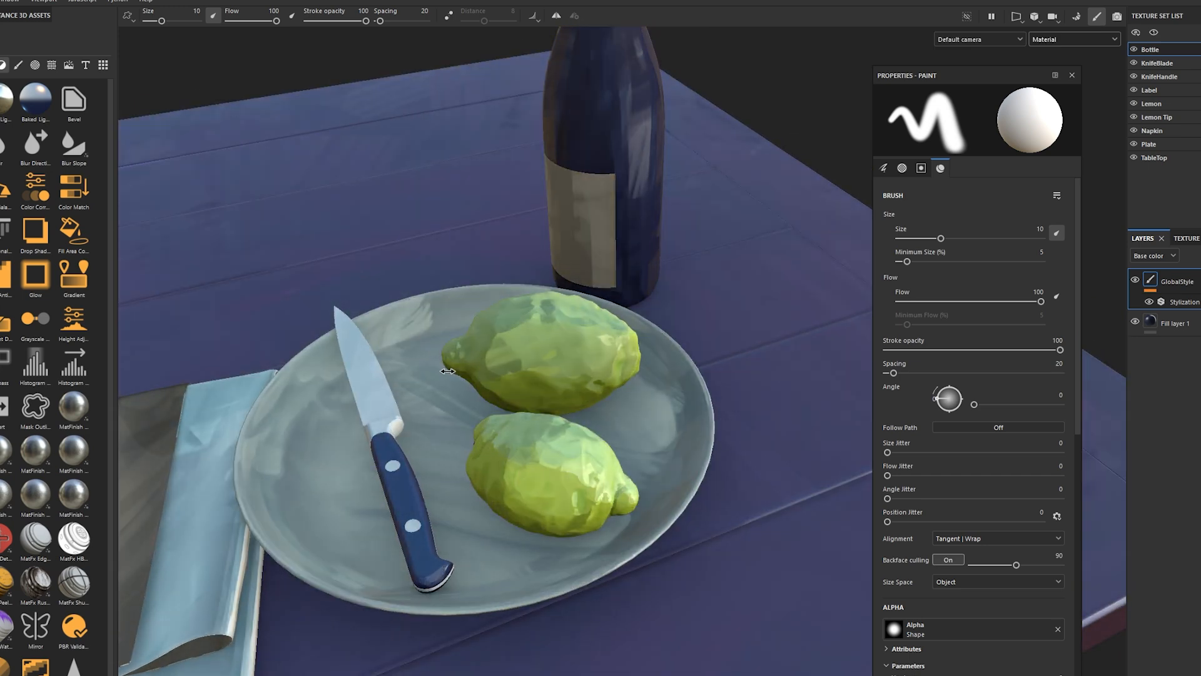
{"action": "middle_click_drag", "start_coordinate": [447, 376], "coordinate": [543, 363], "text": "alt"}
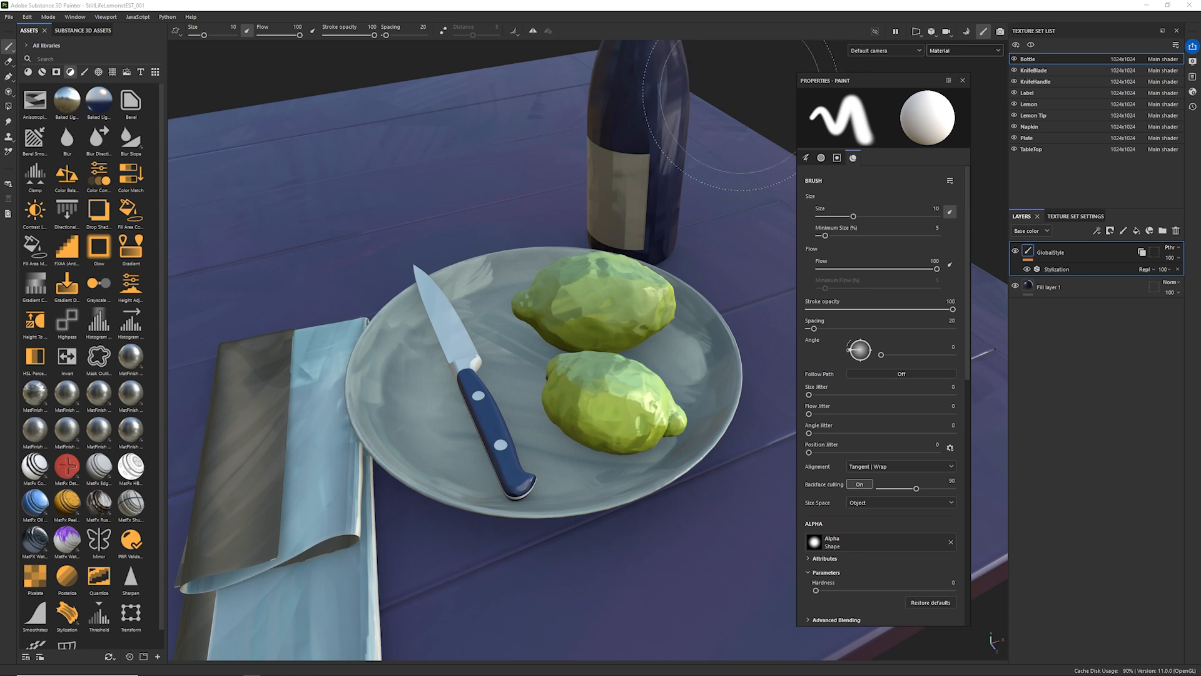
- Open the texture export settings and choose the Redshift (rsMaterial) output template
{"action": "left_click", "coordinate": [9, 17]}
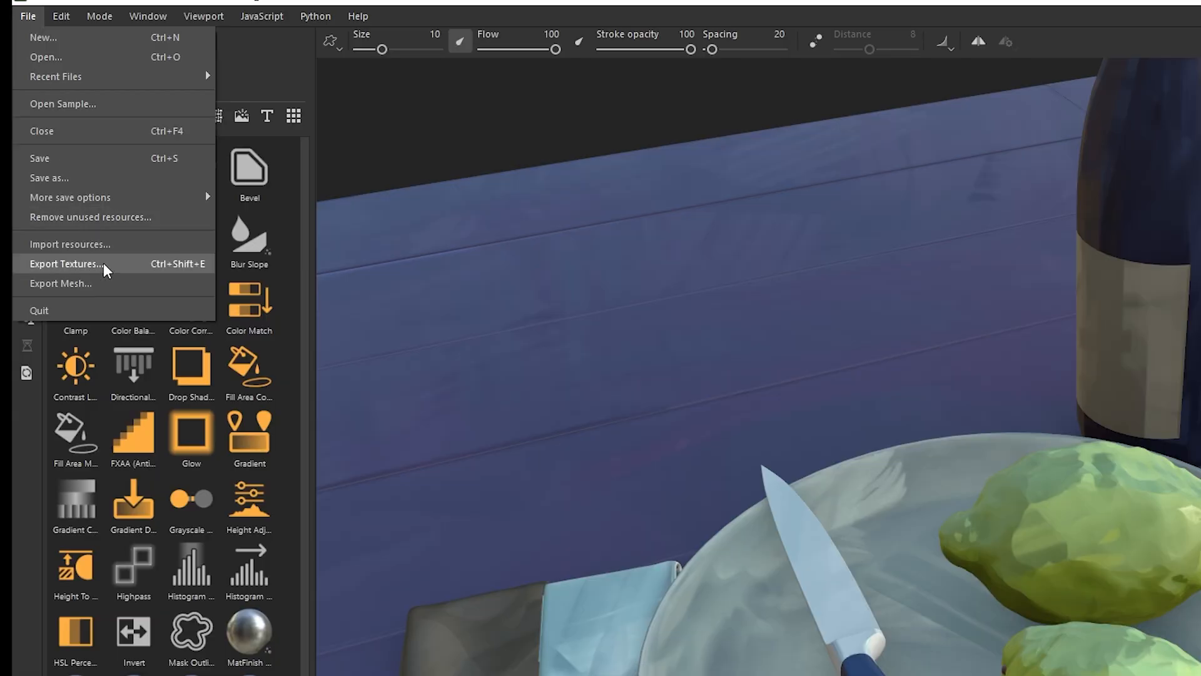
{"action": "left_click", "coordinate": [66, 263]}
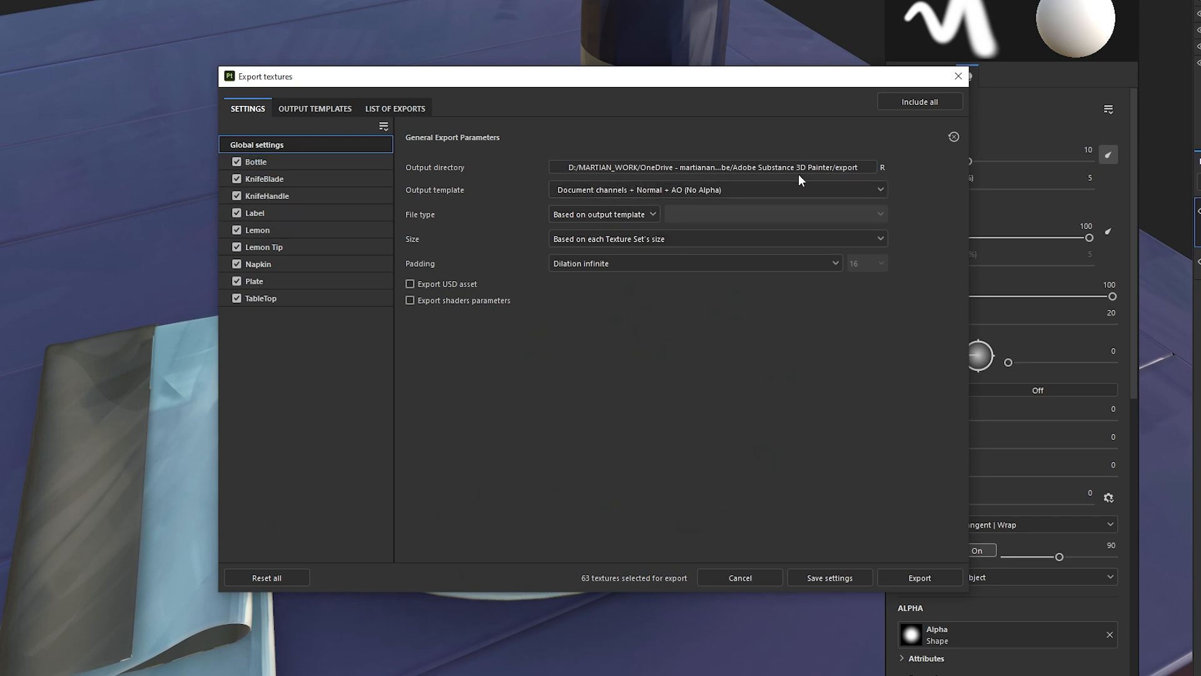
{"action": "left_click", "coordinate": [658, 191]}
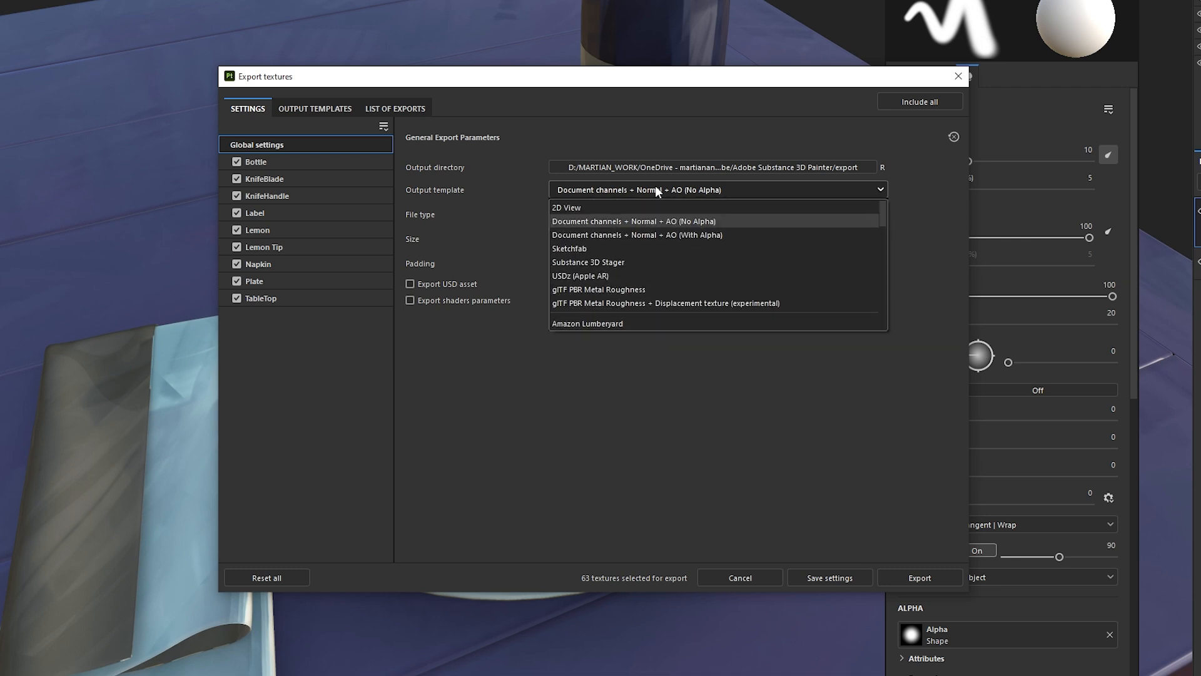
{"action": "scroll", "coordinate": [609, 256], "scroll_direction": "down", "scroll_amount": 4}
{"action": "scroll", "coordinate": [600, 294], "scroll_direction": "down", "scroll_amount": 6}
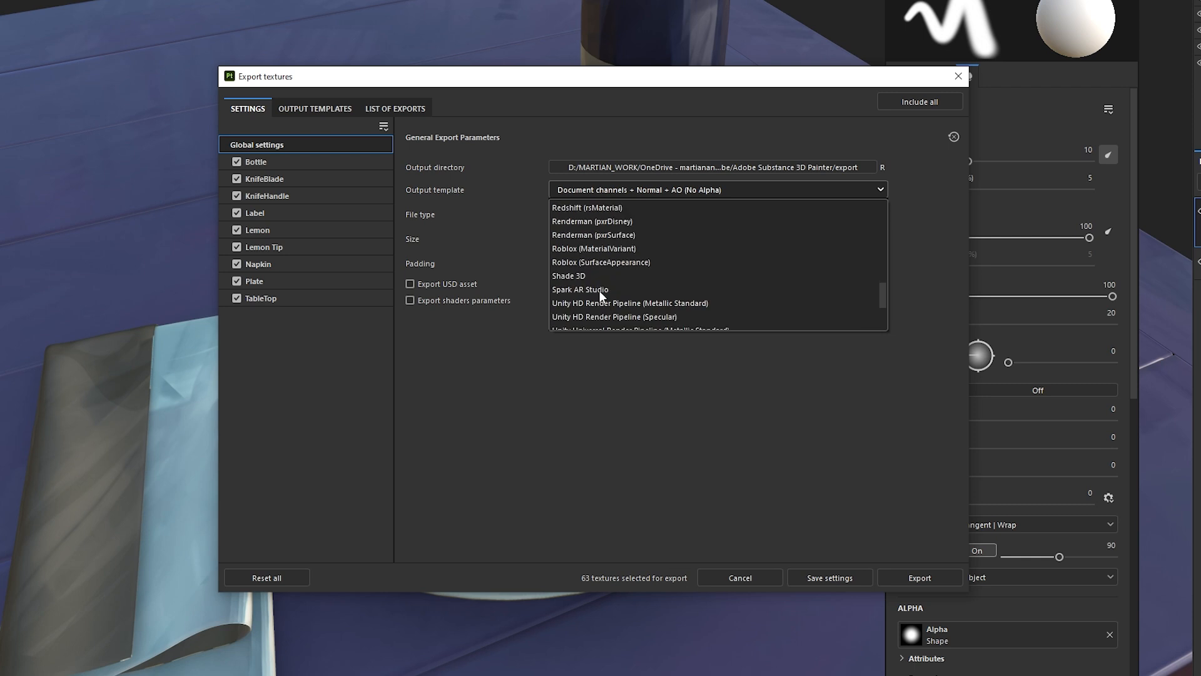
{"action": "scroll", "coordinate": [646, 274], "scroll_direction": "up", "scroll_amount": 1}
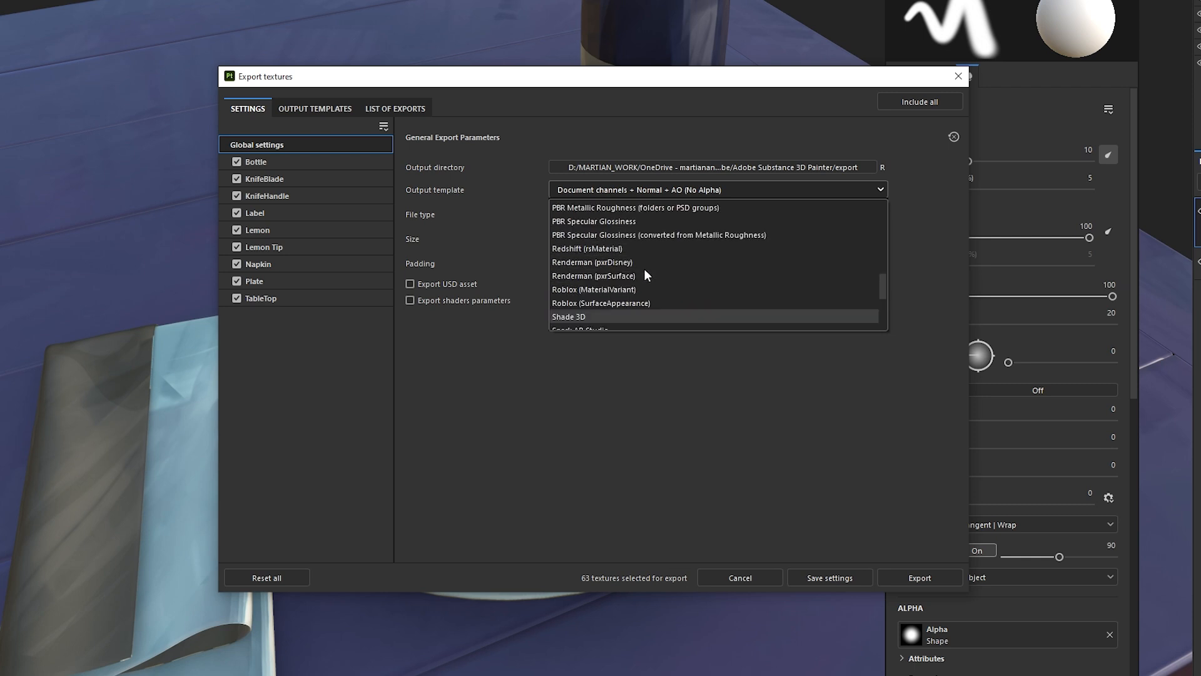
{"action": "left_click", "coordinate": [605, 249]}
- Set the file type of the exported textures to sbsar
{"action": "left_click", "coordinate": [618, 218]}
{"action": "scroll", "coordinate": [586, 294], "scroll_direction": "down", "scroll_amount": 3}
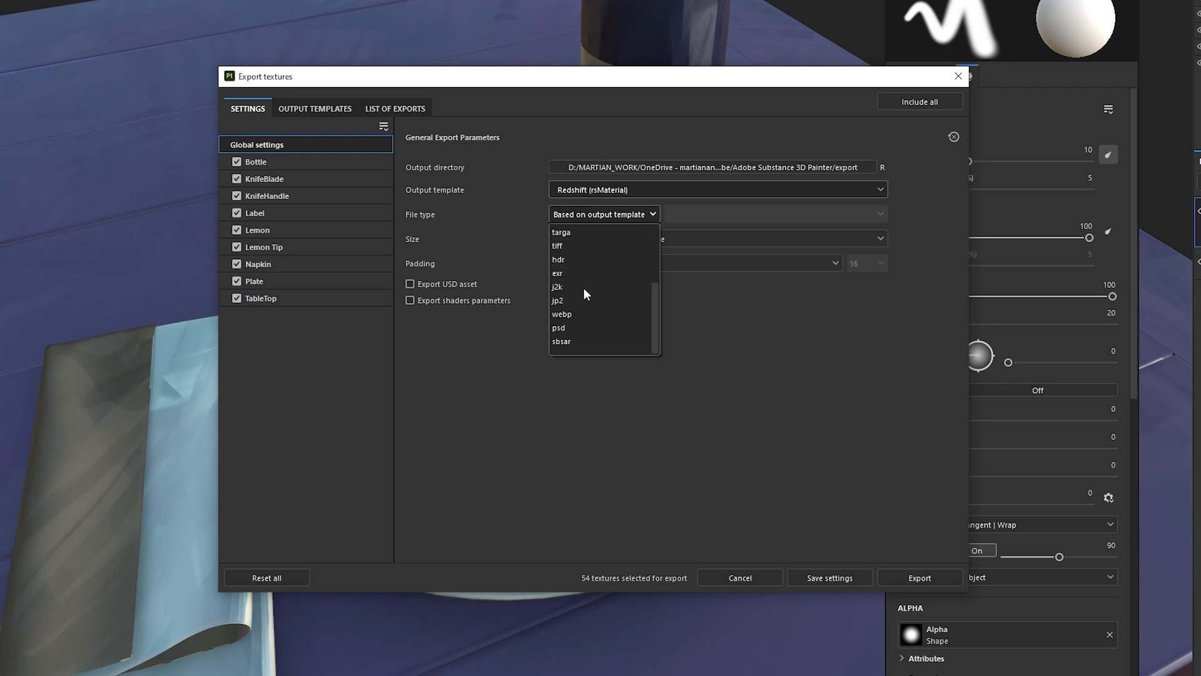
{"action": "left_click", "coordinate": [574, 343]}
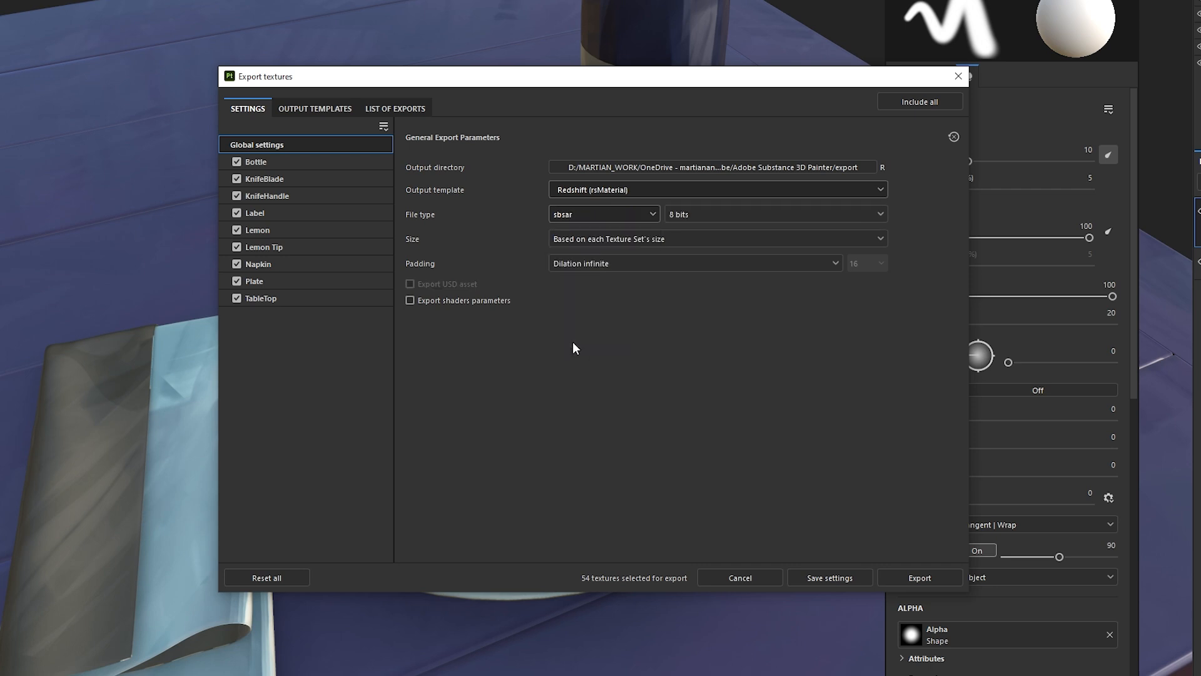
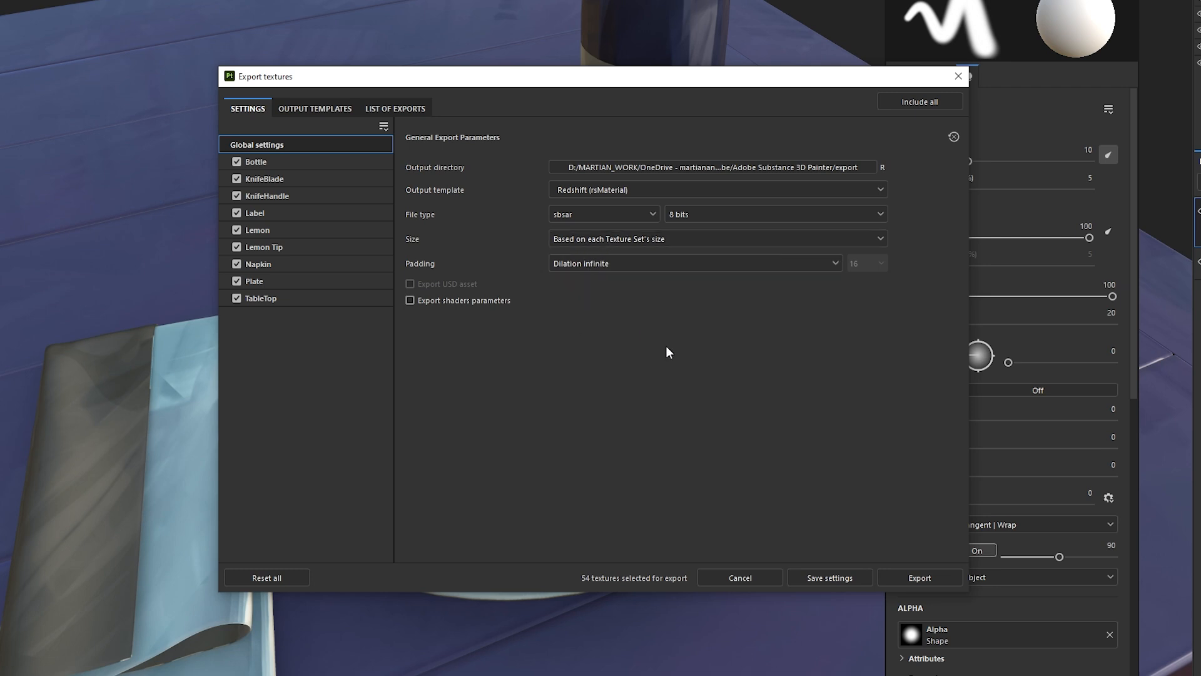
- Set the maximum export size for all texture sets to 2048
{"action": "left_click", "coordinate": [638, 239]}
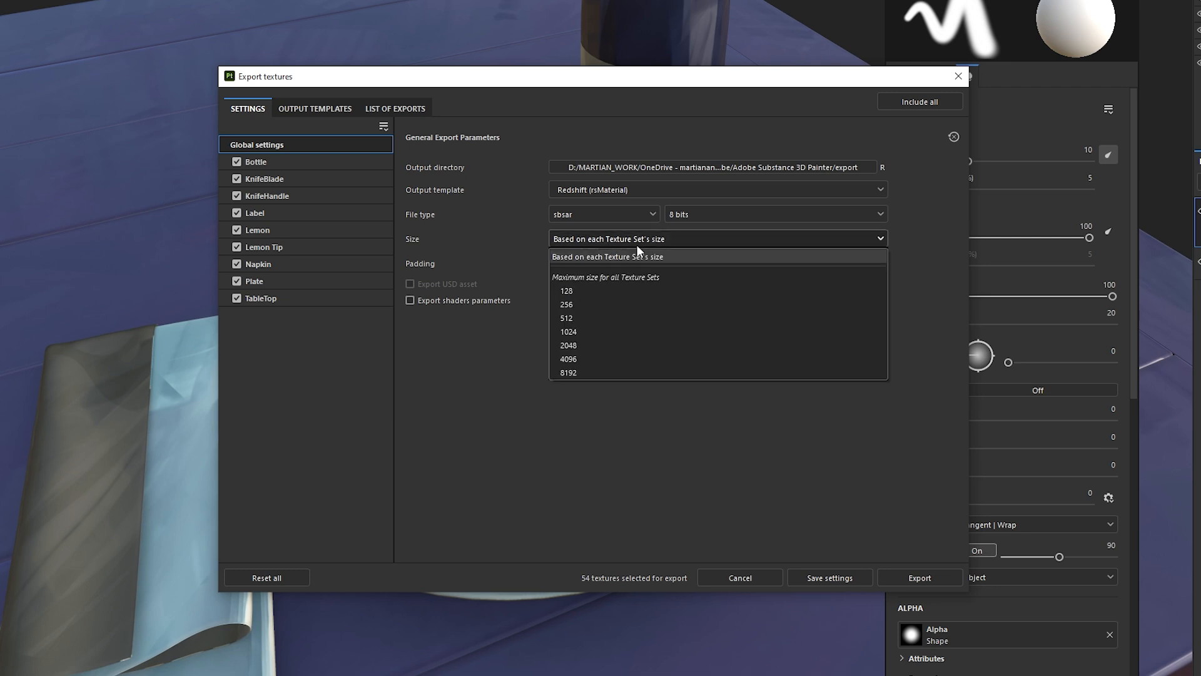
{"action": "left_click", "coordinate": [583, 347]}
{"action": "left_click", "coordinate": [587, 240]}
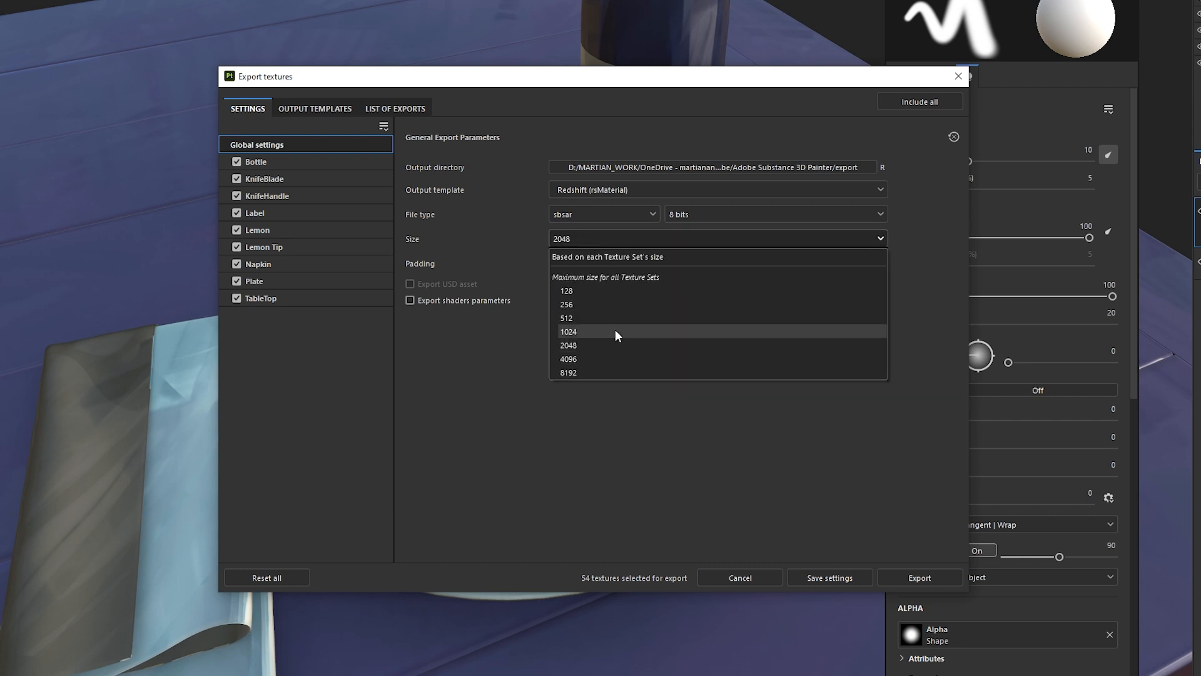
{"action": "left_click", "coordinate": [587, 345]}
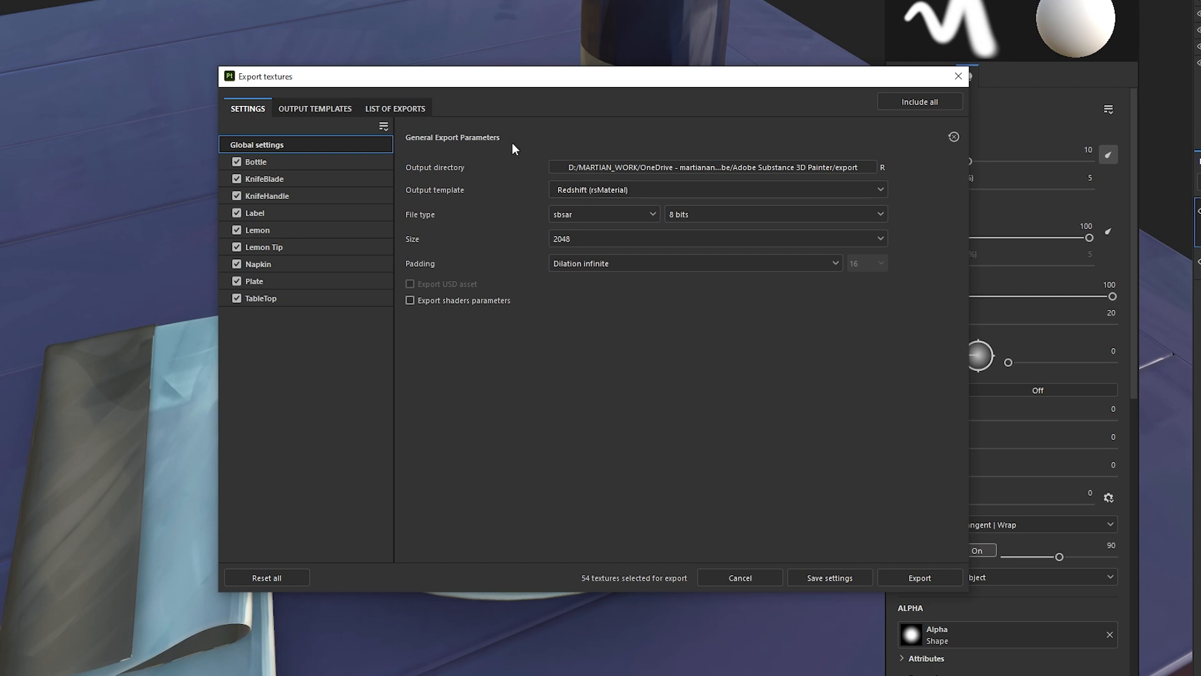
- Display the output maps of the Redshift (rsMaterial) preset and select the whole file name pattern of its color map
{"action": "left_click", "coordinate": [318, 109]}
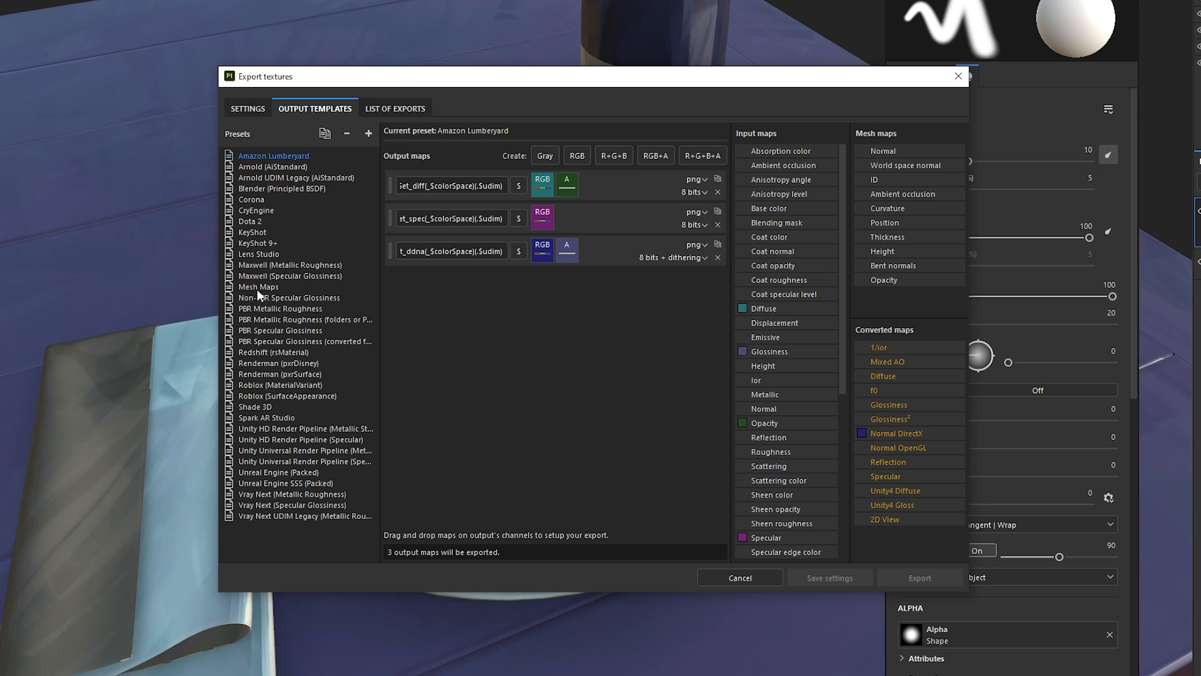
{"action": "left_click", "coordinate": [266, 354]}
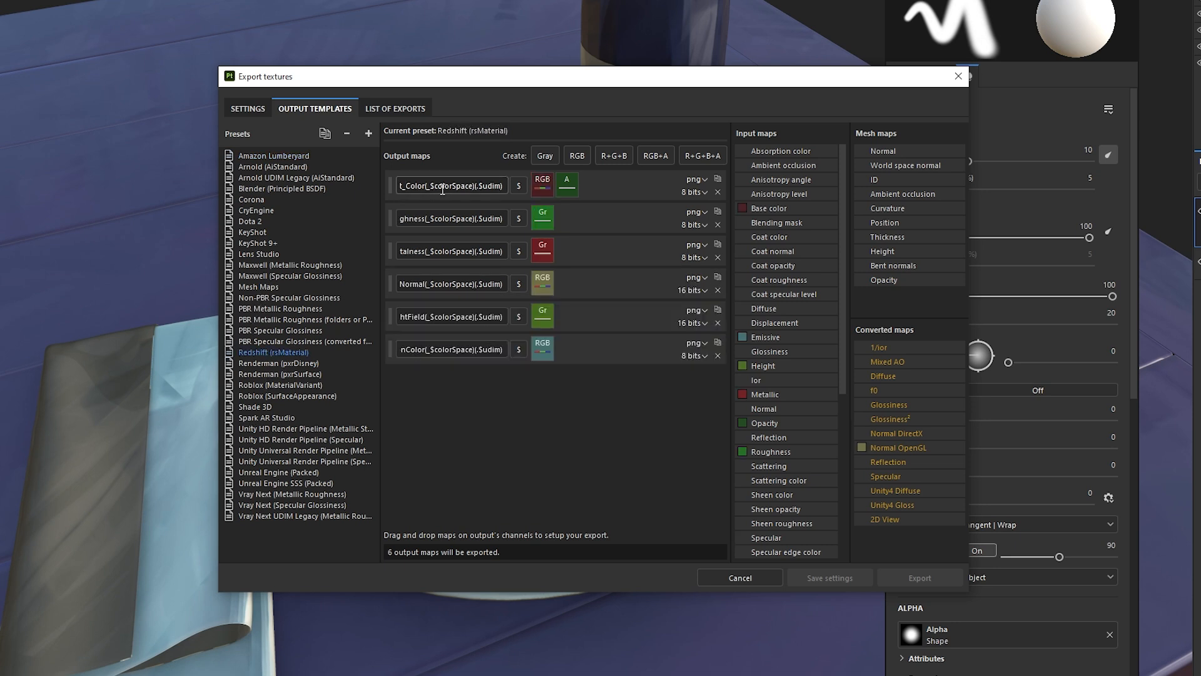
{"action": "left_click_drag", "start_coordinate": [464, 180], "coordinate": [439, 179]}
{"action": "left_click", "coordinate": [469, 182]}
{"action": "key", "text": "ctrl+a"}
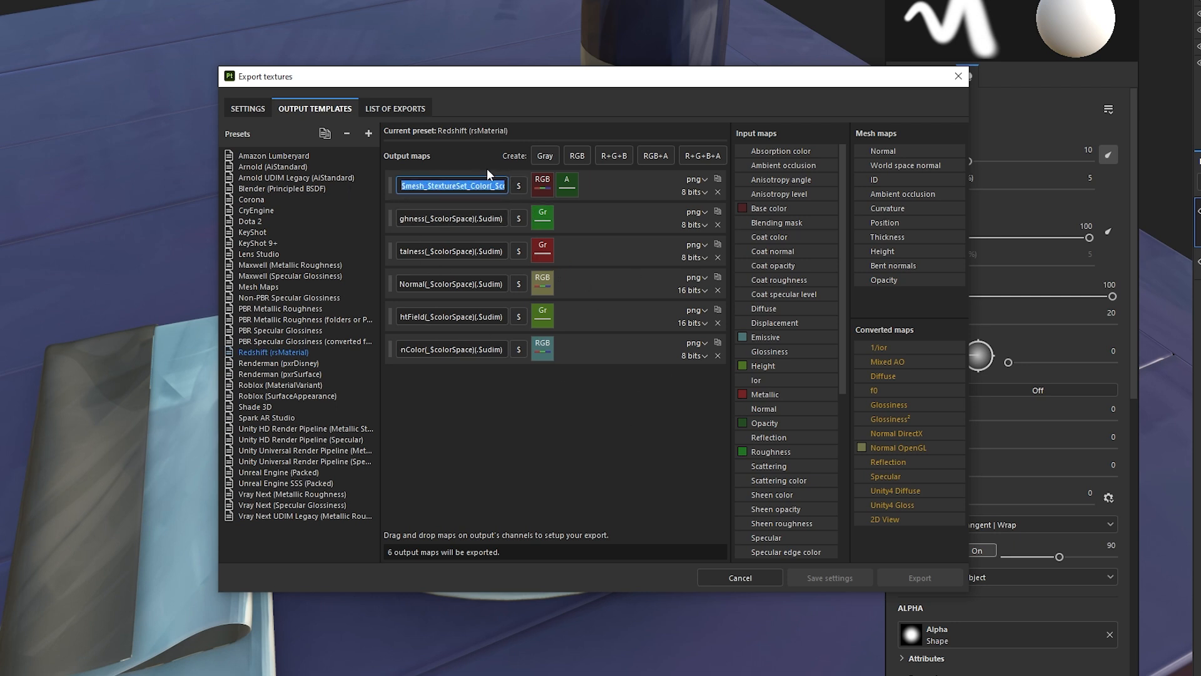
- Review the list of textures selected for export and the output template, and export the textures with the current settings
{"action": "left_click", "coordinate": [369, 110]}
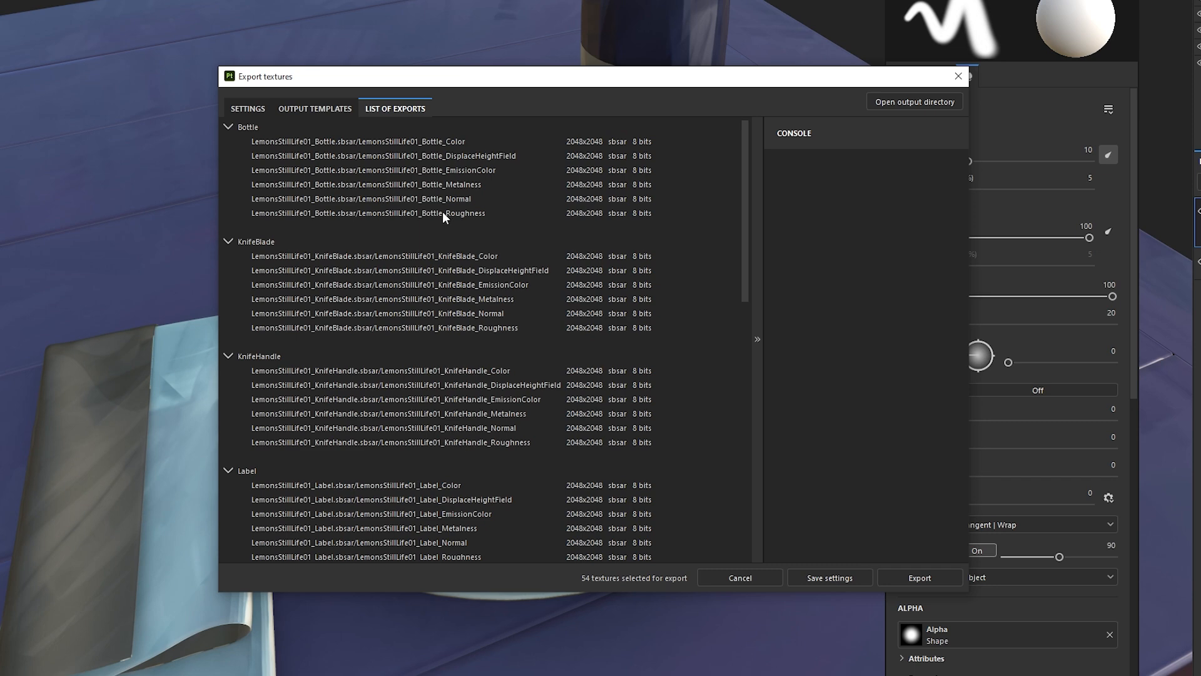
{"action": "left_click", "coordinate": [337, 111]}
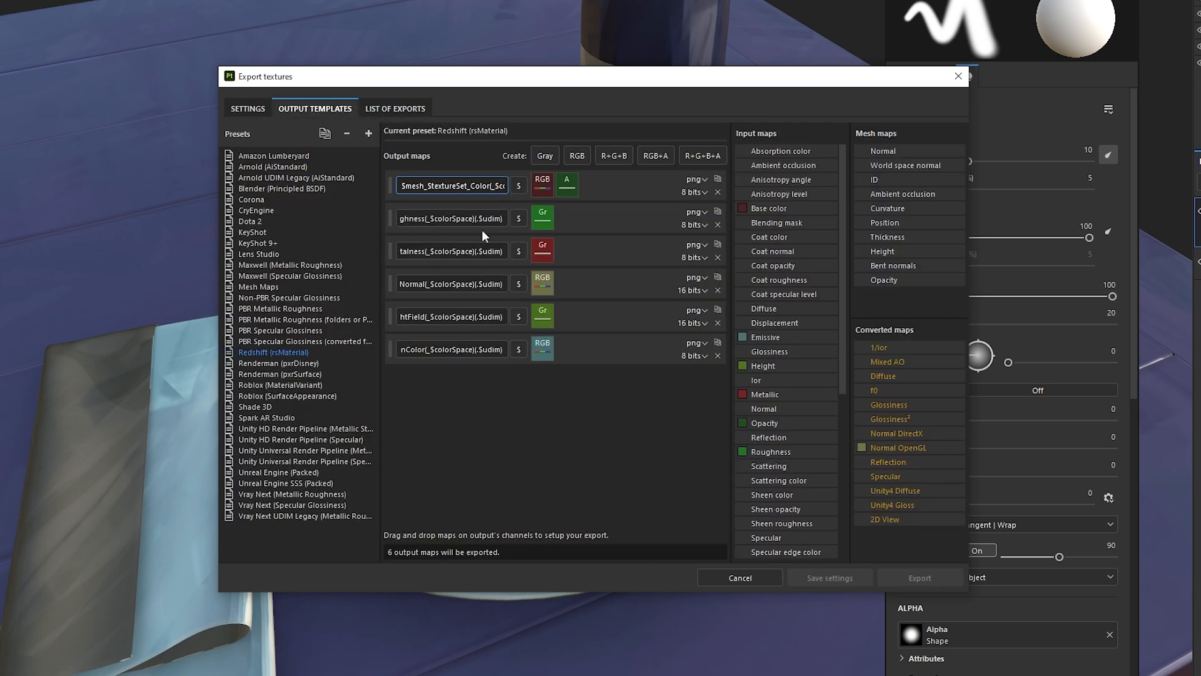
{"action": "left_click", "coordinate": [248, 109]}
{"action": "left_click", "coordinate": [909, 582]}
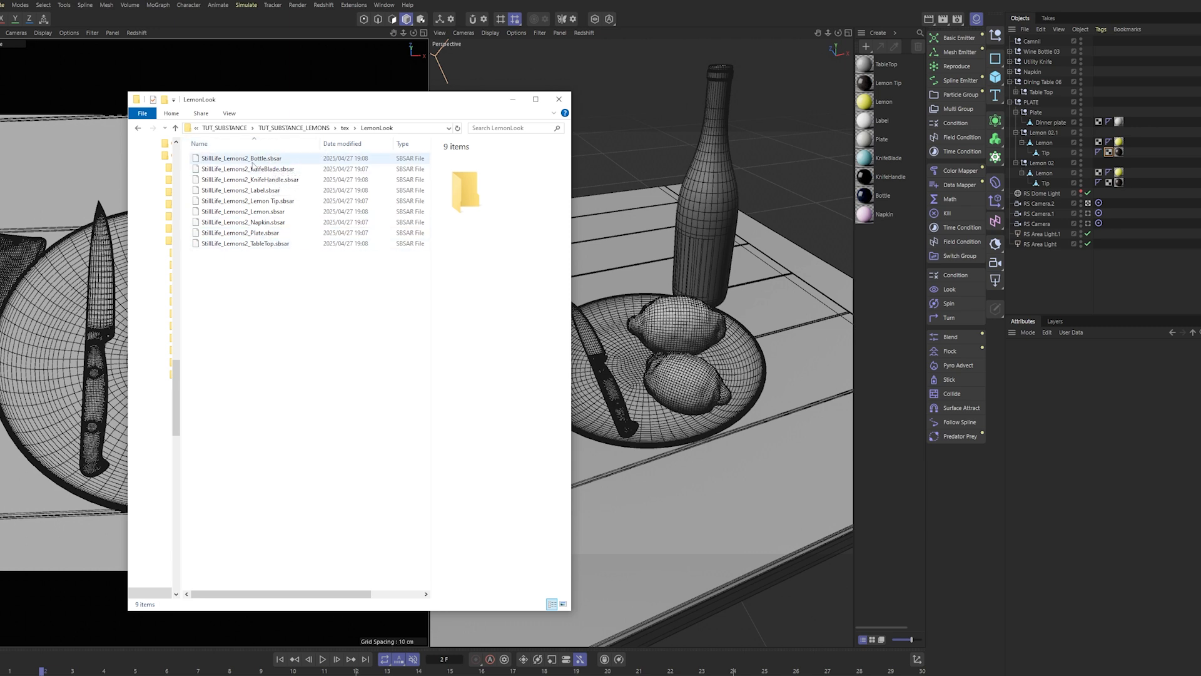
- In Cinema 4D, import all nine StillLife_Lemons2 sbsar files from the LemonLook folder as materials and widen the material list
{"action": "left_click", "coordinate": [250, 160]}
{"action": "left_click", "coordinate": [249, 247], "text": "shift"}
{"action": "left_click_drag", "start_coordinate": [224, 162], "coordinate": [892, 289]}
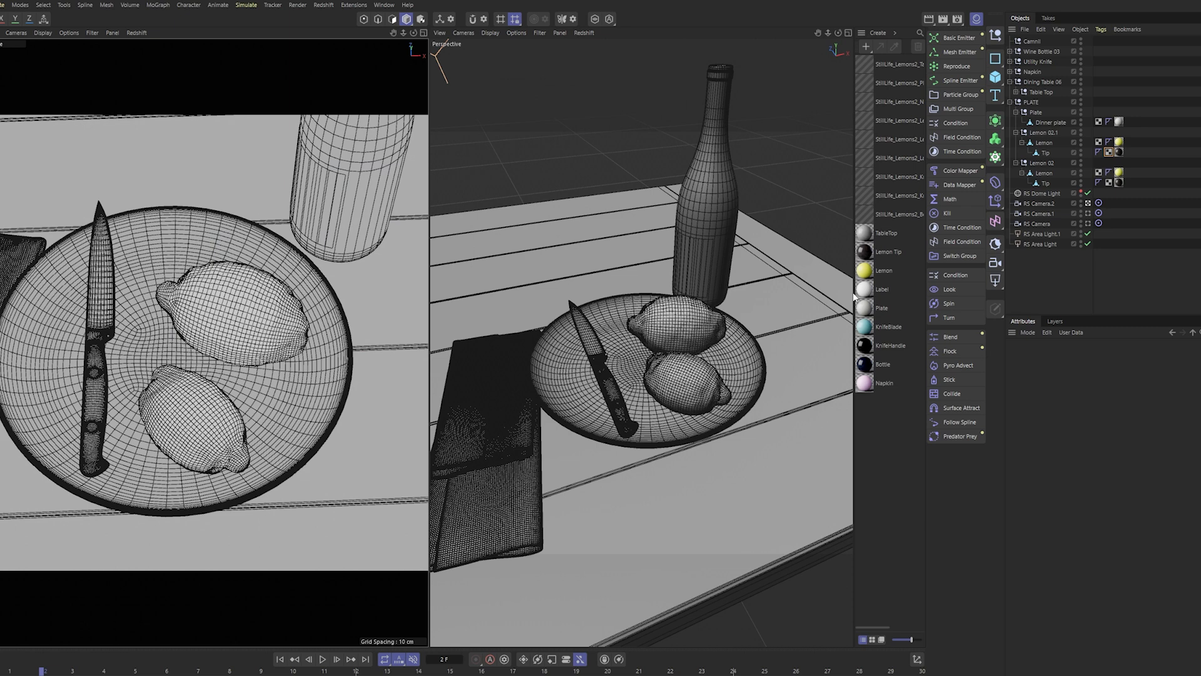
{"action": "left_click_drag", "start_coordinate": [852, 293], "coordinate": [669, 297]}
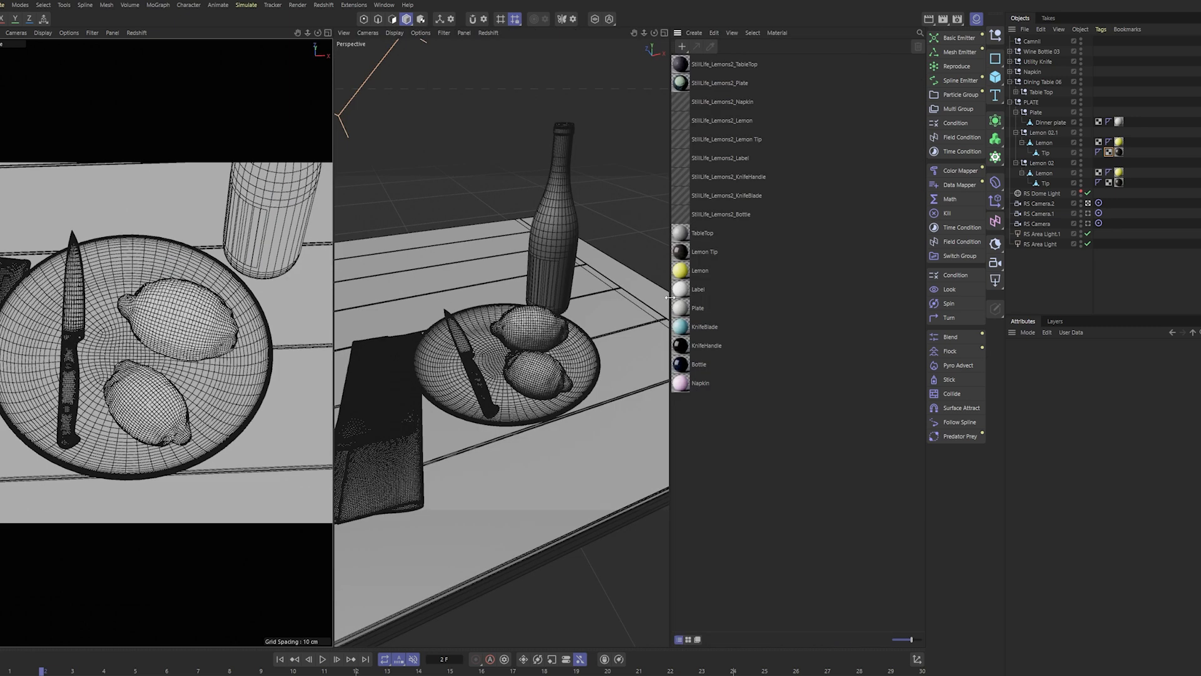
- Open the StillLife_Lemons2_TableTop material in the Node Editor and examine how its Substance 3D Material node is connected
{"action": "double_click", "coordinate": [680, 66]}
{"action": "left_click_drag", "start_coordinate": [776, 61], "coordinate": [168, 242]}
{"action": "scroll", "coordinate": [223, 393], "scroll_direction": "down", "scroll_amount": 2}
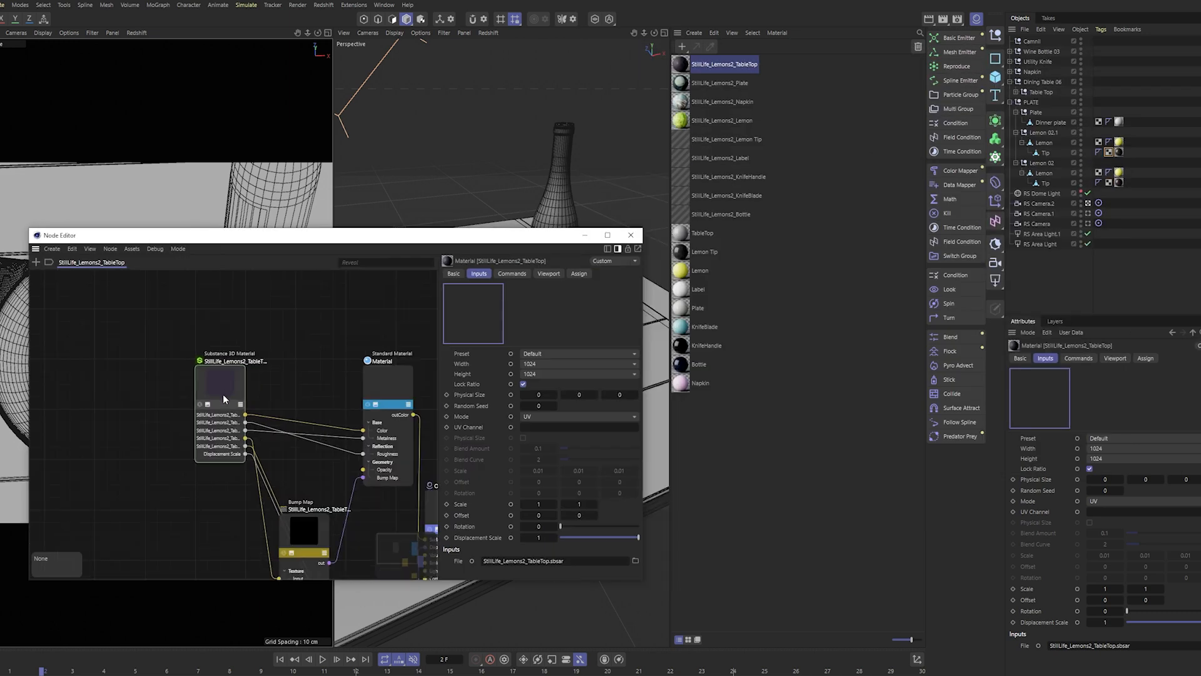
{"action": "middle_click_drag", "start_coordinate": [223, 393], "coordinate": [193, 388]}
{"action": "left_click_drag", "start_coordinate": [192, 384], "coordinate": [166, 350]}
{"action": "scroll", "coordinate": [125, 377], "scroll_direction": "up", "scroll_amount": 1}
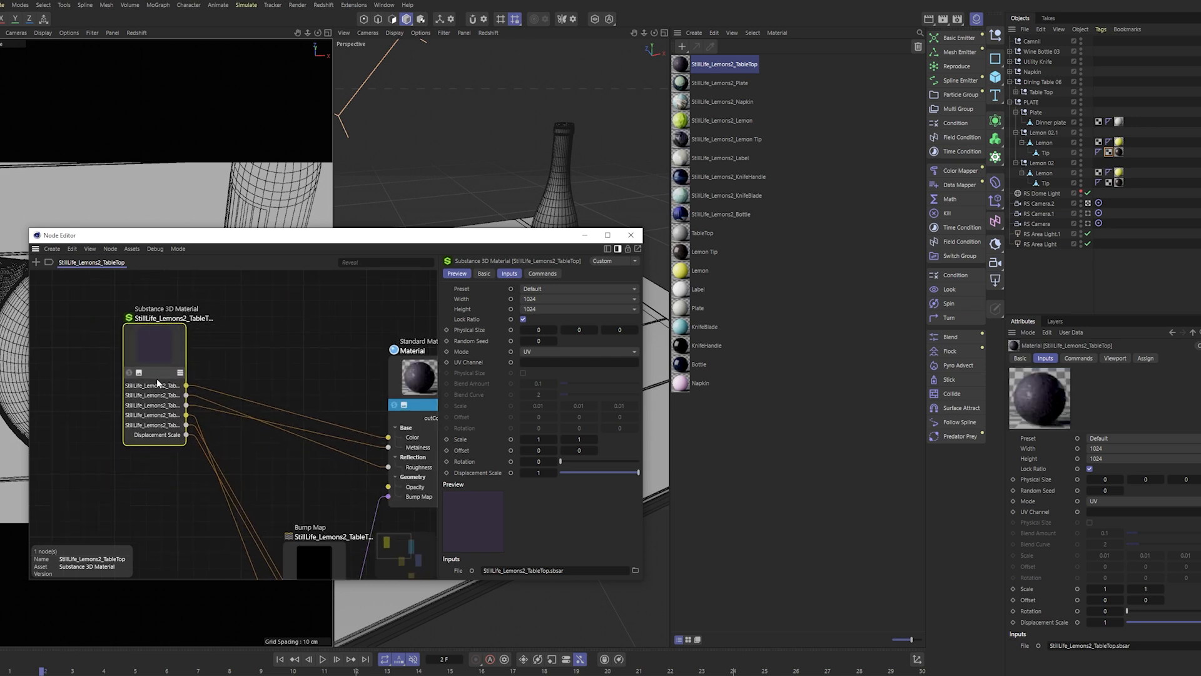
{"action": "mouse_move", "coordinate": [155, 351]}
{"action": "left_mouse_down"}
{"action": "mouse_move", "coordinate": [152, 338]}
{"action": "mouse_move", "coordinate": [138, 351]}
{"action": "mouse_move", "coordinate": [165, 332]}
{"action": "mouse_move", "coordinate": [208, 354]}
{"action": "mouse_move", "coordinate": [156, 367]}
{"action": "left_mouse_up"}
{"action": "scroll", "coordinate": [156, 367], "scroll_direction": "down", "scroll_amount": 3}
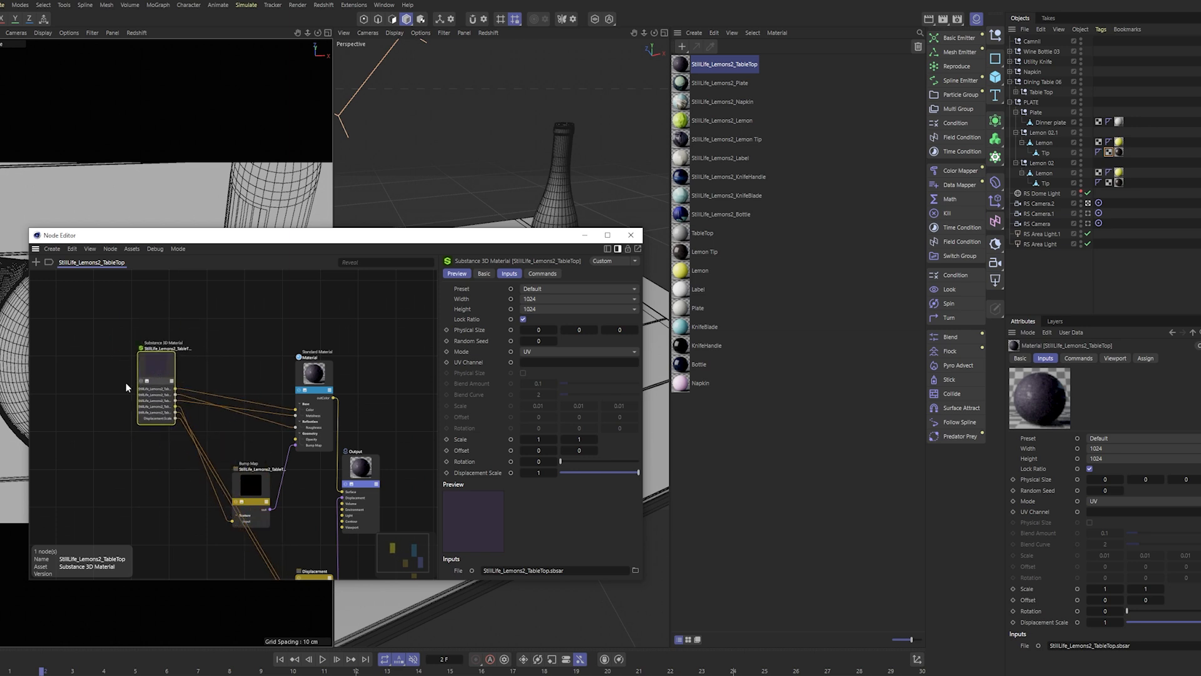
{"action": "scroll", "coordinate": [157, 375], "scroll_direction": "up", "scroll_amount": 2}
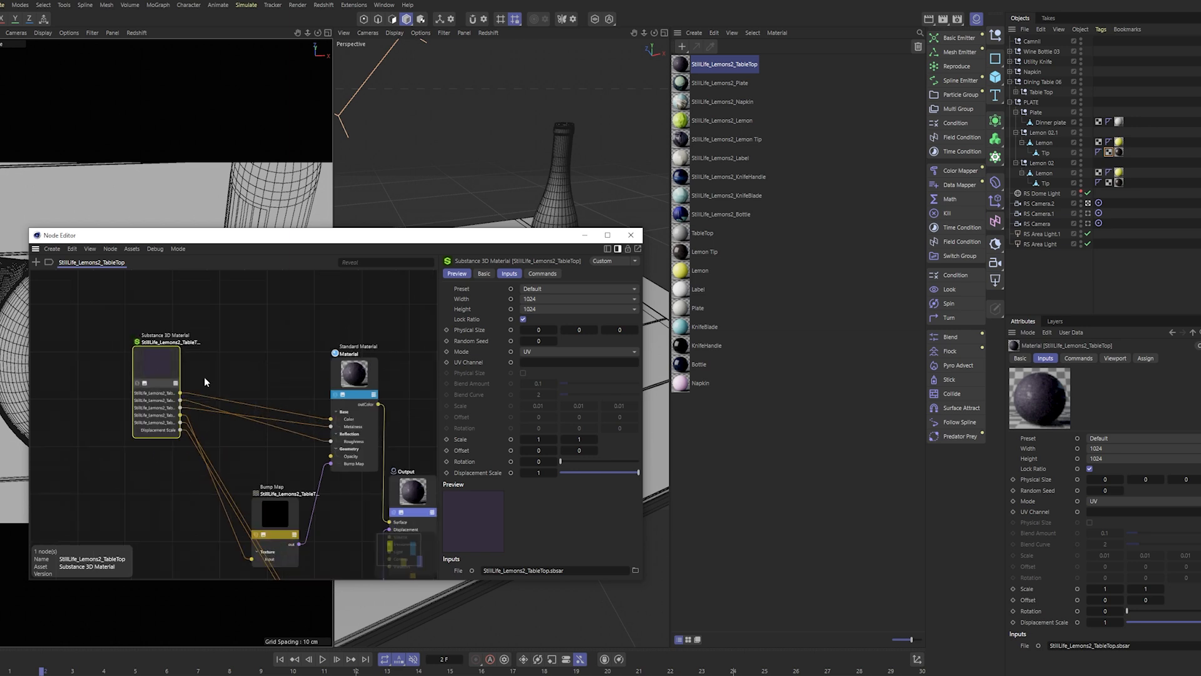
{"action": "left_click_drag", "start_coordinate": [412, 242], "coordinate": [346, 326]}
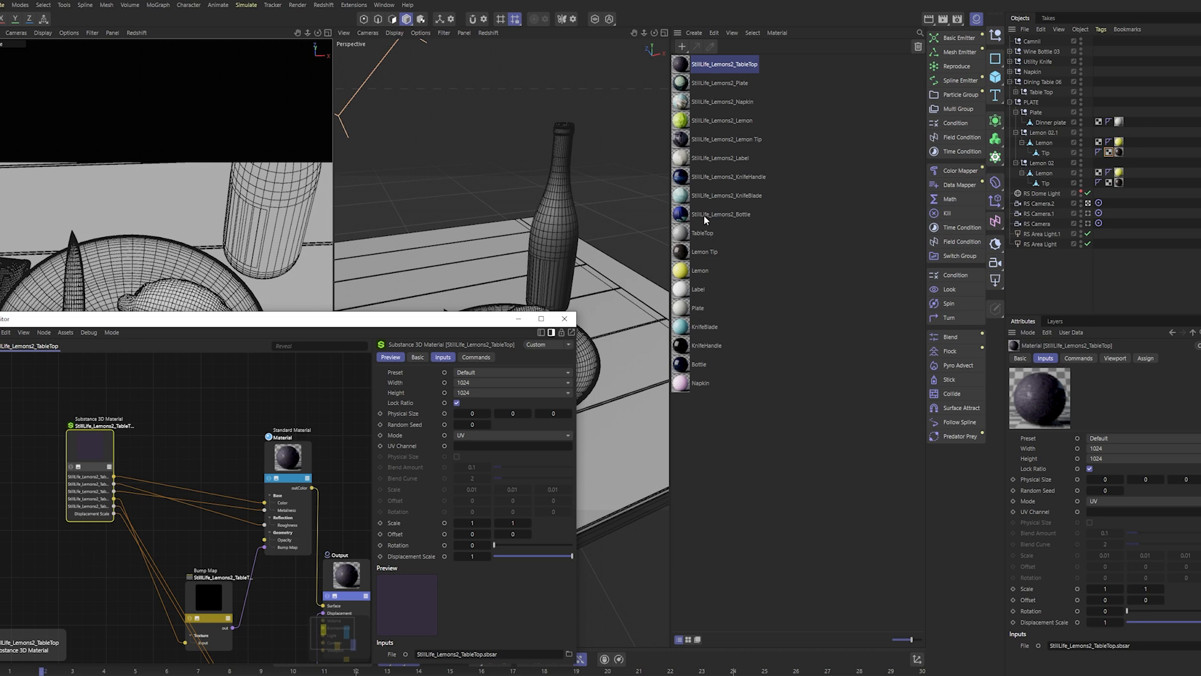
- Close the Node Editor, find the object that uses the Bottle material and replace that material with StillLife_Lemons2_Bottle
{"action": "left_click", "coordinate": [704, 348]}
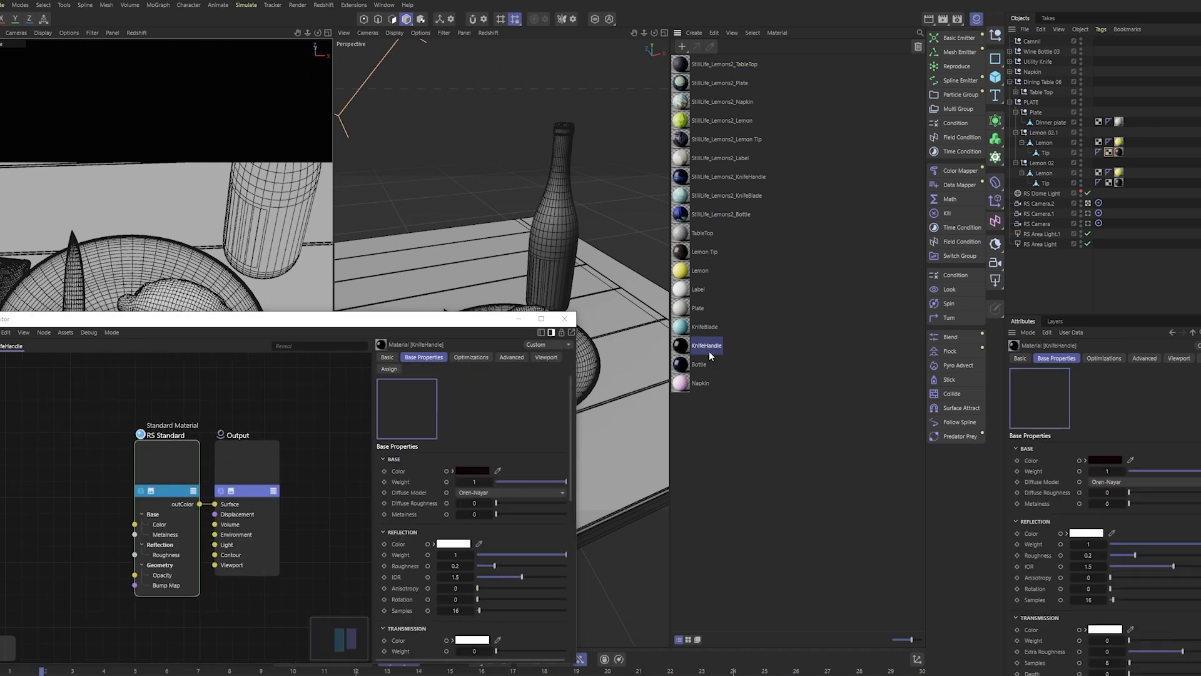
{"action": "left_click", "coordinate": [699, 365]}
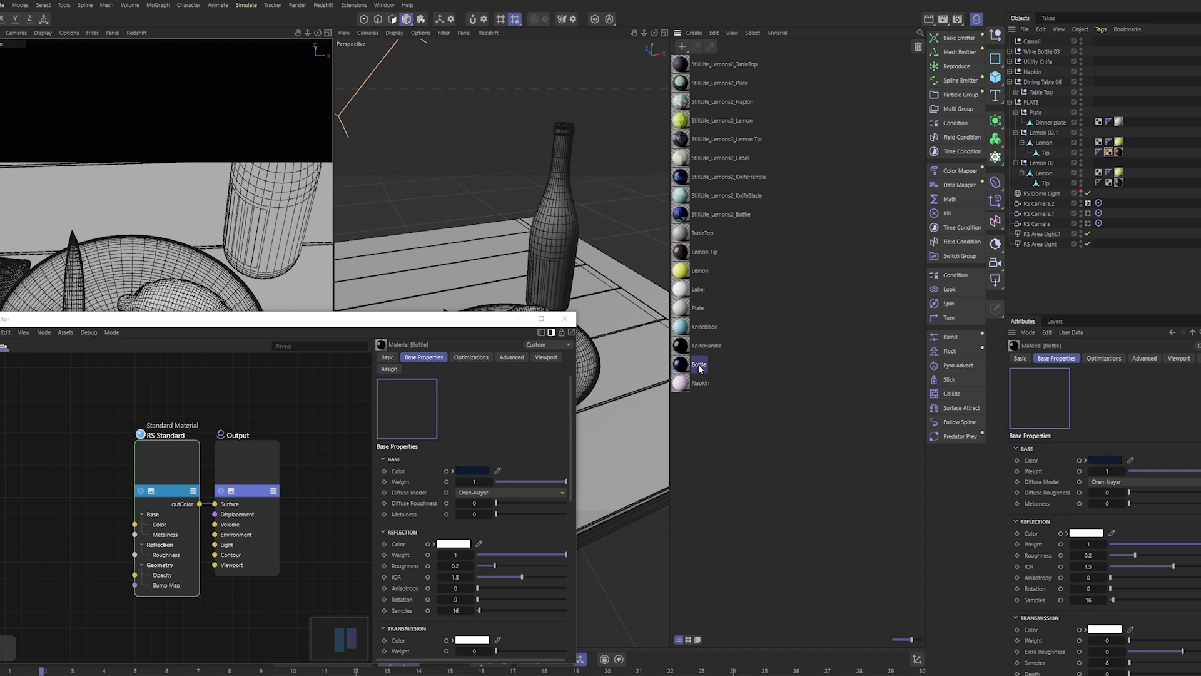
{"action": "left_click", "coordinate": [562, 320]}
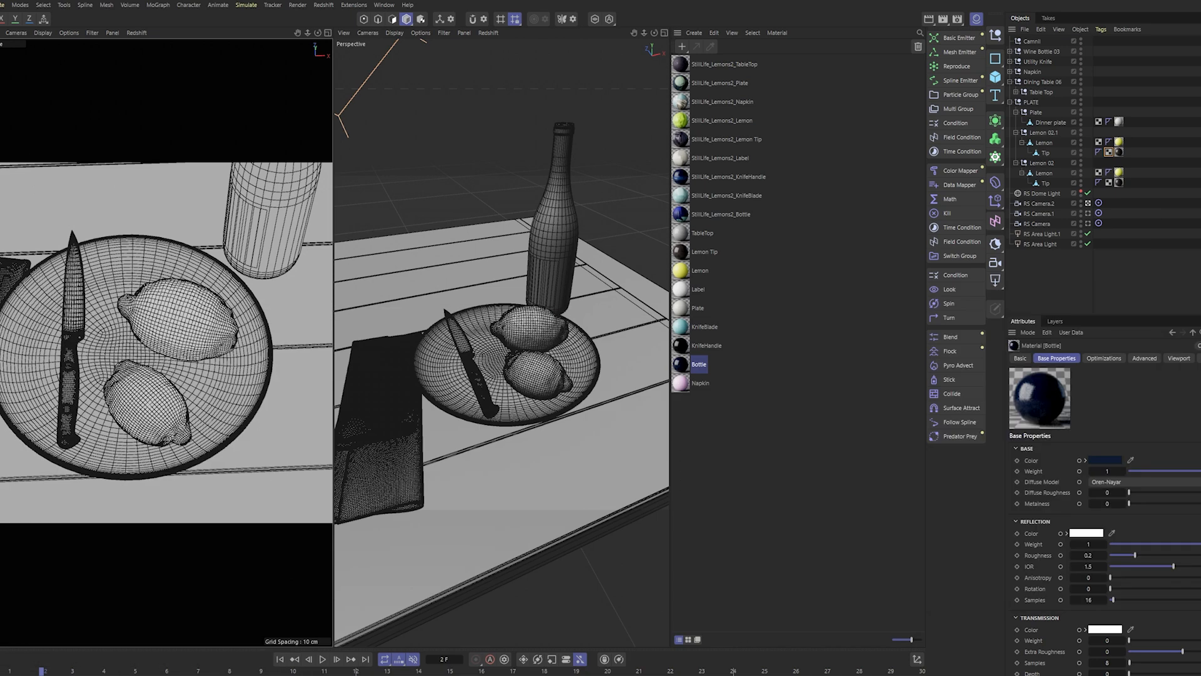
{"action": "right_click", "coordinate": [699, 367]}
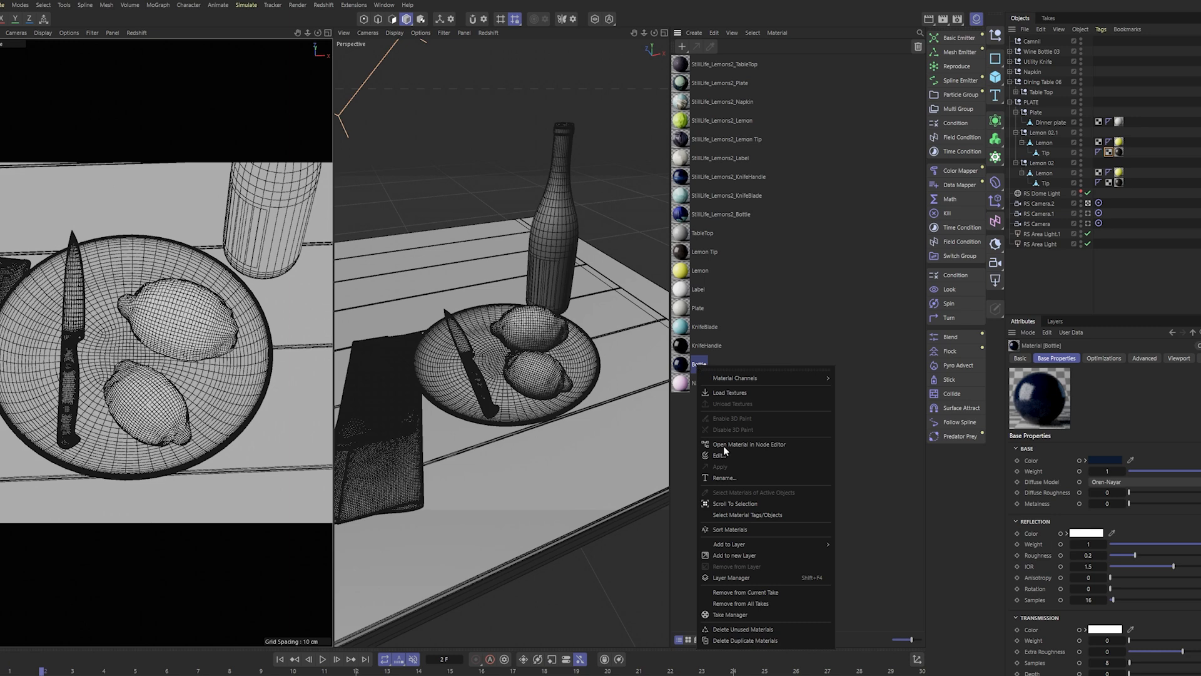
{"action": "left_click", "coordinate": [738, 515]}
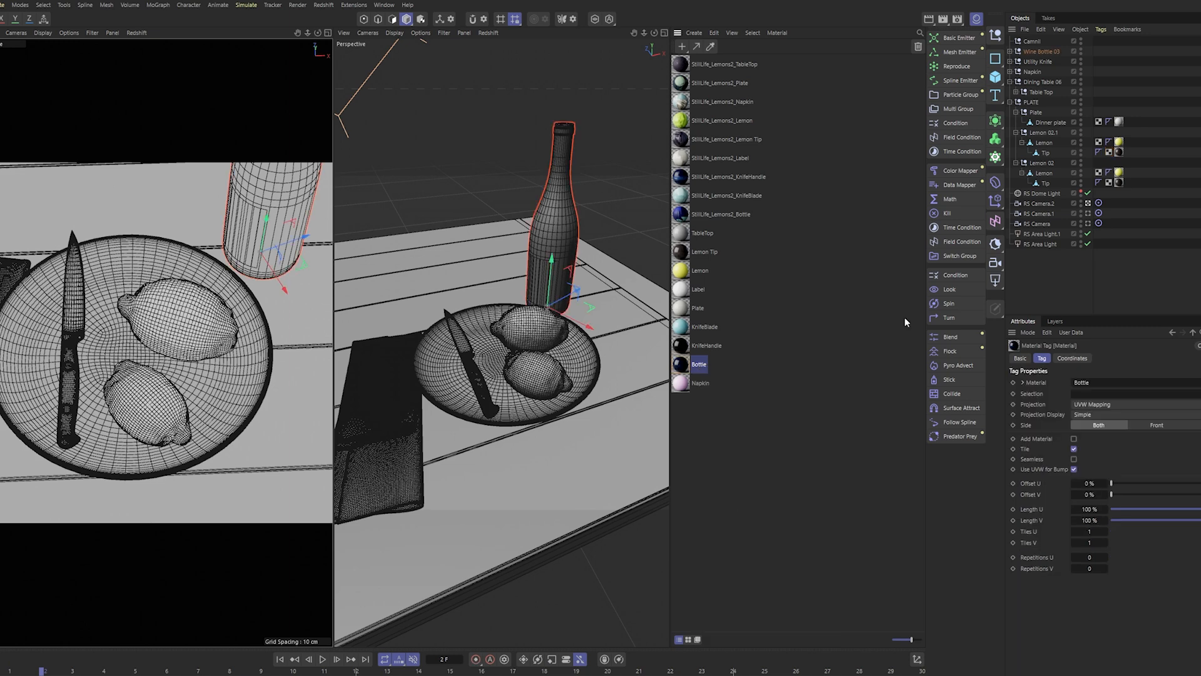
{"action": "left_click", "coordinate": [1011, 52]}
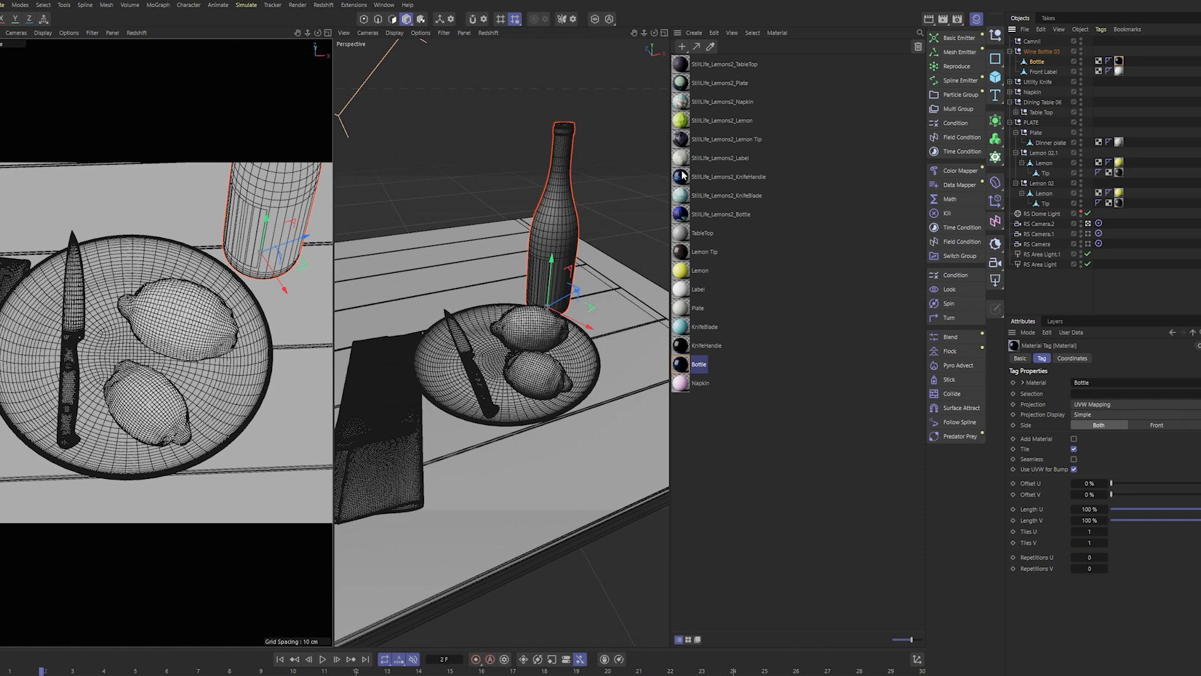
{"action": "left_click_drag", "start_coordinate": [687, 219], "coordinate": [1121, 61]}
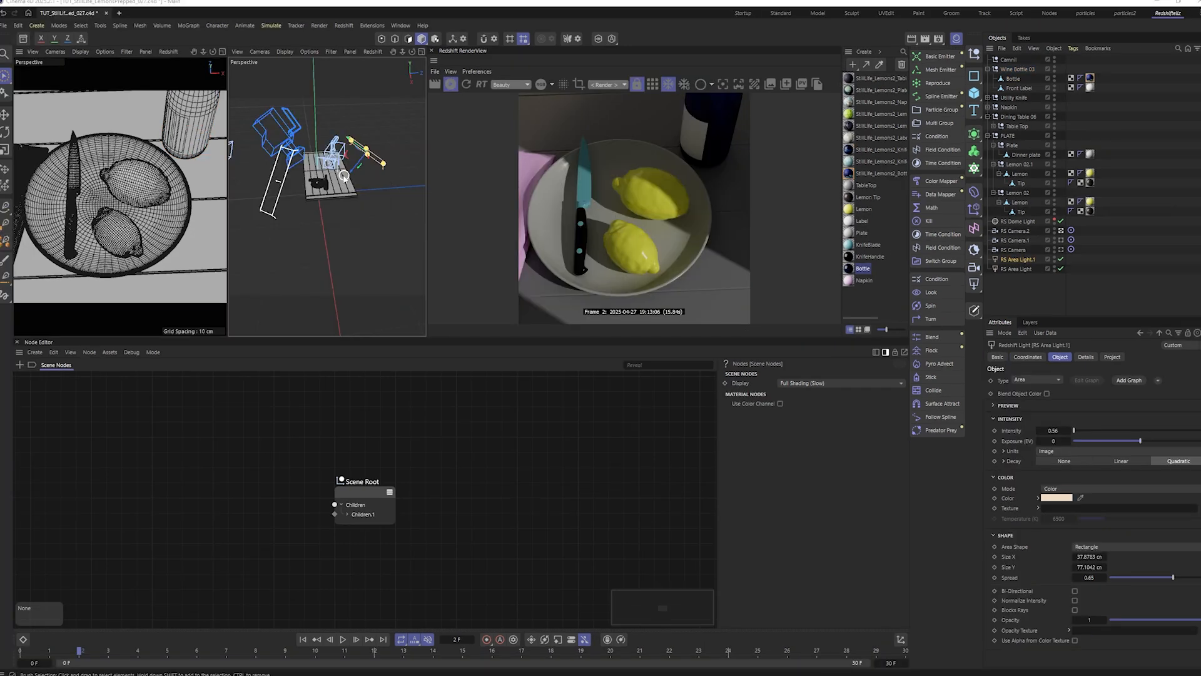
- Examine the placement of the two area lights around the table and the settings of RS Area Light
{"action": "left_click_drag", "start_coordinate": [324, 180], "coordinate": [348, 174], "text": "alt"}
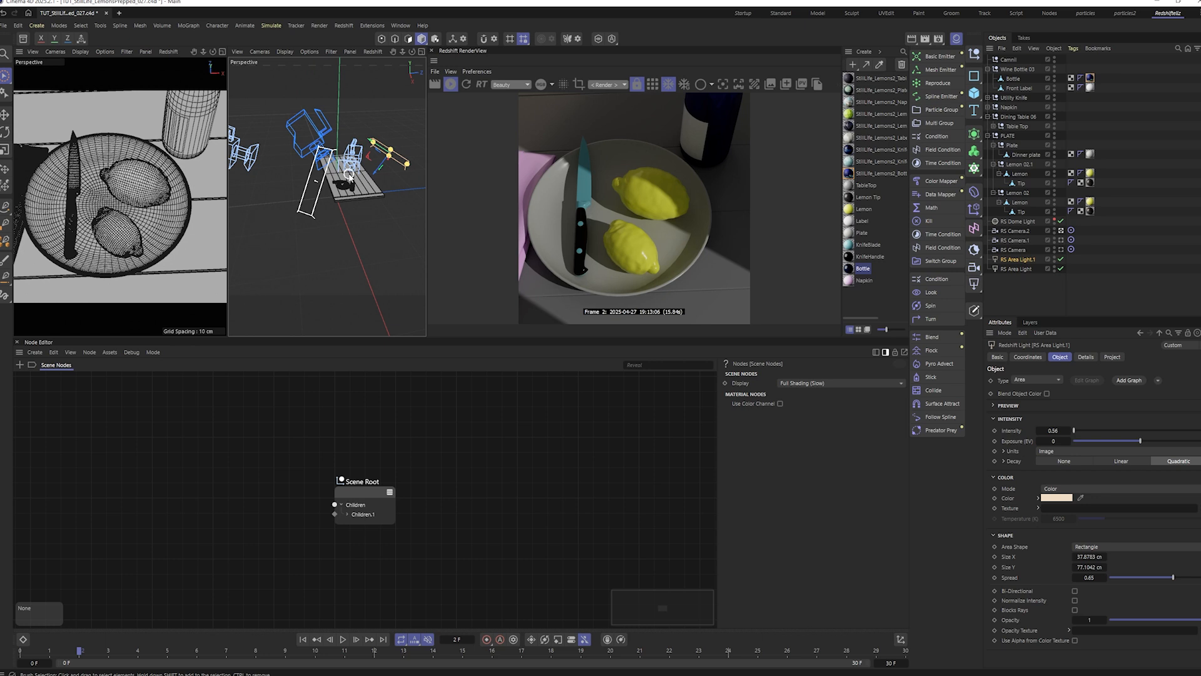
{"action": "left_click", "coordinate": [319, 202]}
{"action": "left_click", "coordinate": [398, 155]}
{"action": "scroll", "coordinate": [352, 159], "scroll_direction": "up", "scroll_amount": 3}
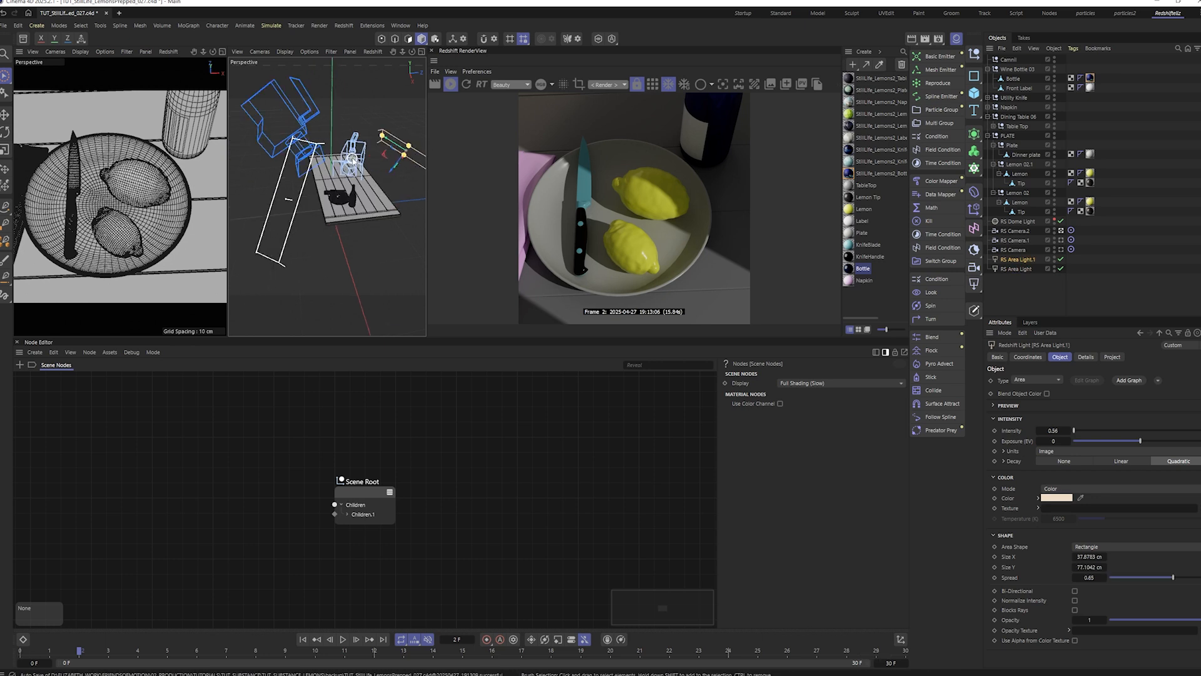
{"action": "left_click", "coordinate": [995, 268]}
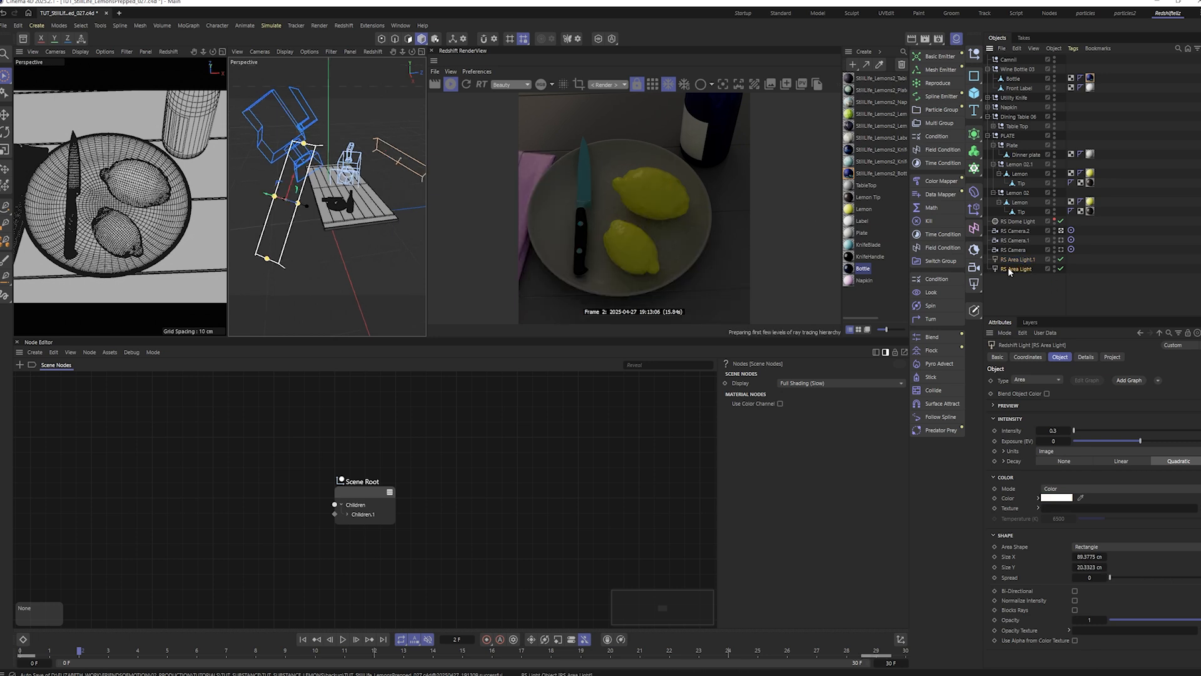
{"action": "left_click_drag", "start_coordinate": [377, 195], "coordinate": [272, 215], "text": "alt"}
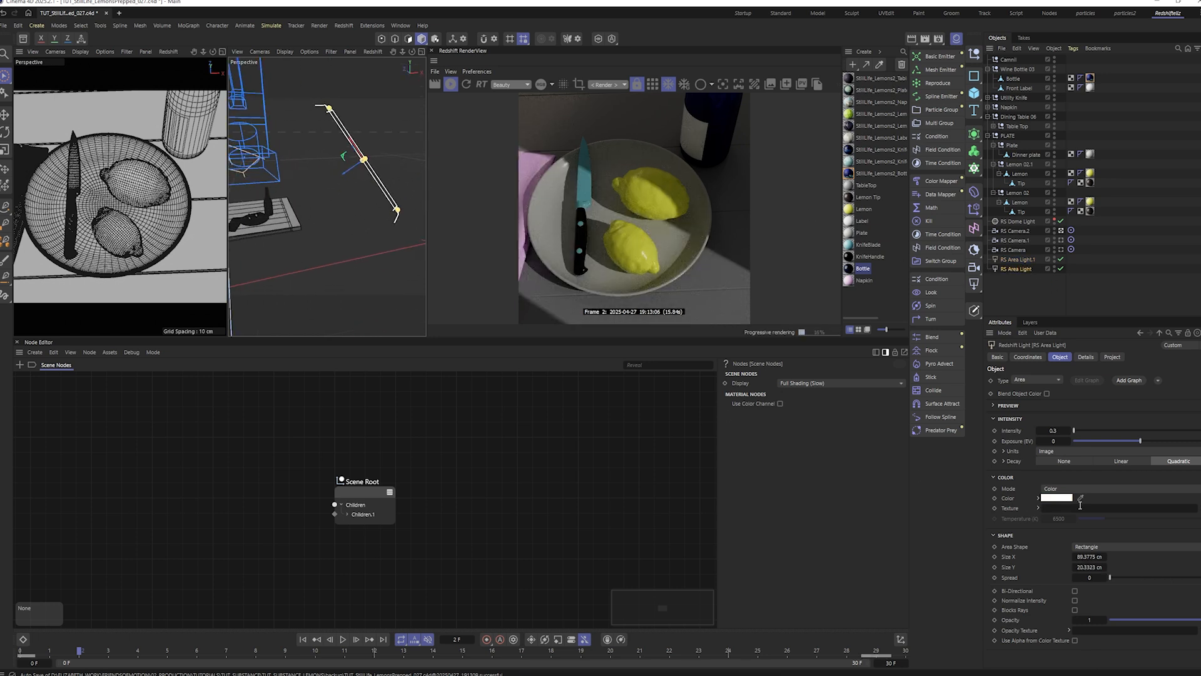
{"action": "left_click", "coordinate": [1053, 313]}
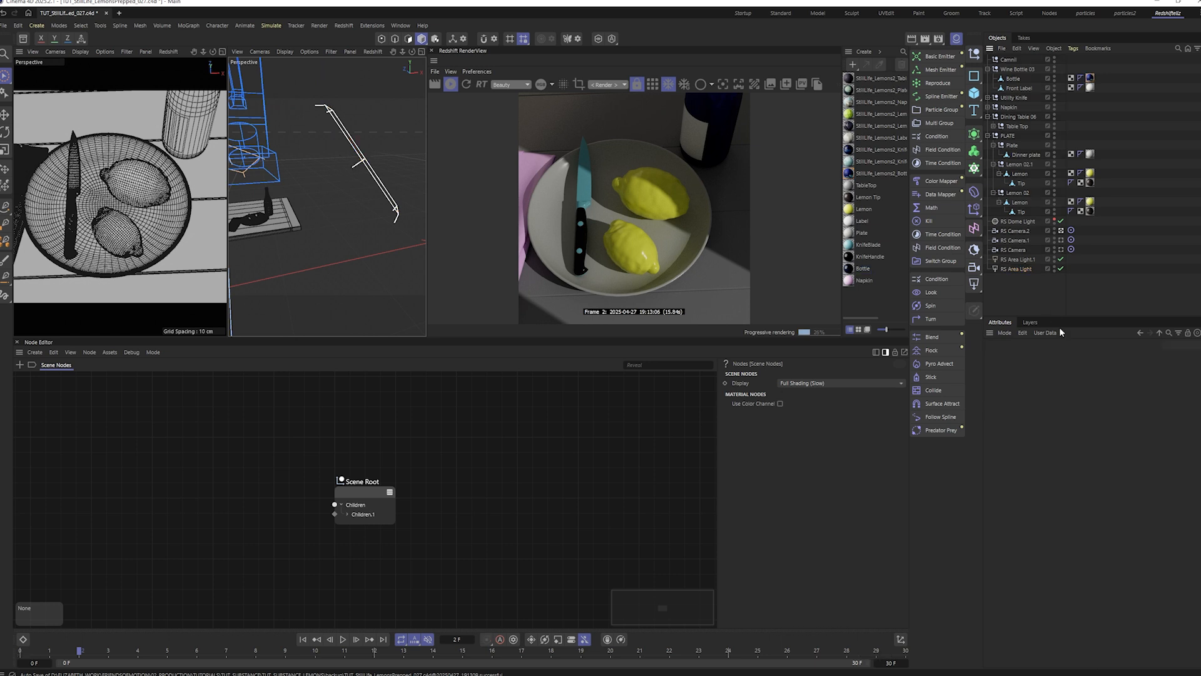
{"action": "left_click", "coordinate": [1014, 269]}
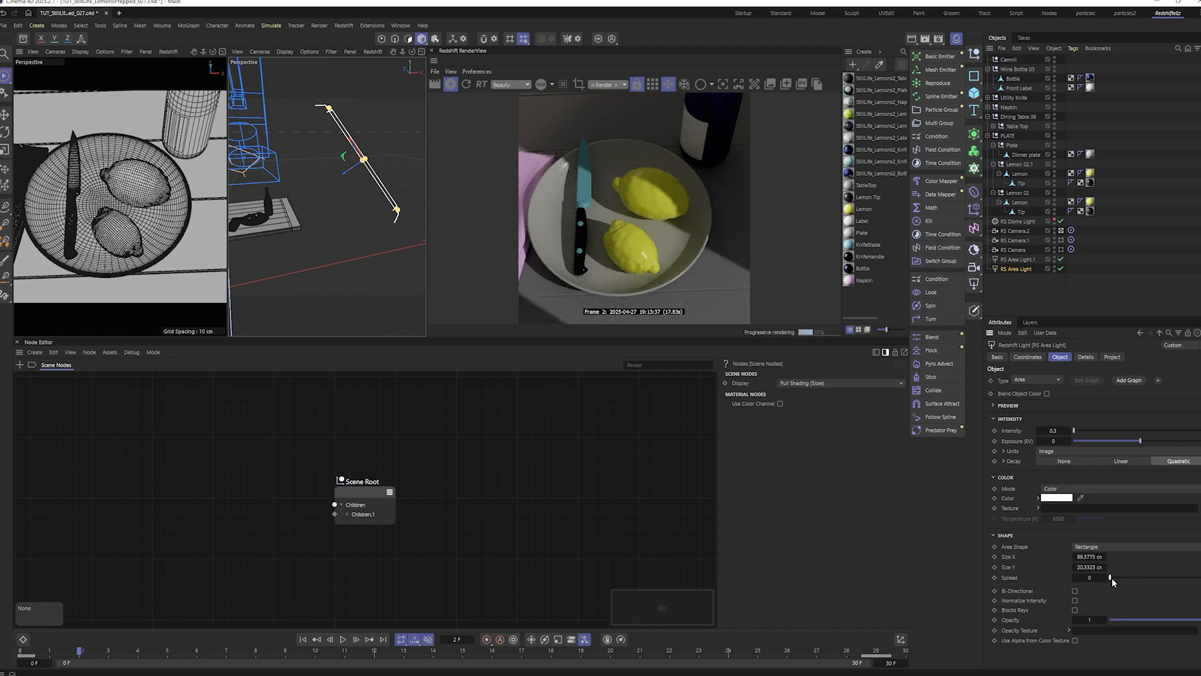
- Display the settings of RS Dome Light and view the light setup around the whole table
{"action": "left_click", "coordinate": [1020, 223]}
{"action": "middle_click_drag", "start_coordinate": [368, 229], "coordinate": [409, 237], "text": "alt"}
{"action": "scroll", "coordinate": [294, 239], "scroll_direction": "down", "scroll_amount": 5}
{"action": "scroll", "coordinate": [284, 252], "scroll_direction": "up", "scroll_amount": 8}
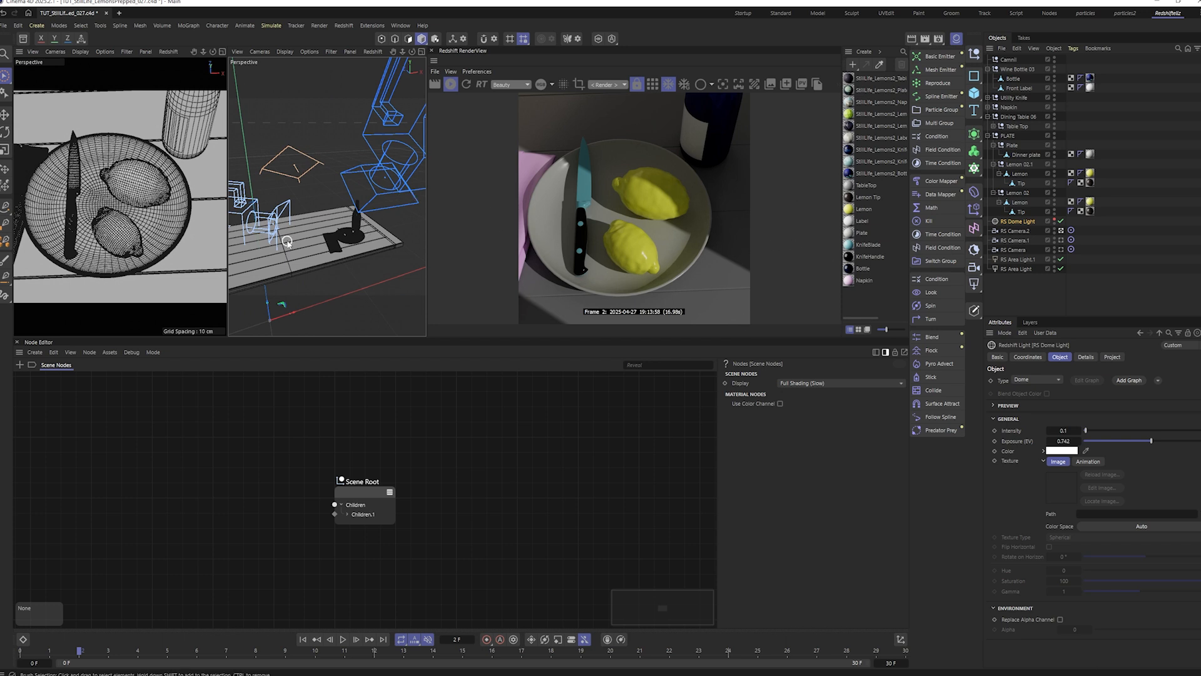
{"action": "left_click_drag", "start_coordinate": [287, 242], "coordinate": [284, 233], "text": "alt"}
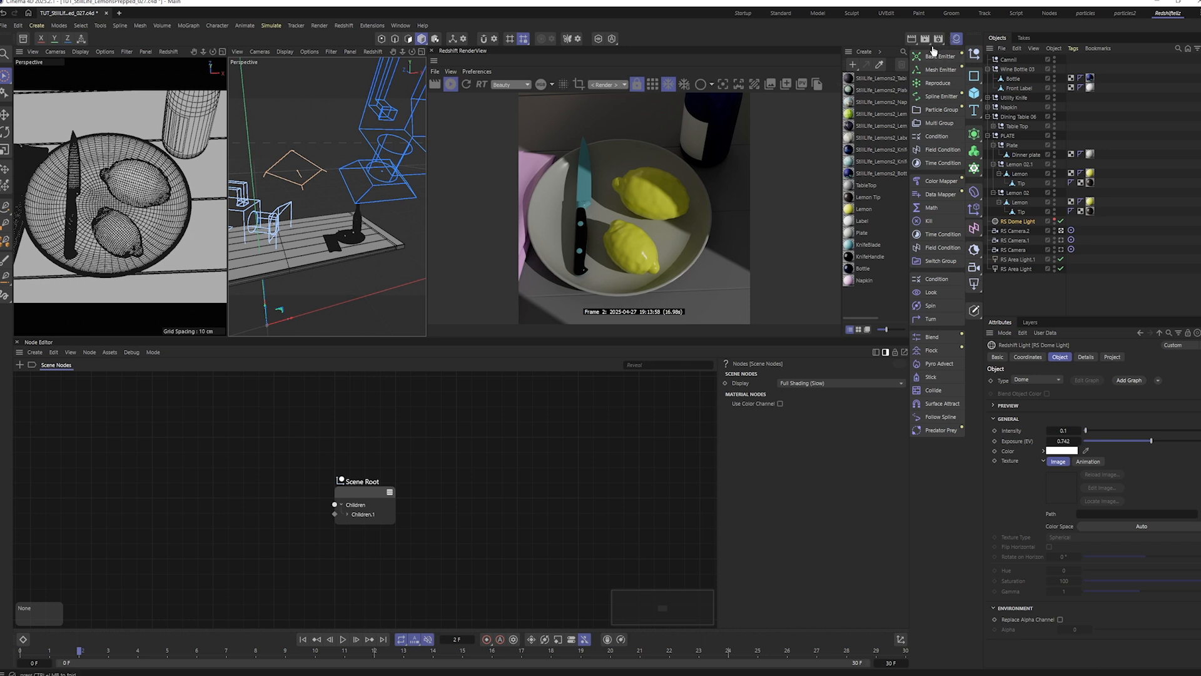
- Close the palette of particle and simulation tools and display the properties of the bottle's material tag
{"action": "right_click", "coordinate": [932, 49]}
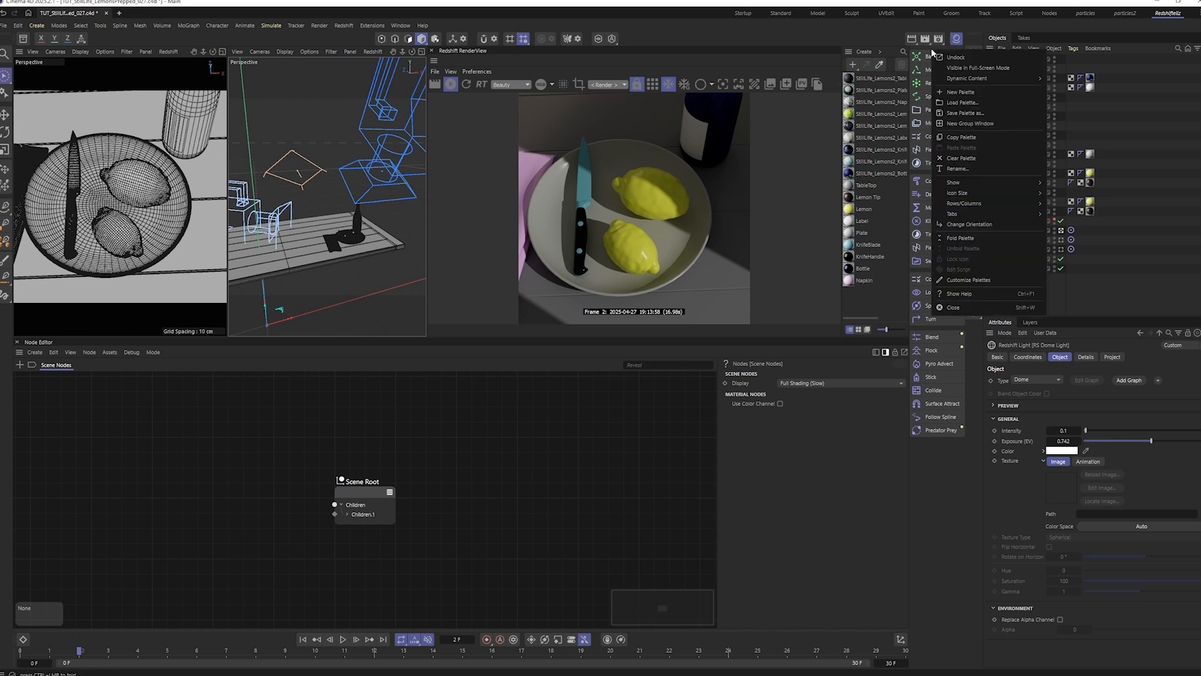
{"action": "left_click", "coordinate": [966, 308]}
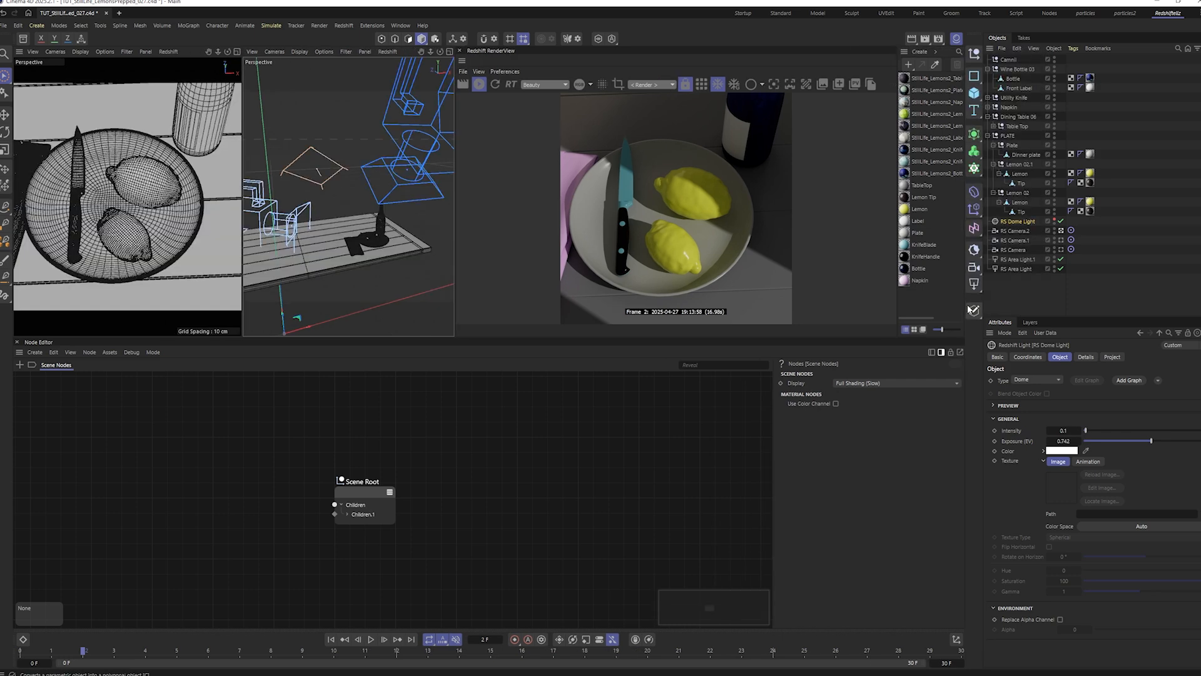
{"action": "left_click", "coordinate": [1090, 78]}
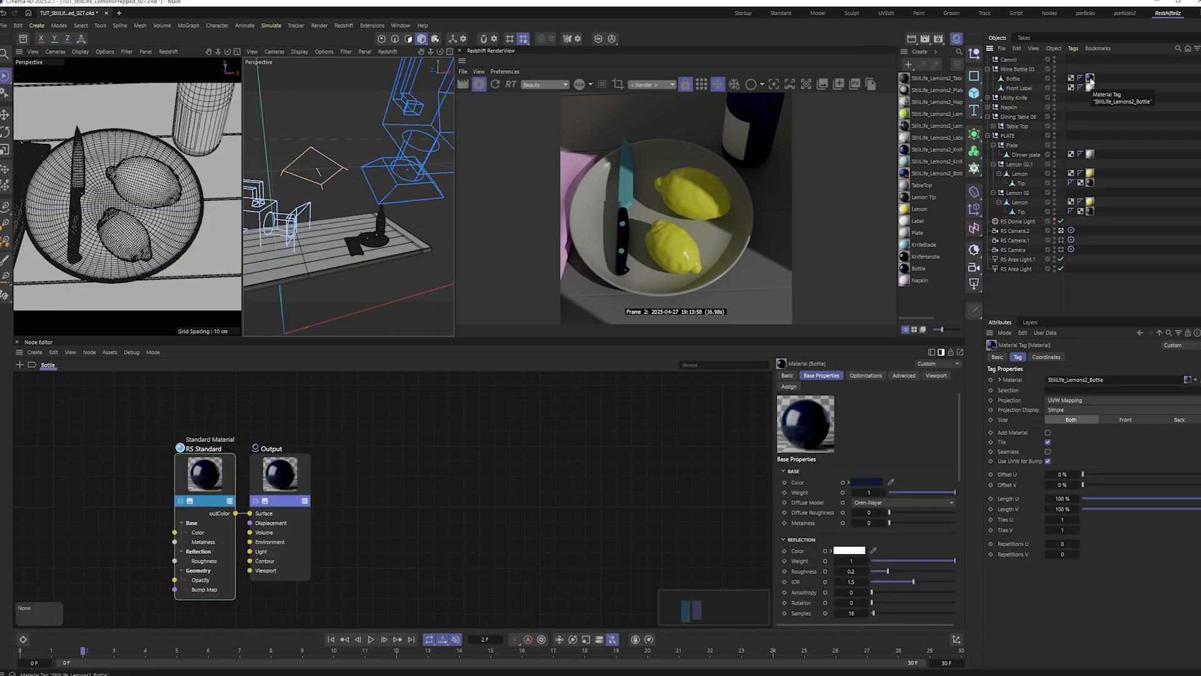
- Select all material tags that use the Lemon material and replace their material with StillLife_Lemons2_Lemon
{"action": "left_click", "coordinate": [905, 211]}
{"action": "right_click", "coordinate": [905, 211]}
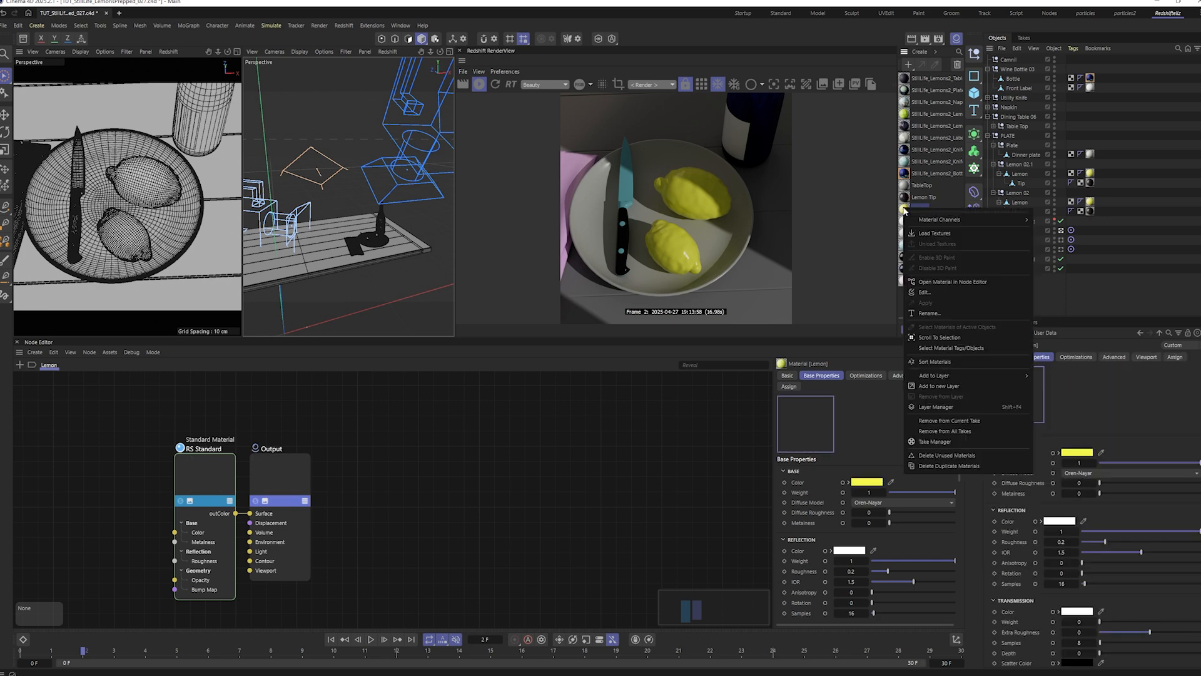
{"action": "left_click", "coordinate": [946, 348]}
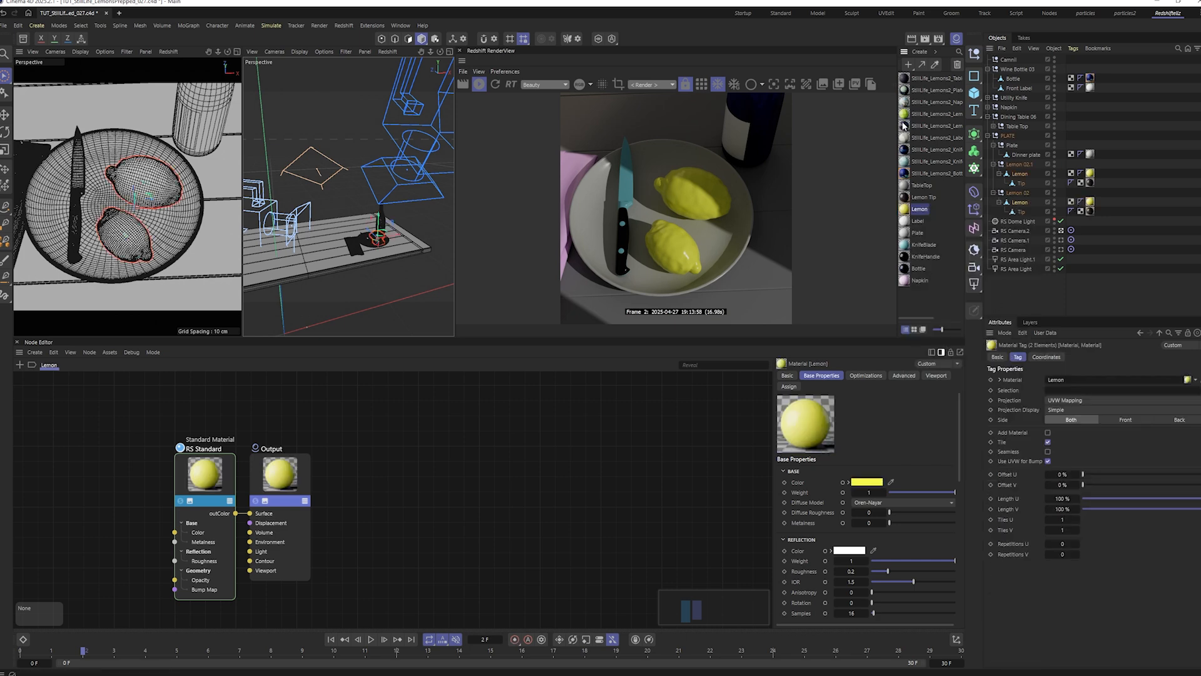
{"action": "left_click_drag", "start_coordinate": [905, 115], "coordinate": [1082, 386]}
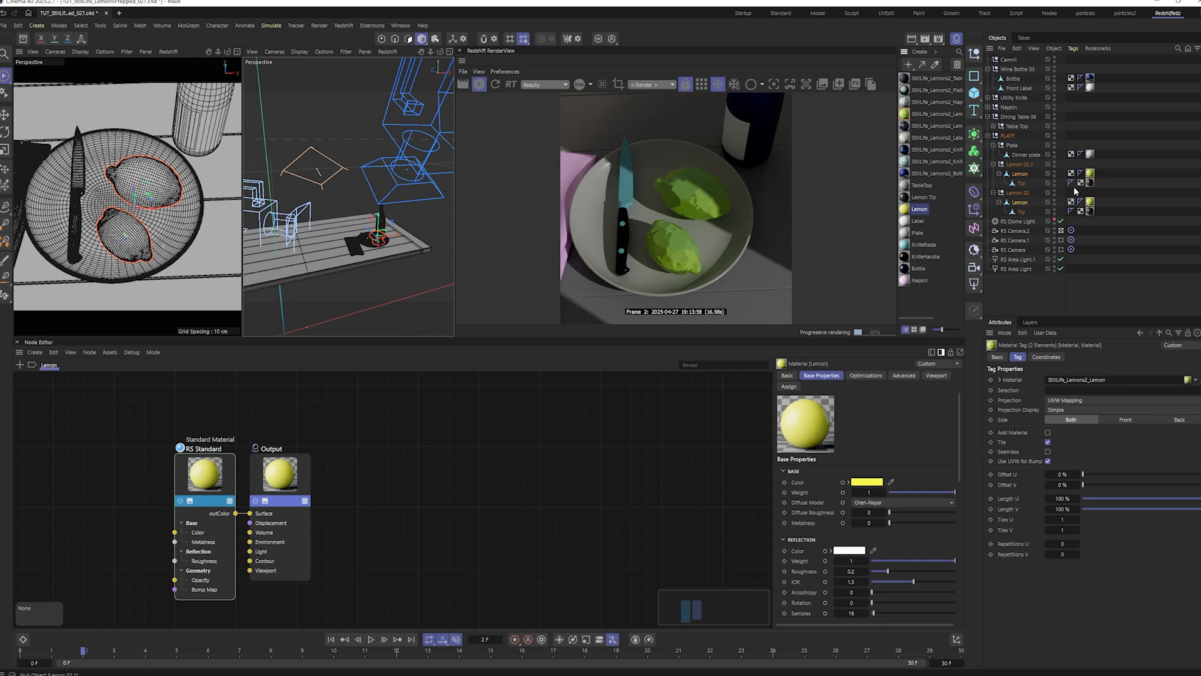
- Select the Lemon Tip material and open its commands for finding the tags and objects that use it
{"action": "left_click", "coordinate": [929, 198]}
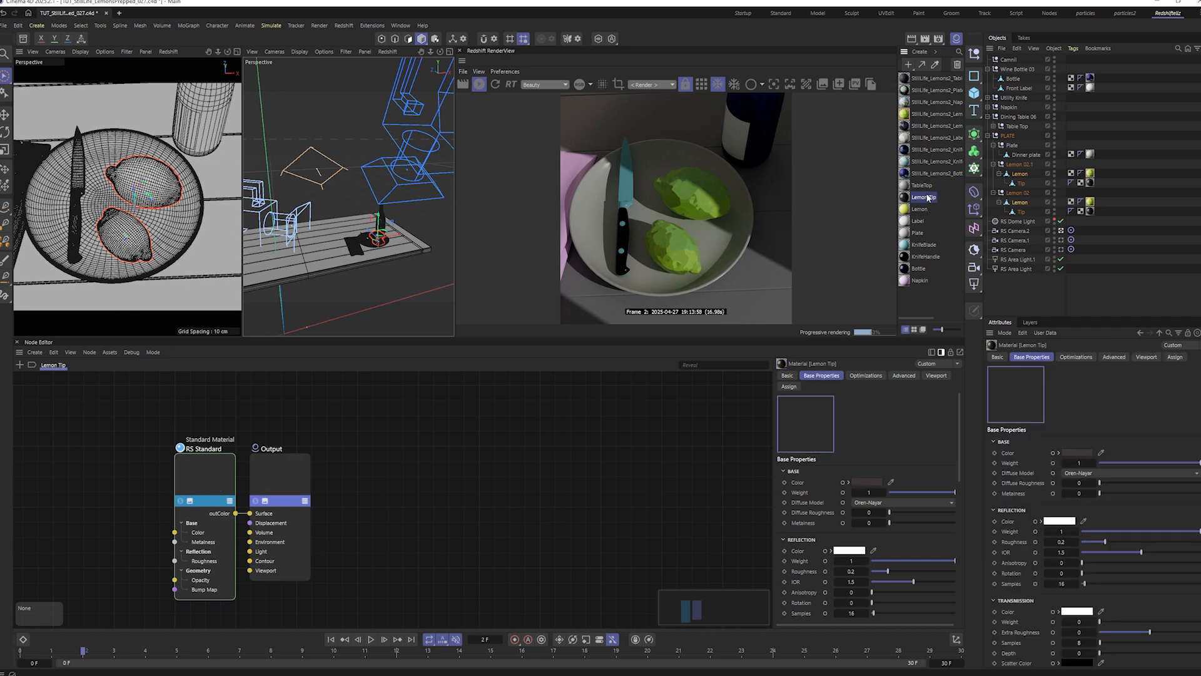
{"action": "right_click", "coordinate": [927, 198]}
{"action": "mouse_move", "coordinate": [976, 363]}
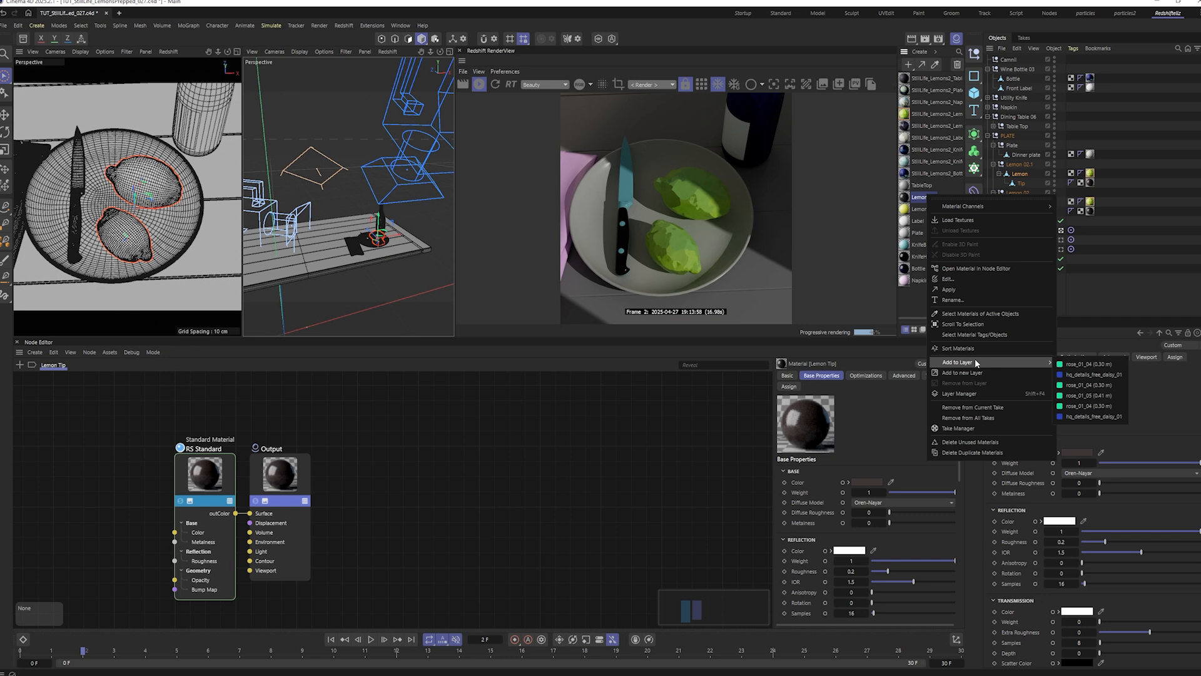
- Replace the material on the tags that use Plate and TableTop with StillLife_Lemons2_Plate and StillLife_Lemons2_TableTop respectively
{"action": "left_click", "coordinate": [876, 268]}
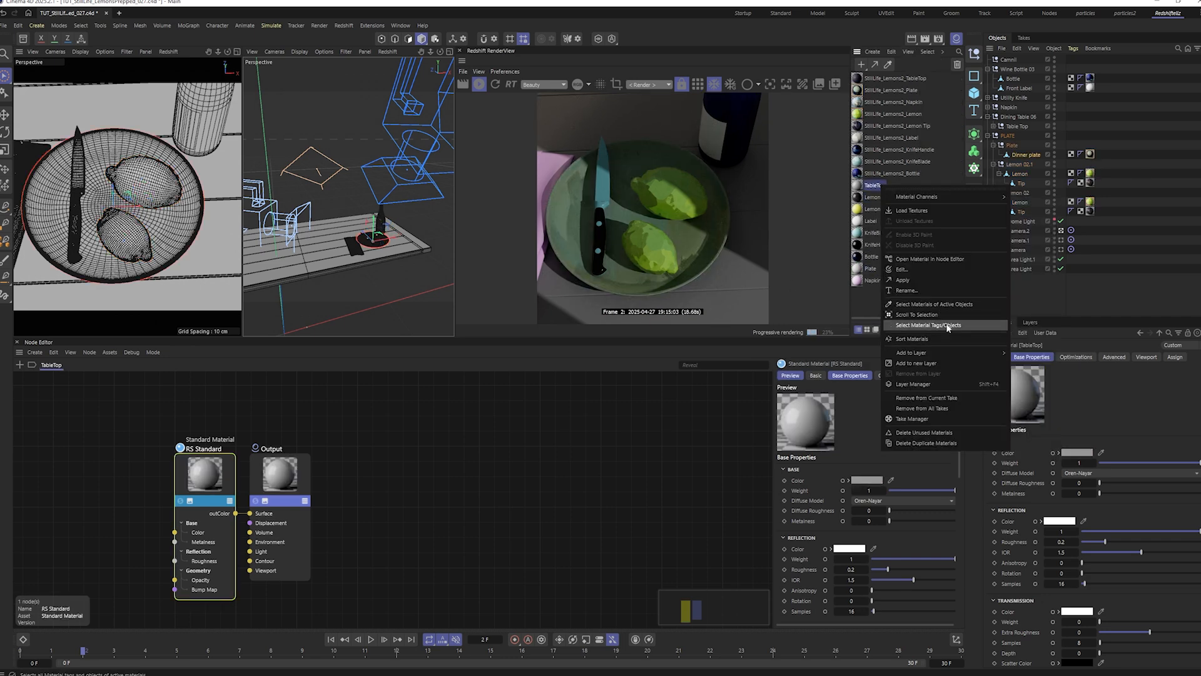
{"action": "left_click", "coordinate": [928, 325]}
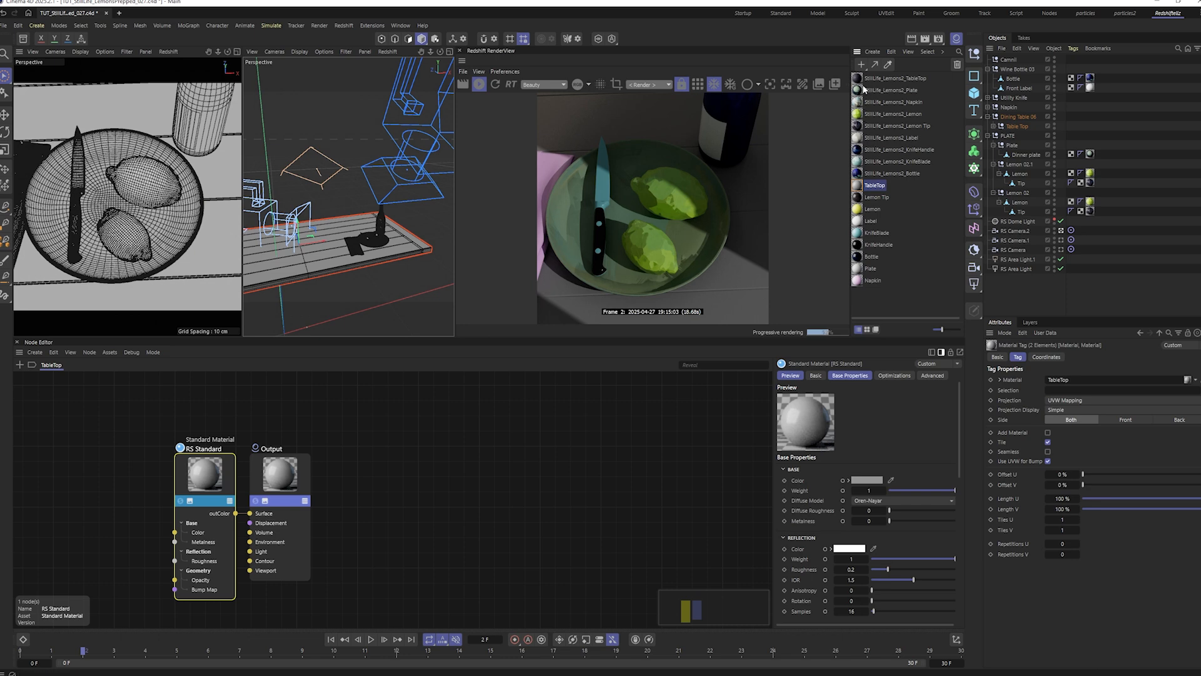
{"action": "left_click_drag", "start_coordinate": [859, 80], "coordinate": [1058, 380]}
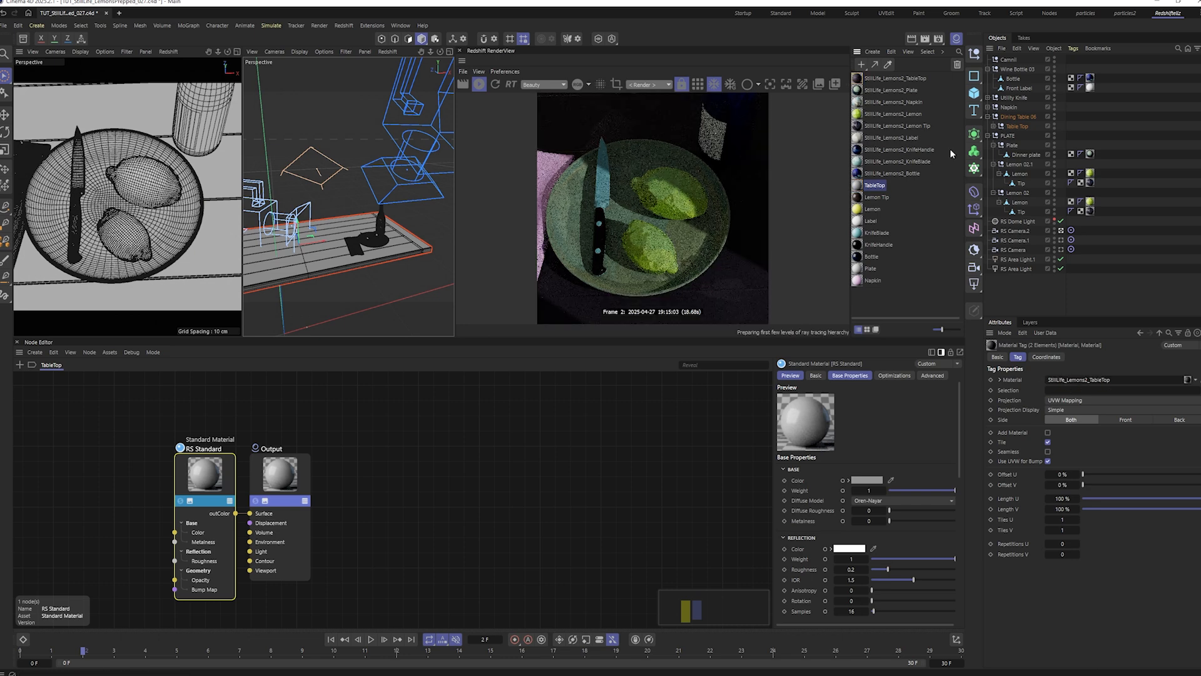
- Select the material tag that uses the Napkin material and replace its material with StillLife_Lemons2_Napkin
{"action": "left_click", "coordinate": [876, 280]}
{"action": "right_click", "coordinate": [878, 281]}
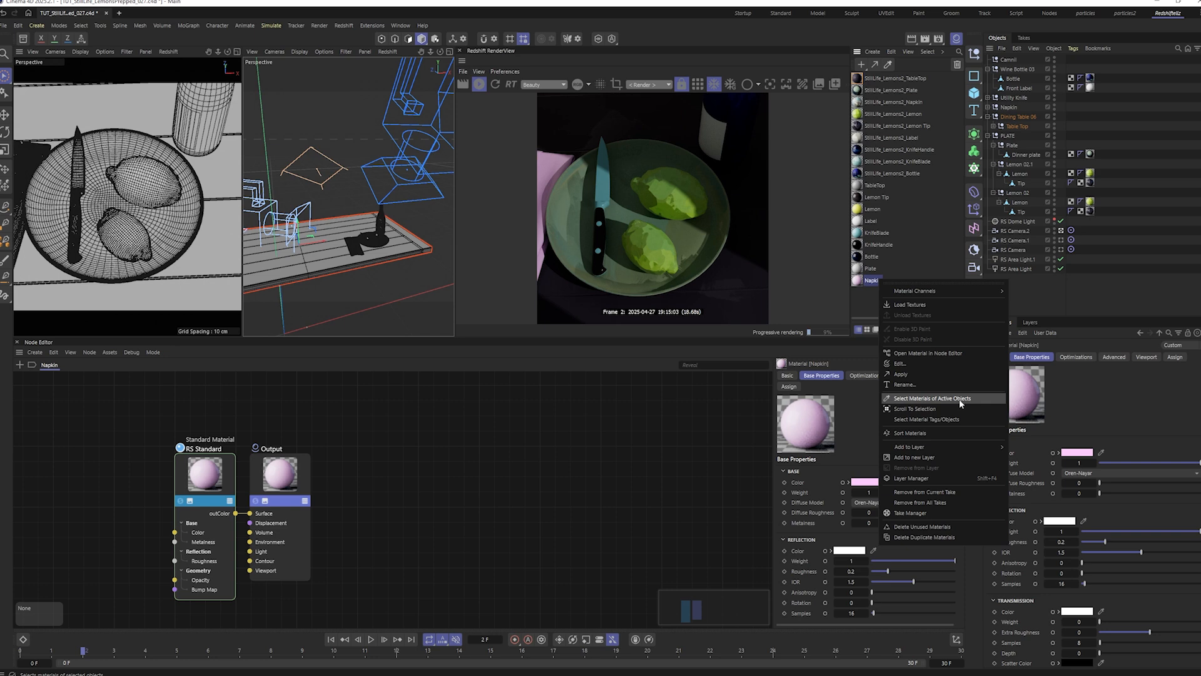
{"action": "left_click", "coordinate": [954, 419]}
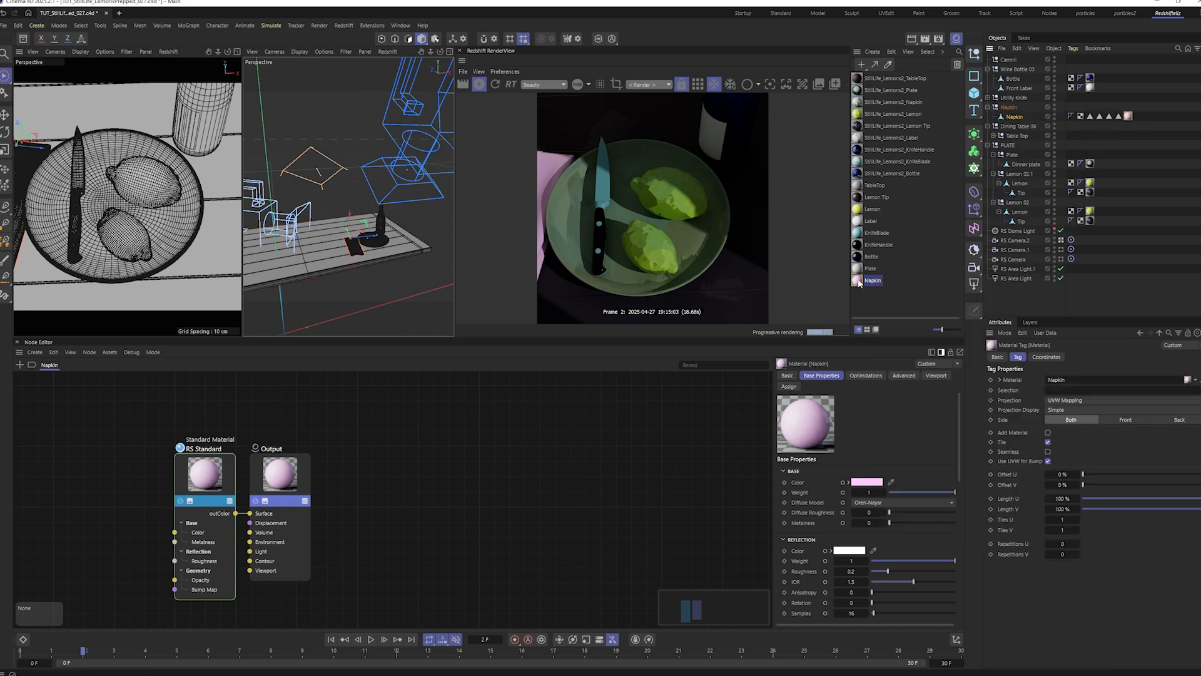
{"action": "left_click_drag", "start_coordinate": [889, 102], "coordinate": [1076, 380]}
- Select all material tags that use the KnifeBlade material and replace their material with StillLife_Lemons2_KnifeBlade
{"action": "right_click", "coordinate": [876, 232]}
{"action": "left_click", "coordinate": [973, 375]}
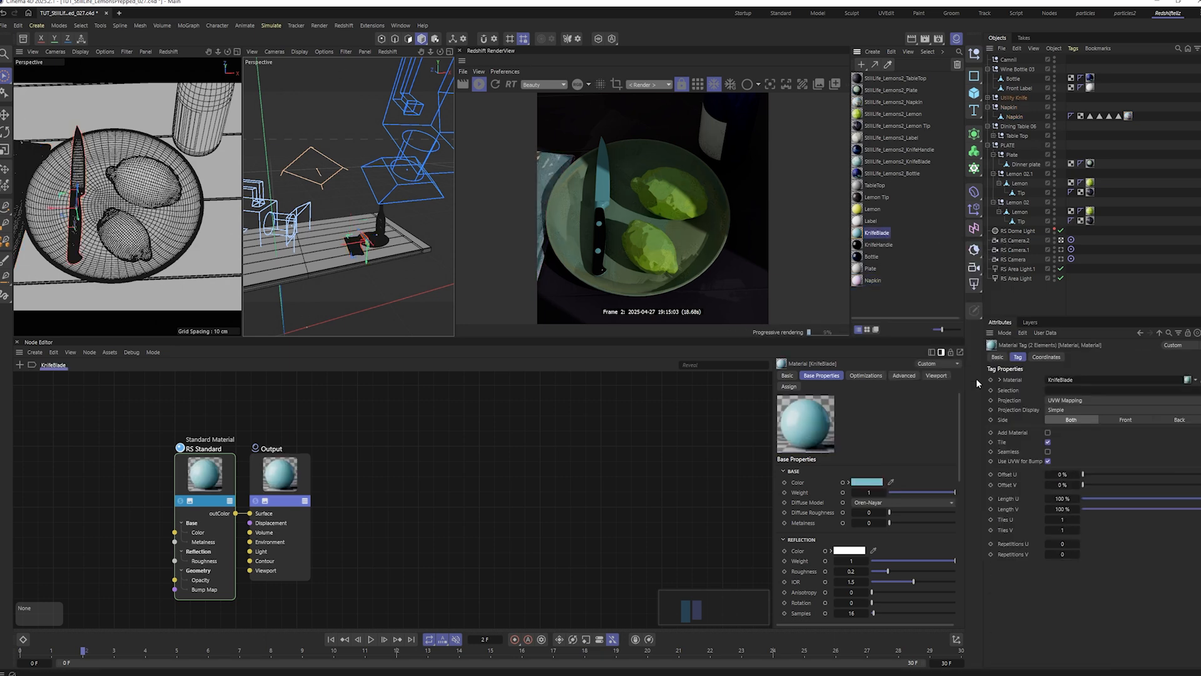
{"action": "left_click_drag", "start_coordinate": [912, 164], "coordinate": [1076, 378]}
- Select all material tags that use the KnifeHandle material and replace their material with StillLife_Lemons2_KnifeHandle
{"action": "left_click", "coordinate": [887, 245]}
{"action": "right_click", "coordinate": [887, 246]}
{"action": "left_click", "coordinate": [991, 381]}
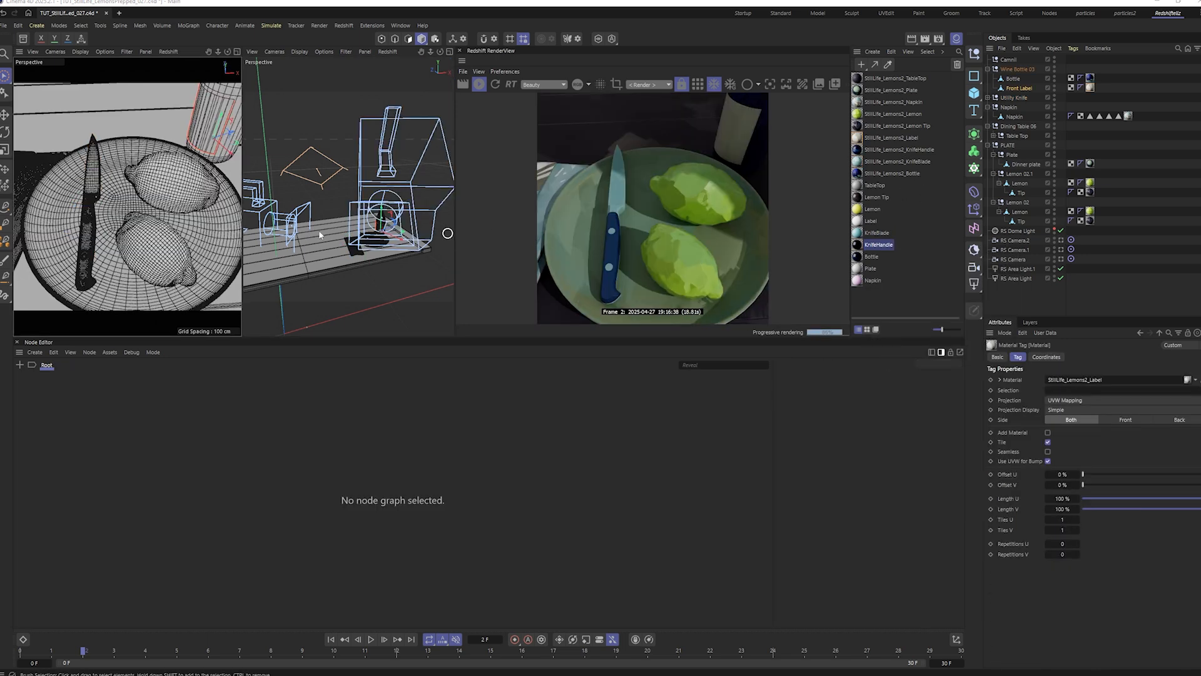
- Delete all unused materials from the scene, leaving only the StillLife_Lemons2 set
{"action": "left_click_drag", "start_coordinate": [182, 227], "coordinate": [172, 246], "text": "alt"}
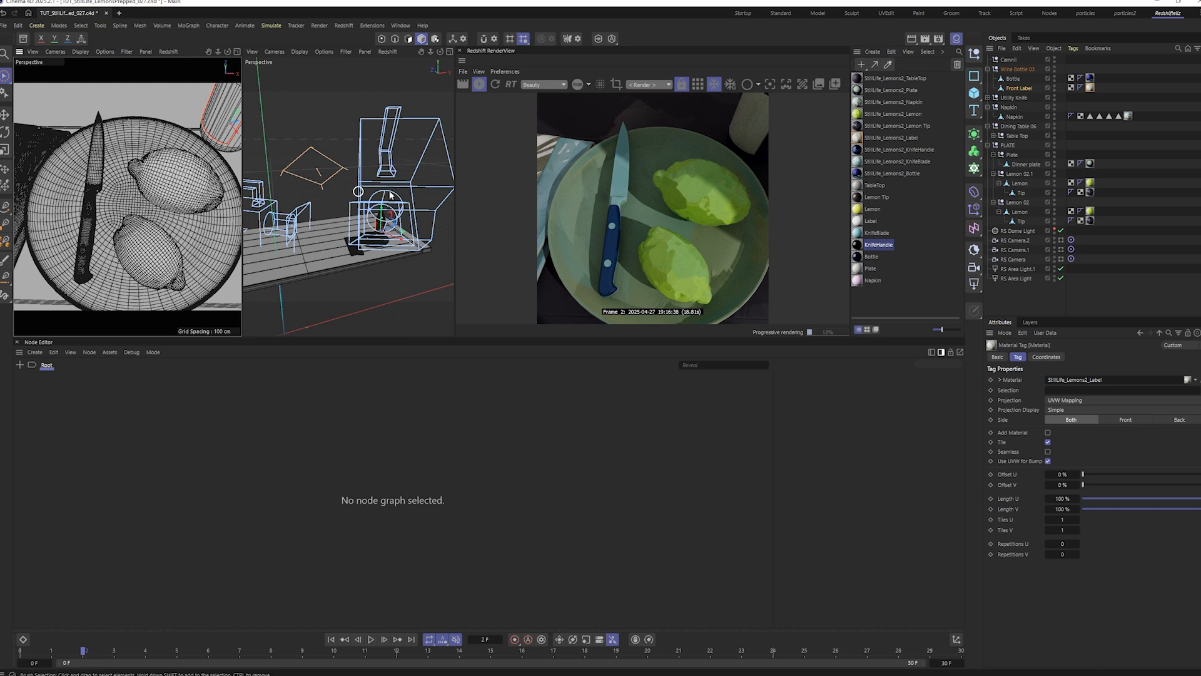
{"action": "left_click", "coordinate": [892, 53]}
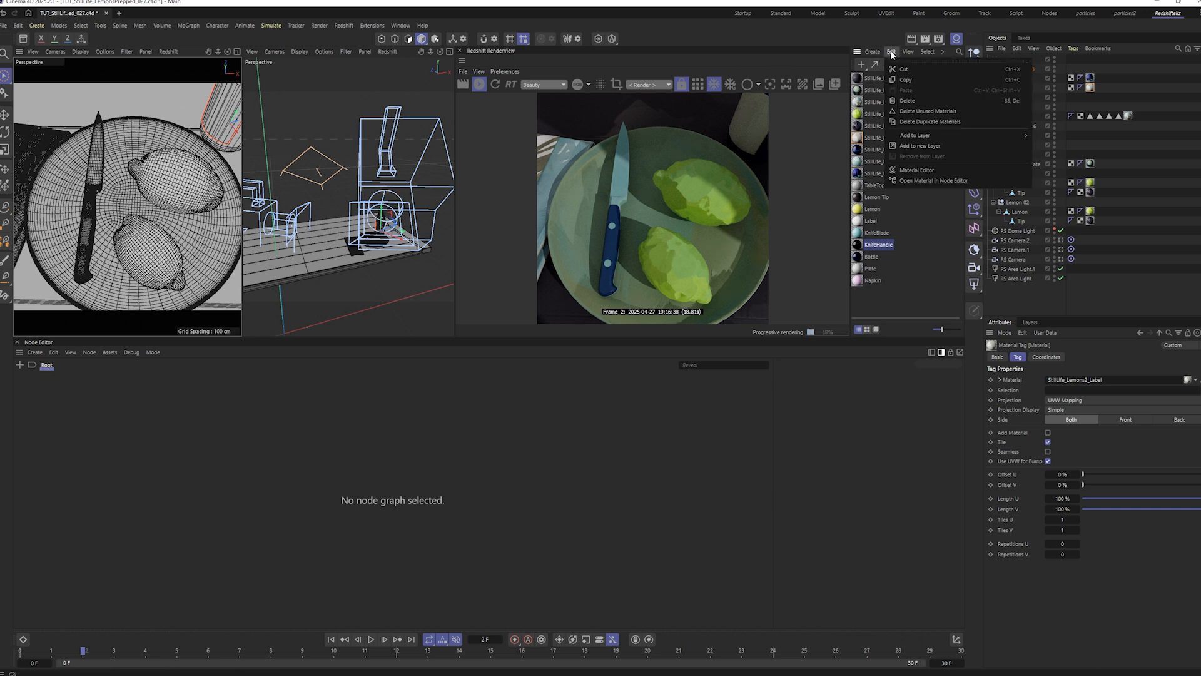
{"action": "left_click", "coordinate": [921, 111]}
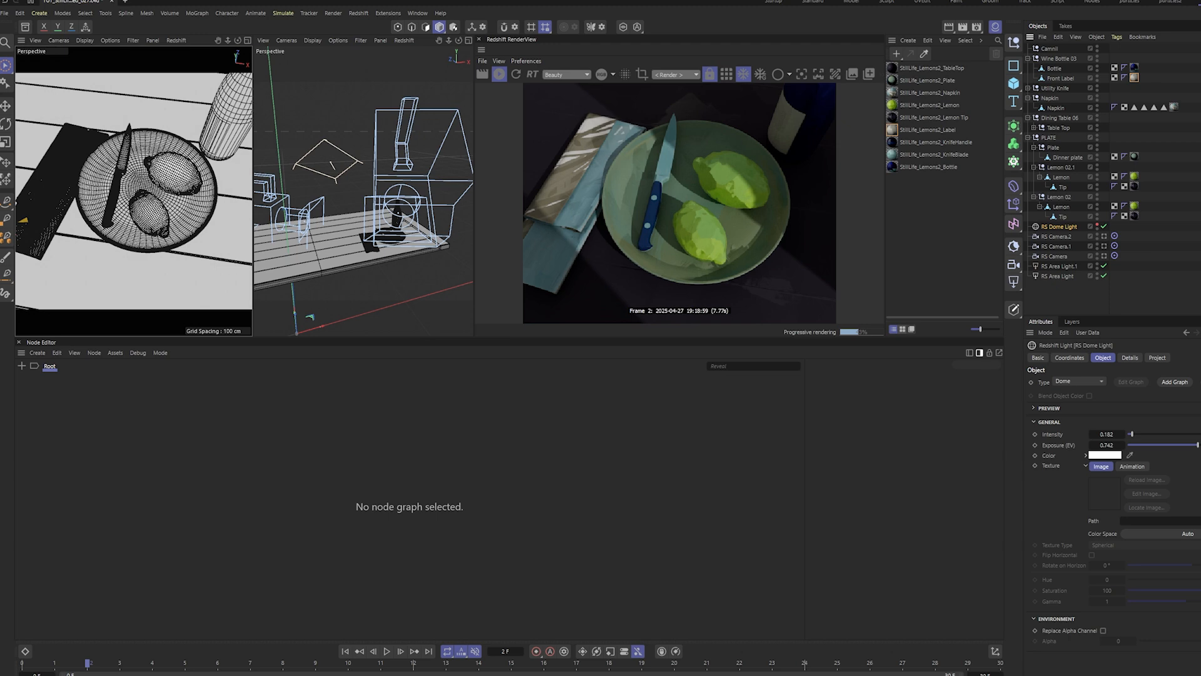
- Adjust the brightness of RS Dome Light, trying an intensity of 0.354 and settling on 0.201
{"action": "left_click_drag", "start_coordinate": [1131, 433], "coordinate": [1136, 434]}
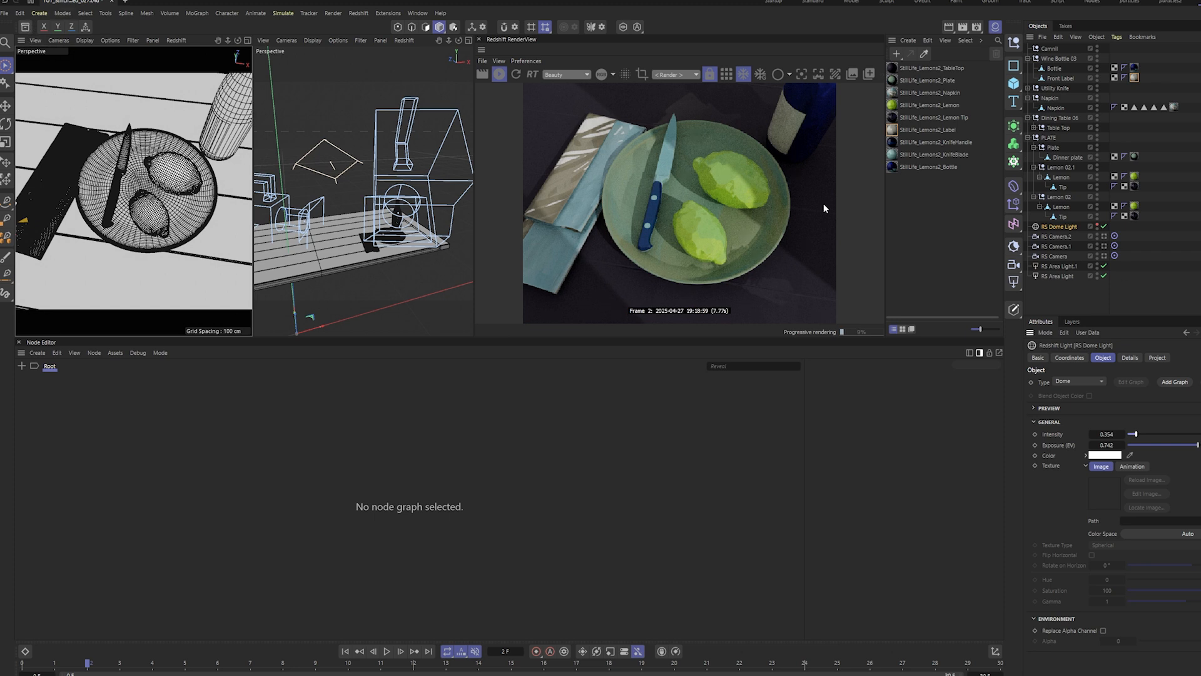
{"action": "left_click", "coordinate": [1069, 357]}
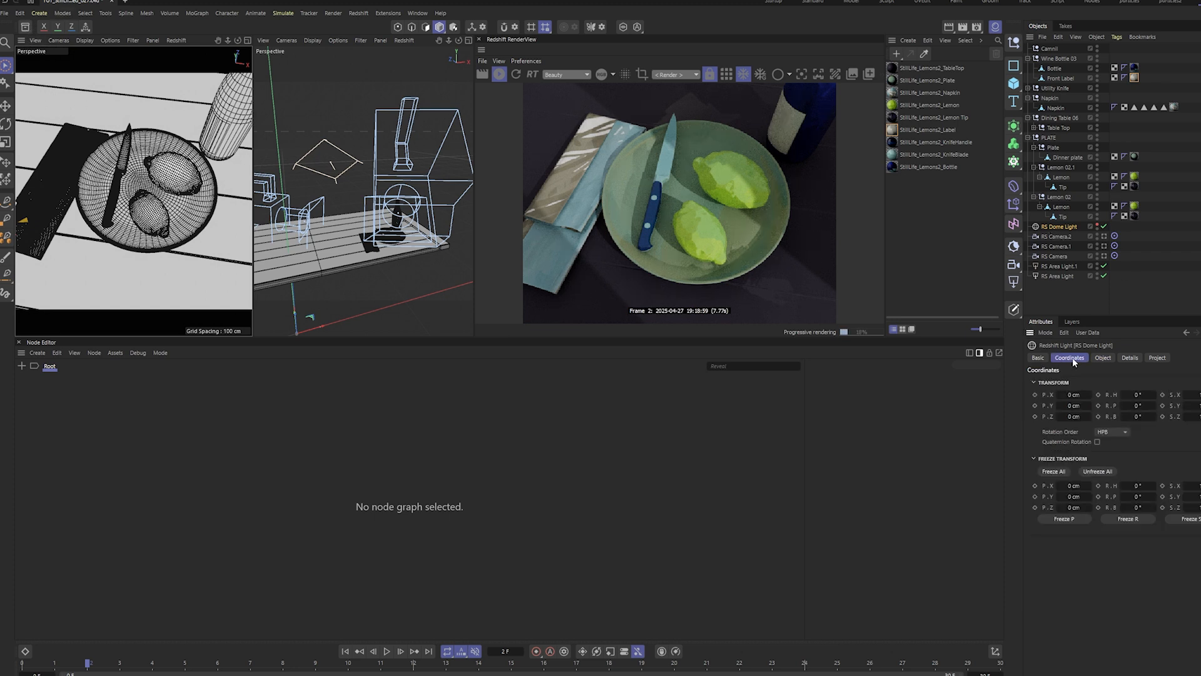
{"action": "left_click", "coordinate": [1108, 358]}
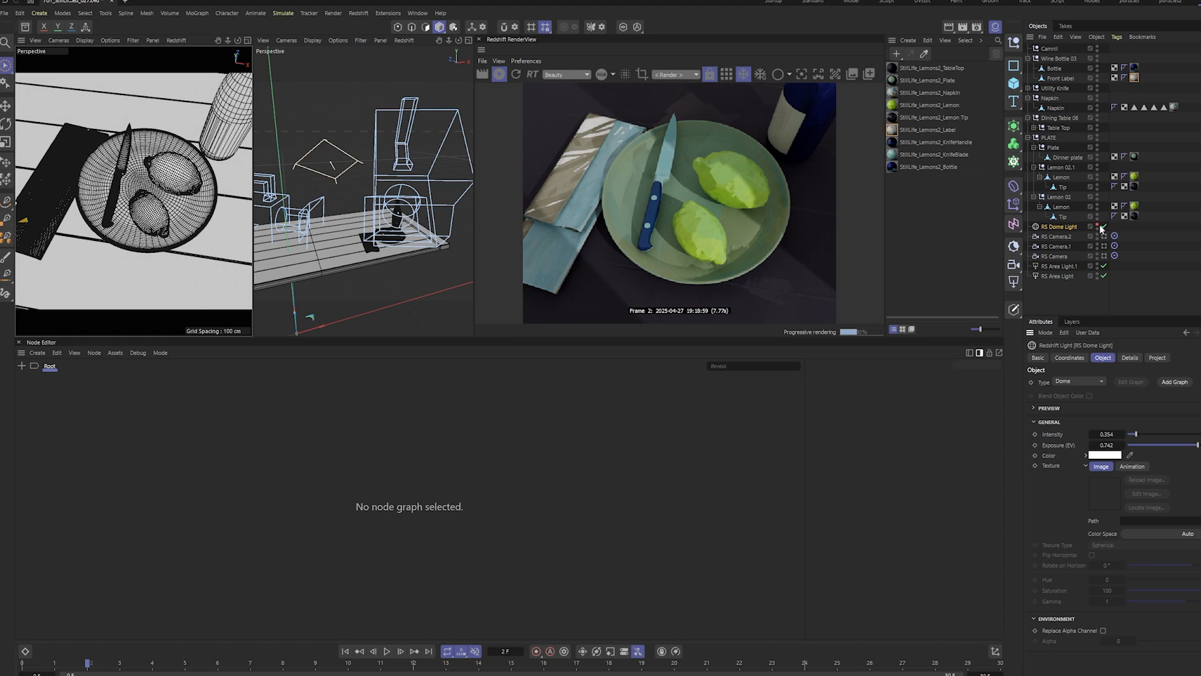
{"action": "left_click_drag", "start_coordinate": [1137, 436], "coordinate": [1134, 435]}
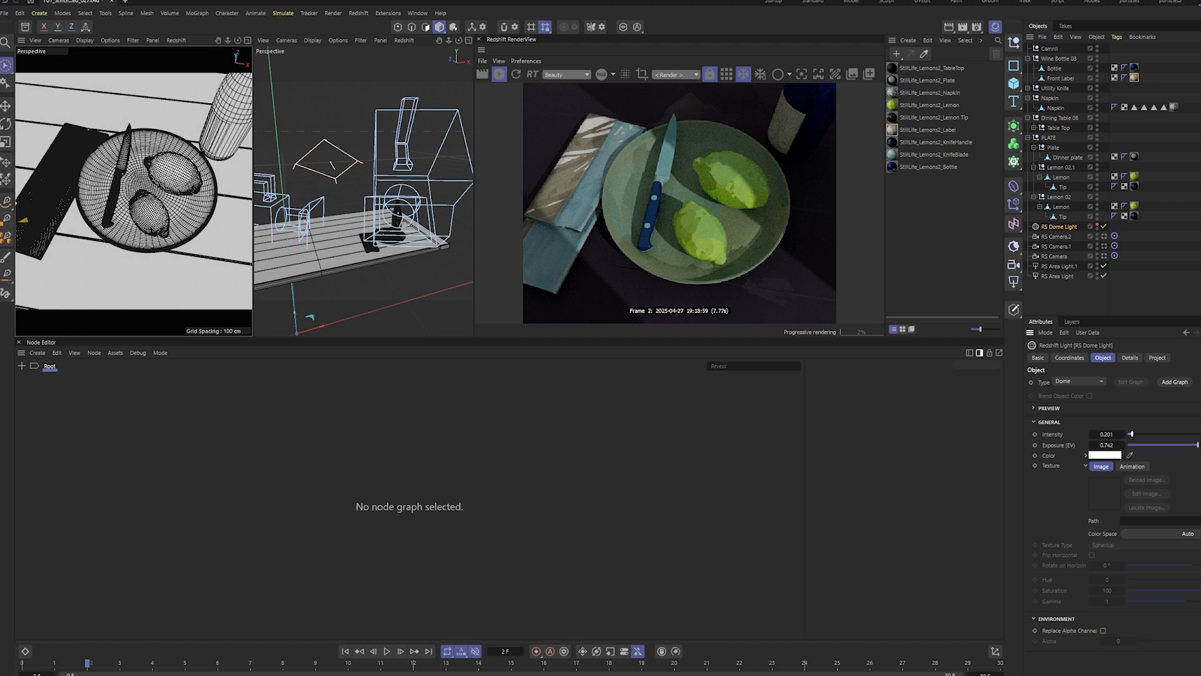
- Search the asset library for "hdr" and "panor" and add the panorama HDRI to the scene as a dome light
{"action": "left_click", "coordinate": [25, 26]}
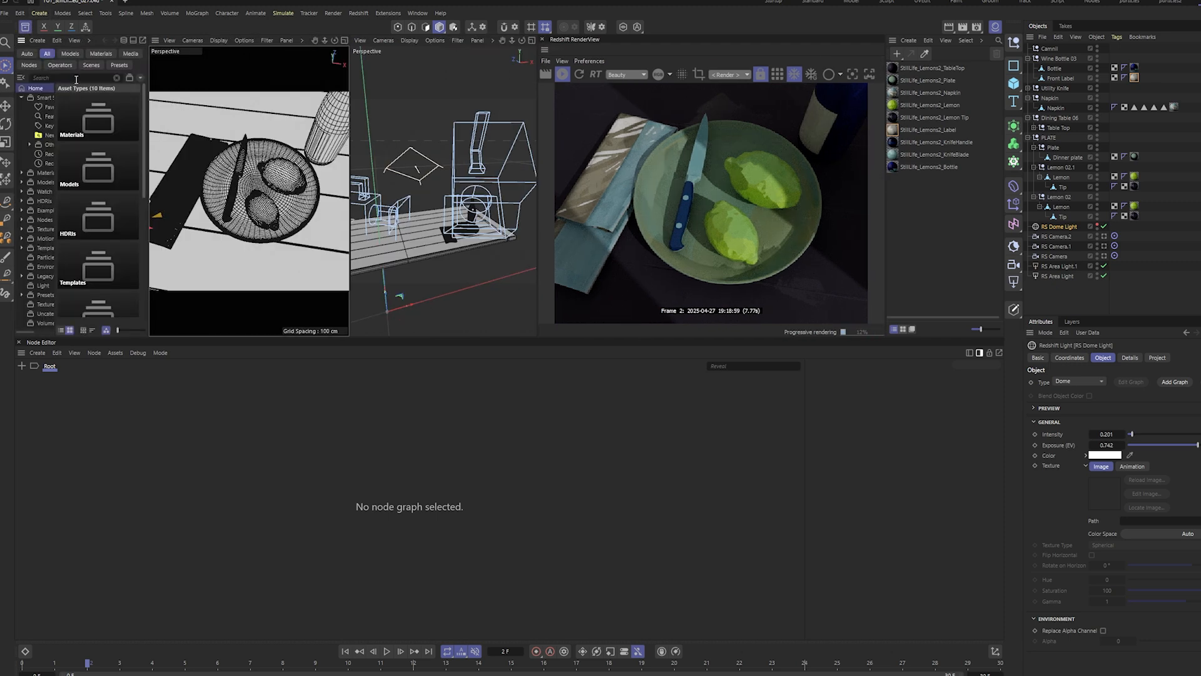
{"action": "type", "text": "hdr"}
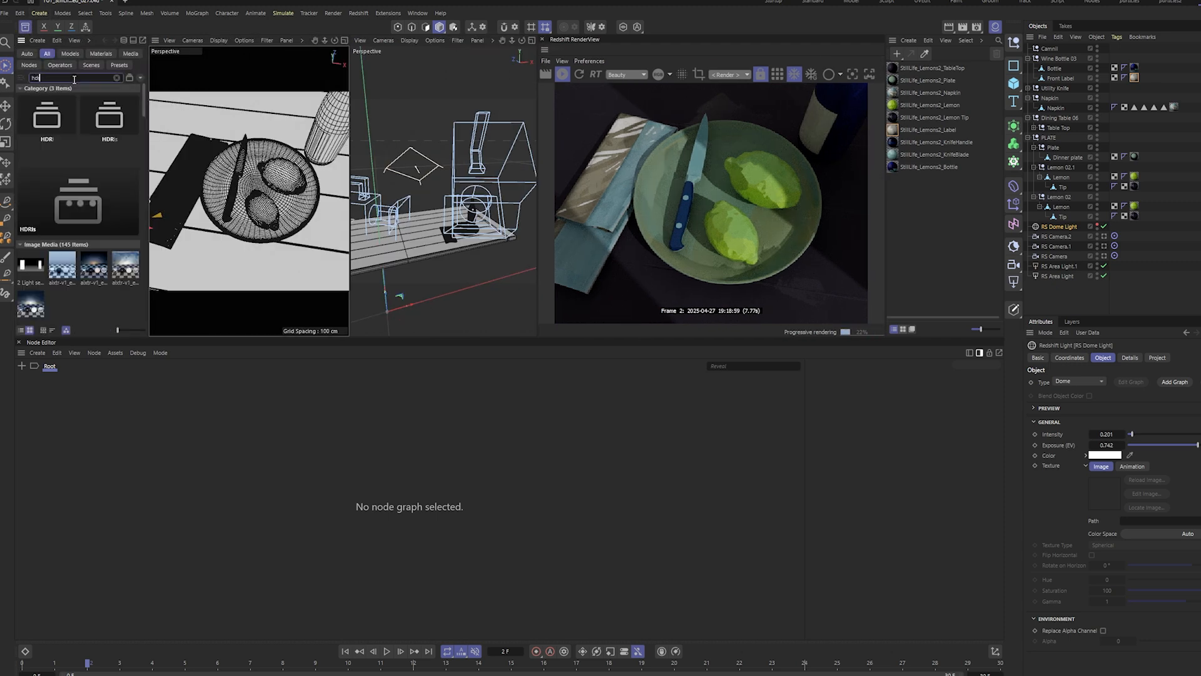
{"action": "scroll", "coordinate": [75, 253], "scroll_direction": "down", "scroll_amount": 2}
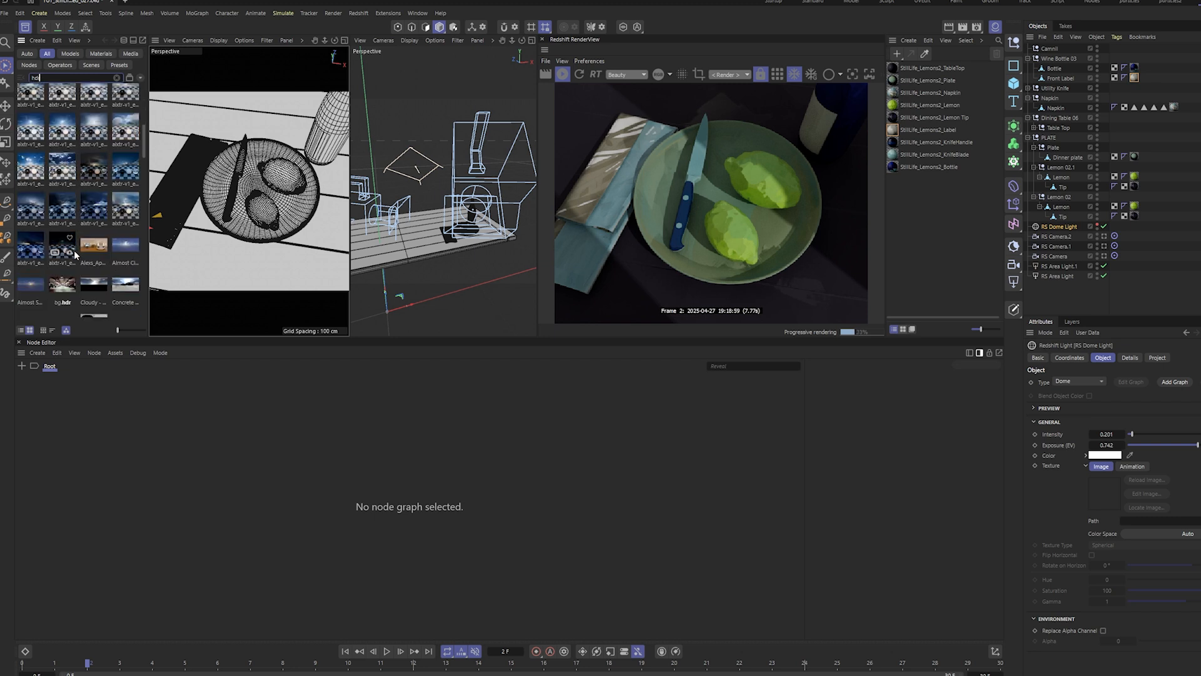
{"action": "double_click", "coordinate": [28, 78]}
{"action": "type", "text": "panor"}
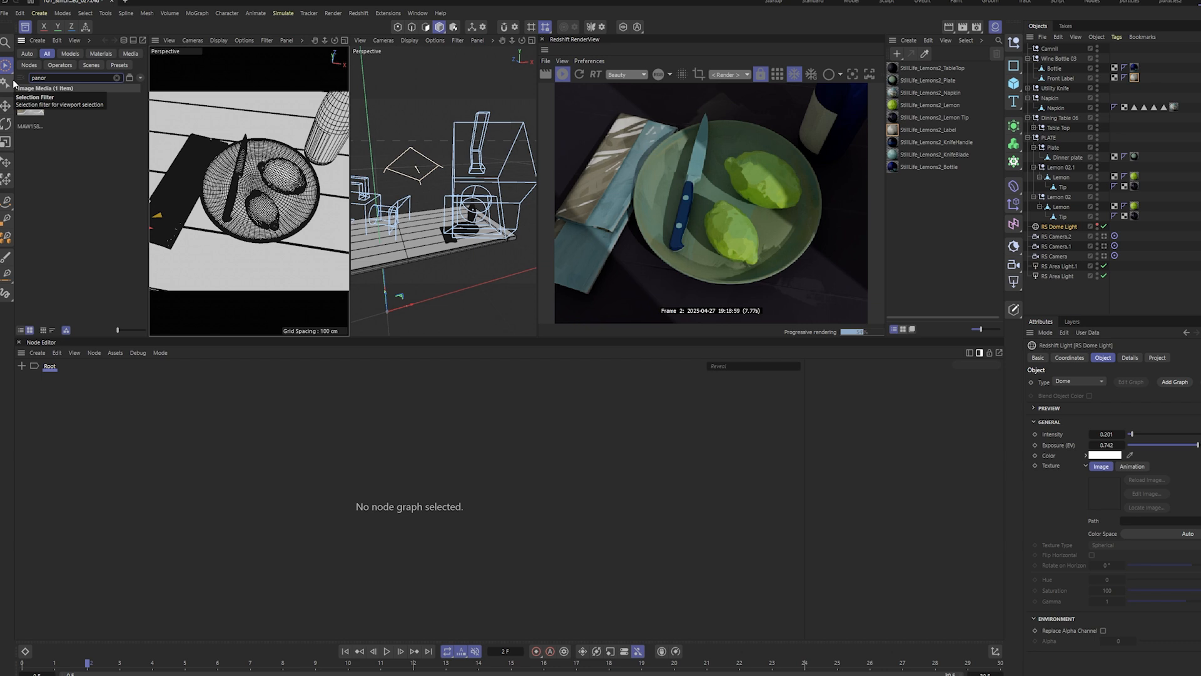
{"action": "left_click_drag", "start_coordinate": [30, 110], "coordinate": [1056, 283]}
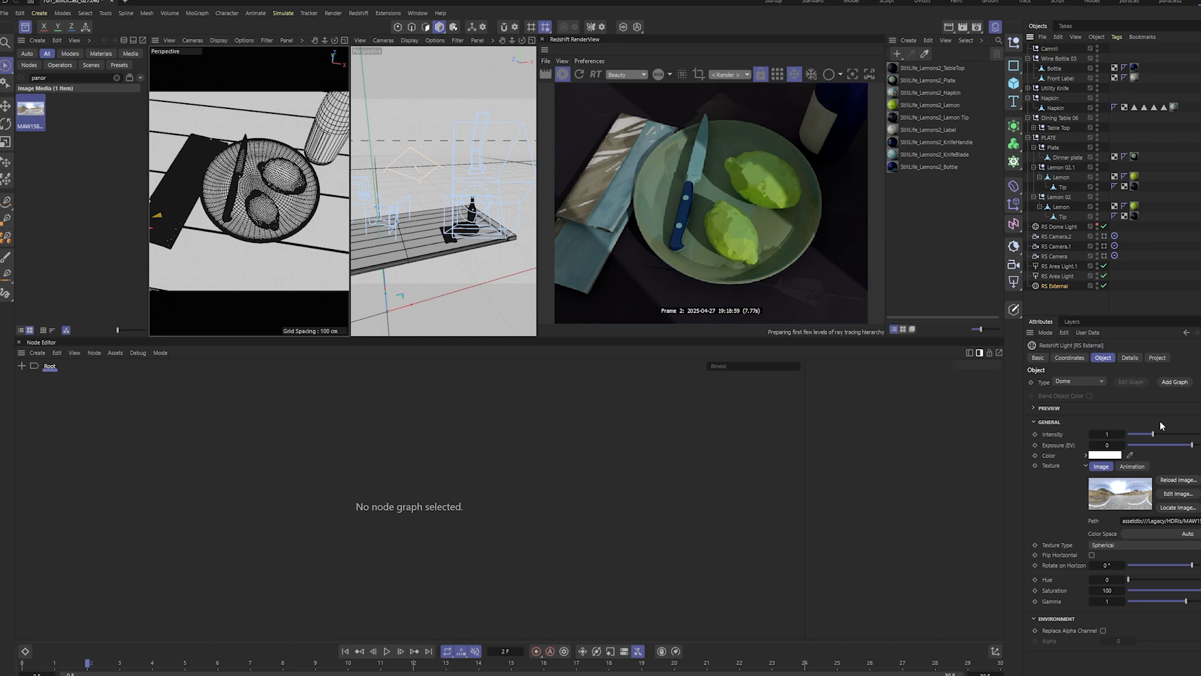
- Set the intensity of the RS External dome light to 0.642 and disable the original RS Dome Light
{"action": "left_click_drag", "start_coordinate": [1153, 434], "coordinate": [1144, 434]}
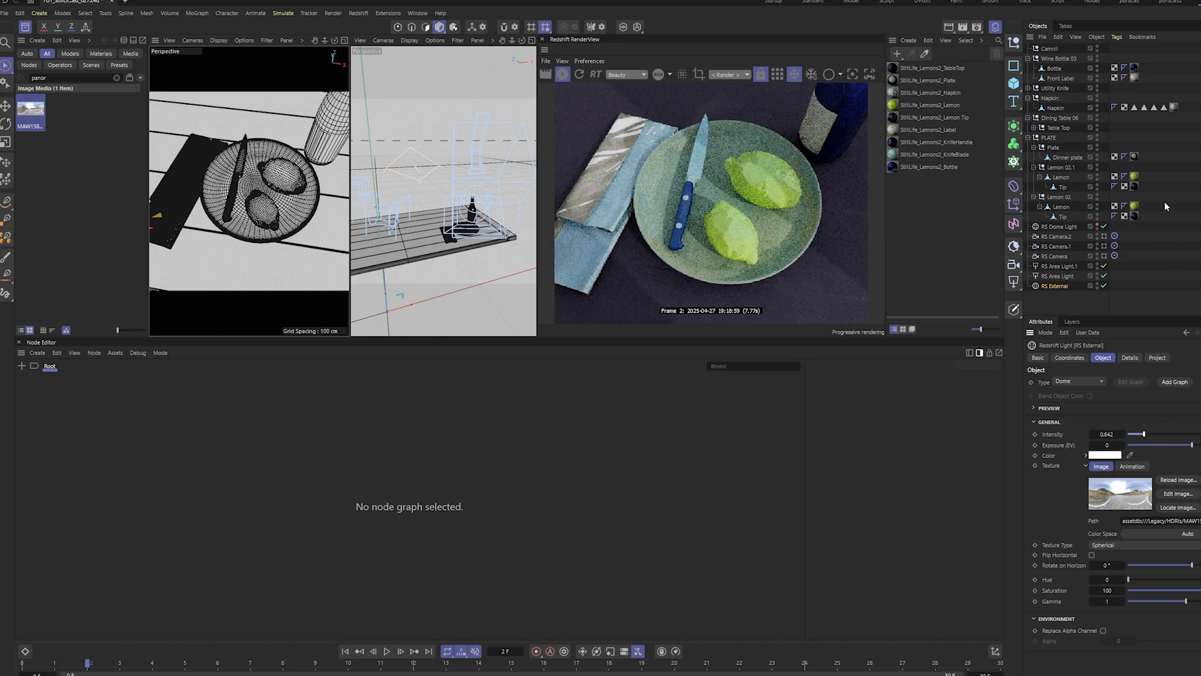
{"action": "left_click", "coordinate": [1104, 226]}
- Rotate the RS External dome light to a heading of 100° and enlarge the viewport and render view area
{"action": "left_click", "coordinate": [1070, 358]}
{"action": "mouse_move", "coordinate": [1156, 395]}
{"action": "left_mouse_down"}
{"action": "mouse_move", "coordinate": [1172, 395]}
{"action": "mouse_move", "coordinate": [1142, 395]}
{"action": "left_mouse_up"}
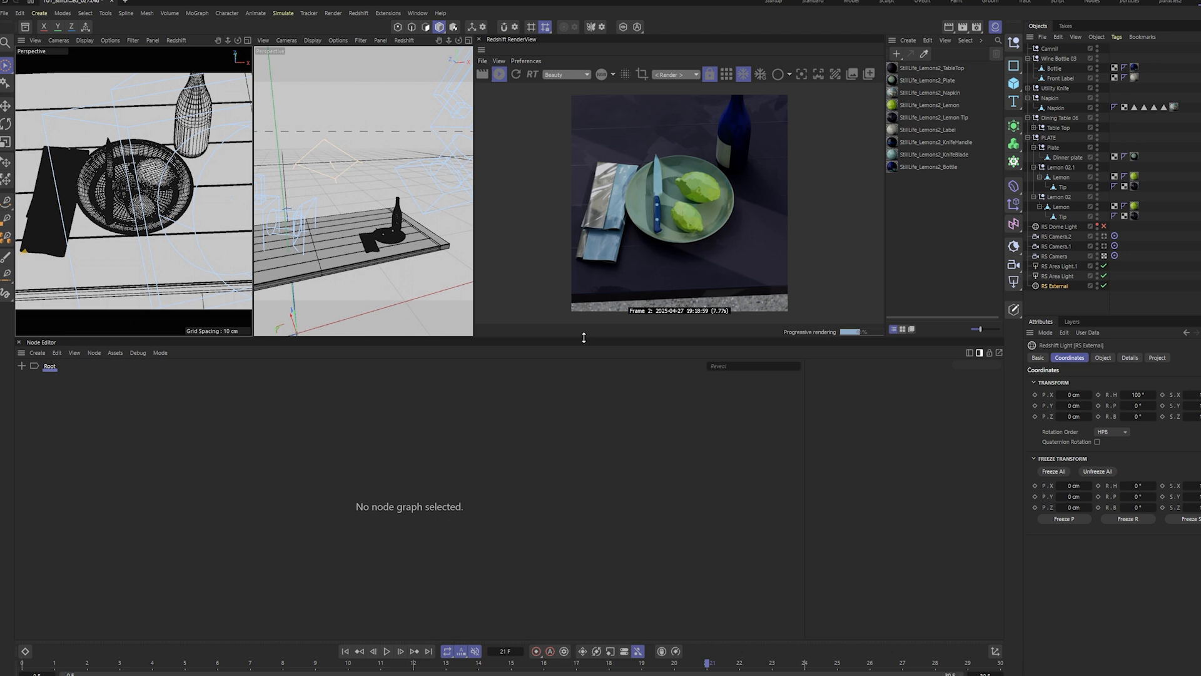
{"action": "left_click_drag", "start_coordinate": [584, 337], "coordinate": [584, 438]}
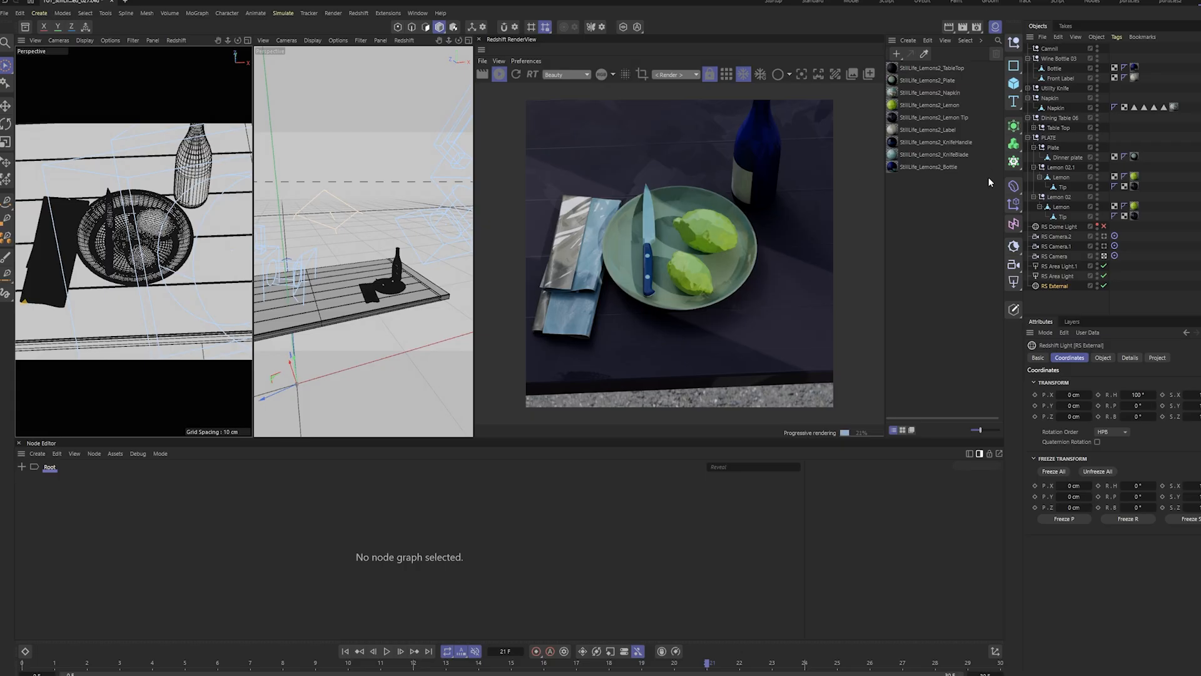
- In the StillLife_Lemons2_Lemon material, insert a Color Correct node into the connection from the Substance node to the base Color
{"action": "left_click", "coordinate": [893, 106]}
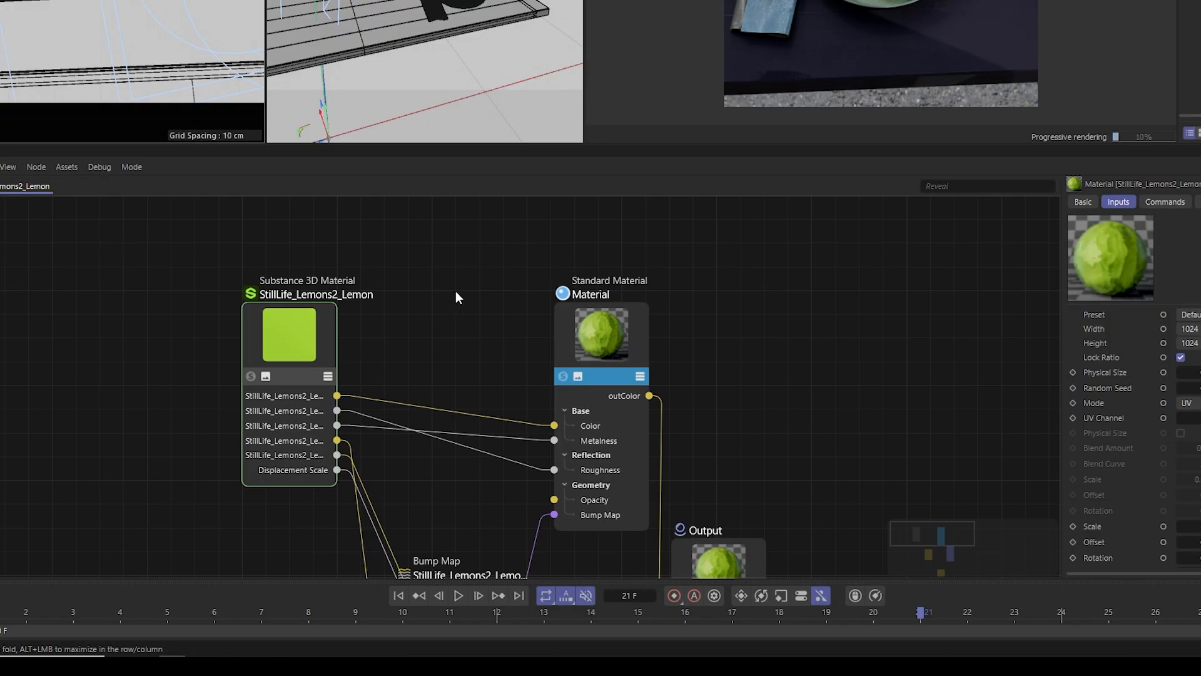
{"action": "double_click", "coordinate": [455, 290]}
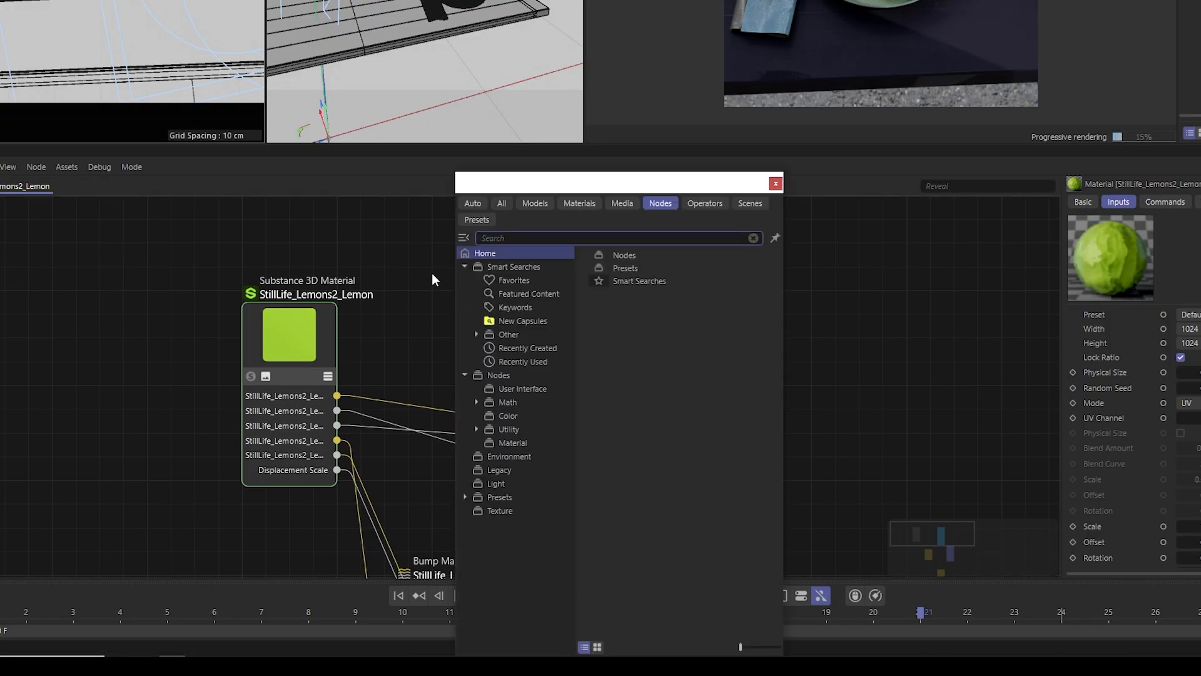
{"action": "type", "text": "colo"}
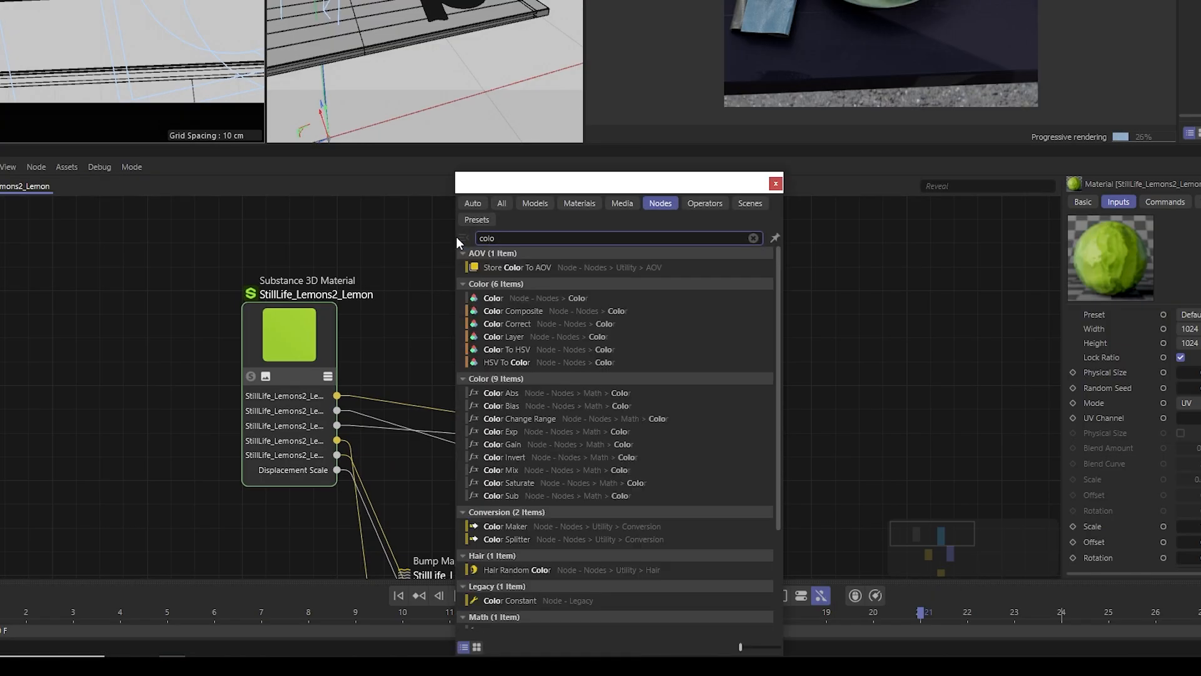
{"action": "left_click_drag", "start_coordinate": [673, 183], "coordinate": [873, 162]}
{"action": "left_click_drag", "start_coordinate": [719, 159], "coordinate": [902, 146]}
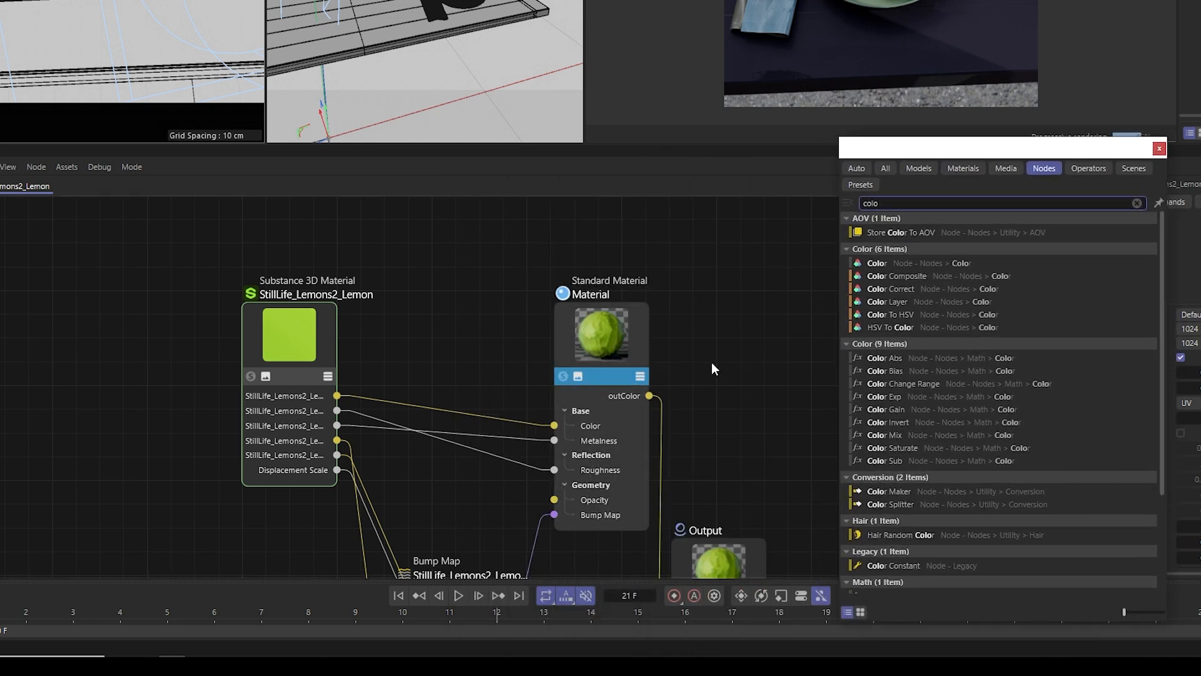
{"action": "left_click_drag", "start_coordinate": [855, 289], "coordinate": [443, 411]}
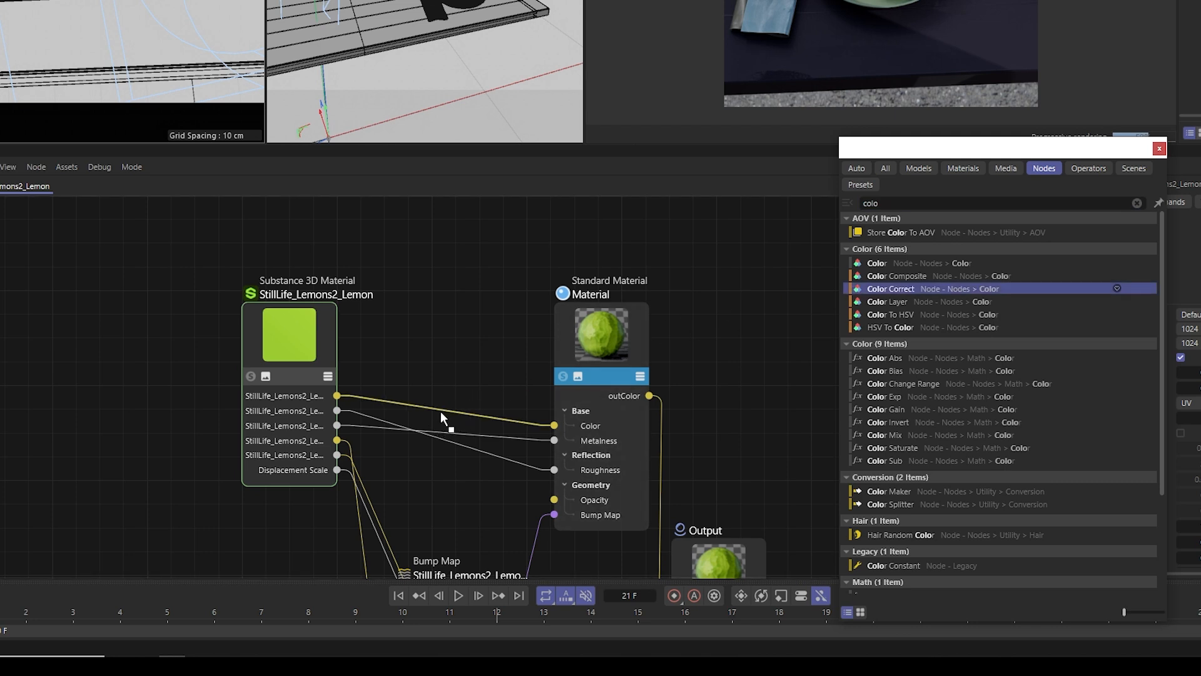
{"action": "left_click_drag", "start_coordinate": [438, 411], "coordinate": [445, 407]}
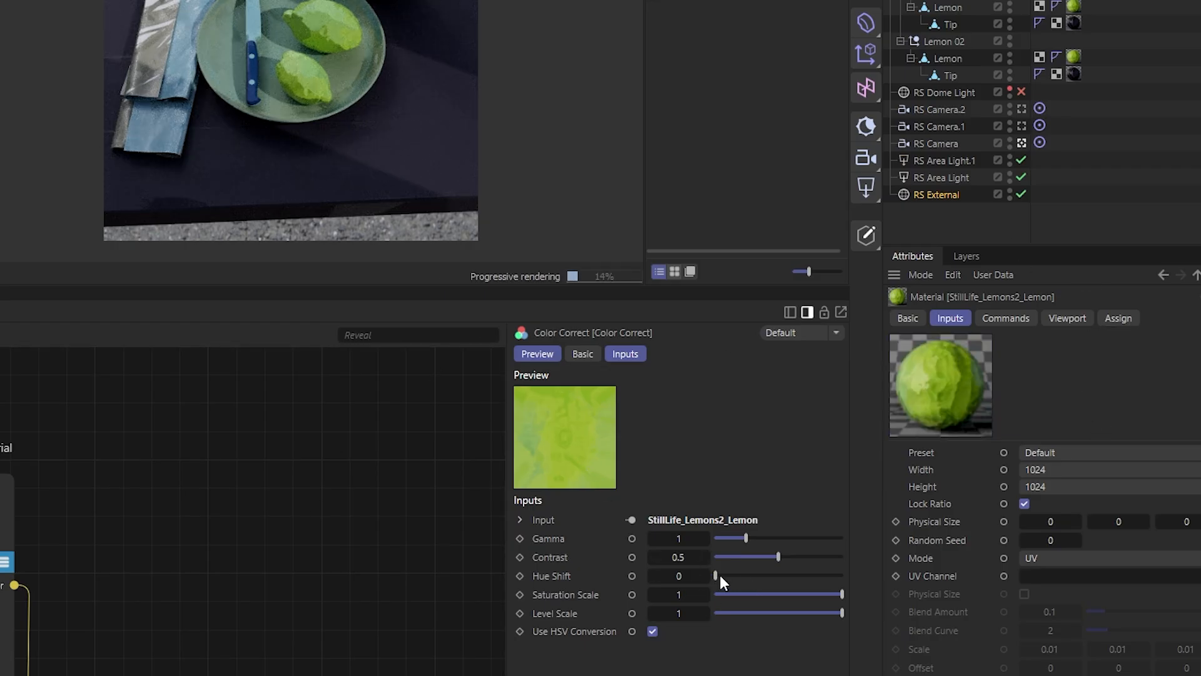
- Set the Color Correct node's Hue Shift to 337.32 to turn the lemons yellow, and check them in a close-up view
{"action": "left_click_drag", "start_coordinate": [680, 574], "coordinate": [684, 573]}
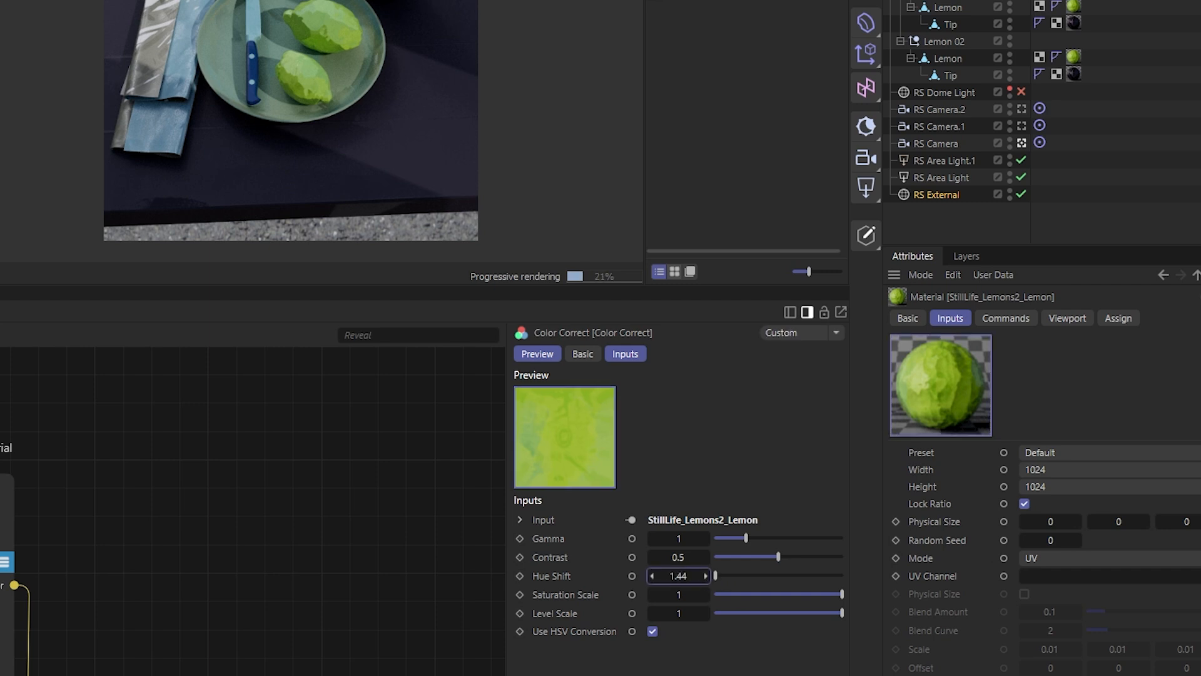
{"action": "left_click_drag", "start_coordinate": [684, 575], "coordinate": [687, 576]}
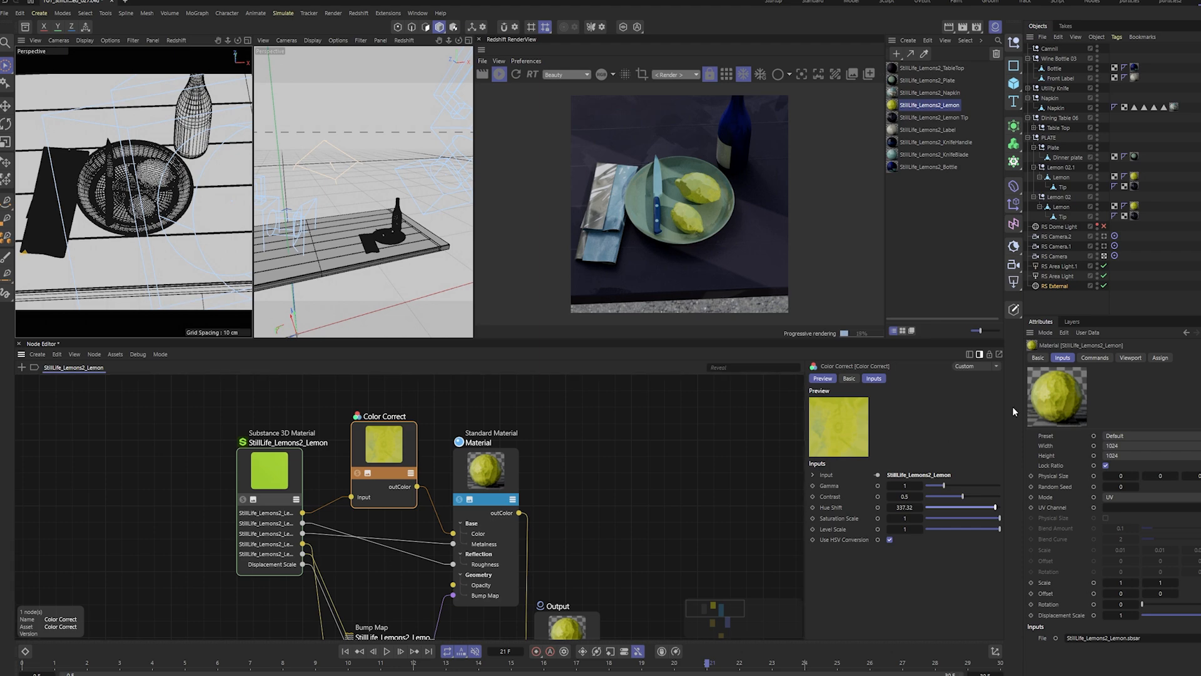
{"action": "scroll", "coordinate": [114, 159], "scroll_direction": "up", "scroll_amount": 5}
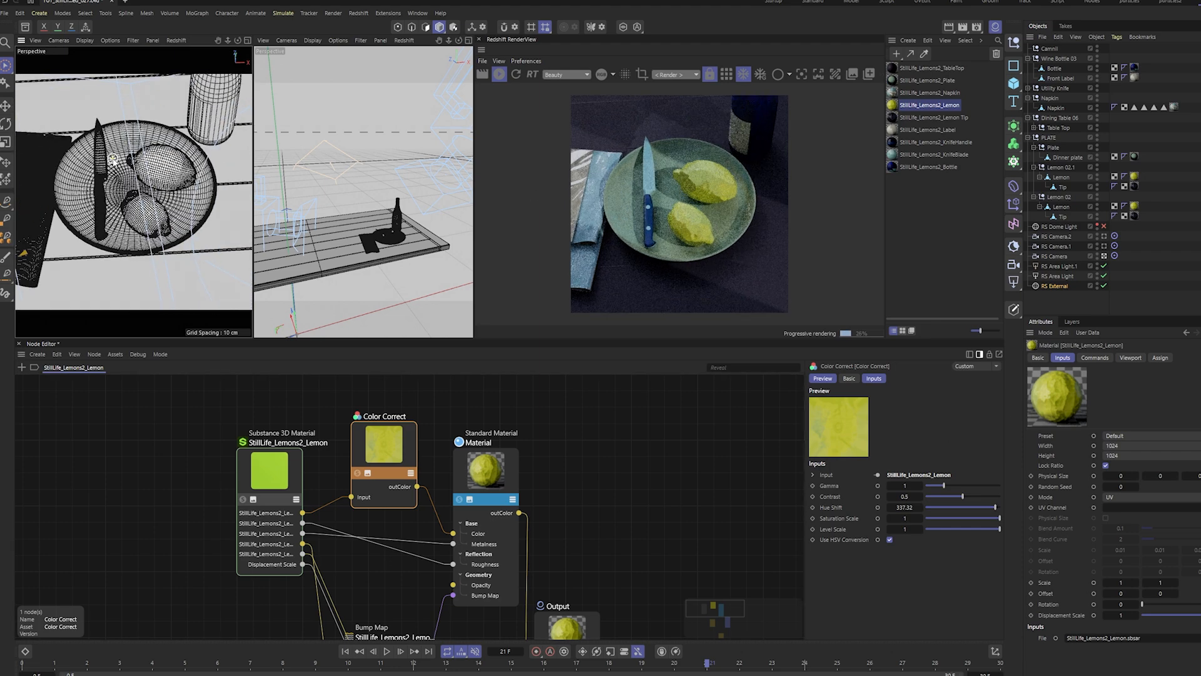
{"action": "left_click_drag", "start_coordinate": [113, 159], "coordinate": [87, 207], "text": "alt"}
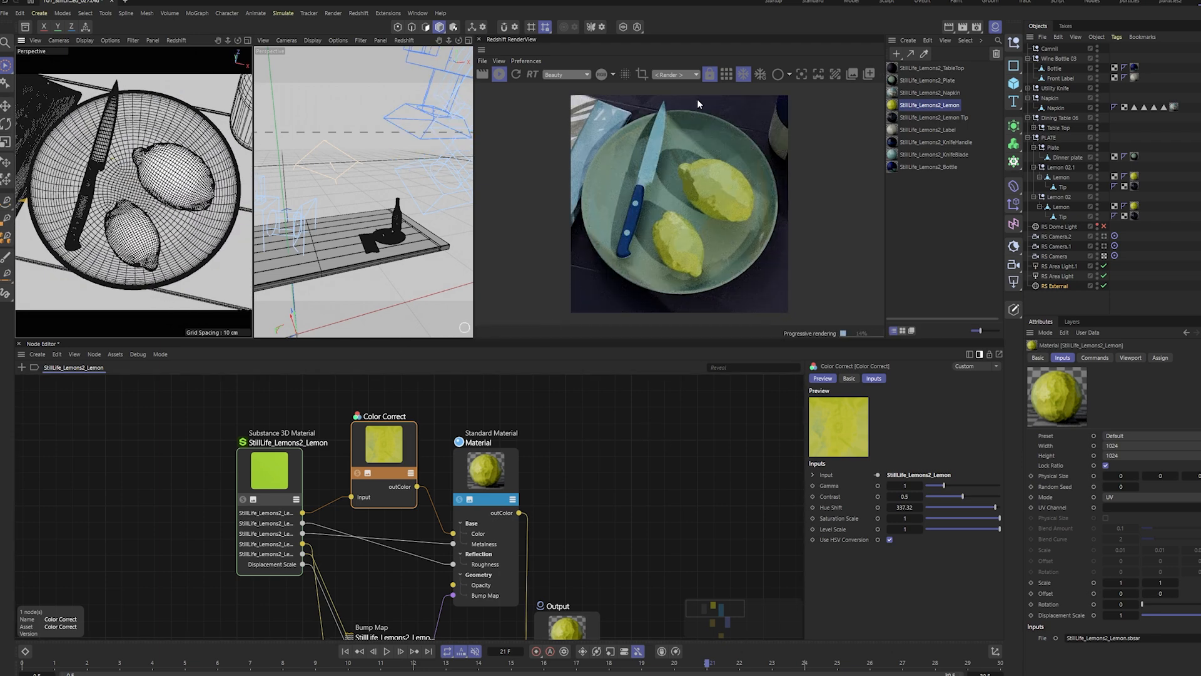
- Display the Output options of the render settings and move their window clear of the scene's object list
{"action": "left_click", "coordinate": [977, 27]}
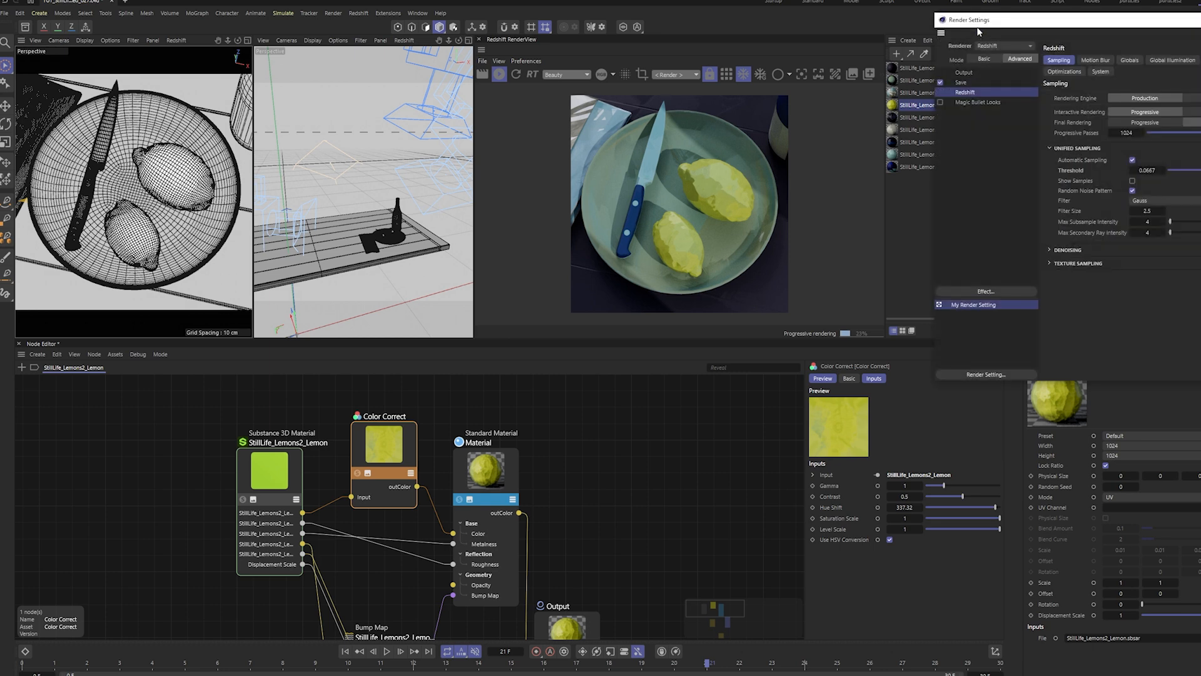
{"action": "left_click", "coordinate": [962, 73]}
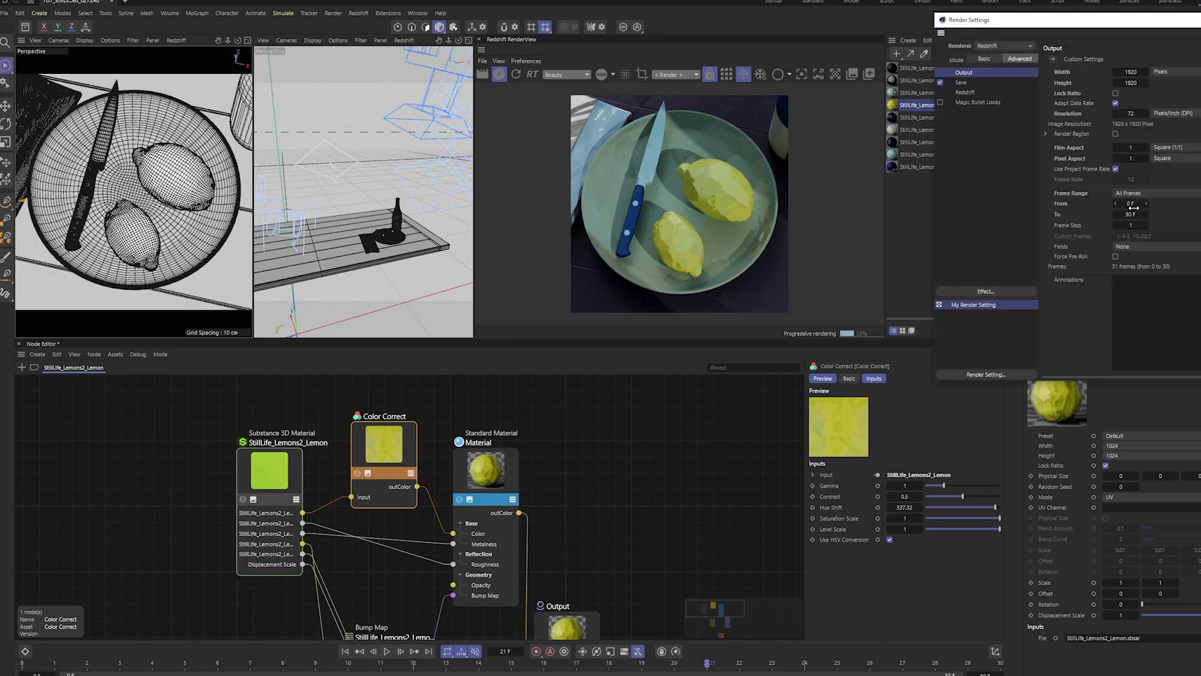
{"action": "left_click_drag", "start_coordinate": [1123, 19], "coordinate": [602, 39]}
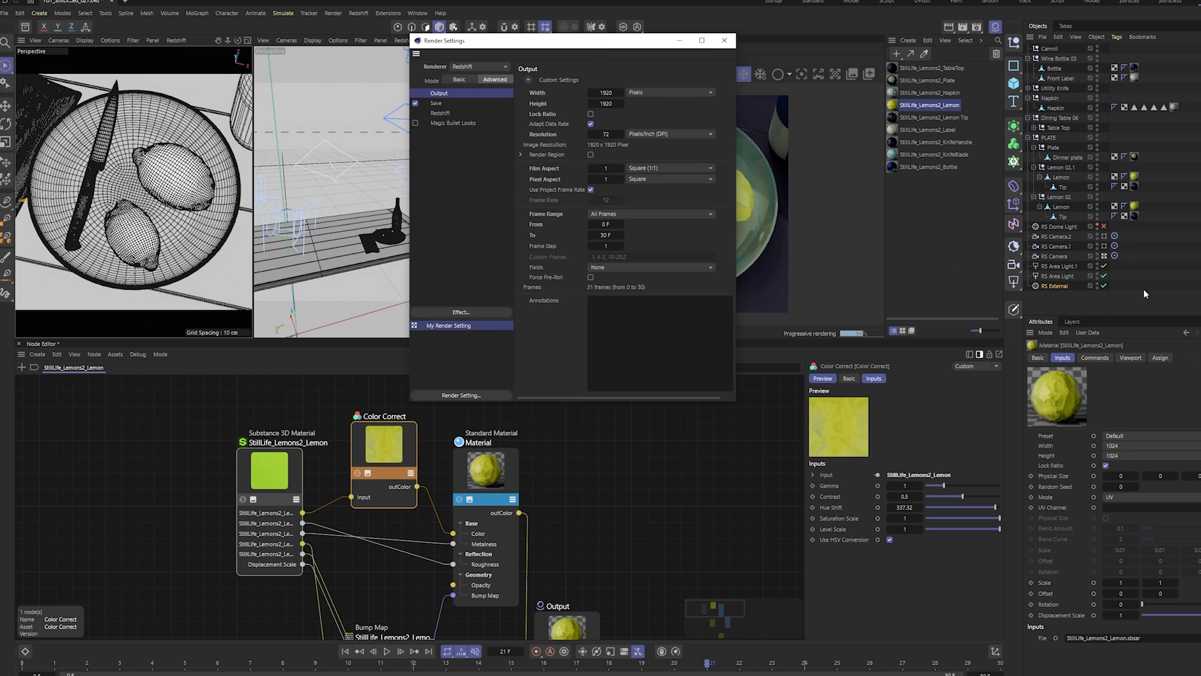
- Deselect everything and check the frame rate in the scene's project settings
{"action": "left_click", "coordinate": [1181, 298]}
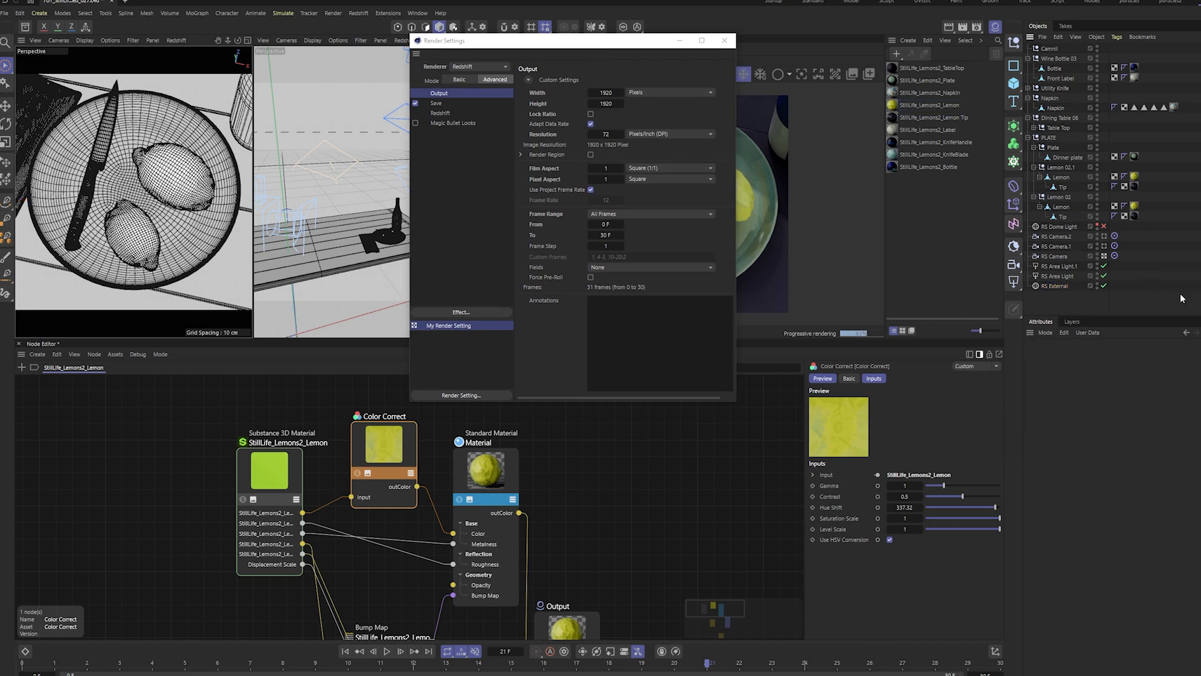
{"action": "key", "text": "ctrl+d"}
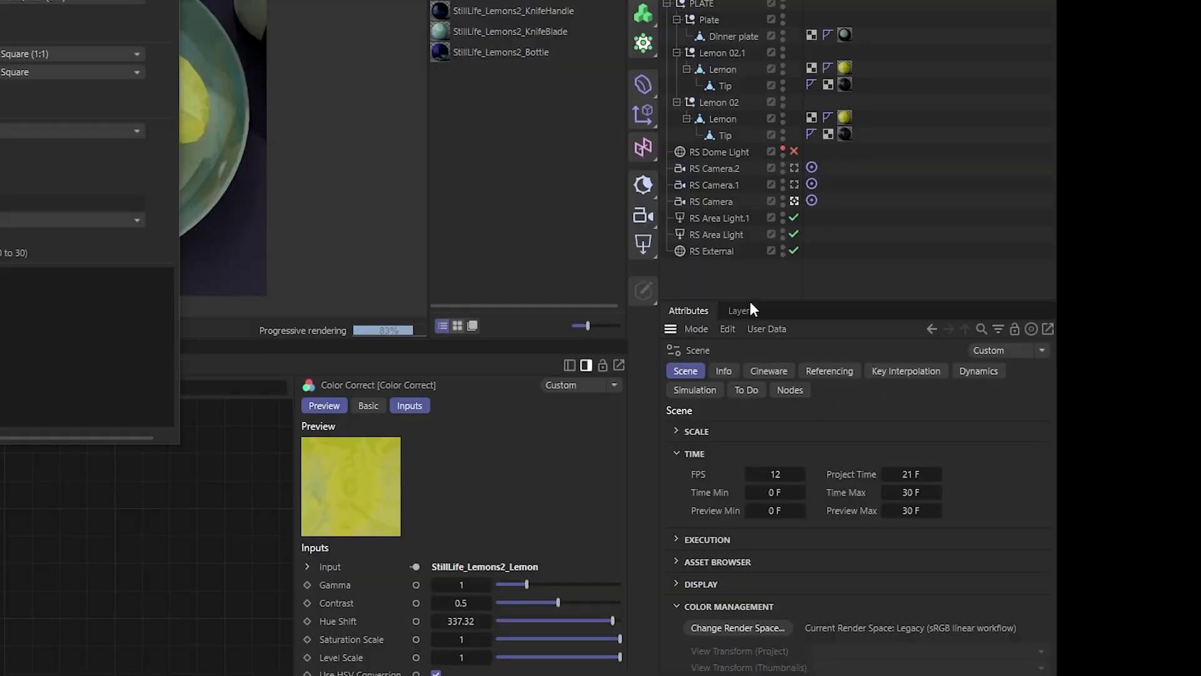
{"action": "left_click", "coordinate": [772, 474]}
{"action": "left_click", "coordinate": [853, 443]}
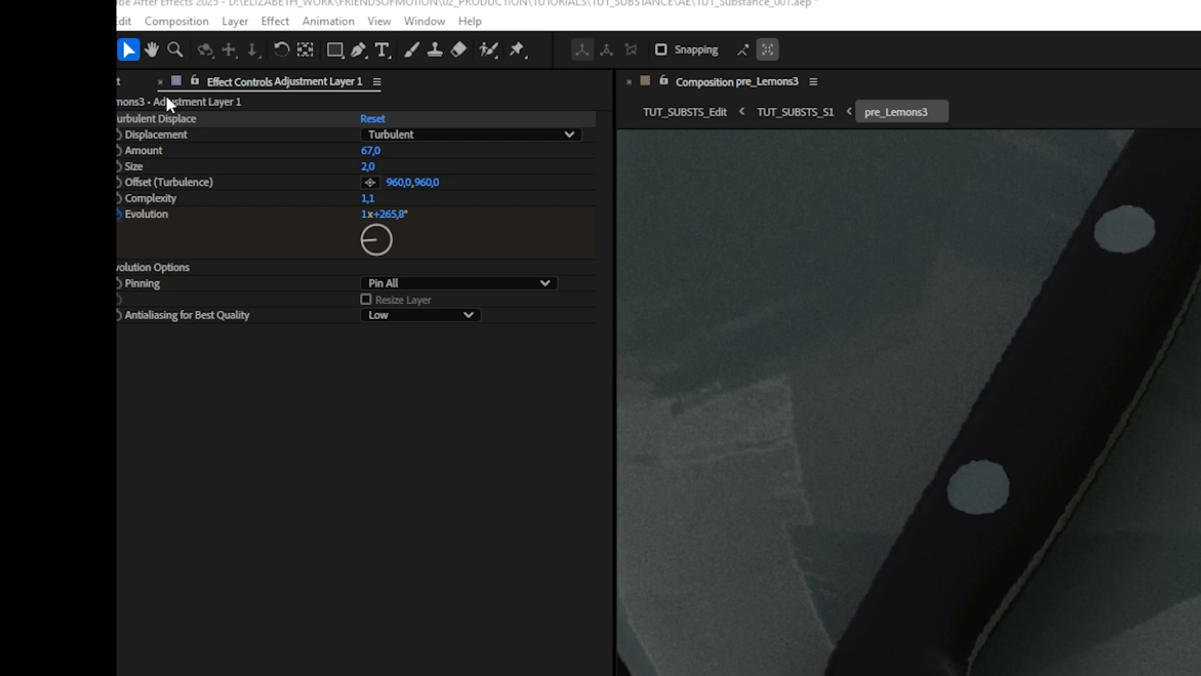
- Switch to After Effects and examine the Turbulent Displace effect on the pre_Lemons3 adjustment layer, looking closely at the lemon edges
{"action": "left_click", "coordinate": [156, 119]}
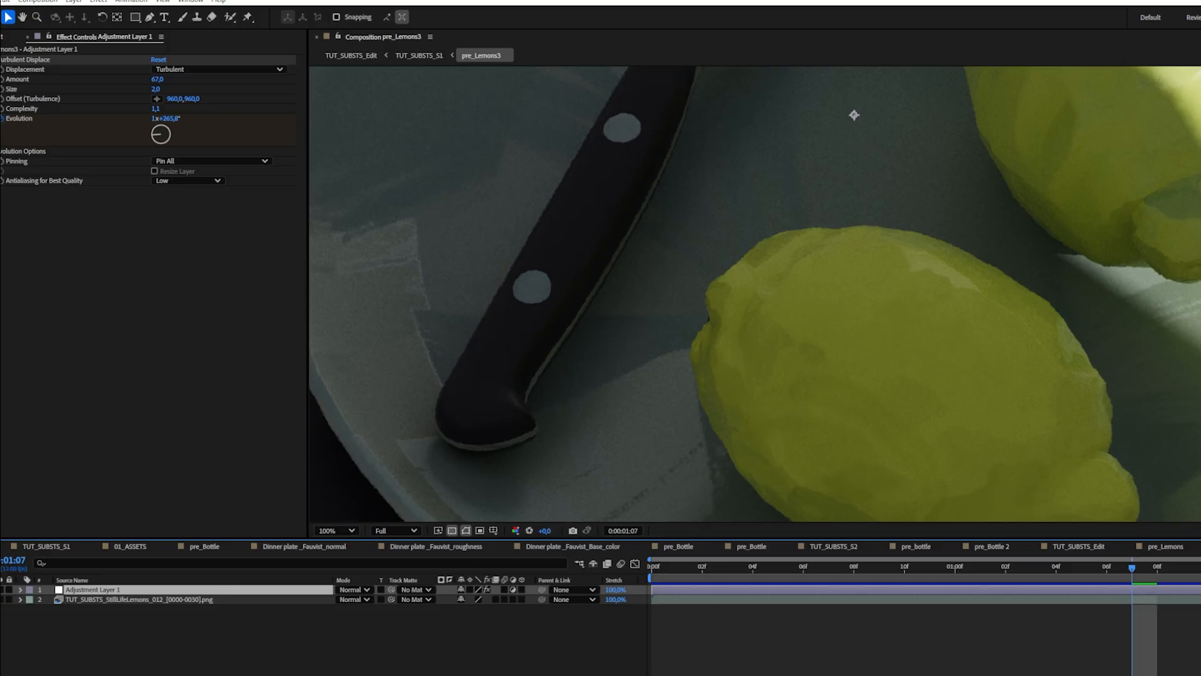
{"action": "left_click", "coordinate": [917, 230]}
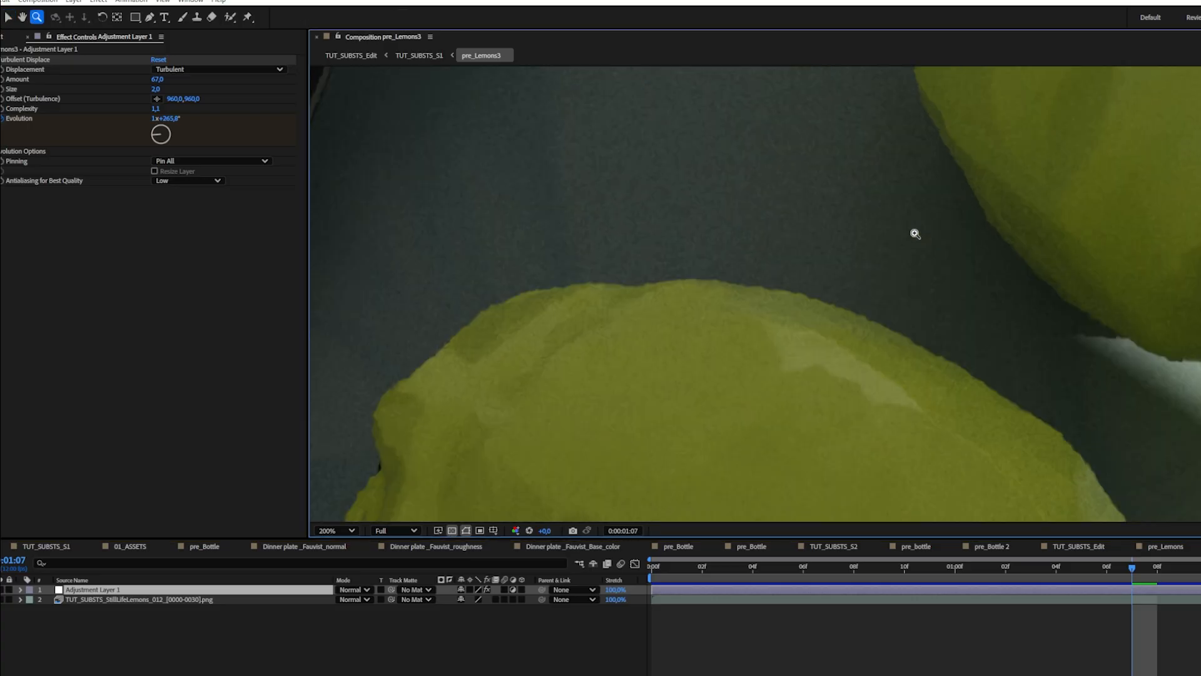
{"action": "left_click", "coordinate": [914, 233]}
{"action": "key", "text": "v"}
{"action": "left_click_drag", "start_coordinate": [592, 413], "coordinate": [893, 178]}
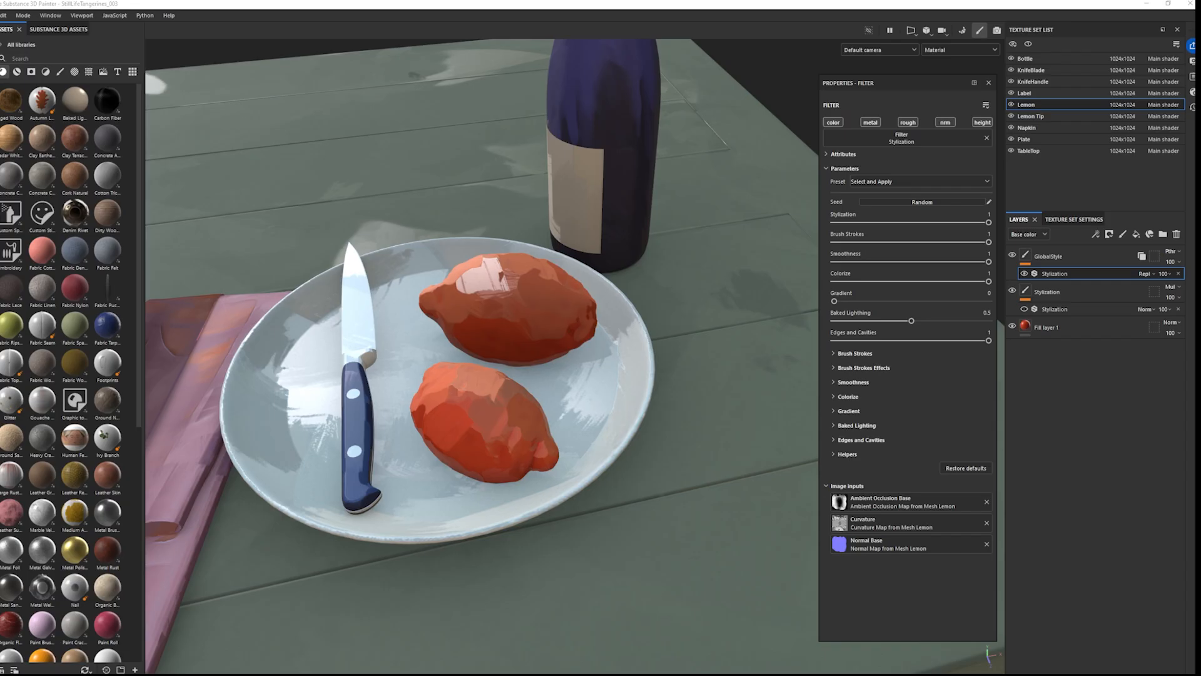
- In Substance 3D Painter, randomize the seed of the GlobalStyle layer's Stylization filter four times and inspect the changed brush strokes
{"action": "mouse_move", "coordinate": [509, 378]}
{"action": "left_mouse_down", "text": "alt"}
{"action": "mouse_move", "coordinate": [496, 357]}
{"action": "mouse_move", "coordinate": [499, 383]}
{"action": "left_mouse_up", "text": "alt"}
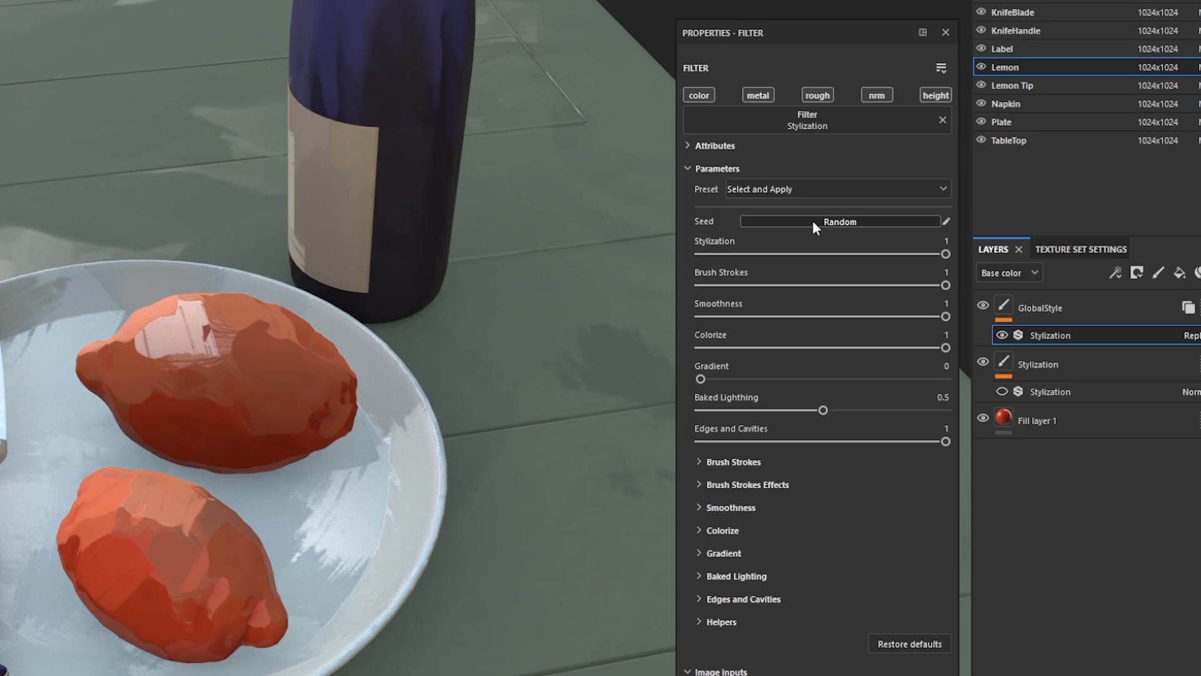
{"action": "left_click", "coordinate": [814, 223]}
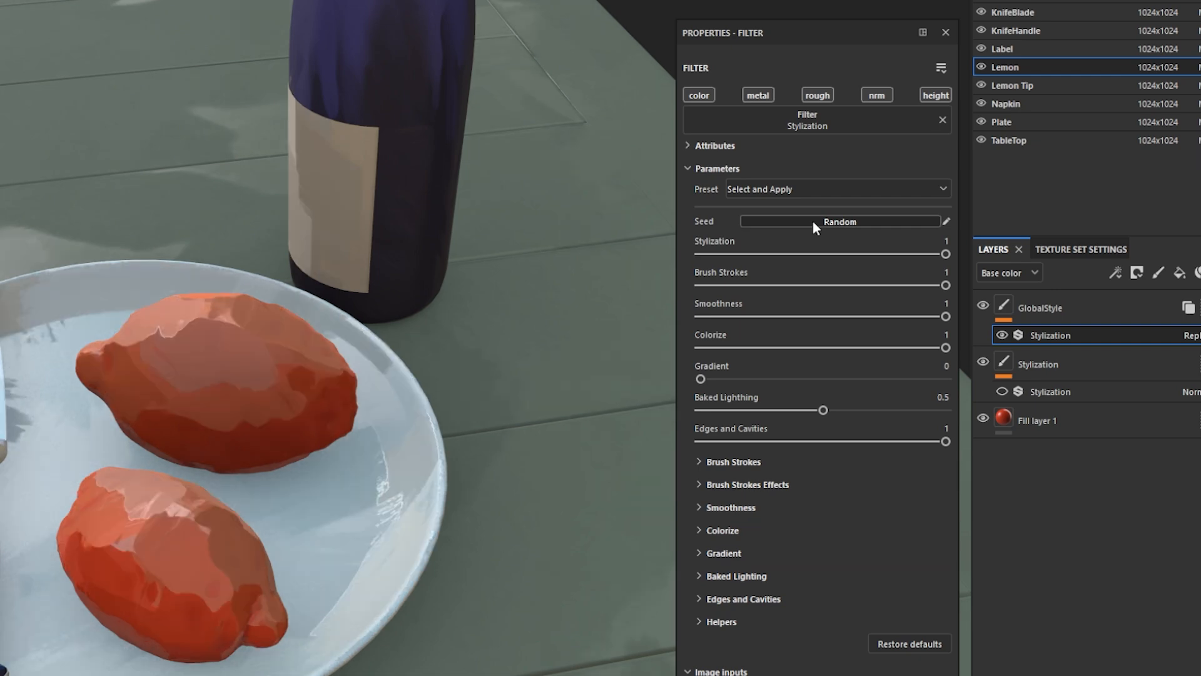
{"action": "left_click", "coordinate": [812, 222]}
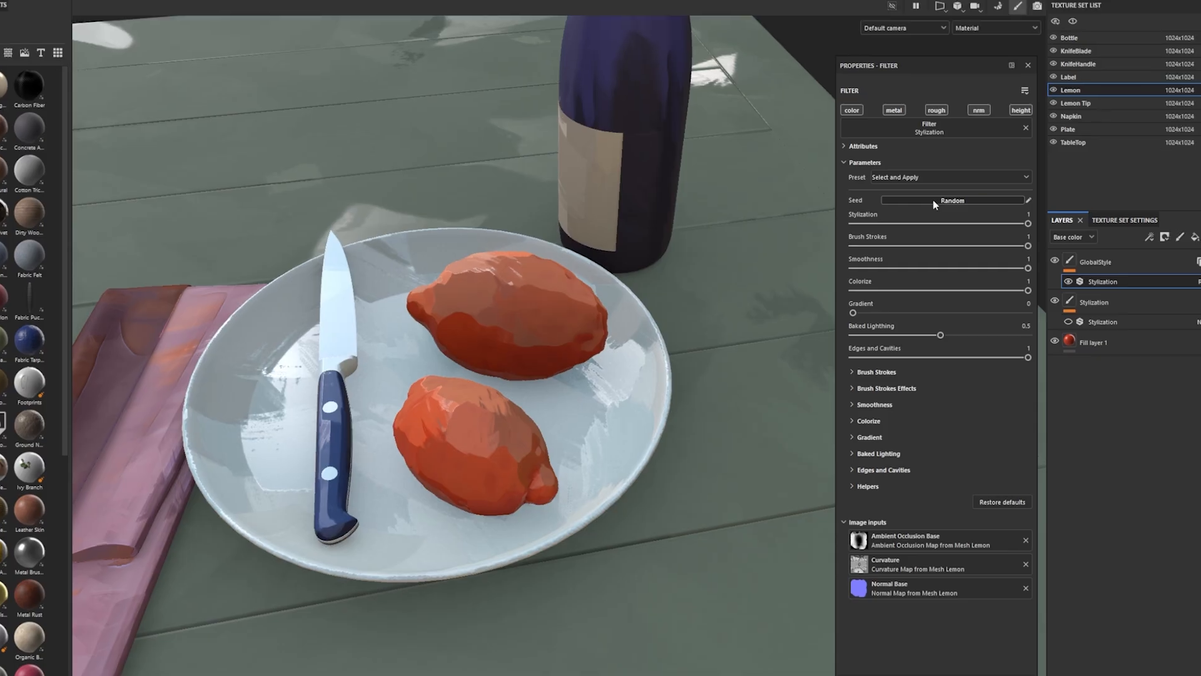
{"action": "left_click", "coordinate": [932, 201]}
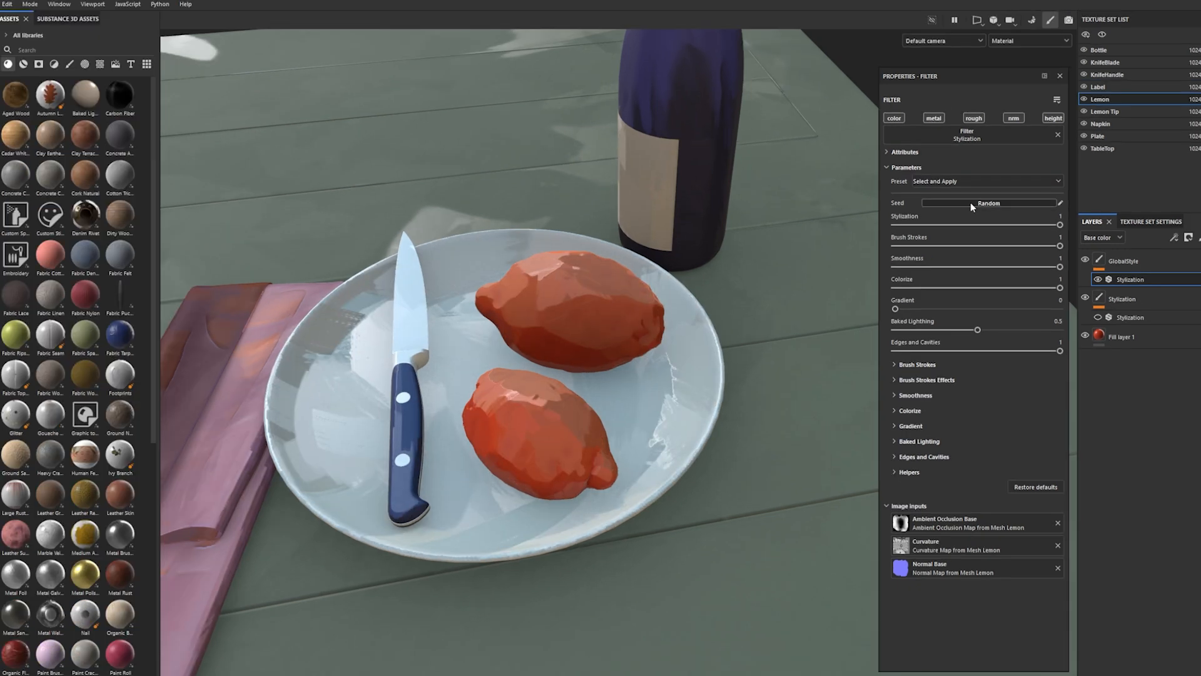
{"action": "left_click", "coordinate": [970, 203]}
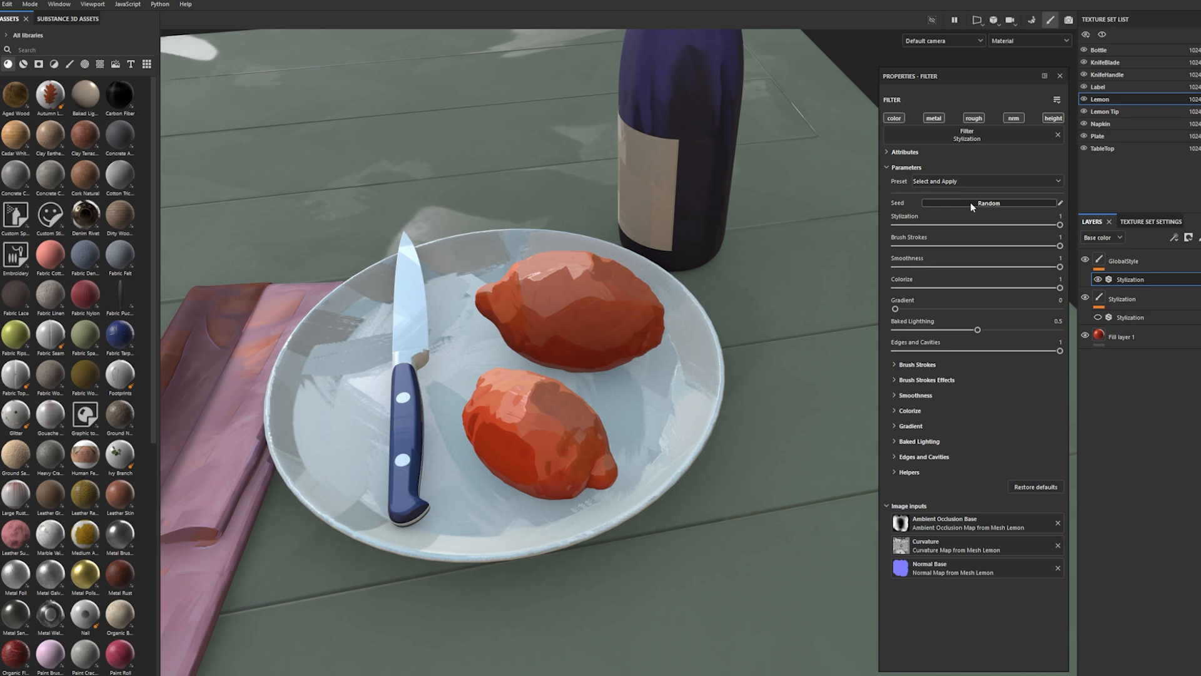
{"action": "left_click_drag", "start_coordinate": [401, 325], "coordinate": [450, 324], "text": "alt"}
{"action": "middle_click_drag", "start_coordinate": [578, 349], "coordinate": [577, 346], "text": "alt"}
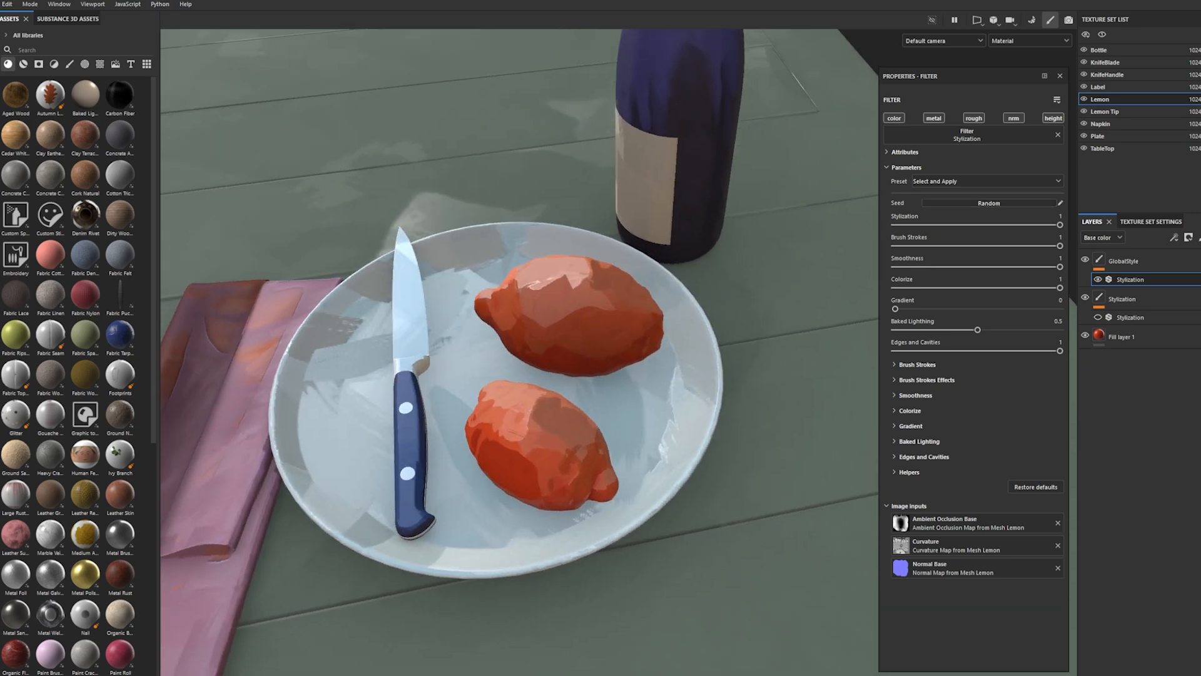
- Bring up the texture export settings, move their window aside and keep jpeg as the file type
{"action": "left_click", "coordinate": [1, 4]}
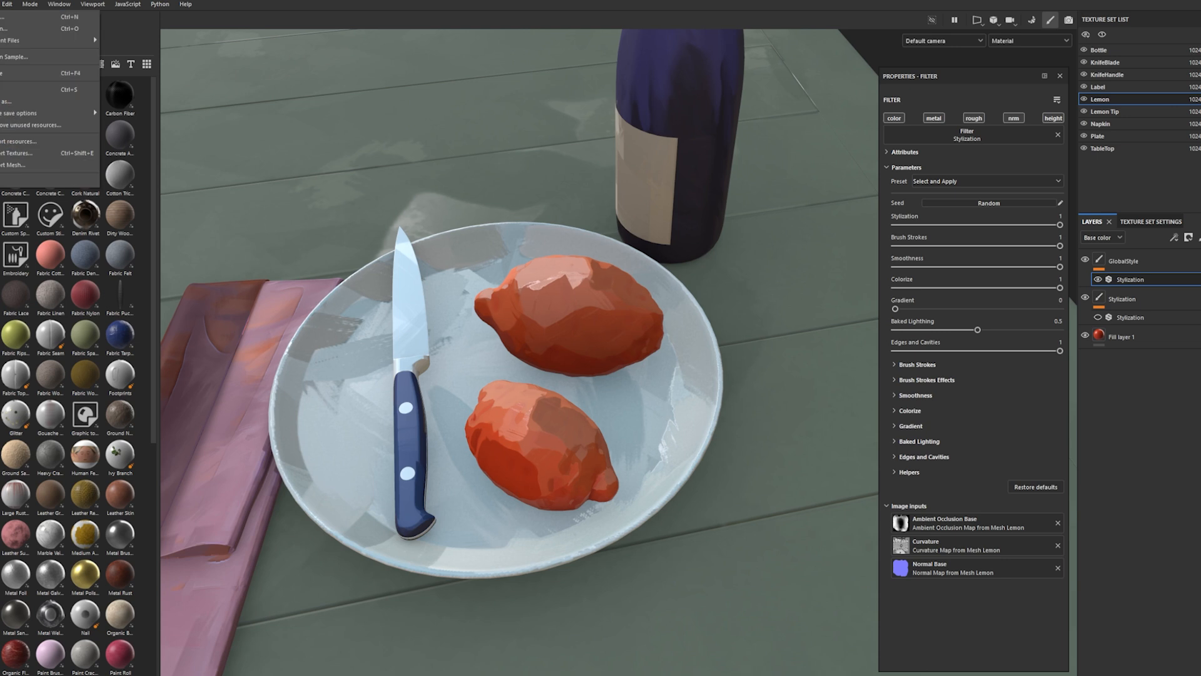
{"action": "mouse_move", "coordinate": [14, 41]}
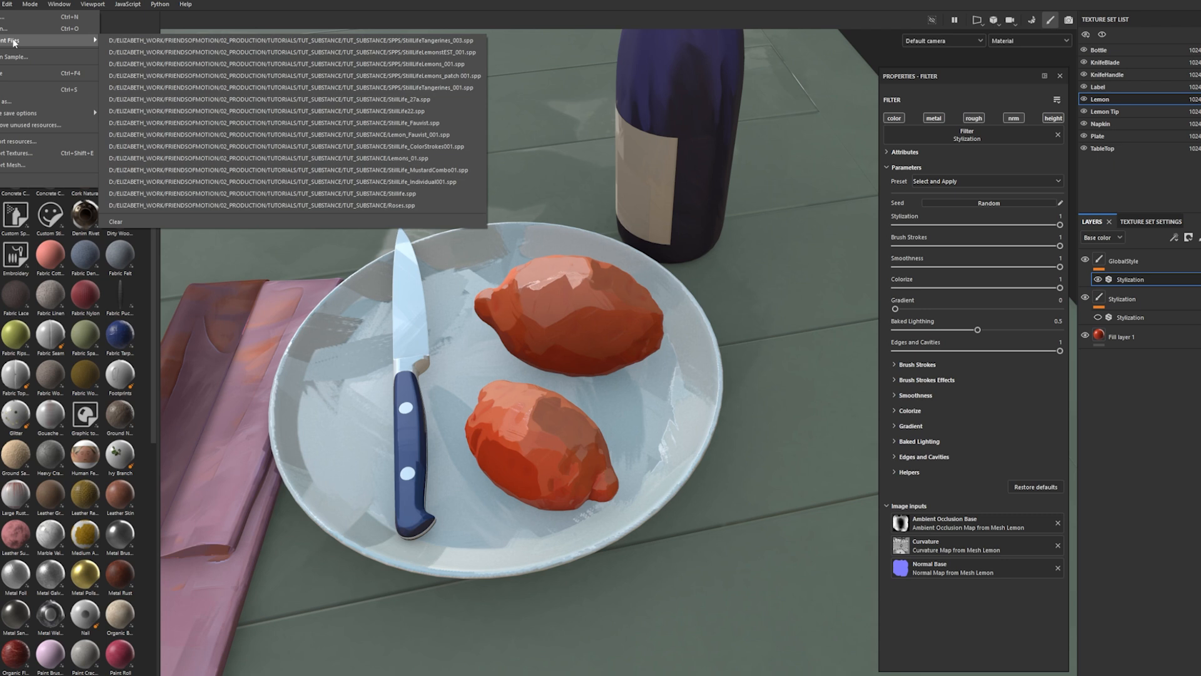
{"action": "left_click", "coordinate": [41, 153]}
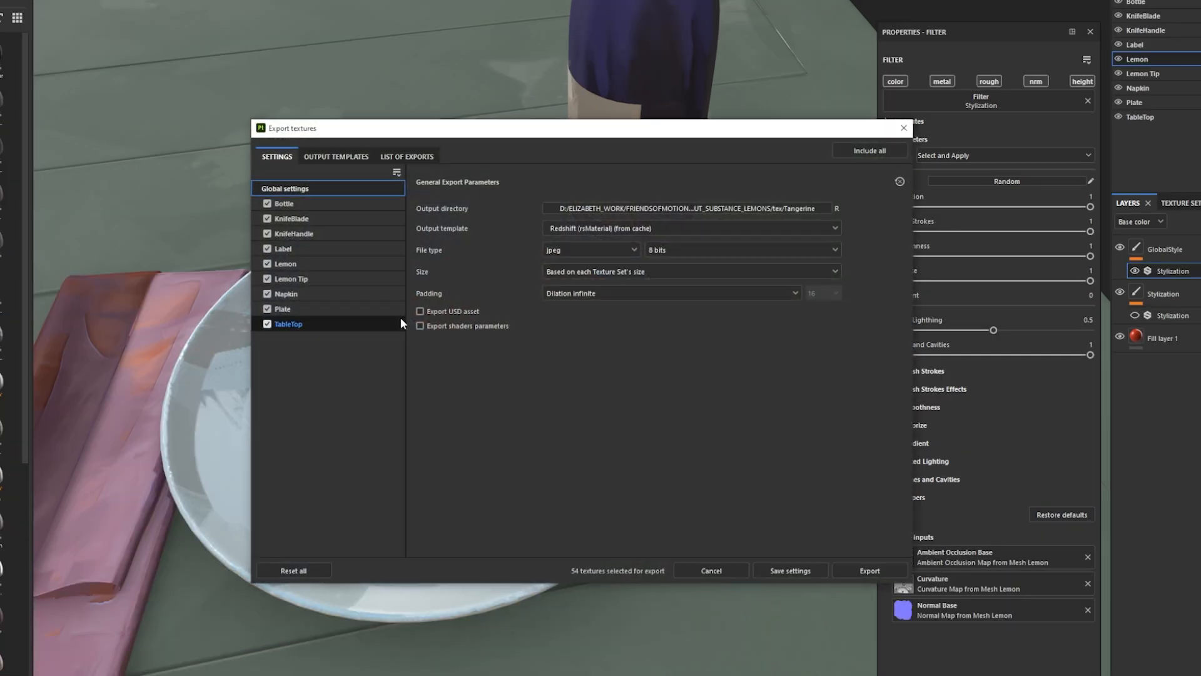
{"action": "left_click_drag", "start_coordinate": [575, 129], "coordinate": [482, 133]}
{"action": "left_click", "coordinate": [535, 252]}
{"action": "scroll", "coordinate": [463, 351], "scroll_direction": "down", "scroll_amount": 1}
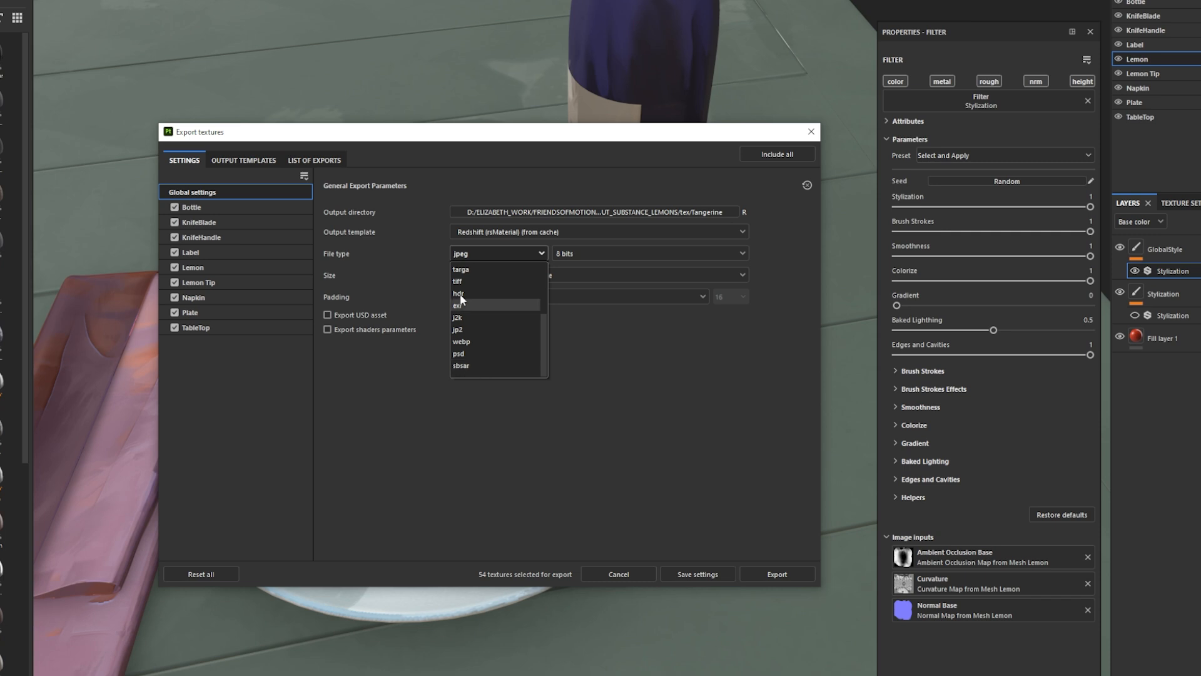
{"action": "left_click", "coordinate": [468, 256]}
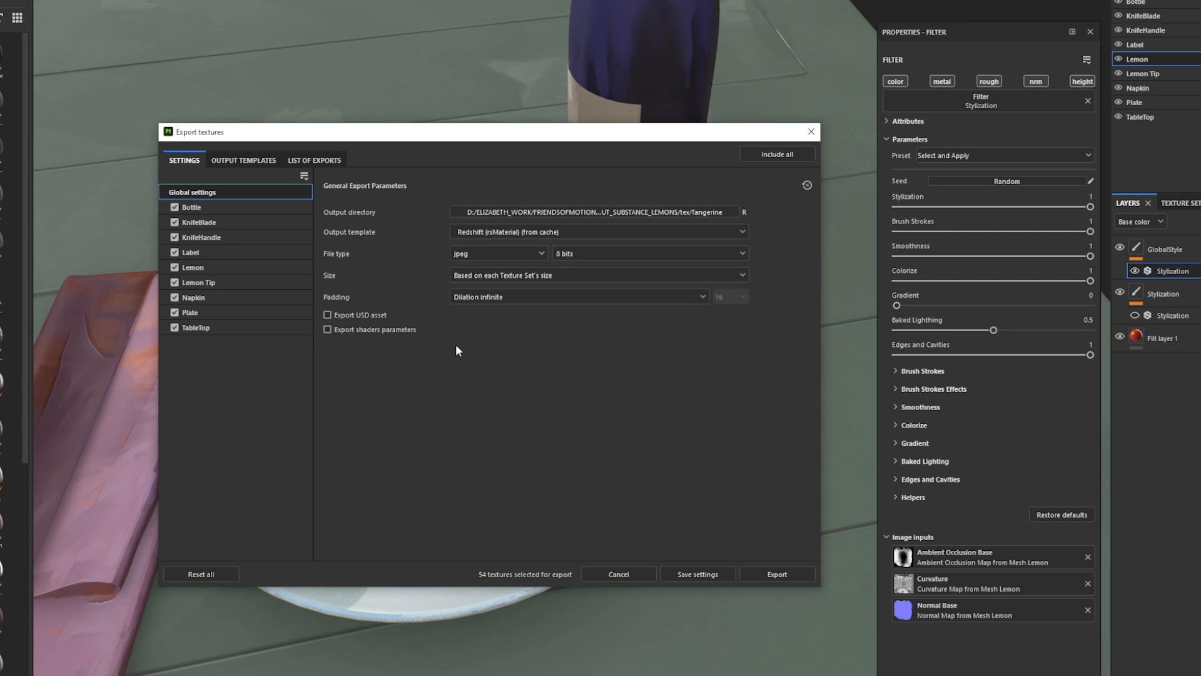
- In the Redshift (rsMaterial) output template, append _000 to the Color map's file name
{"action": "left_click", "coordinate": [248, 161]}
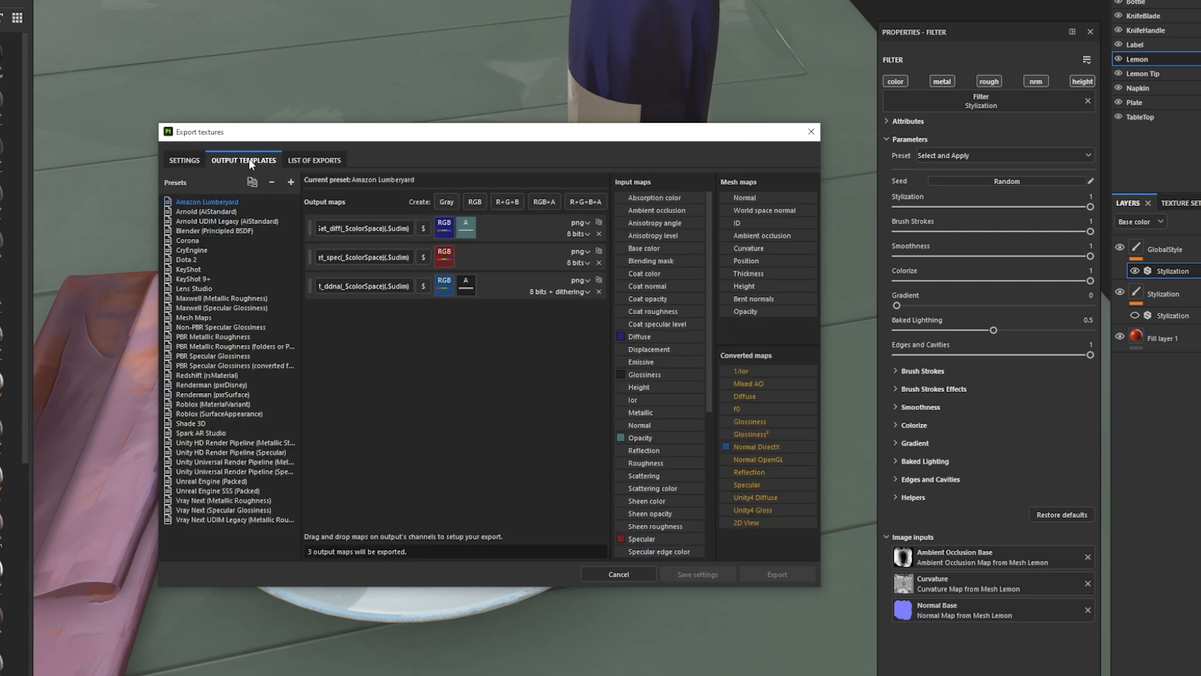
{"action": "left_click", "coordinate": [207, 376]}
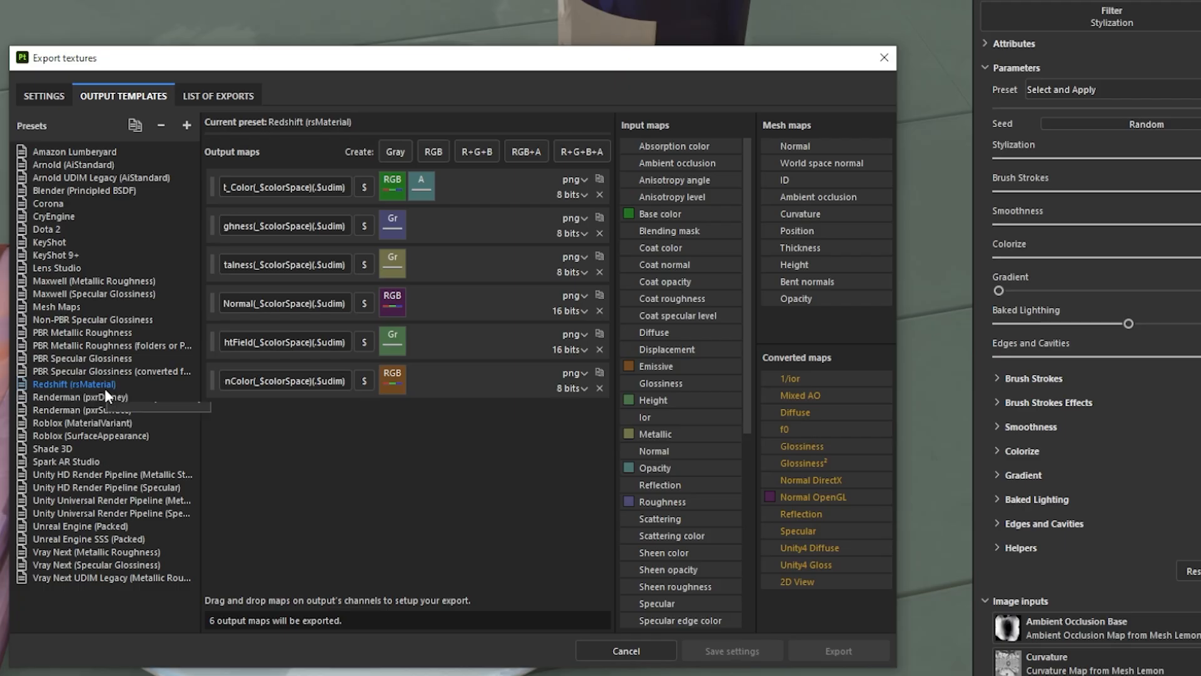
{"action": "left_click_drag", "start_coordinate": [314, 187], "coordinate": [327, 189]}
{"action": "left_click", "coordinate": [318, 188]}
{"action": "left_click", "coordinate": [348, 187]}
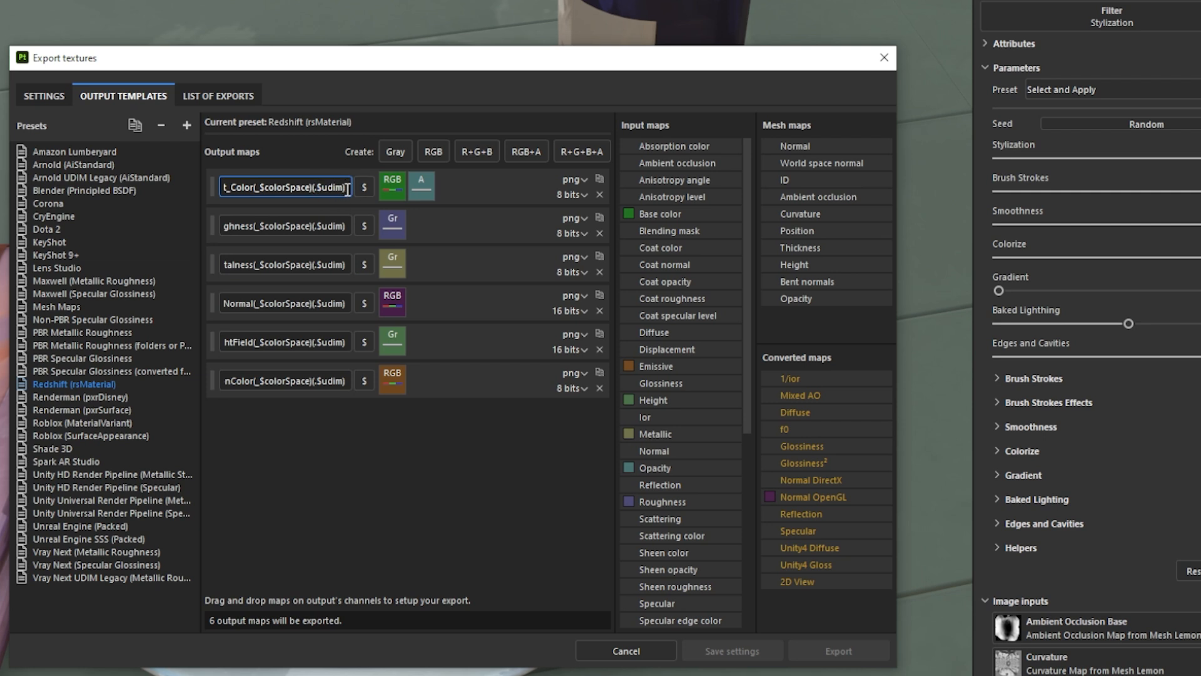
{"action": "type", "text": "_"}
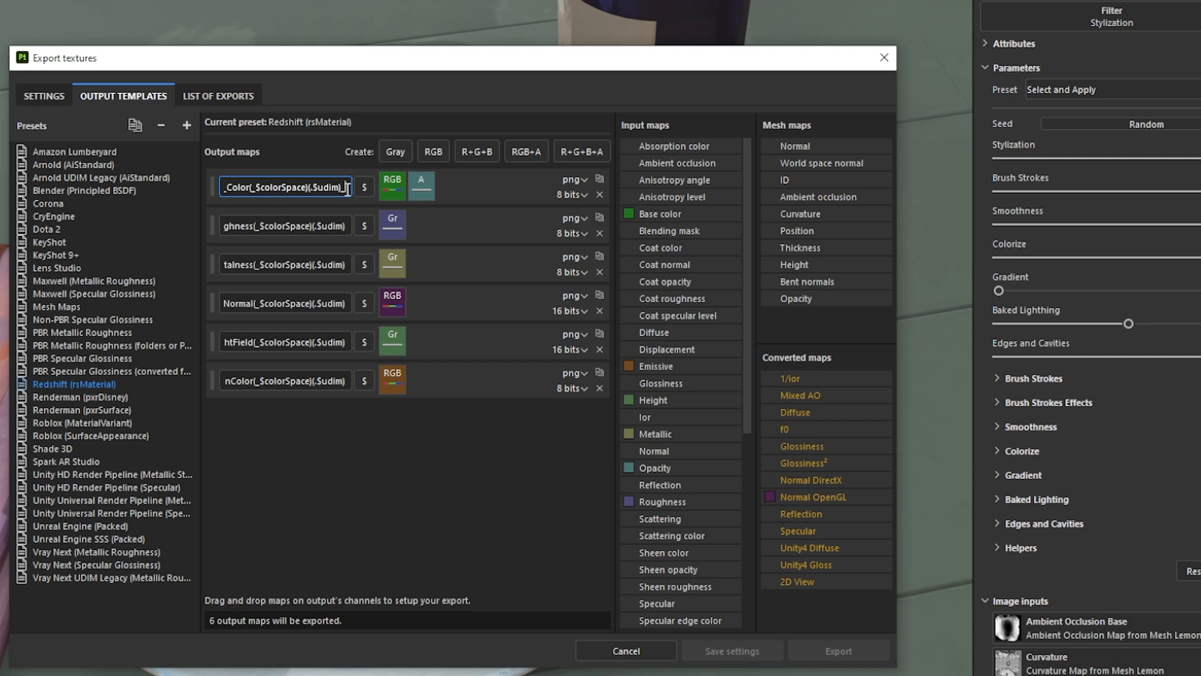
{"action": "type", "text": "000"}
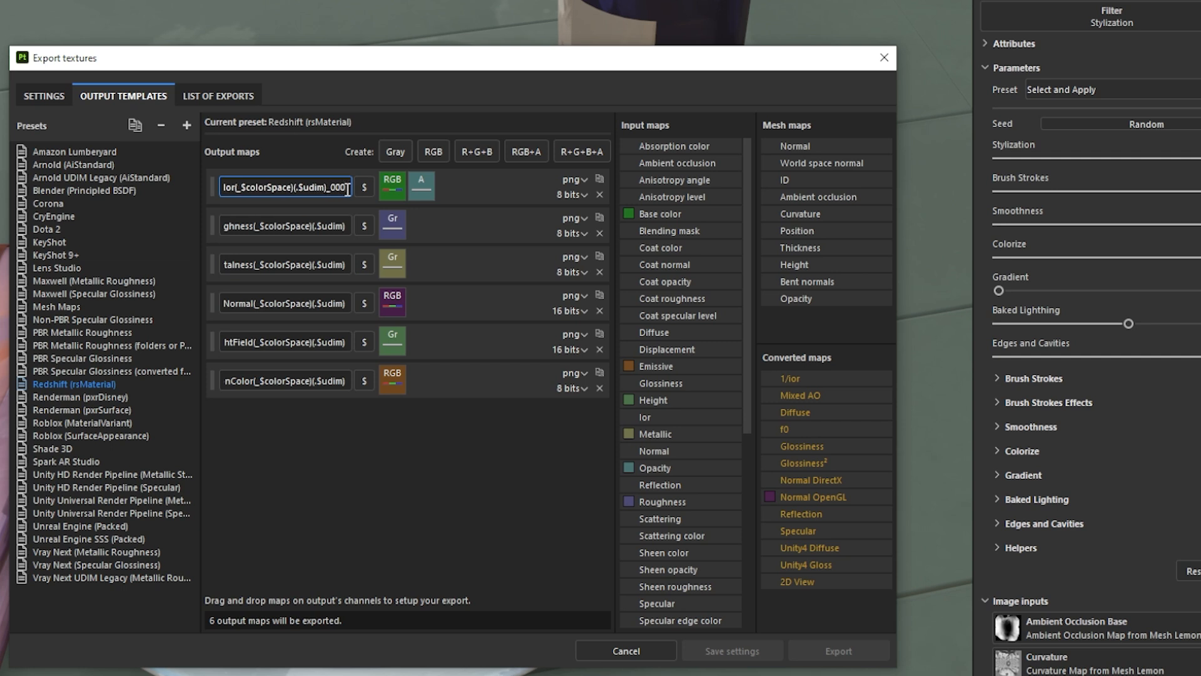
- Copy the _000 suffix to the Roughness, Metalness, Normal, DisplaceHeightField and EmissionColor map names of the template
{"action": "mouse_move", "coordinate": [329, 187]}
{"action": "left_mouse_down"}
{"action": "mouse_move", "coordinate": [375, 186]}
{"action": "mouse_move", "coordinate": [330, 188]}
{"action": "mouse_move", "coordinate": [344, 189]}
{"action": "left_mouse_up"}
{"action": "left_click", "coordinate": [336, 180]}
{"action": "key", "text": "ctrl+c"}
{"action": "left_click", "coordinate": [345, 226]}
{"action": "key", "text": "ctrl+v"}
{"action": "left_click", "coordinate": [346, 265]}
{"action": "key", "text": "ctrl+v"}
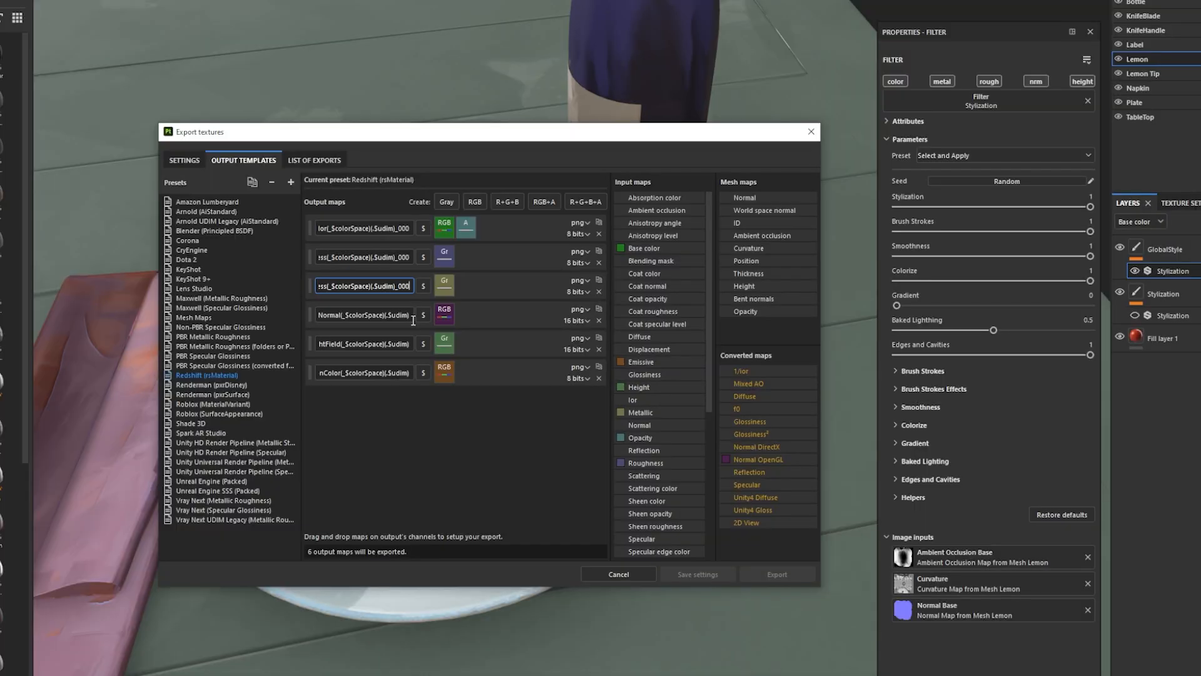
{"action": "left_click", "coordinate": [412, 314]}
{"action": "key", "text": "ctrl+v"}
{"action": "left_click", "coordinate": [411, 344]}
{"action": "key", "text": "ctrl+v"}
{"action": "left_click", "coordinate": [412, 372]}
{"action": "key", "text": "ctrl+v"}
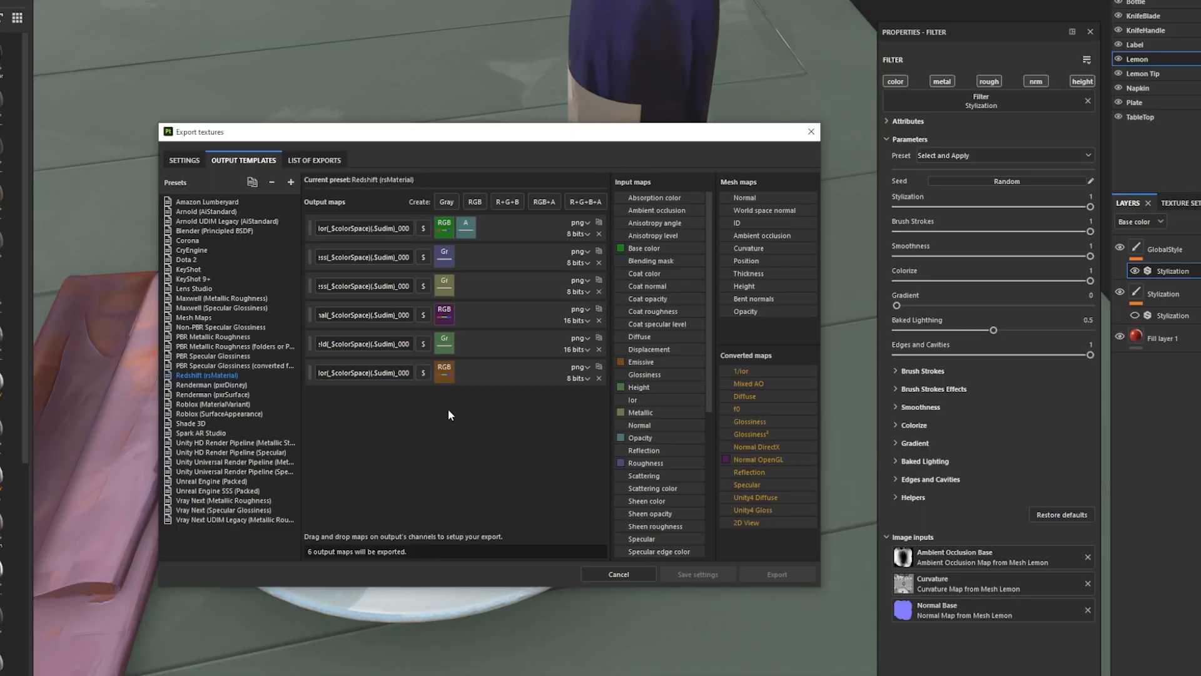
- Review the list of texture files planned for export, then the general settings, and close the export window
{"action": "left_click", "coordinate": [311, 161]}
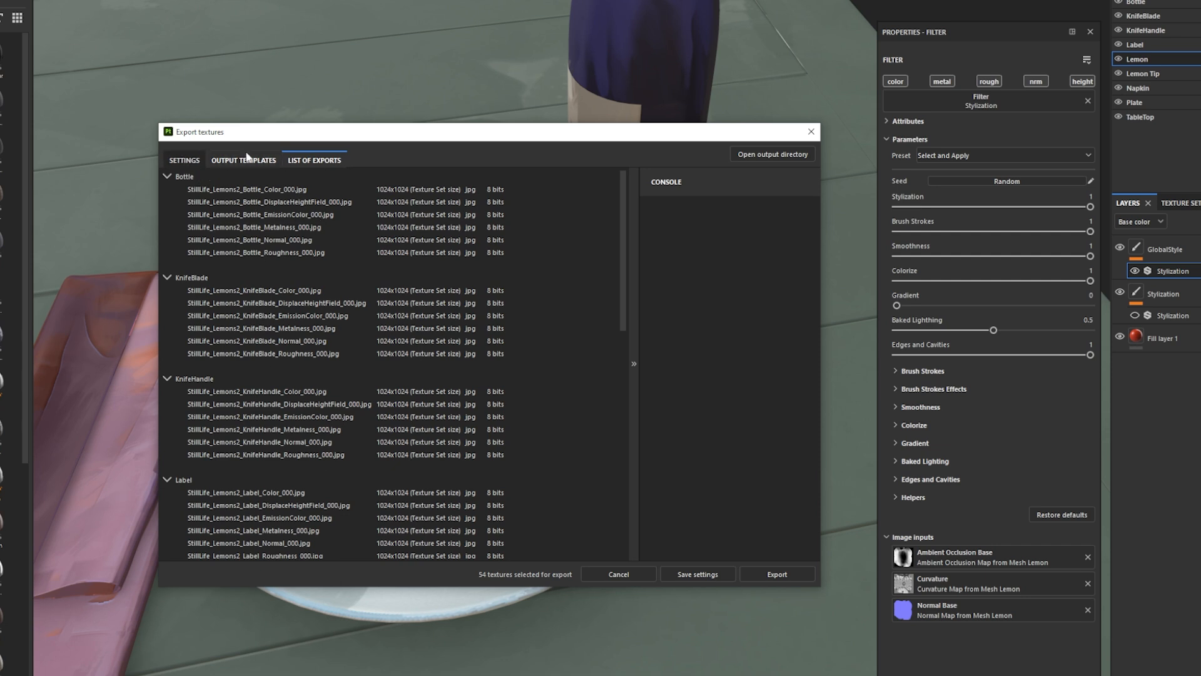
{"action": "left_click", "coordinate": [184, 161]}
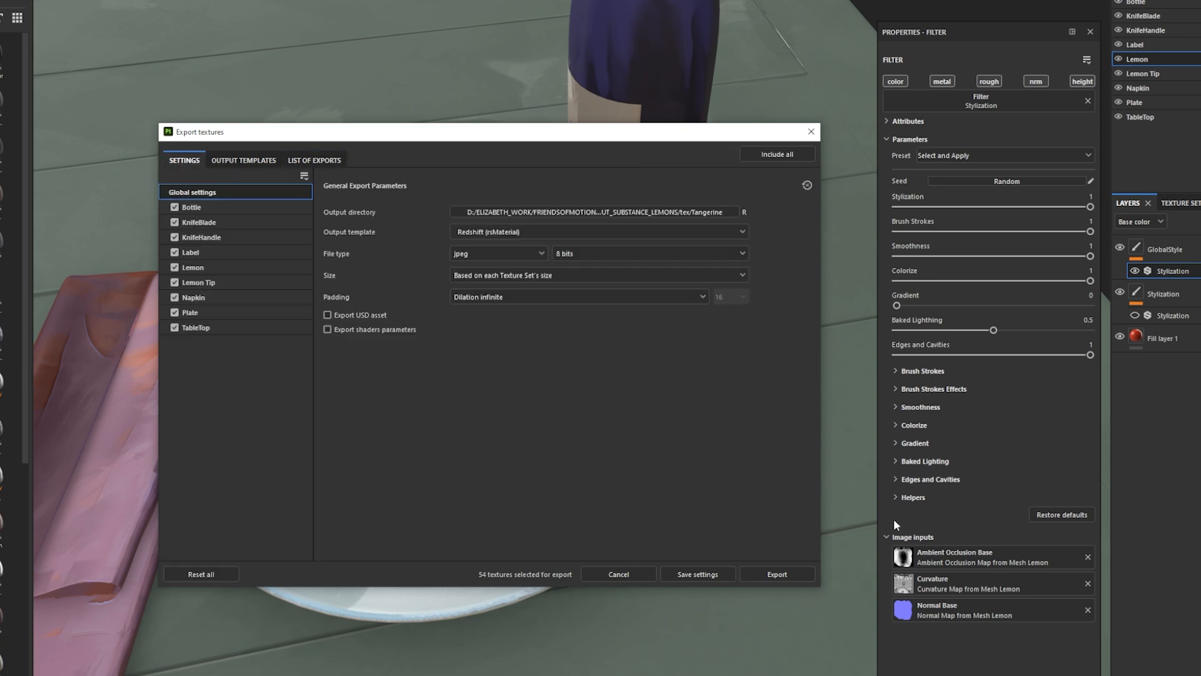
{"action": "left_click", "coordinate": [808, 134]}
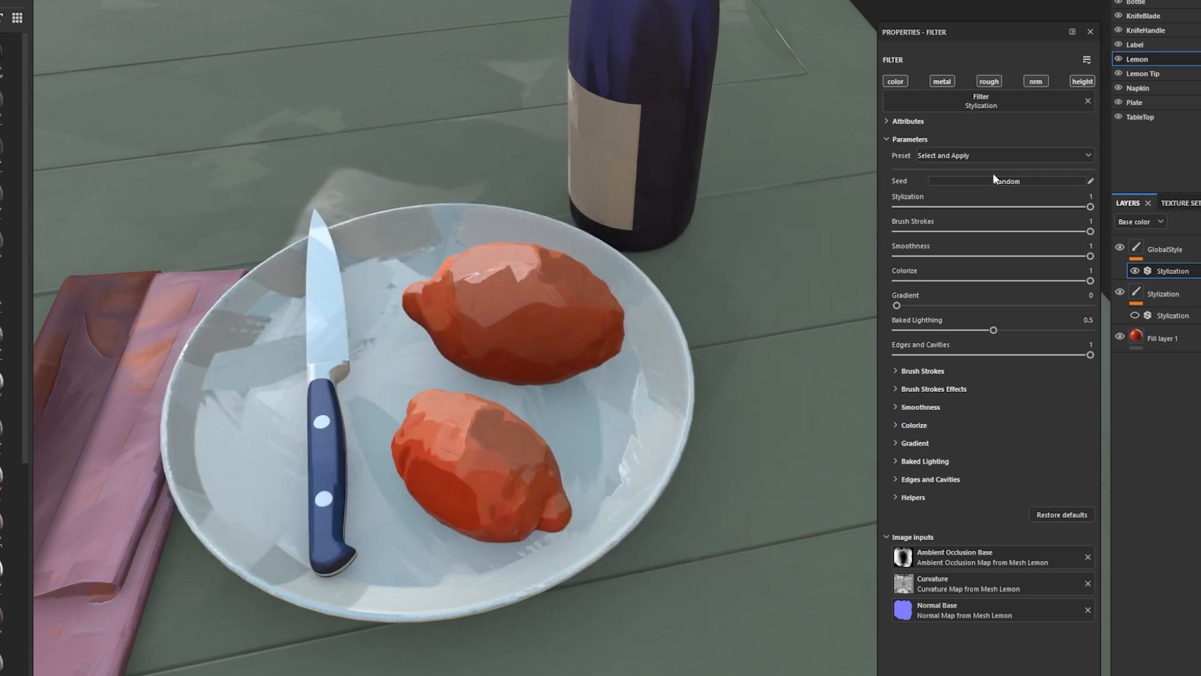
- Undo the accidental change of the Stylization amount and randomize the filter's seed once more
{"action": "left_click", "coordinate": [961, 206]}
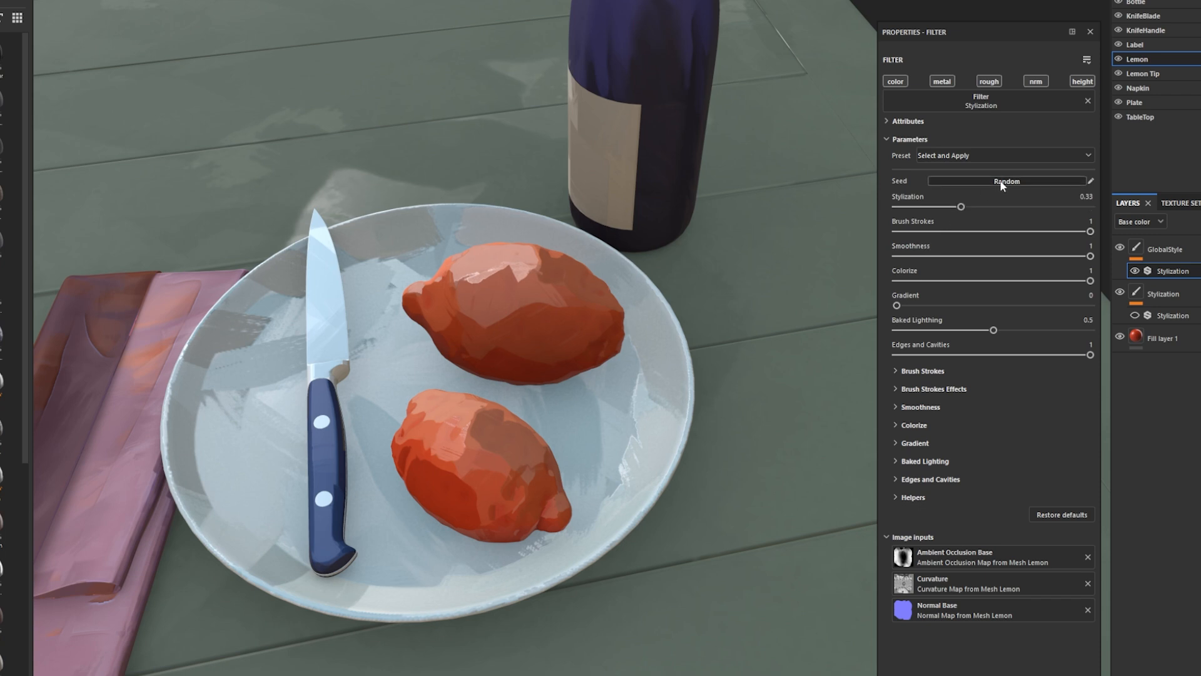
{"action": "key", "text": "ctrl+z"}
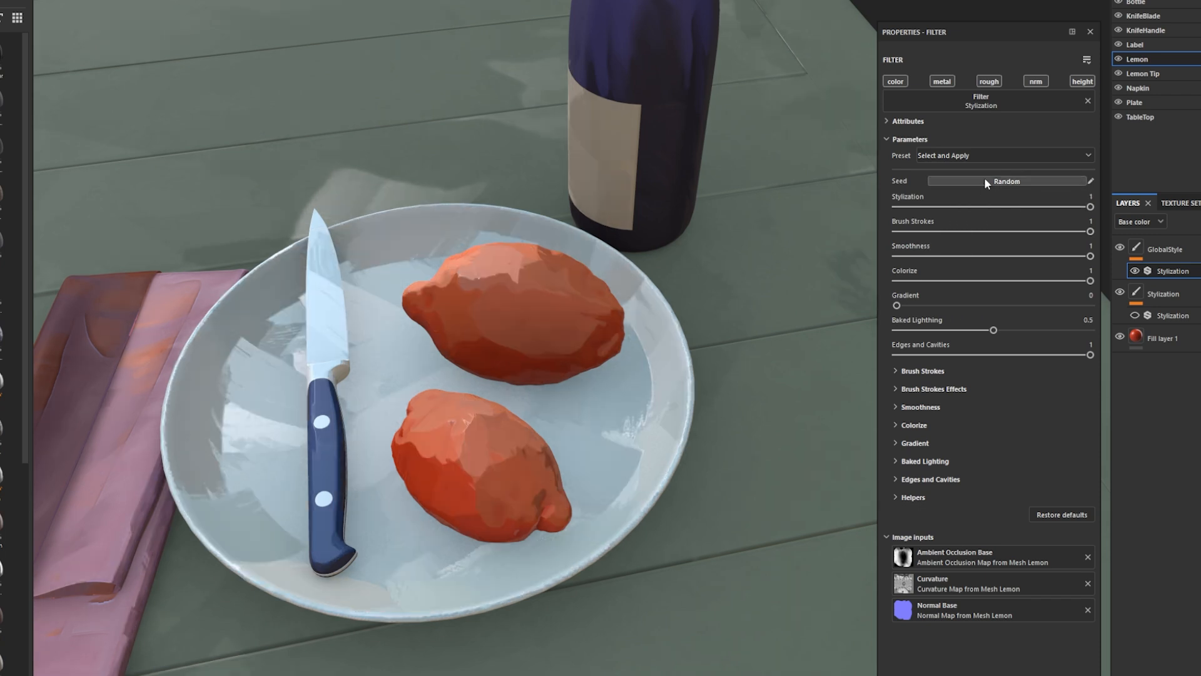
{"action": "left_click", "coordinate": [984, 181]}
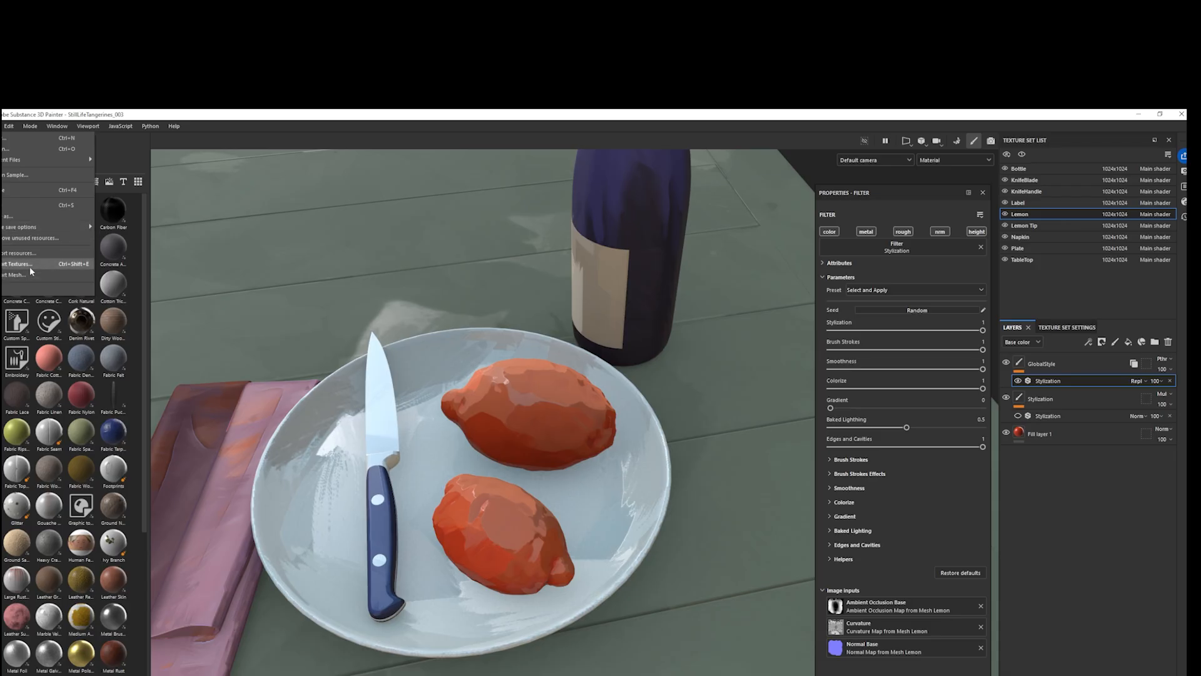
- Reopen the texture export and change the Color map's suffix in the Redshift (rsMaterial) template to _001
{"action": "key", "text": "ctrl+shift+e"}
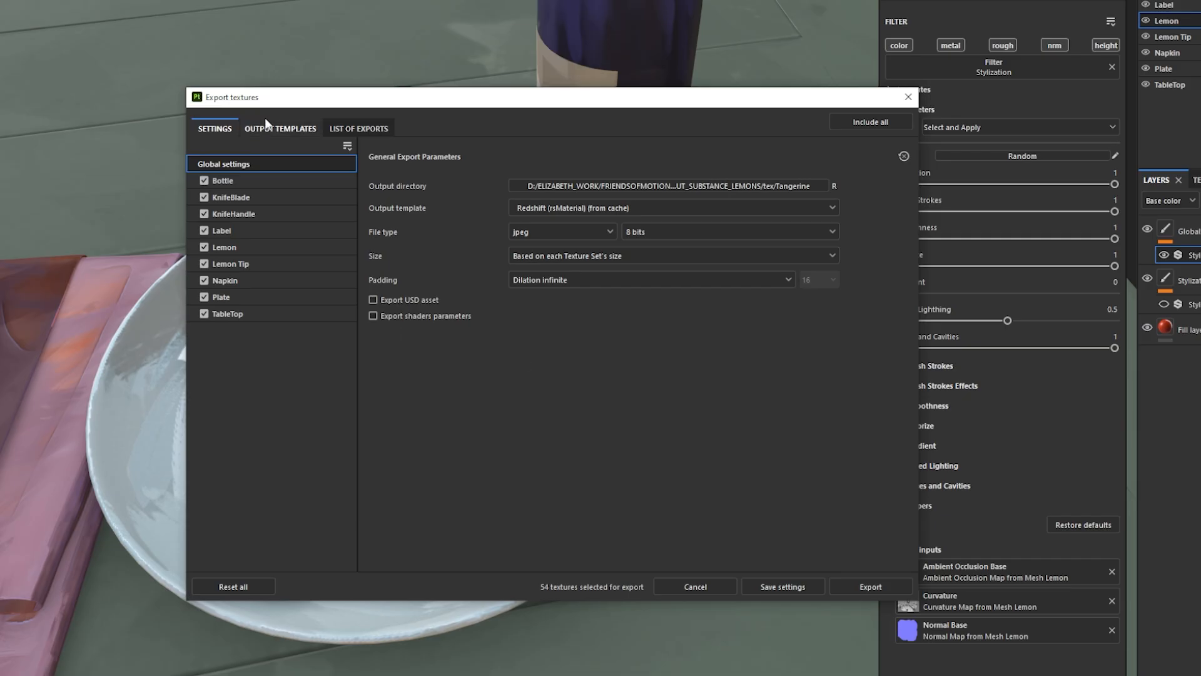
{"action": "left_click", "coordinate": [302, 128]}
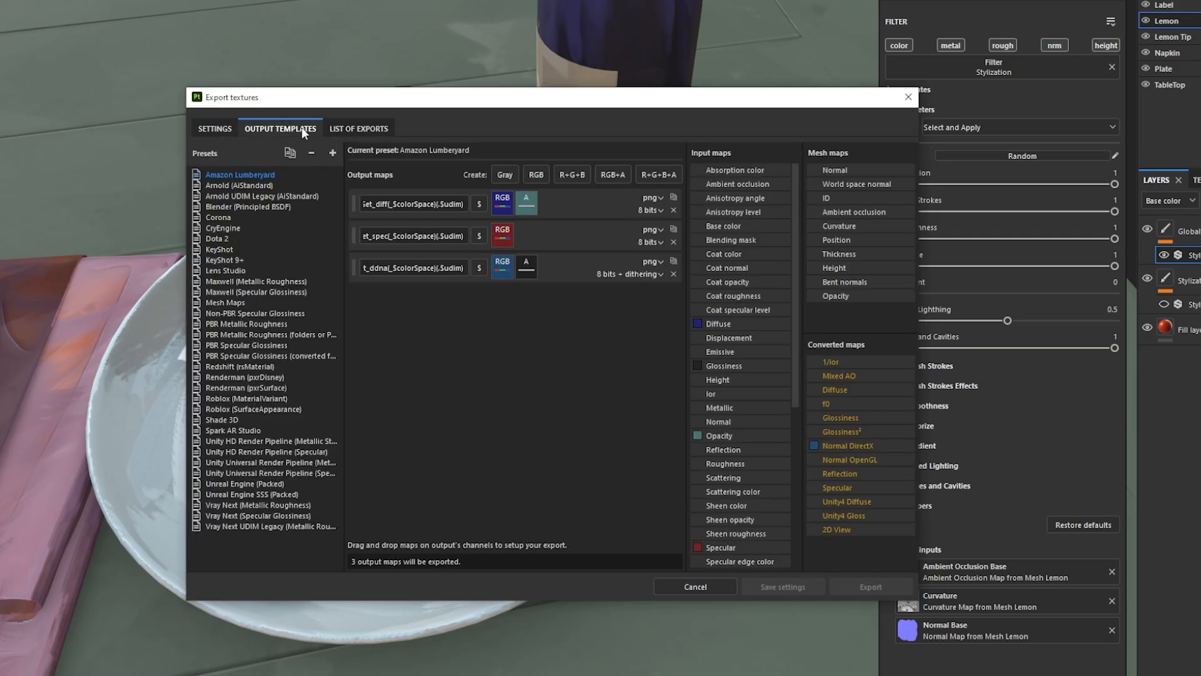
{"action": "left_click", "coordinate": [237, 366]}
{"action": "left_click", "coordinate": [462, 204]}
{"action": "key", "text": "BackSpace"}
{"action": "type", "text": "1"}
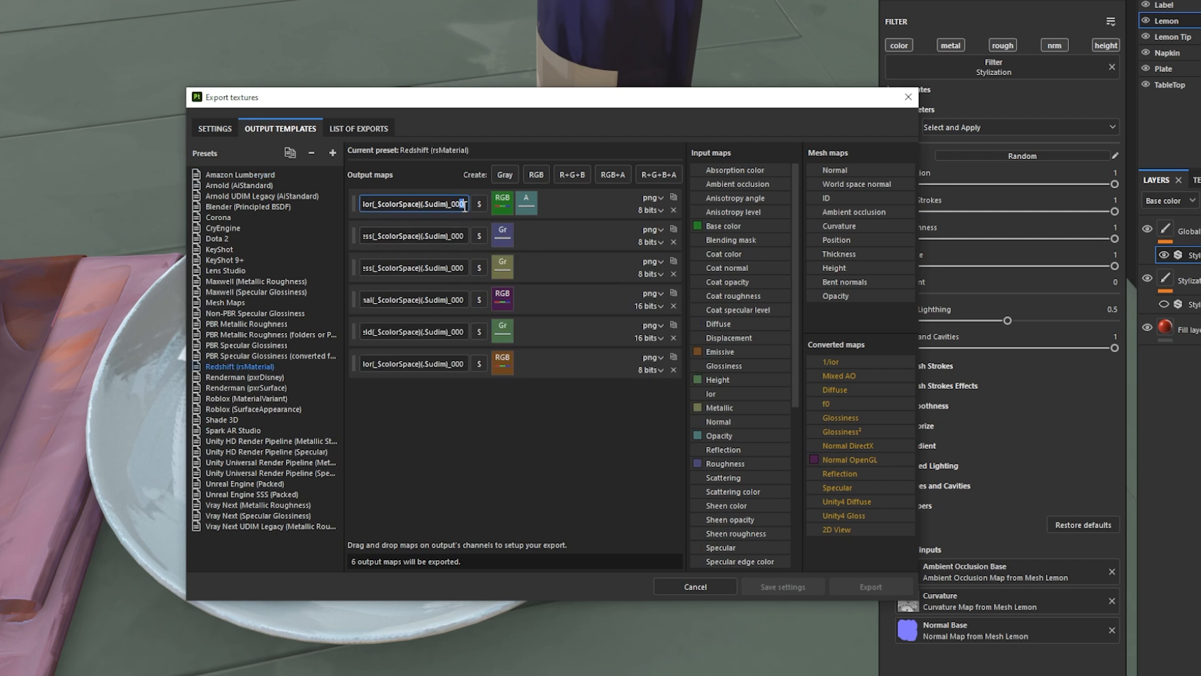
- Change the suffix of the template's remaining output map names to _001 for the second texture set
{"action": "left_click", "coordinate": [463, 236]}
{"action": "key", "text": "BackSpace"}
{"action": "type", "text": "1"}
{"action": "left_click", "coordinate": [464, 268]}
{"action": "key", "text": "BackSpace"}
{"action": "type", "text": "1"}
{"action": "left_click", "coordinate": [462, 300]}
{"action": "key", "text": "BackSpace"}
{"action": "type", "text": "1"}
{"action": "left_click_drag", "start_coordinate": [453, 331], "coordinate": [463, 332]}
{"action": "type", "text": "001"}
{"action": "left_click", "coordinate": [459, 362]}
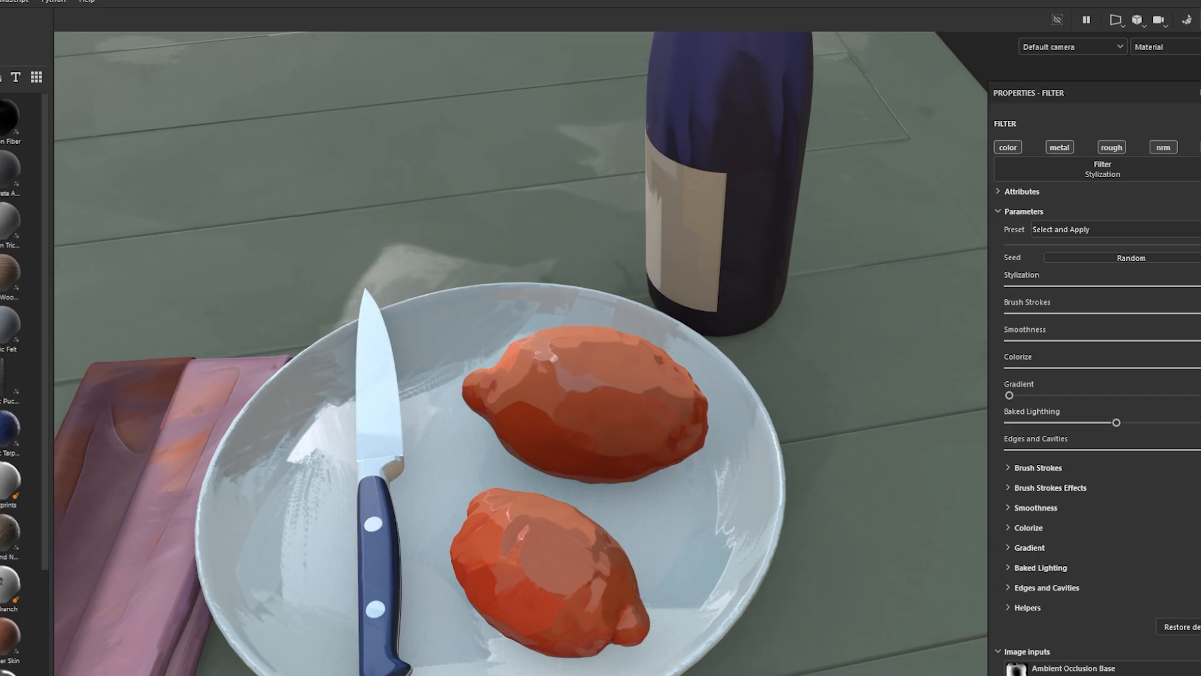
- Inspect the numbered sequence of exported bottle textures in the BOTTLE folder
{"action": "mouse_move", "coordinate": [1188, 501]}
{"action": "left_mouse_down"}
{"action": "mouse_move", "coordinate": [520, 102]}
{"action": "mouse_move", "coordinate": [545, 104]}
{"action": "left_mouse_up"}
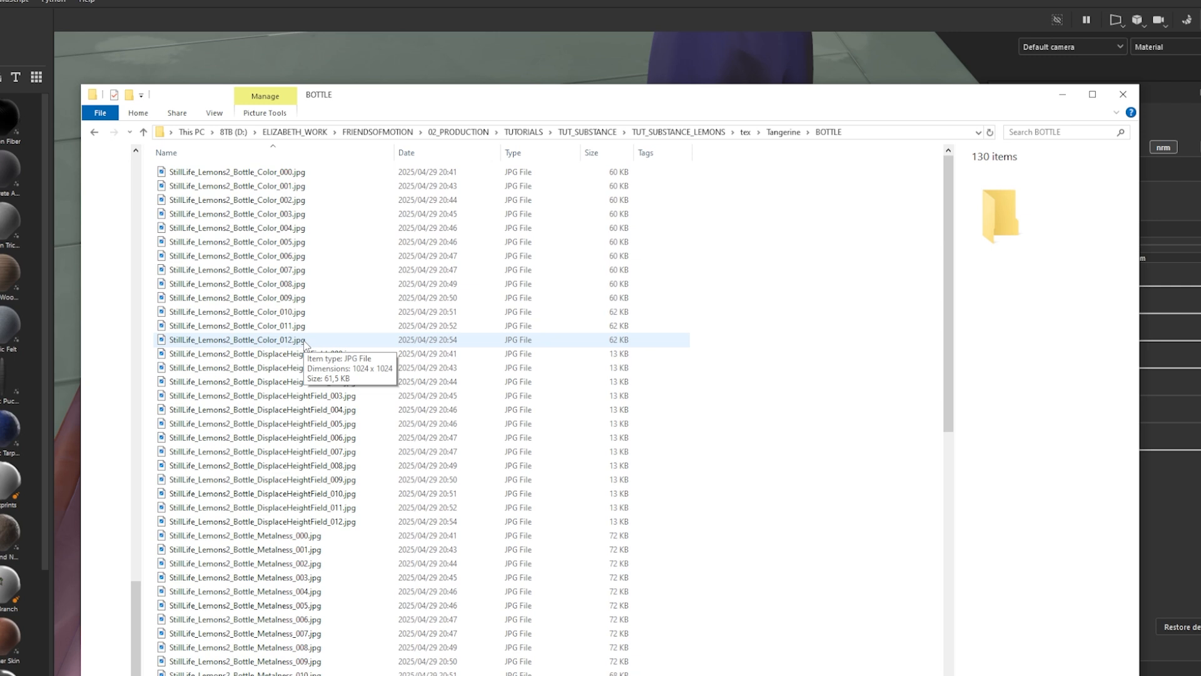
- Switch to Cinema 4D and examine how the Substance 3D Material node connects in the Wood Amazkoue material's node graph
{"action": "key", "text": "BackSpace"}
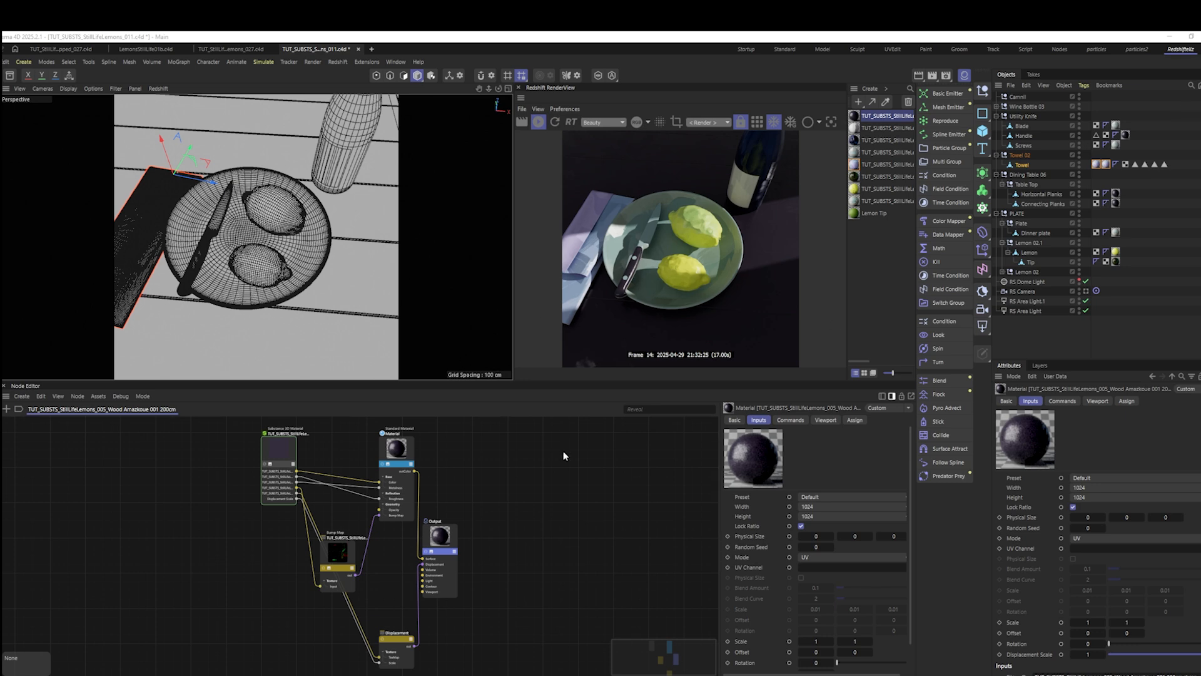
{"action": "mouse_move", "coordinate": [261, 241]}
{"action": "left_mouse_down", "text": "alt"}
{"action": "mouse_move", "coordinate": [289, 241]}
{"action": "mouse_move", "coordinate": [274, 252]}
{"action": "left_mouse_up", "text": "alt"}
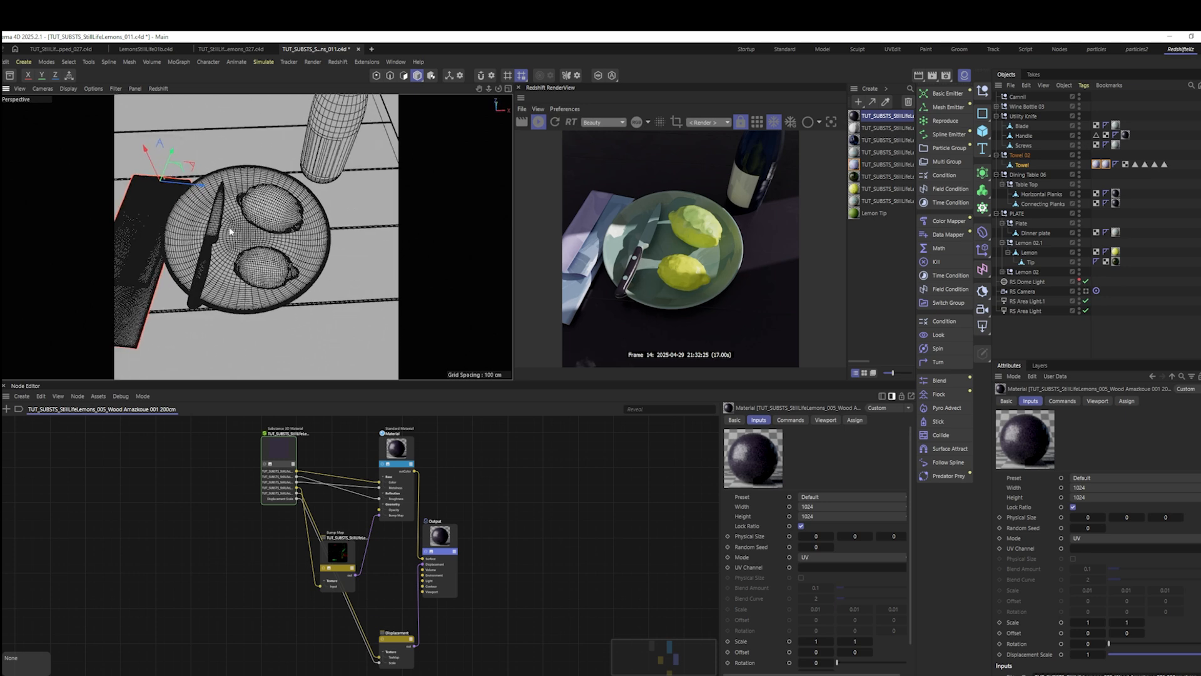
{"action": "scroll", "coordinate": [229, 231], "scroll_direction": "up", "scroll_amount": 2}
{"action": "scroll", "coordinate": [260, 232], "scroll_direction": "up", "scroll_amount": 2}
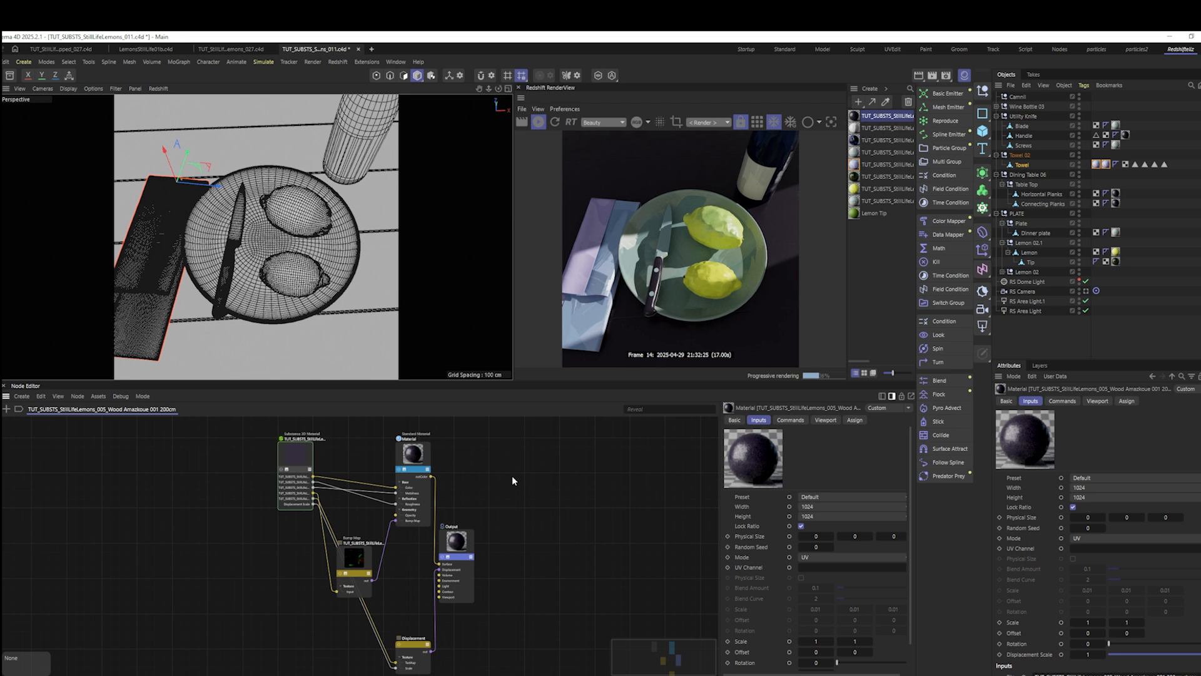
{"action": "mouse_move", "coordinate": [280, 451]}
{"action": "left_mouse_down"}
{"action": "mouse_move", "coordinate": [264, 448]}
{"action": "mouse_move", "coordinate": [250, 471]}
{"action": "mouse_move", "coordinate": [273, 468]}
{"action": "left_mouse_up"}
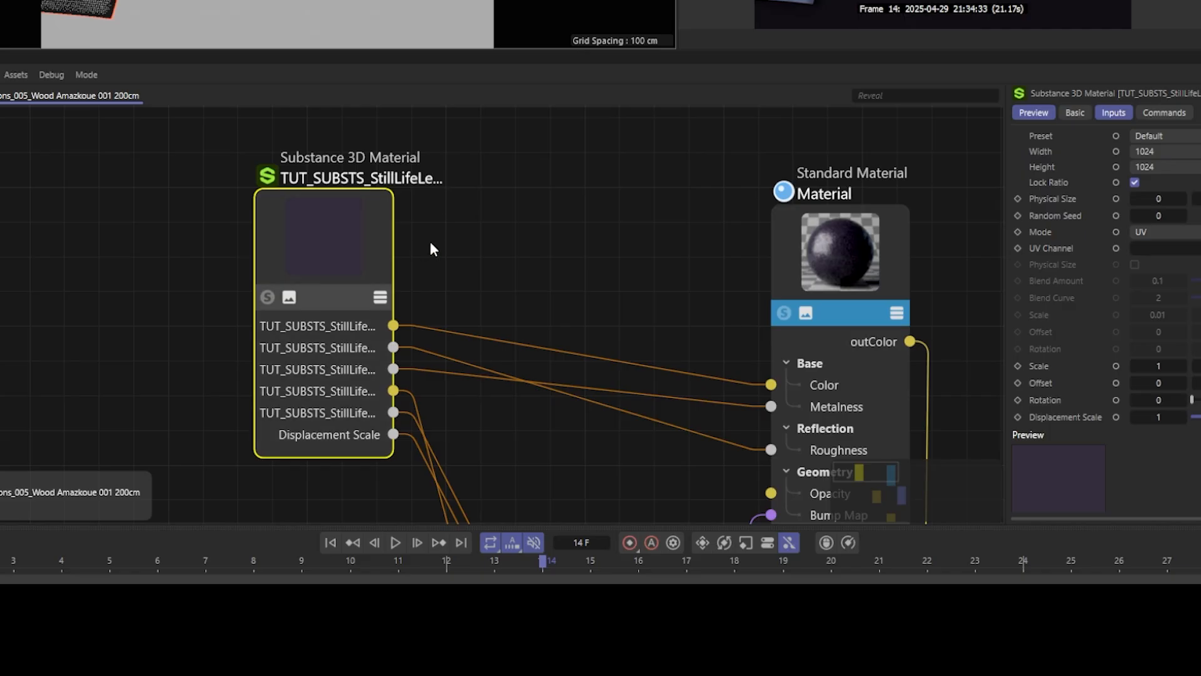
{"action": "scroll", "coordinate": [358, 500], "scroll_direction": "down", "scroll_amount": 4}
{"action": "scroll", "coordinate": [358, 501], "scroll_direction": "up", "scroll_amount": 2}
{"action": "scroll", "coordinate": [431, 242], "scroll_direction": "up", "scroll_amount": 2}
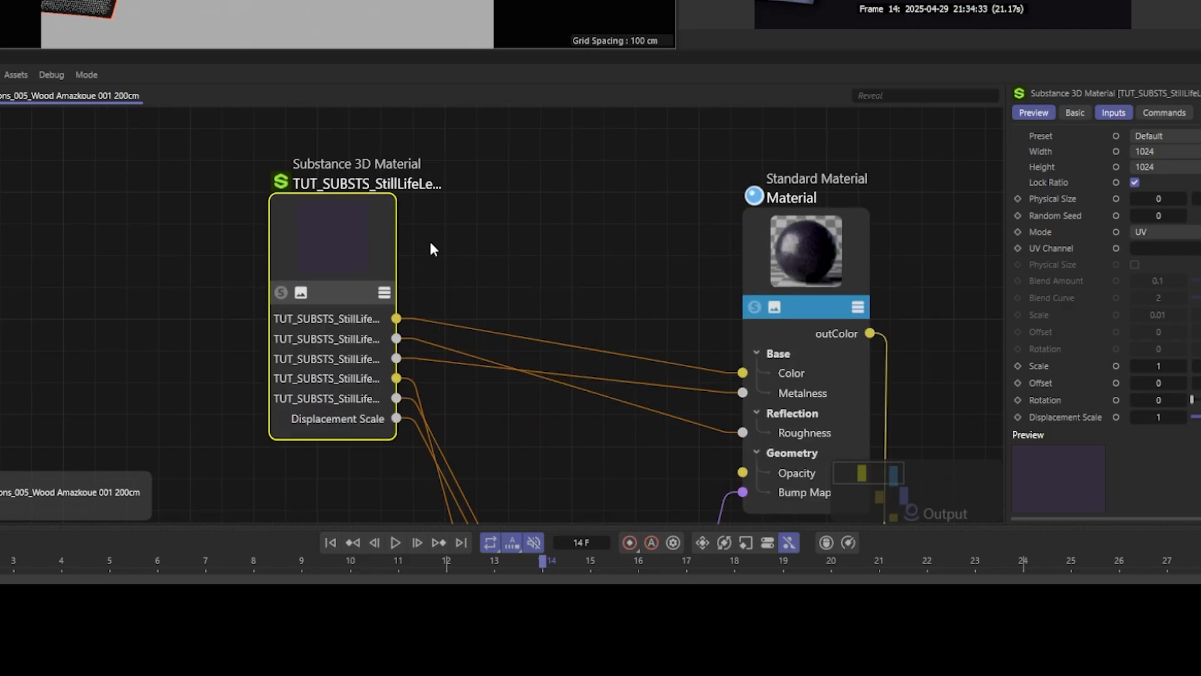
{"action": "scroll", "coordinate": [529, 261], "scroll_direction": "down", "scroll_amount": 4}
{"action": "middle_click_drag", "start_coordinate": [529, 260], "coordinate": [455, 229]}
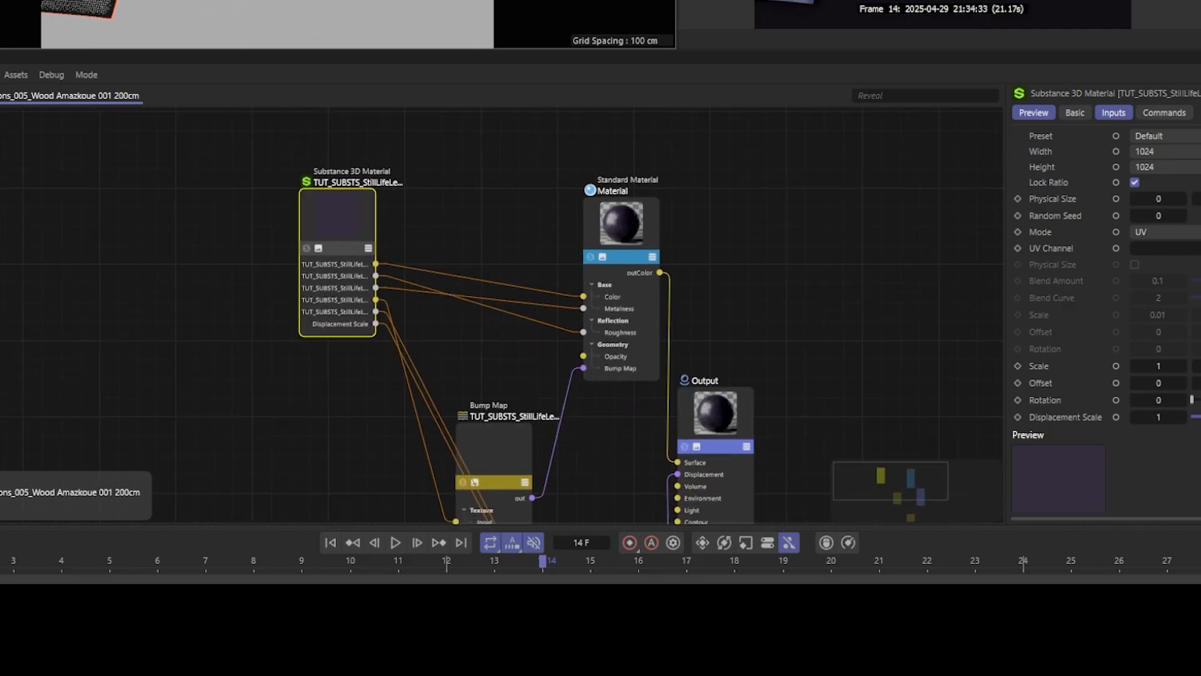
{"action": "left_click_drag", "start_coordinate": [339, 229], "coordinate": [369, 204]}
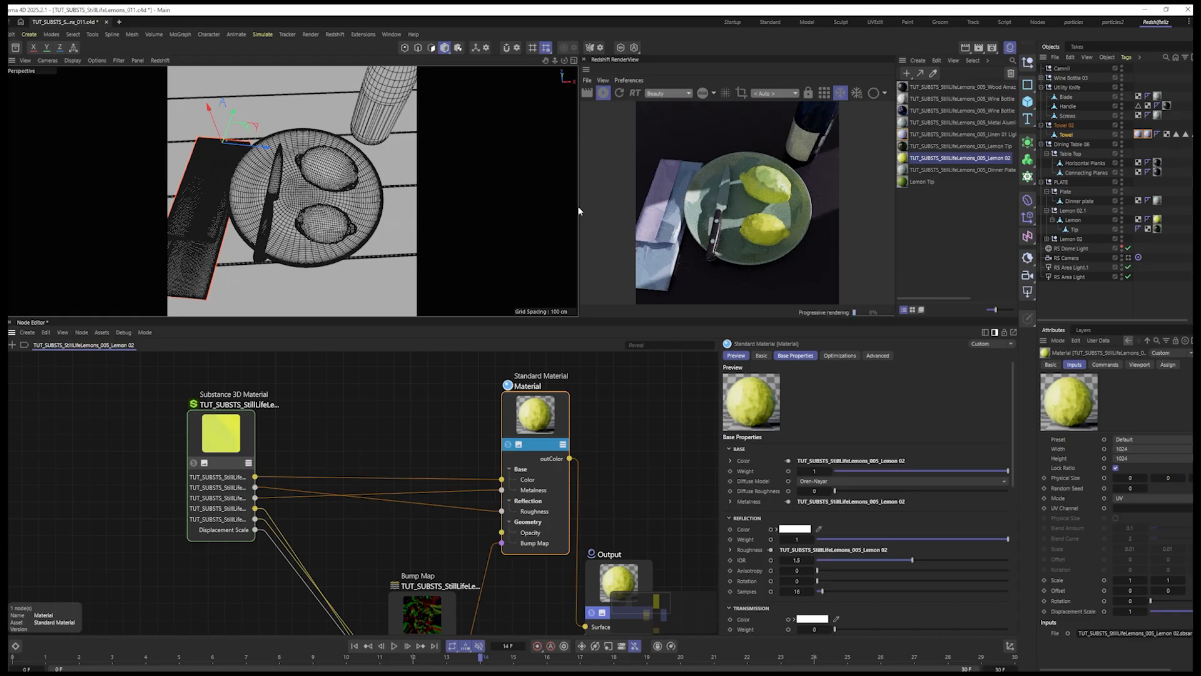
- Widen the render view, add a Texture node to the Lemon 02 material, and connect it to the Standard Material's Color input
{"action": "left_click_drag", "start_coordinate": [579, 211], "coordinate": [487, 206]}
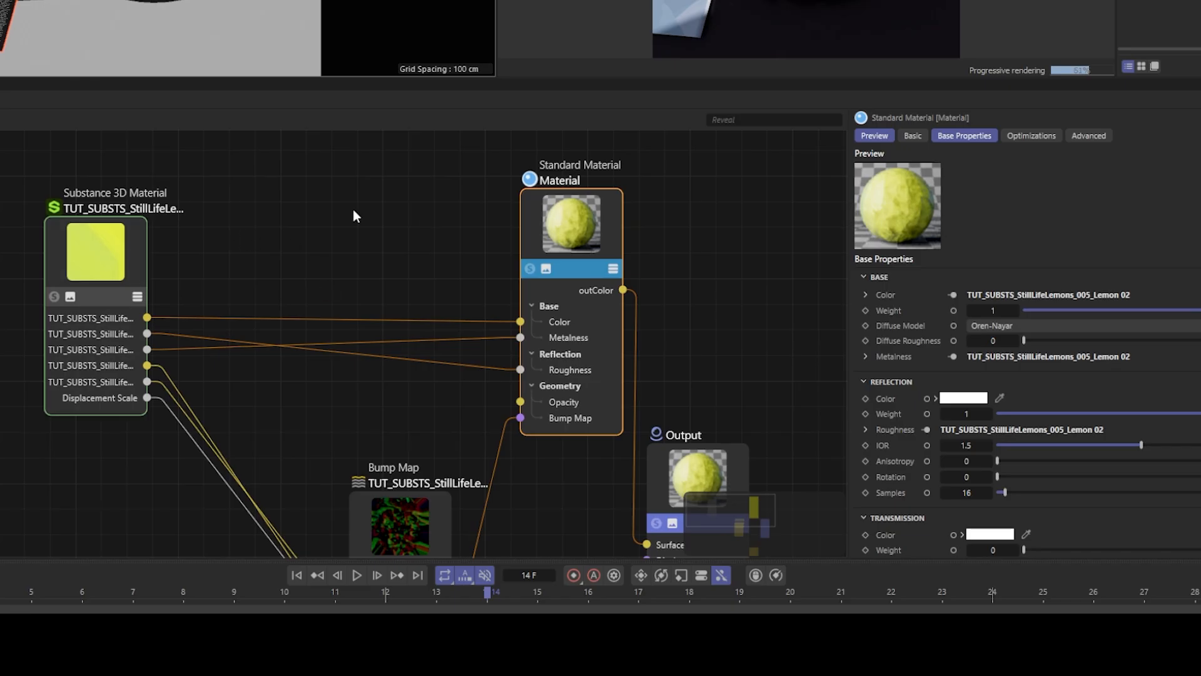
{"action": "double_click", "coordinate": [345, 235]}
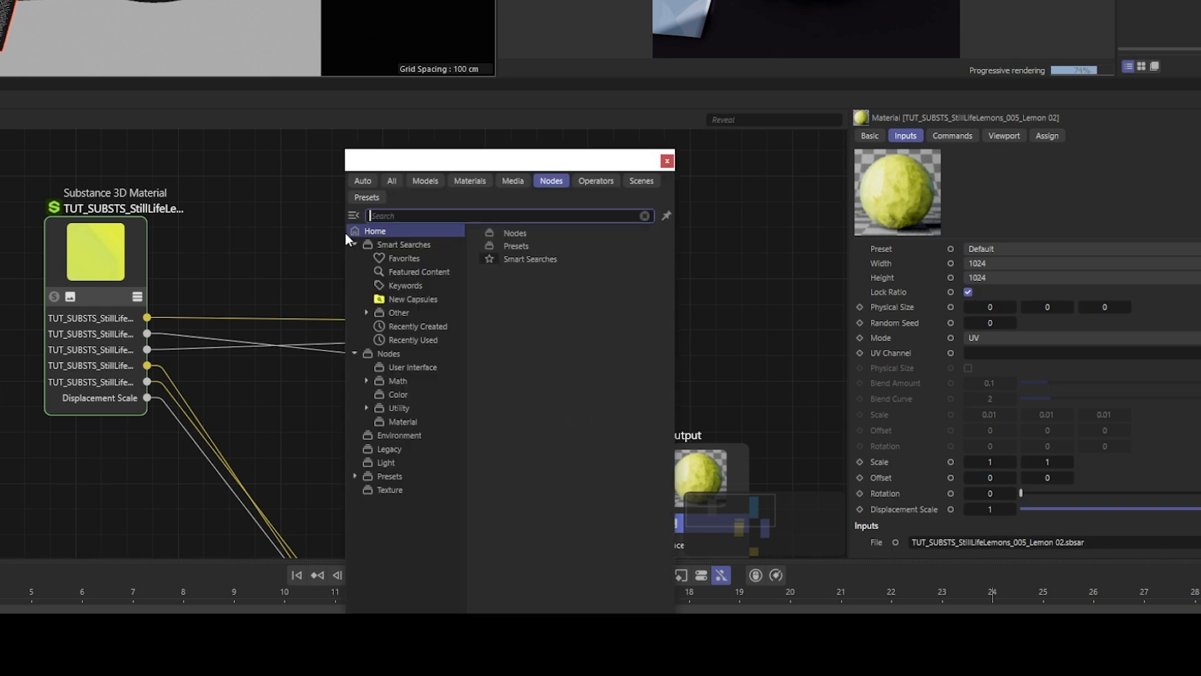
{"action": "type", "text": "tex"}
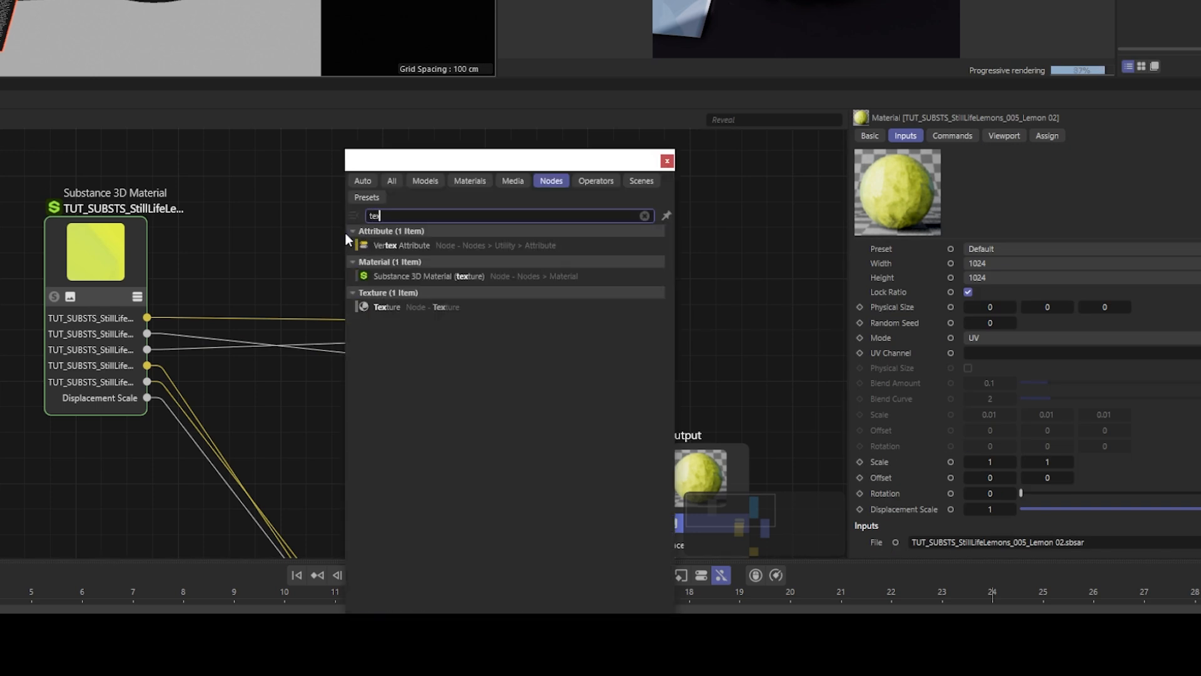
{"action": "left_click", "coordinate": [429, 307]}
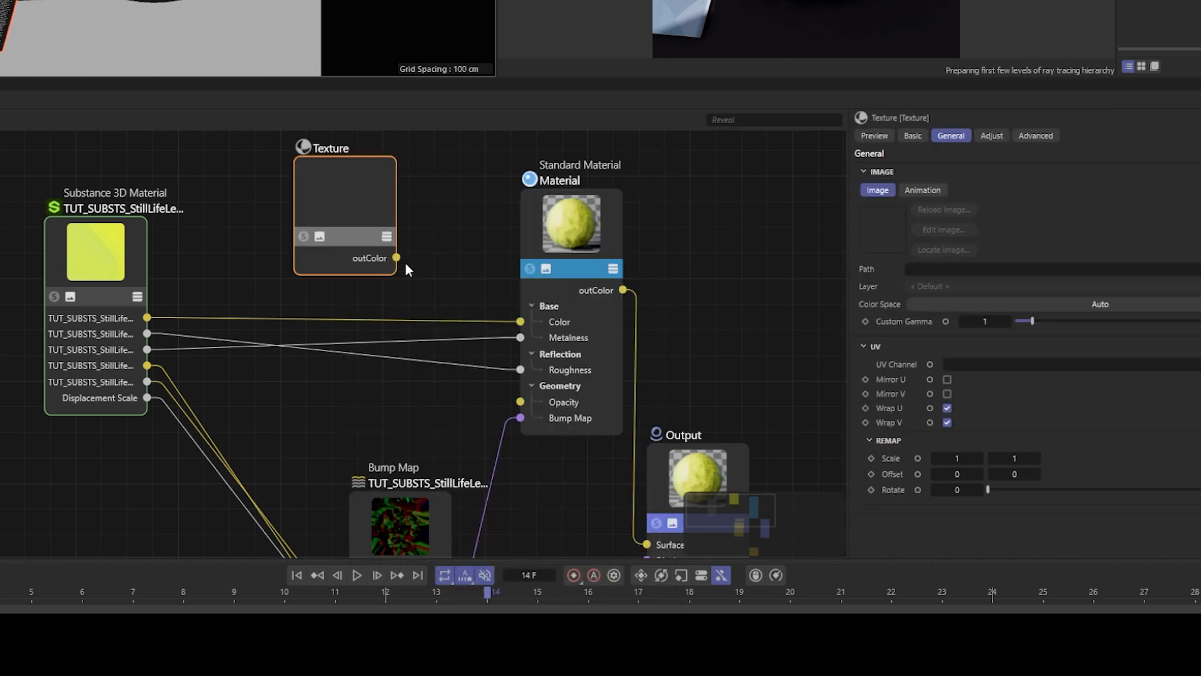
{"action": "left_click_drag", "start_coordinate": [396, 256], "coordinate": [522, 320]}
{"action": "left_click_drag", "start_coordinate": [119, 268], "coordinate": [86, 260]}
{"action": "left_click_drag", "start_coordinate": [331, 195], "coordinate": [332, 211]}
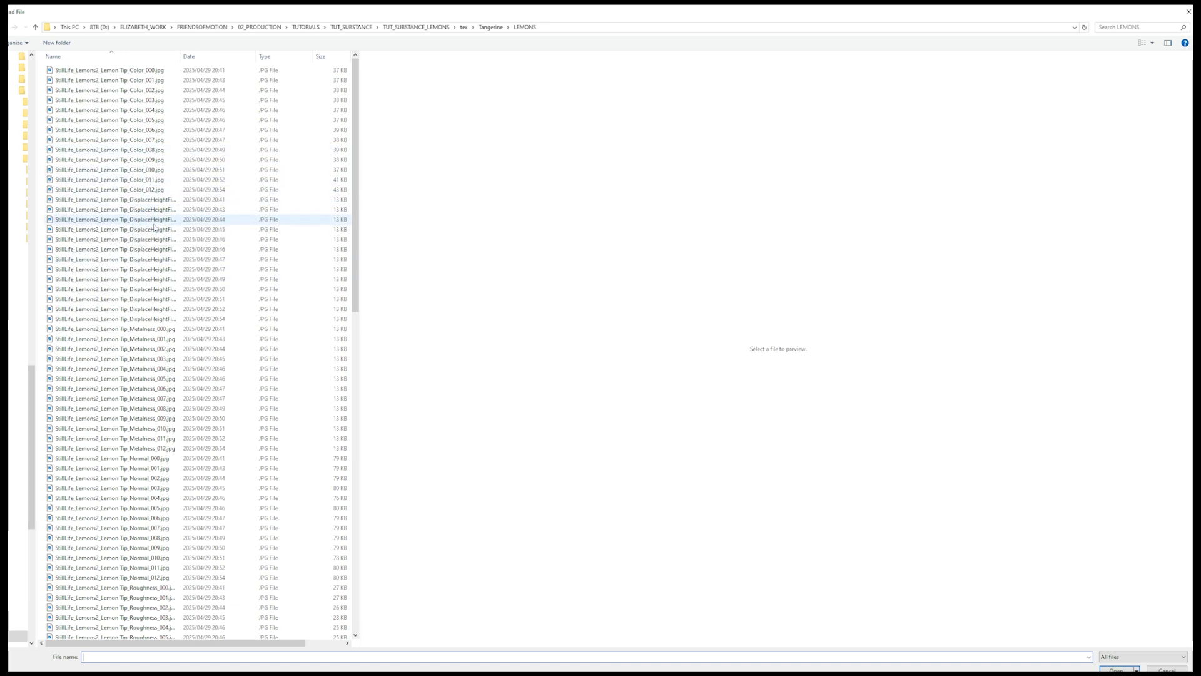
- Load StillLife_Lemons2_Lemon_Color_000.jpg from the LEMONS folder into the Texture node
{"action": "scroll", "coordinate": [154, 228], "scroll_direction": "down", "scroll_amount": 2}
{"action": "scroll", "coordinate": [155, 228], "scroll_direction": "down", "scroll_amount": 13}
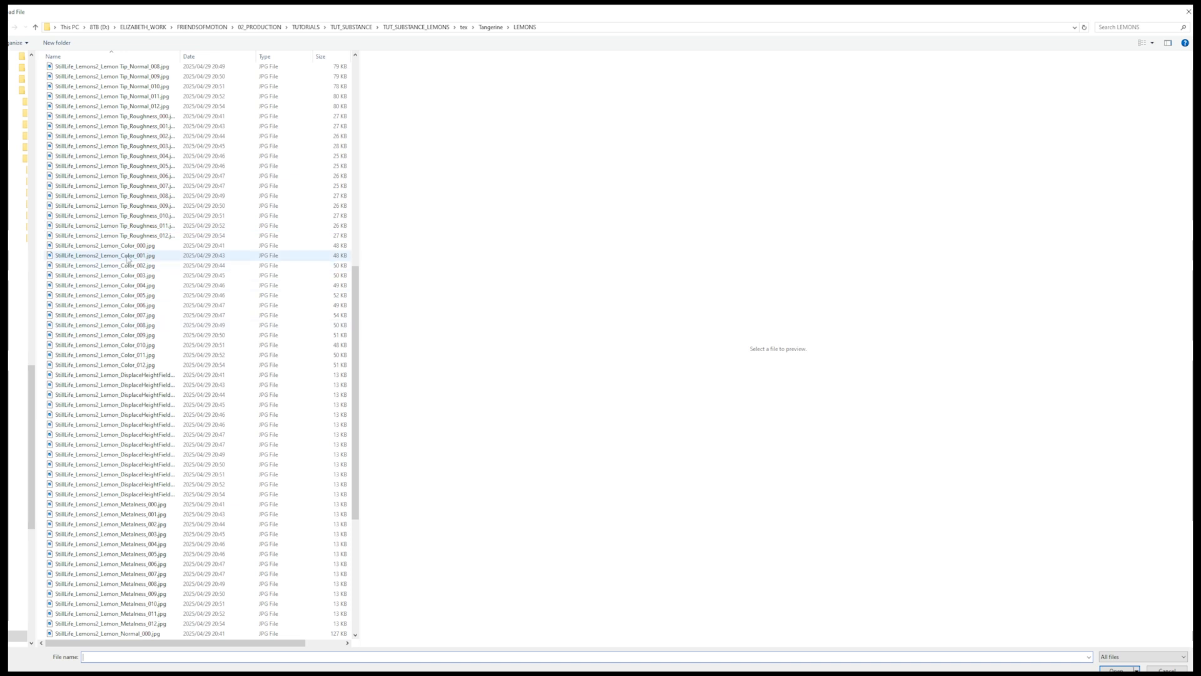
{"action": "left_click", "coordinate": [128, 257]}
{"action": "left_click", "coordinate": [140, 246]}
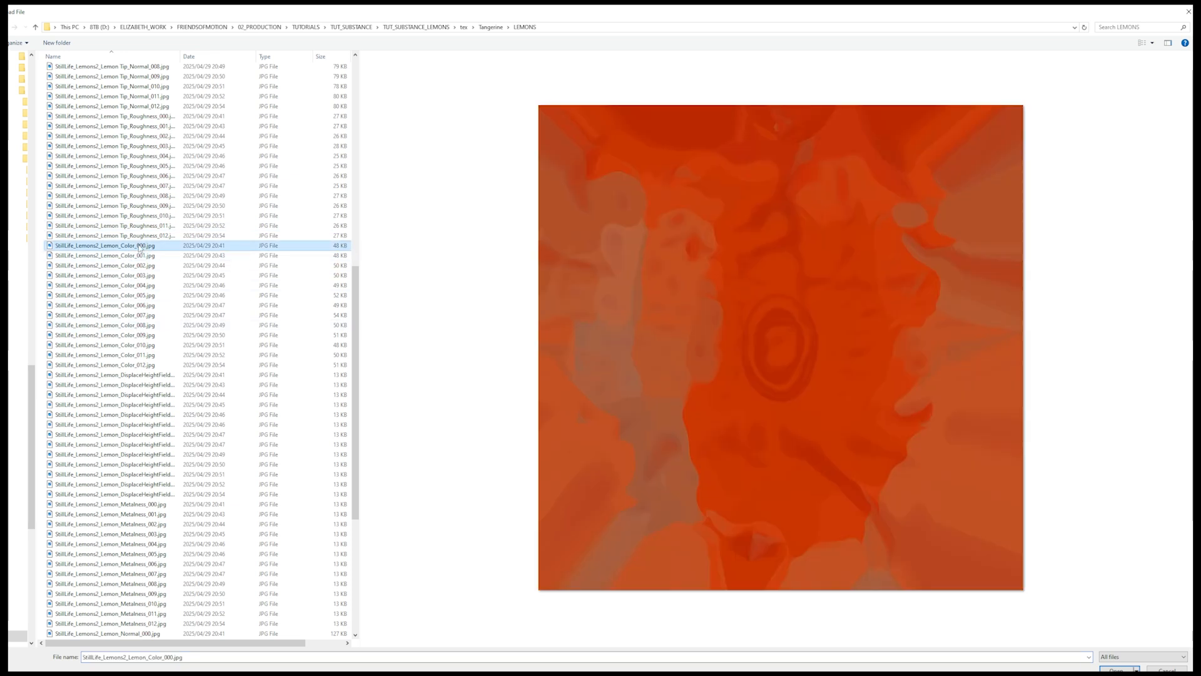
{"action": "left_click", "coordinate": [1117, 668]}
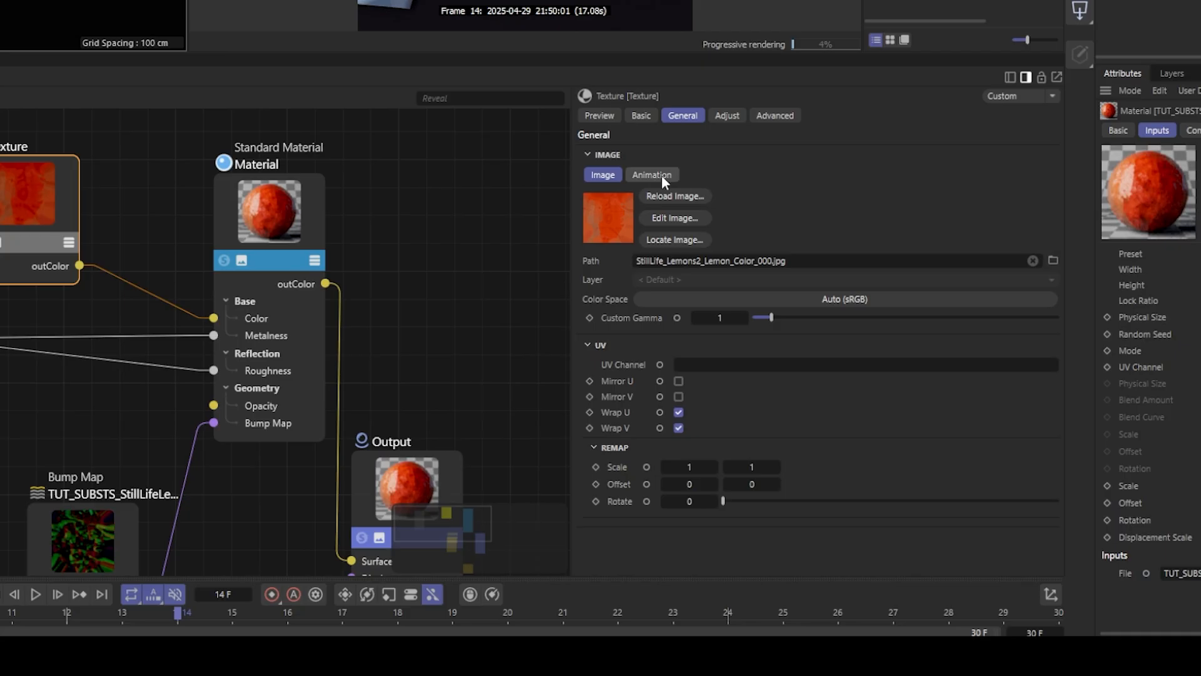
- Set the color texture's animation mode to Loop with a frame rate of 12 and detect the sequence's frames
{"action": "left_click", "coordinate": [773, 391]}
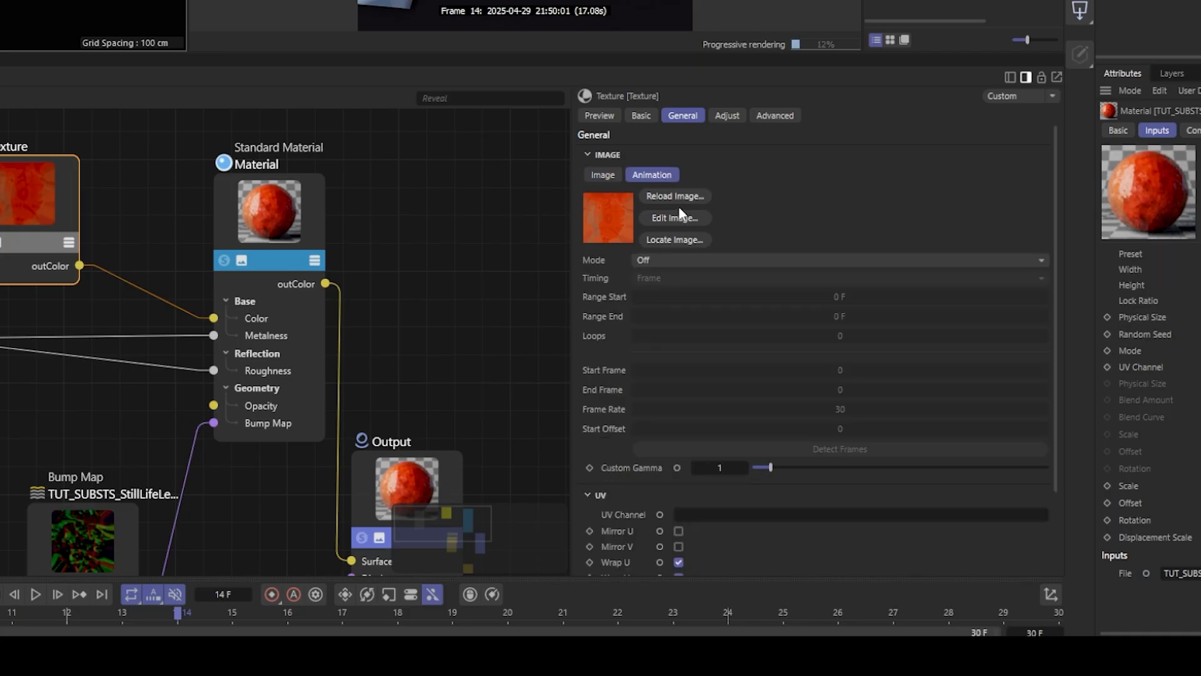
{"action": "left_click", "coordinate": [677, 261]}
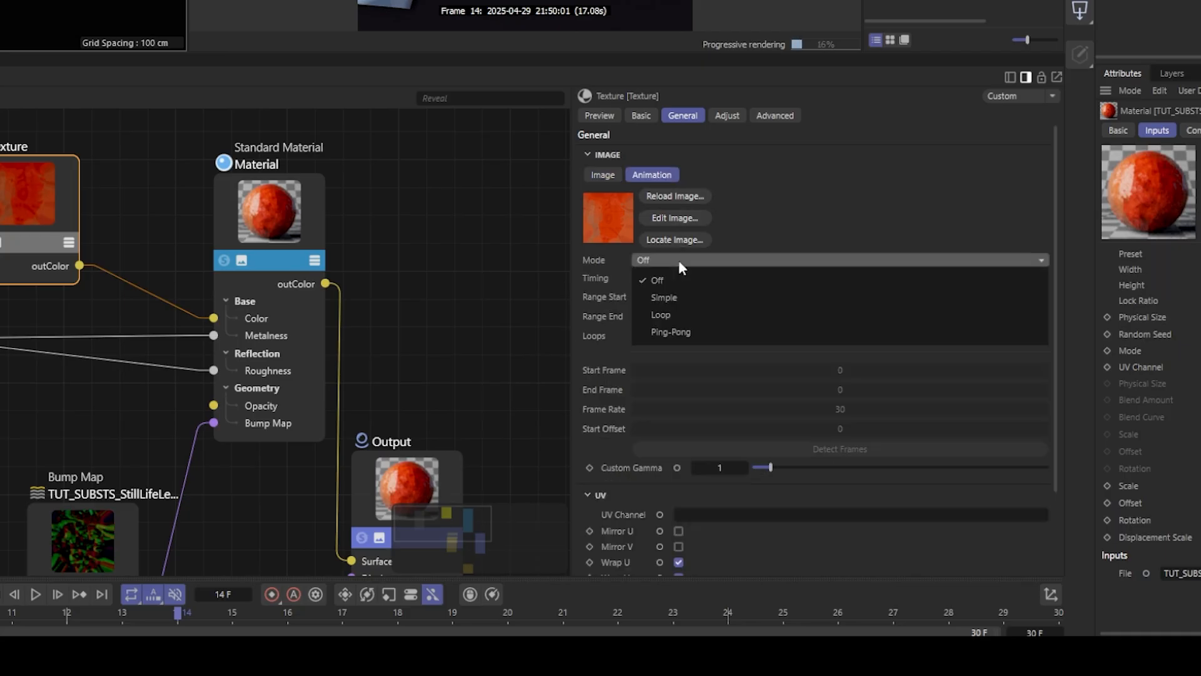
{"action": "left_click", "coordinate": [681, 314]}
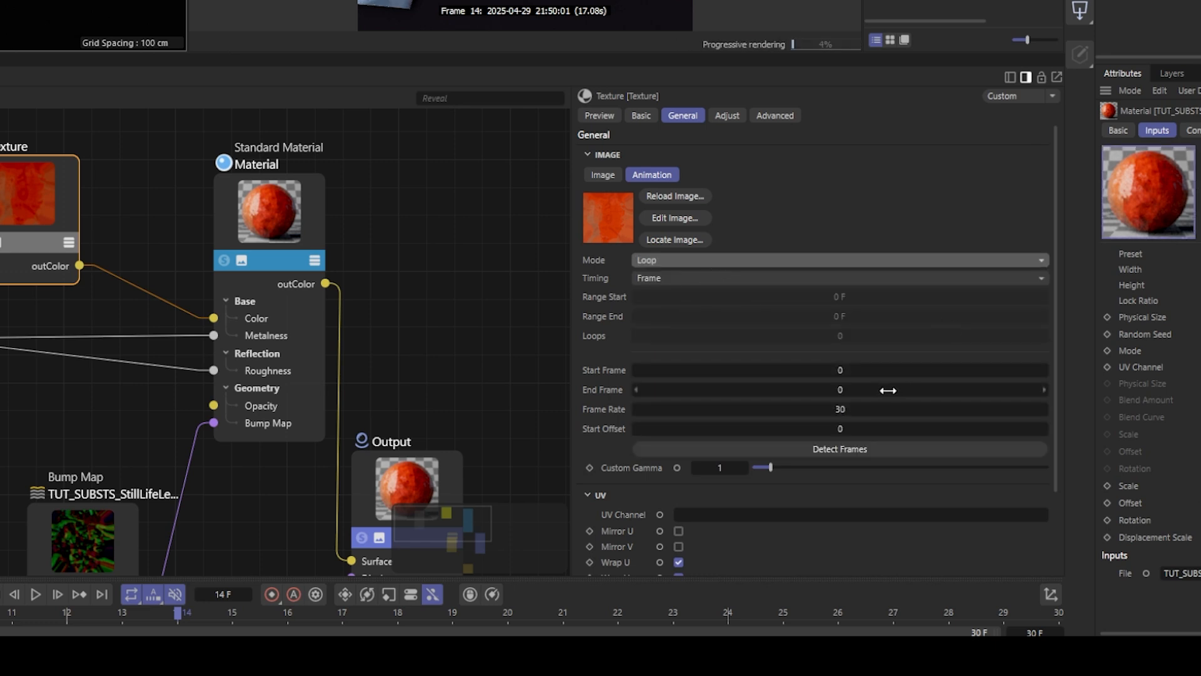
{"action": "double_click", "coordinate": [852, 409]}
{"action": "type", "text": "12"}
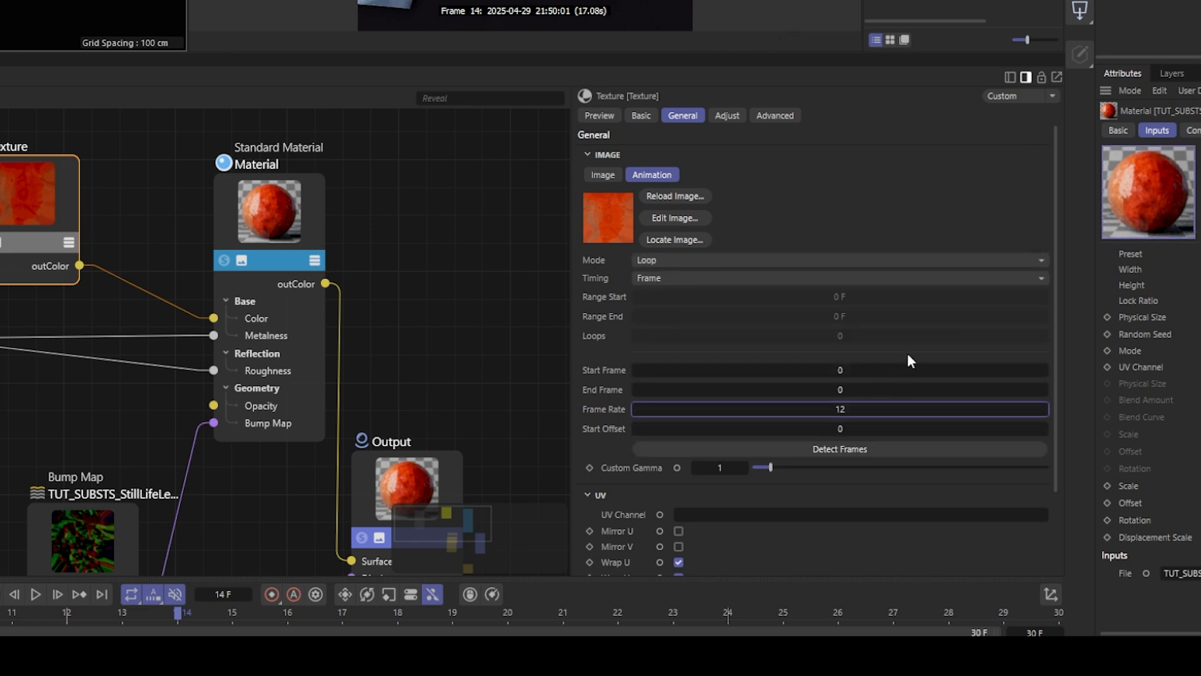
{"action": "left_click", "coordinate": [837, 448]}
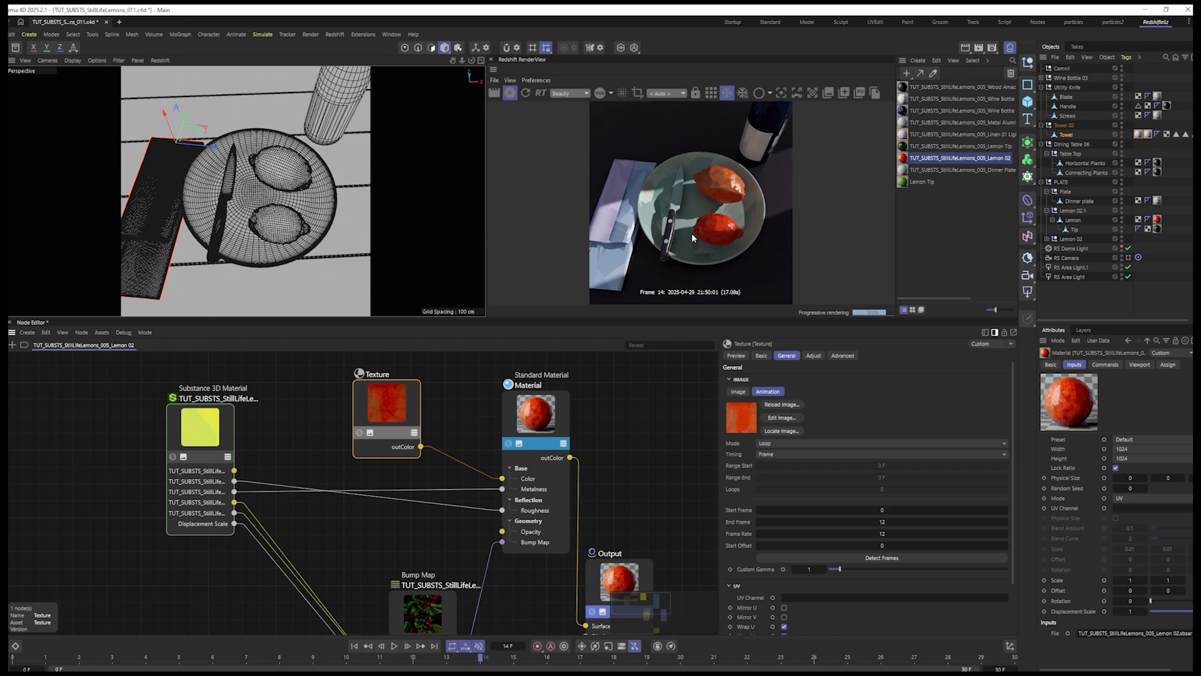
- Review the color Texture node's general settings and its available Color Space options
{"action": "left_click_drag", "start_coordinate": [277, 237], "coordinate": [297, 211], "text": "alt"}
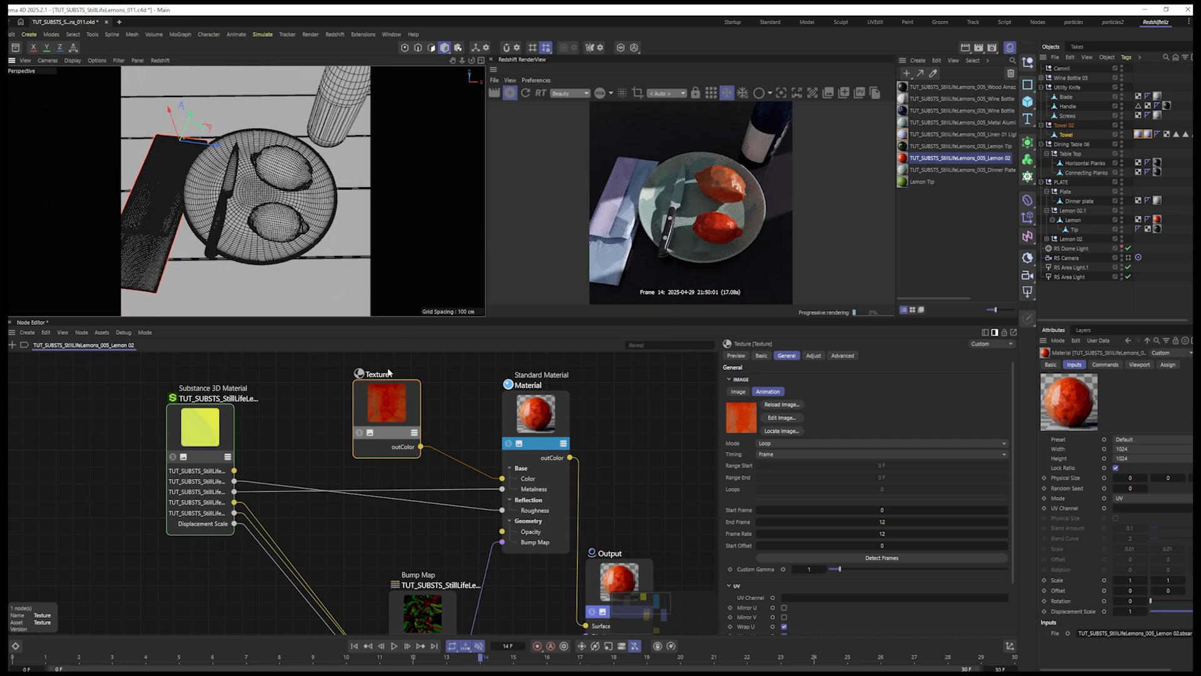
{"action": "mouse_move", "coordinate": [373, 393]}
{"action": "left_mouse_down"}
{"action": "mouse_move", "coordinate": [362, 402]}
{"action": "mouse_move", "coordinate": [379, 383]}
{"action": "left_mouse_up"}
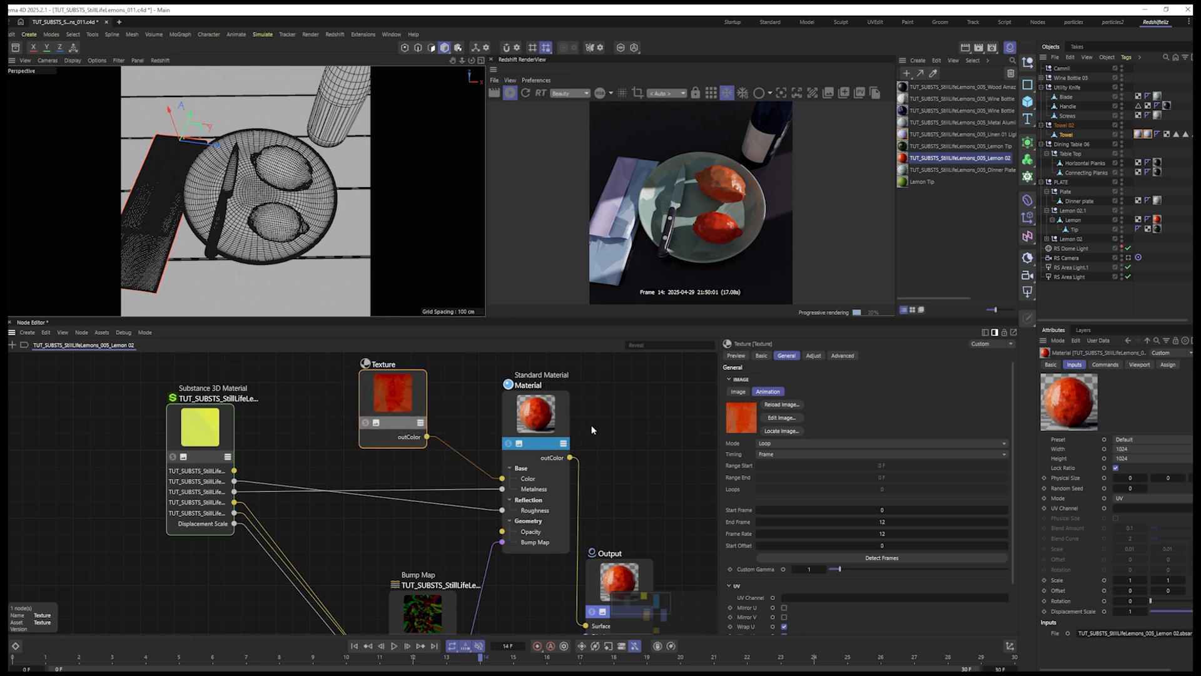
{"action": "left_click", "coordinate": [708, 393]}
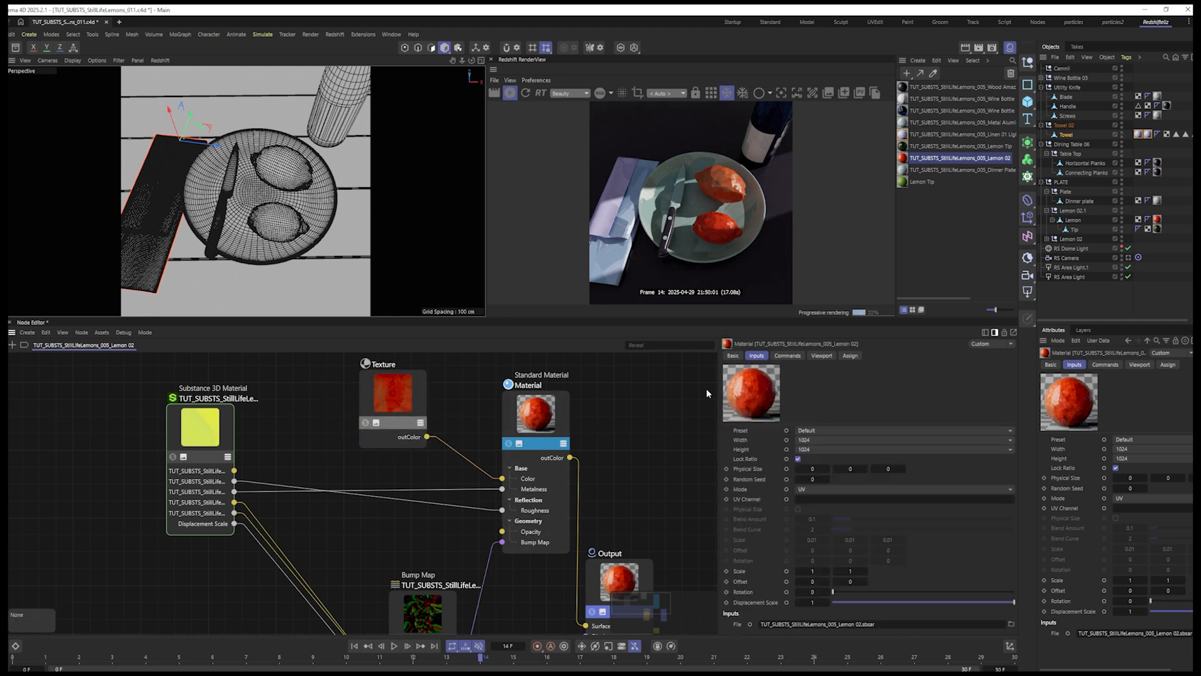
{"action": "left_click", "coordinate": [385, 400]}
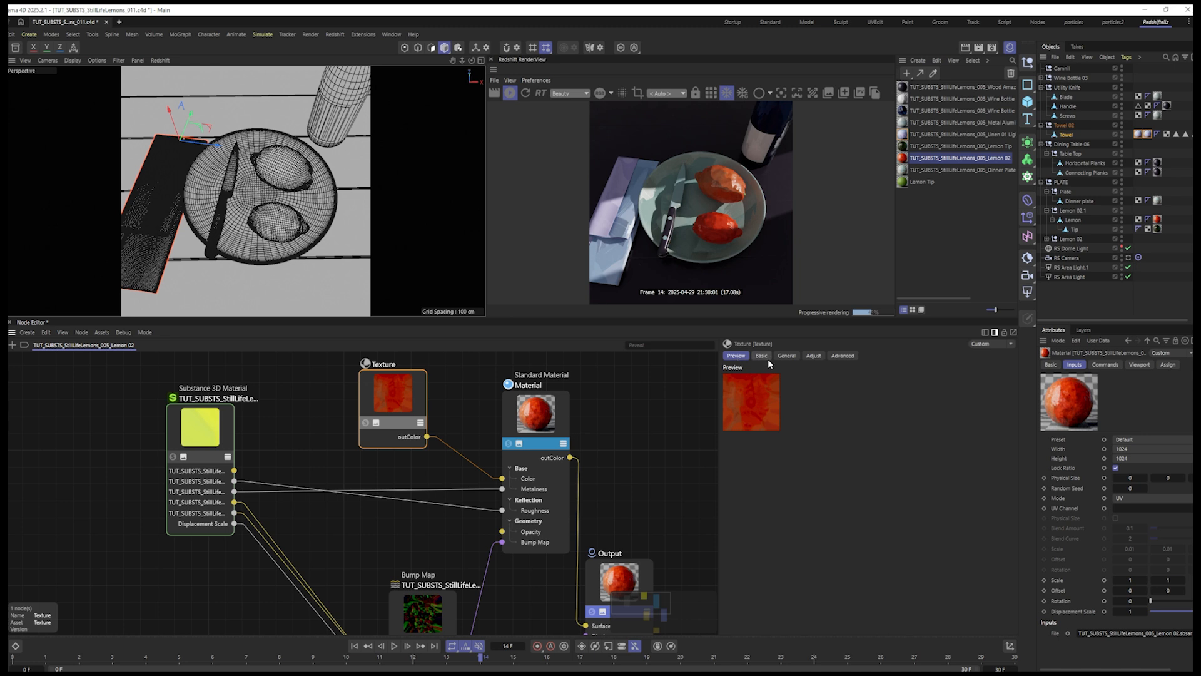
{"action": "left_click", "coordinate": [763, 356]}
{"action": "left_click", "coordinate": [788, 356]}
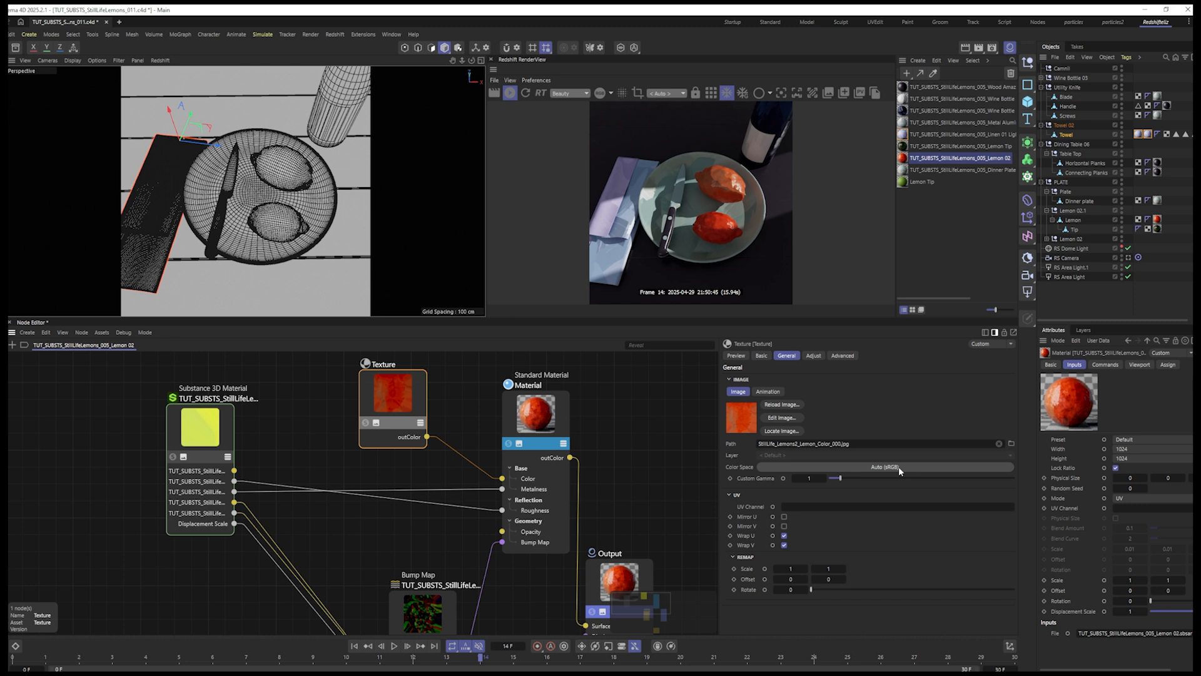
{"action": "left_click", "coordinate": [899, 467]}
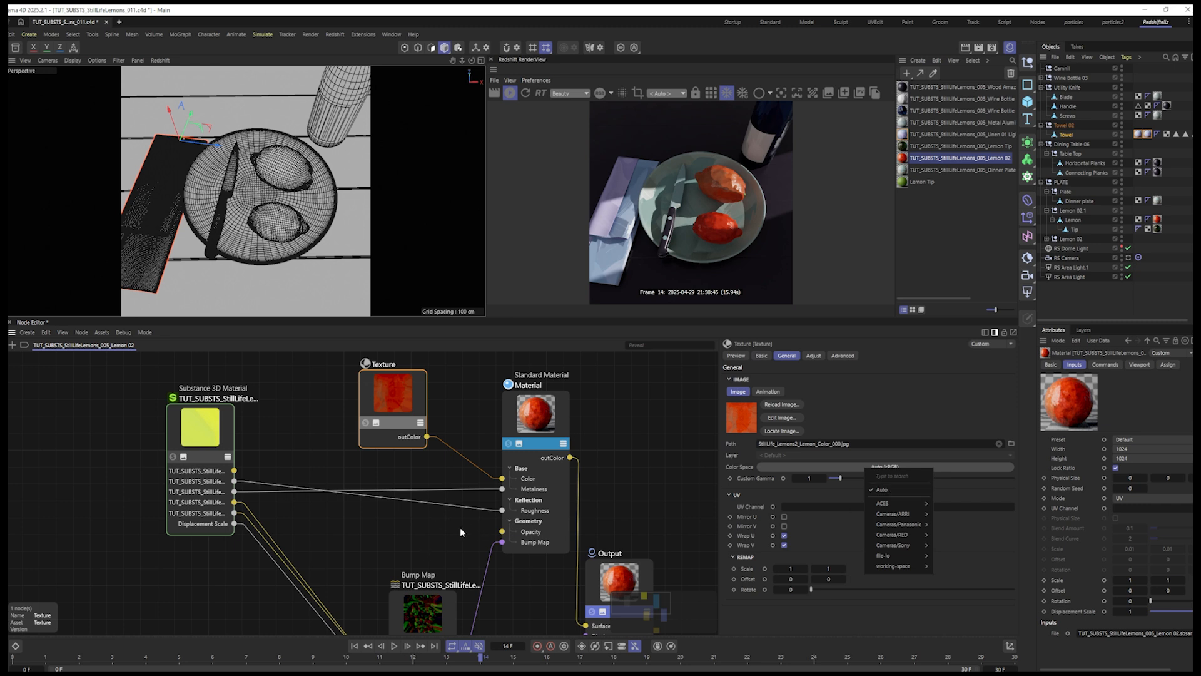
{"action": "left_click", "coordinate": [504, 498]}
- Duplicate the color Texture node and connect the copy to the Standard Material's Roughness input
{"action": "middle_click_drag", "start_coordinate": [505, 498], "coordinate": [520, 489]}
{"action": "middle_click_drag", "start_coordinate": [467, 528], "coordinate": [520, 501]}
{"action": "left_click_drag", "start_coordinate": [267, 419], "coordinate": [171, 482]}
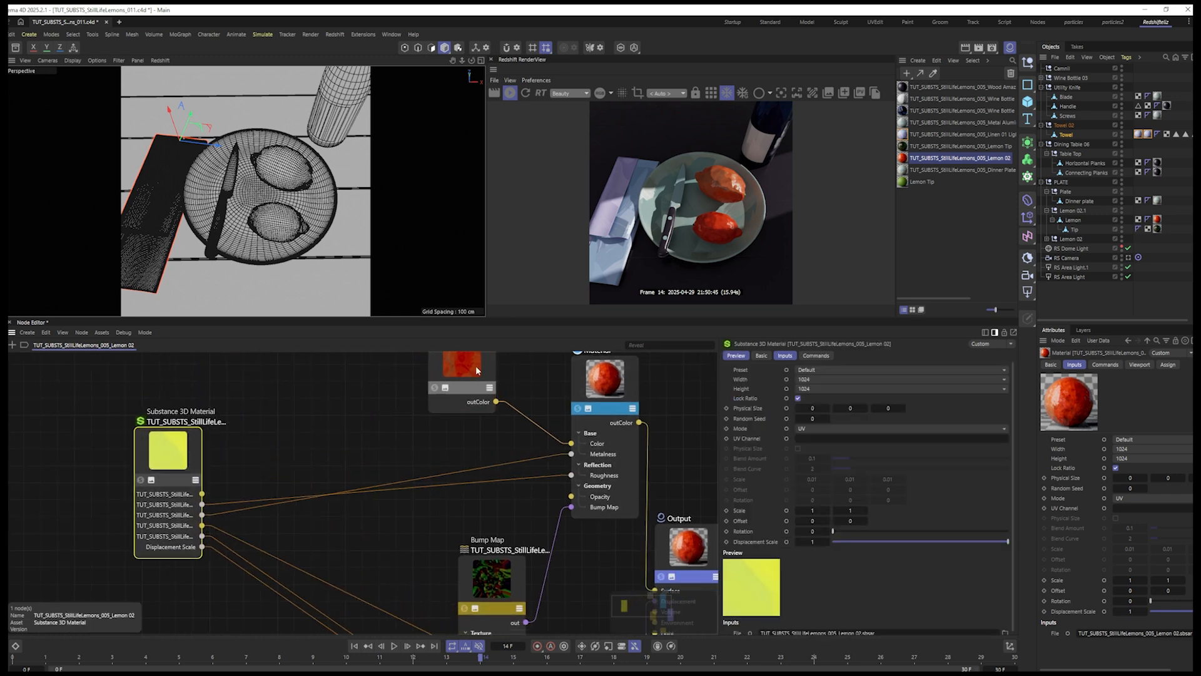
{"action": "left_click", "coordinate": [463, 375]}
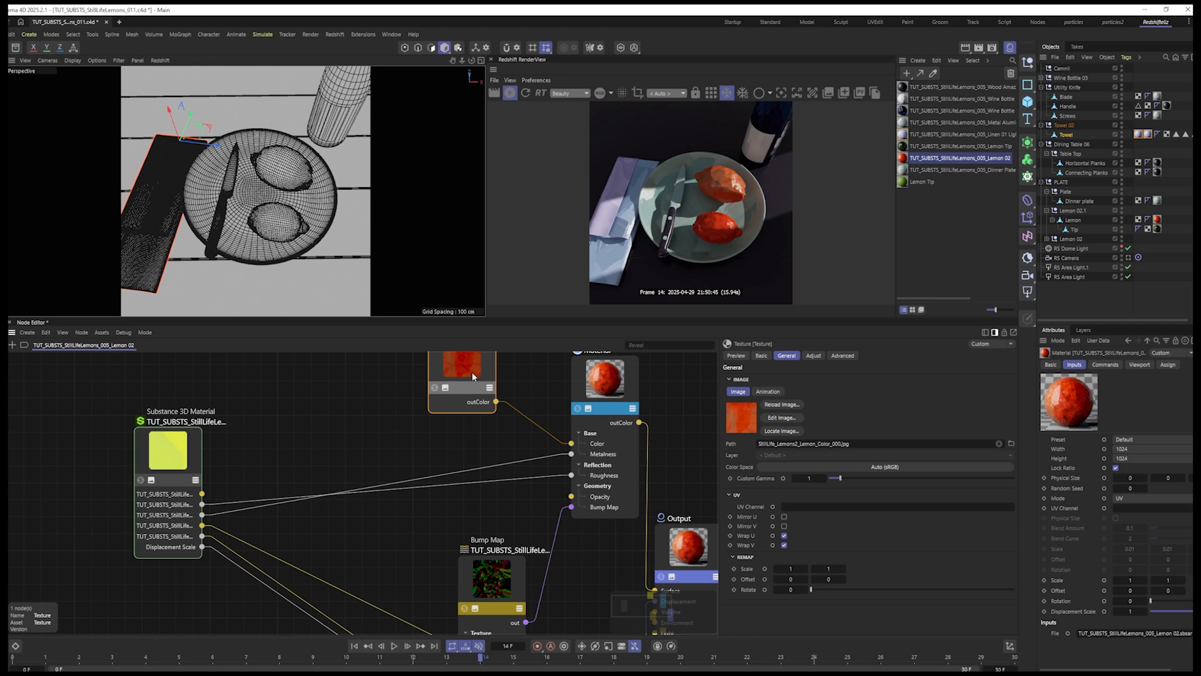
{"action": "left_click_drag", "start_coordinate": [472, 371], "coordinate": [357, 424], "text": "ctrl"}
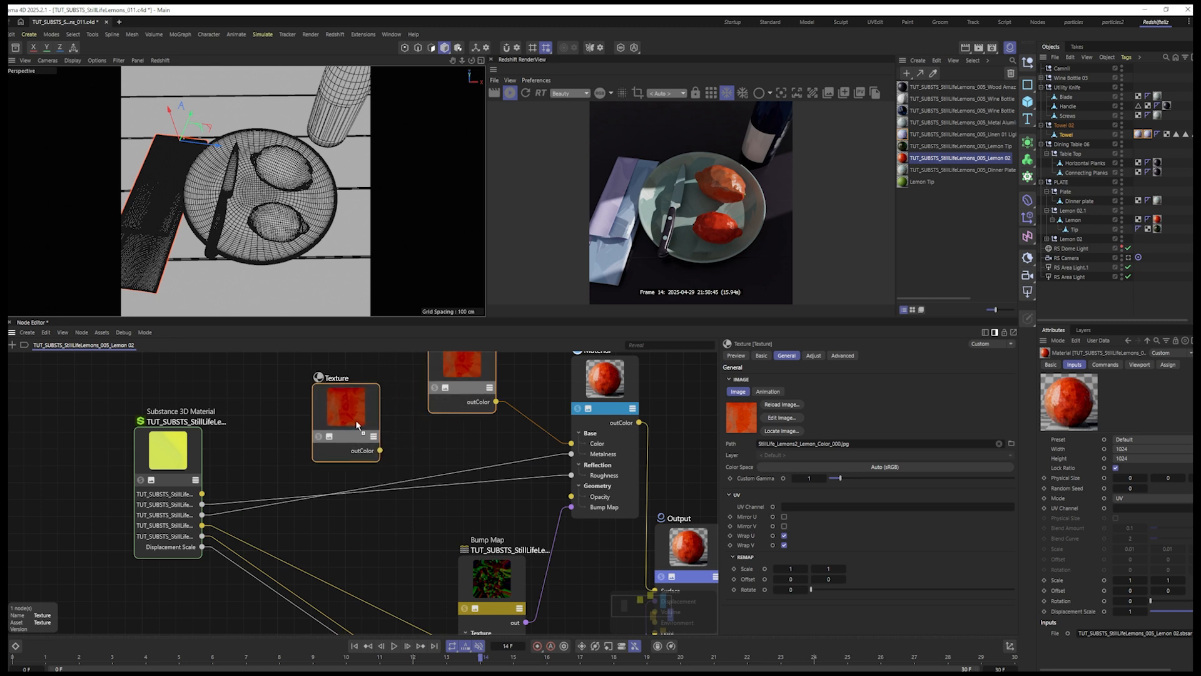
{"action": "left_click_drag", "start_coordinate": [380, 450], "coordinate": [571, 475]}
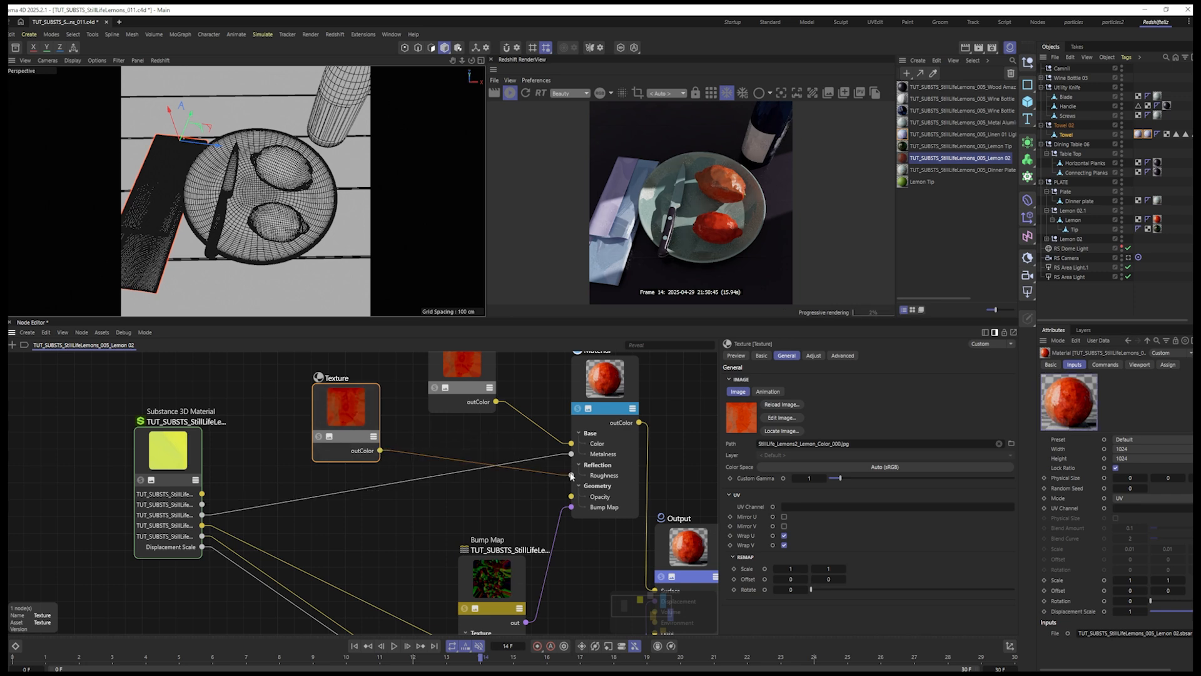
- Enlarge the Node Editor and reposition the duplicated Texture node next to the Substance 3D Material node
{"action": "left_click_drag", "start_coordinate": [453, 318], "coordinate": [454, 163]}
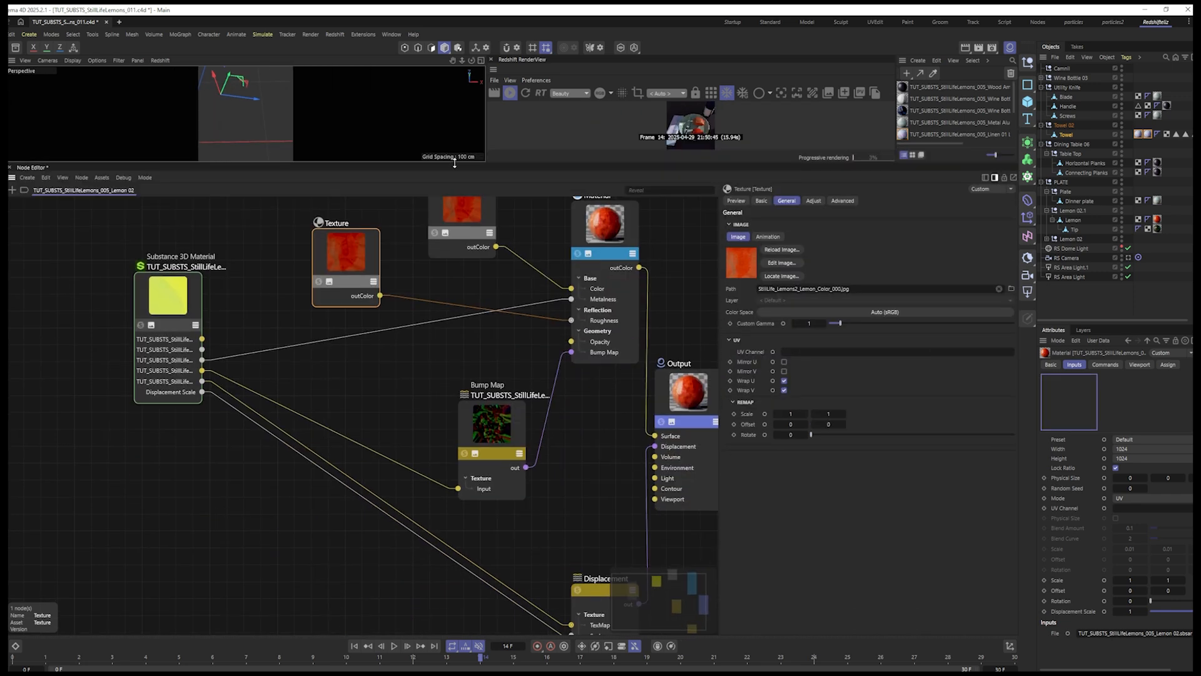
{"action": "middle_click_drag", "start_coordinate": [448, 245], "coordinate": [445, 331]}
{"action": "scroll", "coordinate": [448, 318], "scroll_direction": "up", "scroll_amount": 2}
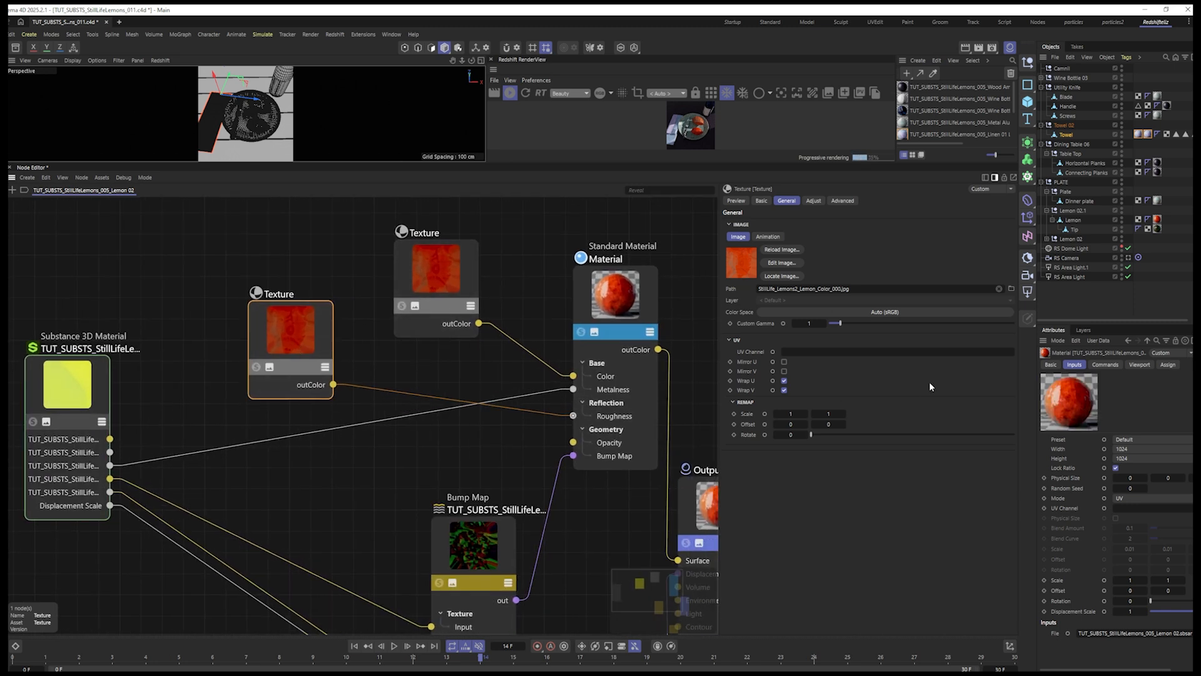
{"action": "left_click_drag", "start_coordinate": [261, 332], "coordinate": [252, 352]}
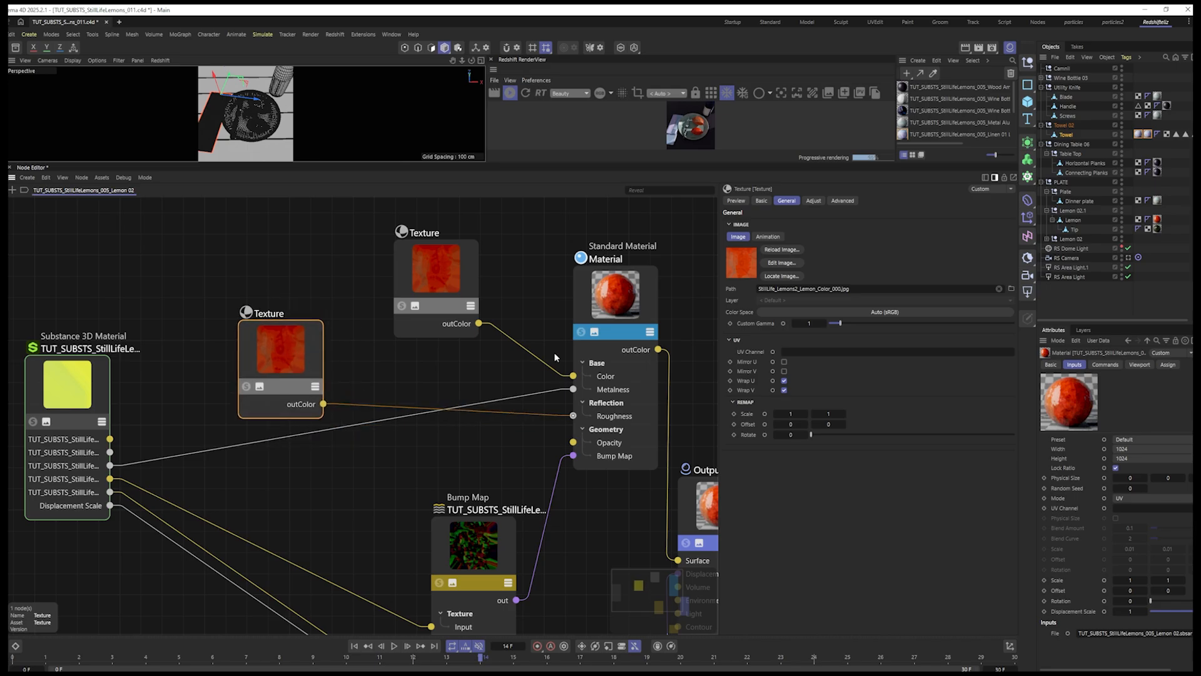
- Load a lemon Roughness map into the duplicated Texture node and open its animation settings
{"action": "left_click", "coordinate": [1010, 289]}
{"action": "scroll", "coordinate": [94, 332], "scroll_direction": "down", "scroll_amount": 10}
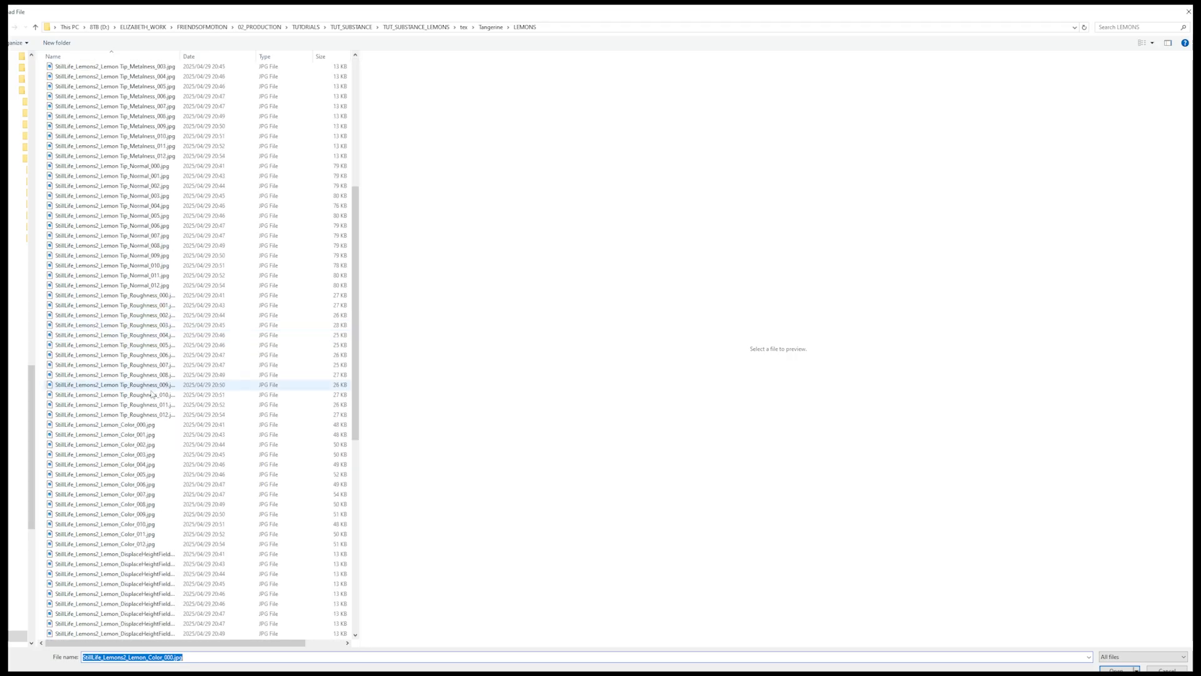
{"action": "double_click", "coordinate": [151, 389]}
{"action": "left_click", "coordinate": [769, 237]}
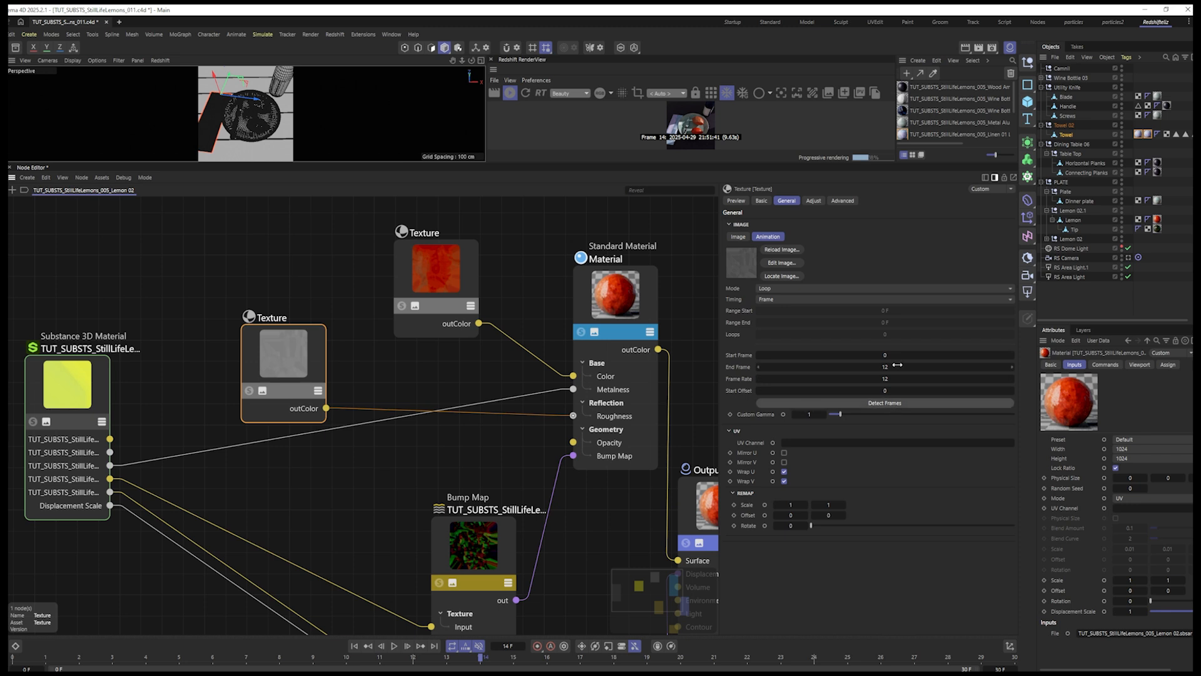
- Set the Color Space of the roughness Texture node to Raw
{"action": "left_click", "coordinate": [738, 237]}
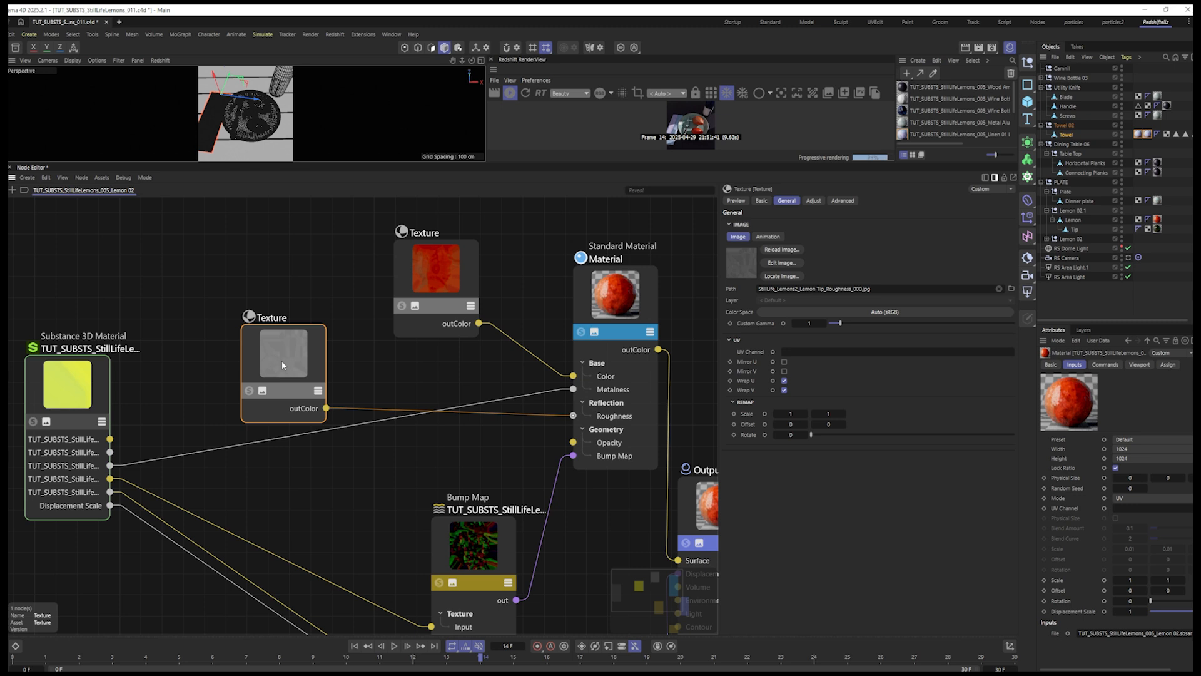
{"action": "left_click", "coordinate": [736, 200]}
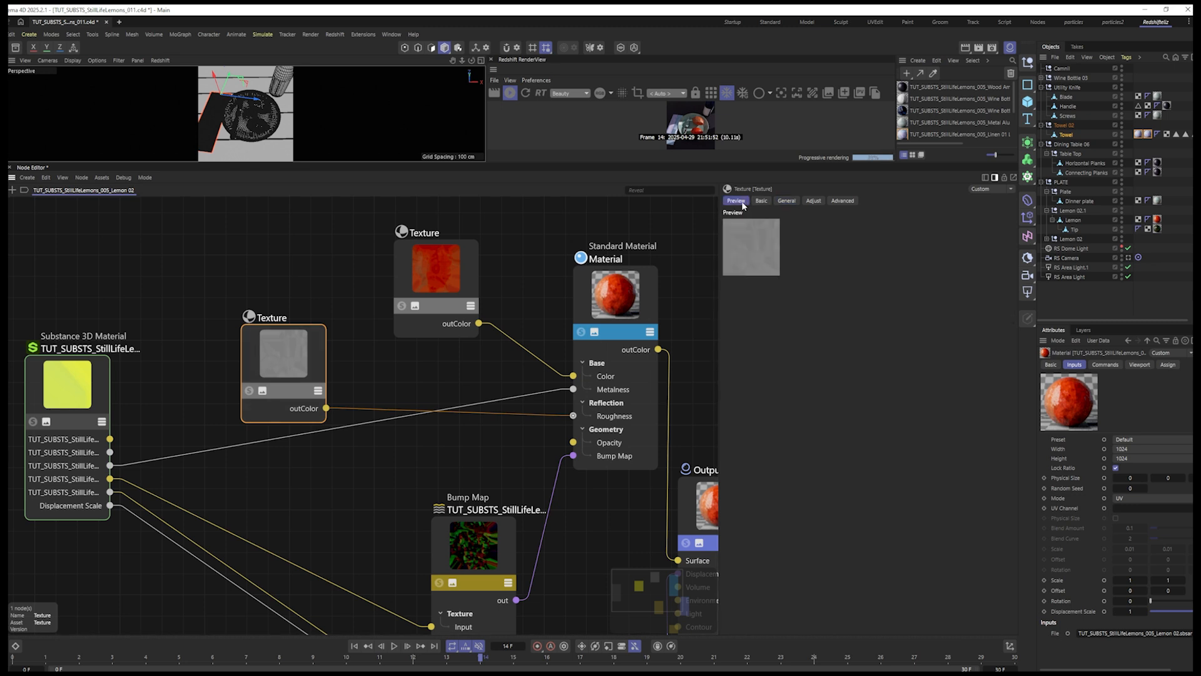
{"action": "left_click", "coordinate": [787, 201]}
{"action": "left_click", "coordinate": [834, 313]}
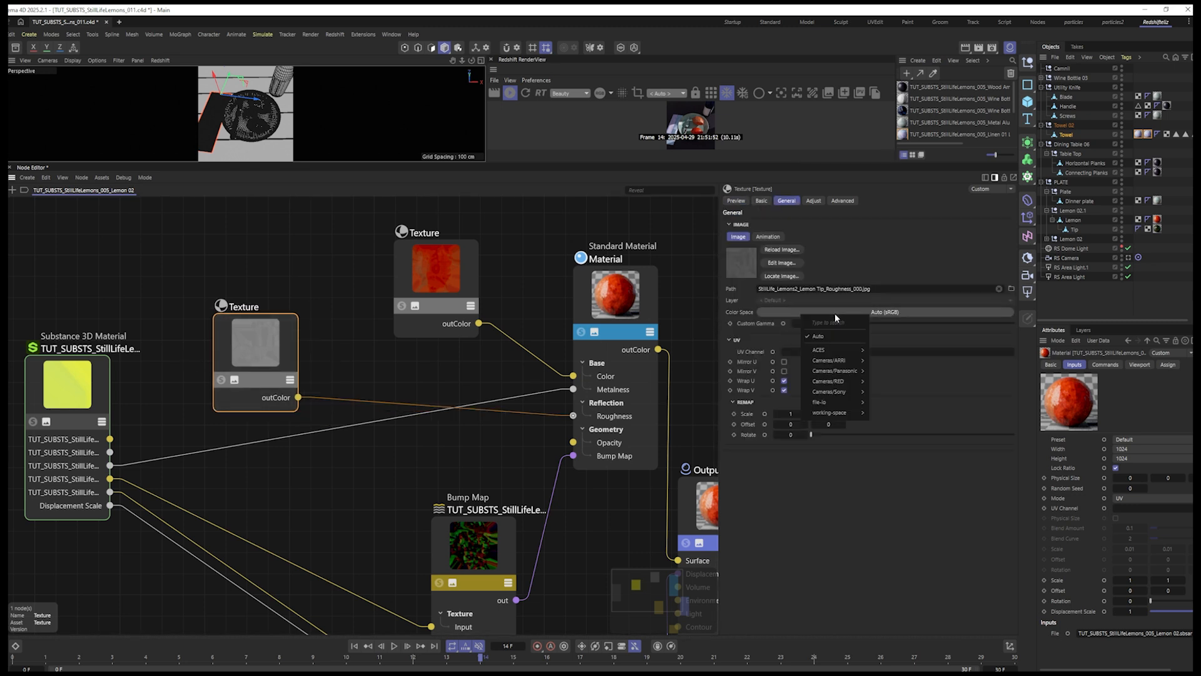
{"action": "left_click", "coordinate": [890, 485]}
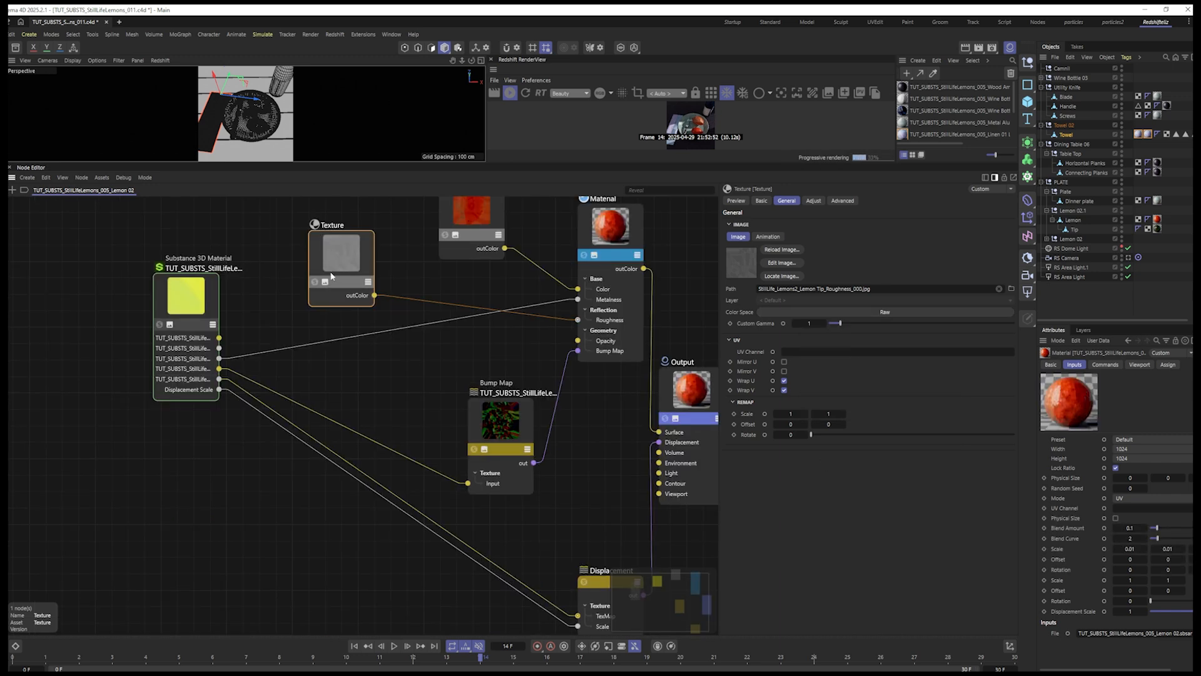
- Duplicate the roughness Texture node, connect the copy to the Bump Map's Input, and load StillLife_Lemons2_Lemon_Normal_000.jpg into it
{"action": "left_click_drag", "start_coordinate": [328, 287], "coordinate": [474, 488], "text": "ctrl"}
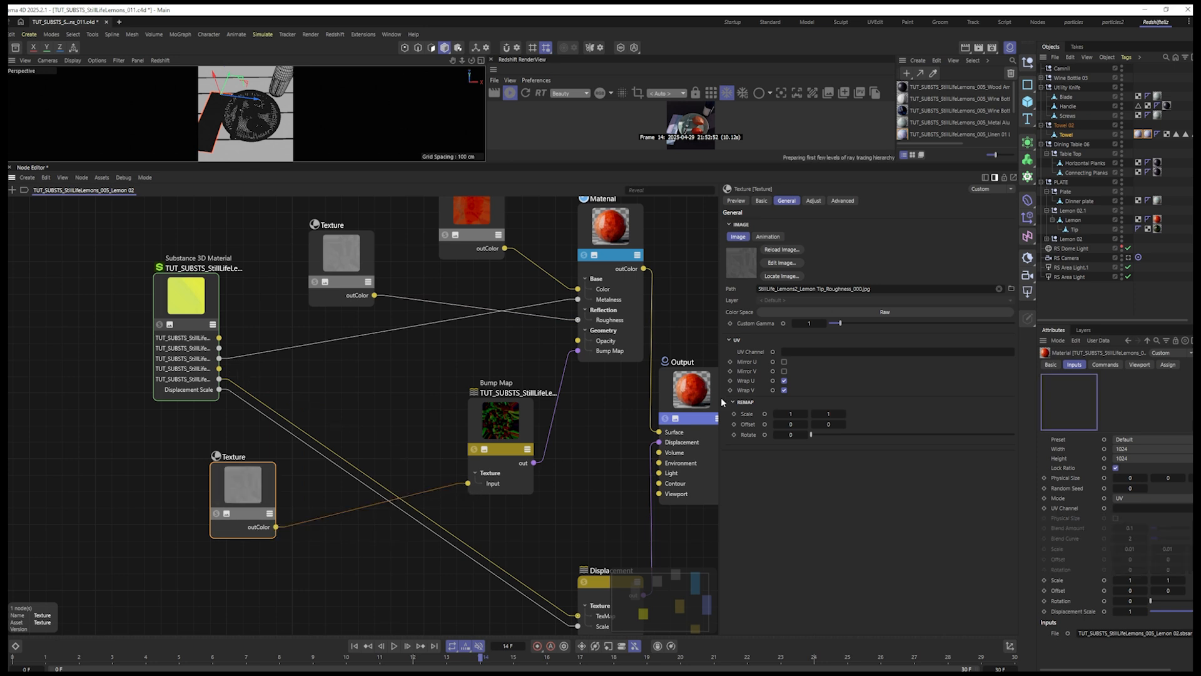
{"action": "left_click", "coordinate": [1012, 290]}
{"action": "left_click", "coordinate": [107, 385]}
{"action": "left_click", "coordinate": [1126, 668]}
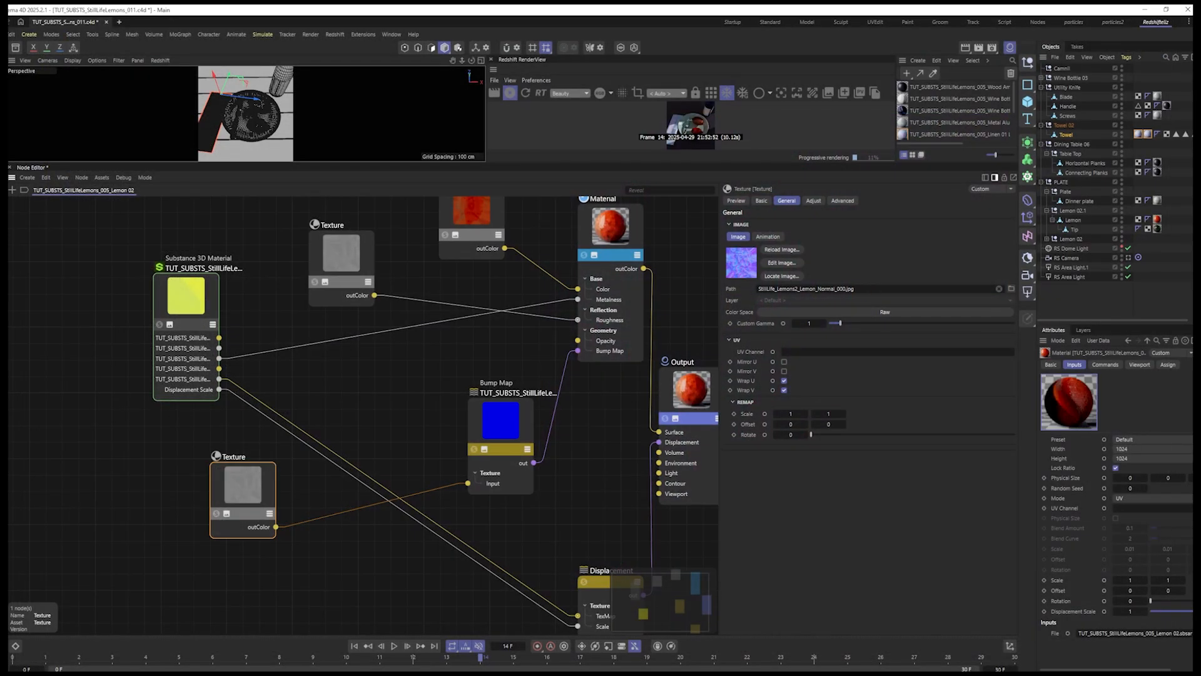
- Detect the animation frames of the lemon normal map sequence and preview its texture
{"action": "left_click", "coordinate": [757, 238]}
{"action": "left_click", "coordinate": [880, 403]}
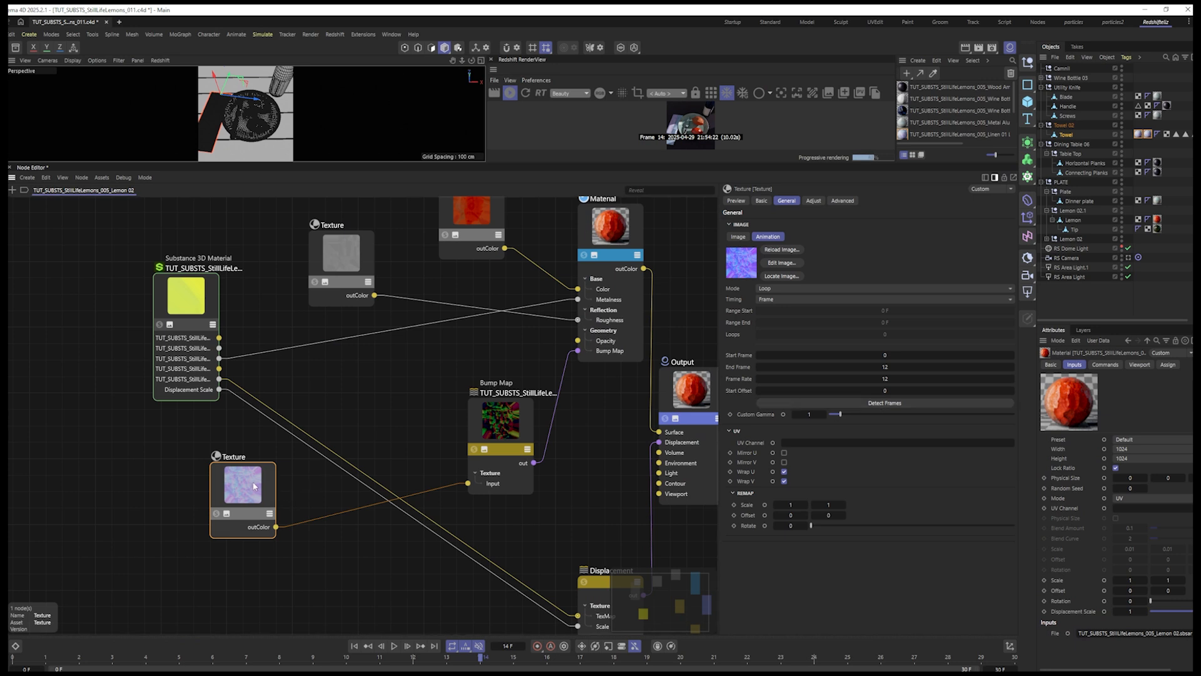
{"action": "left_click", "coordinate": [736, 200]}
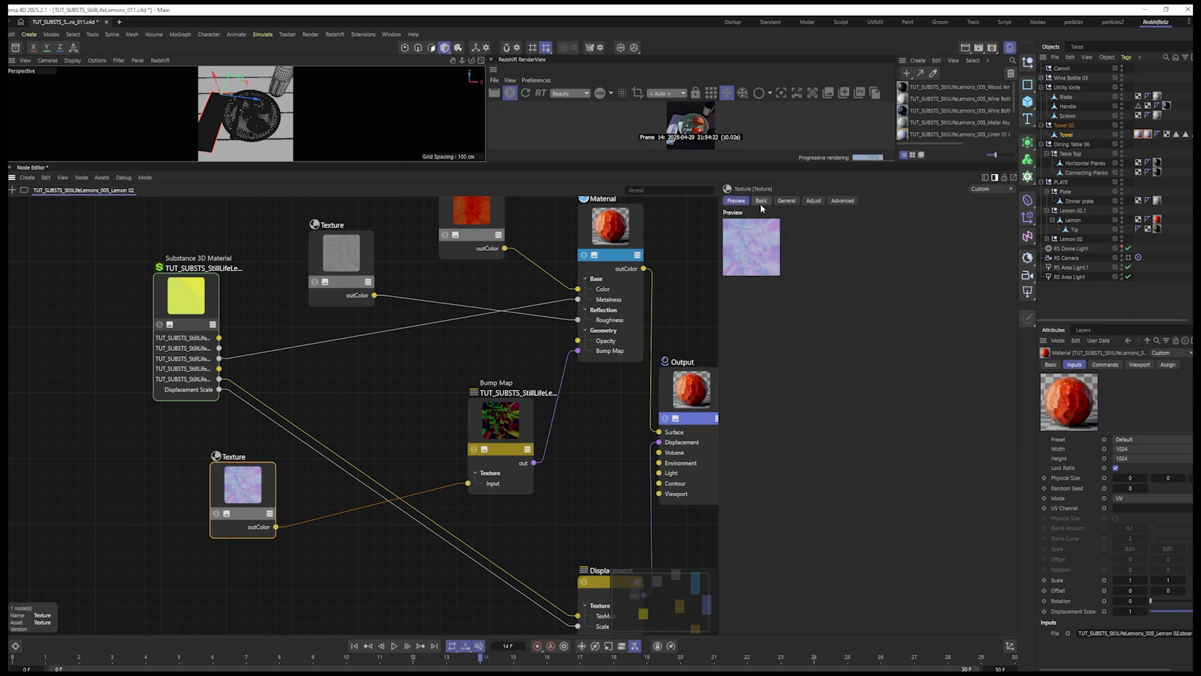
{"action": "left_click", "coordinate": [786, 201]}
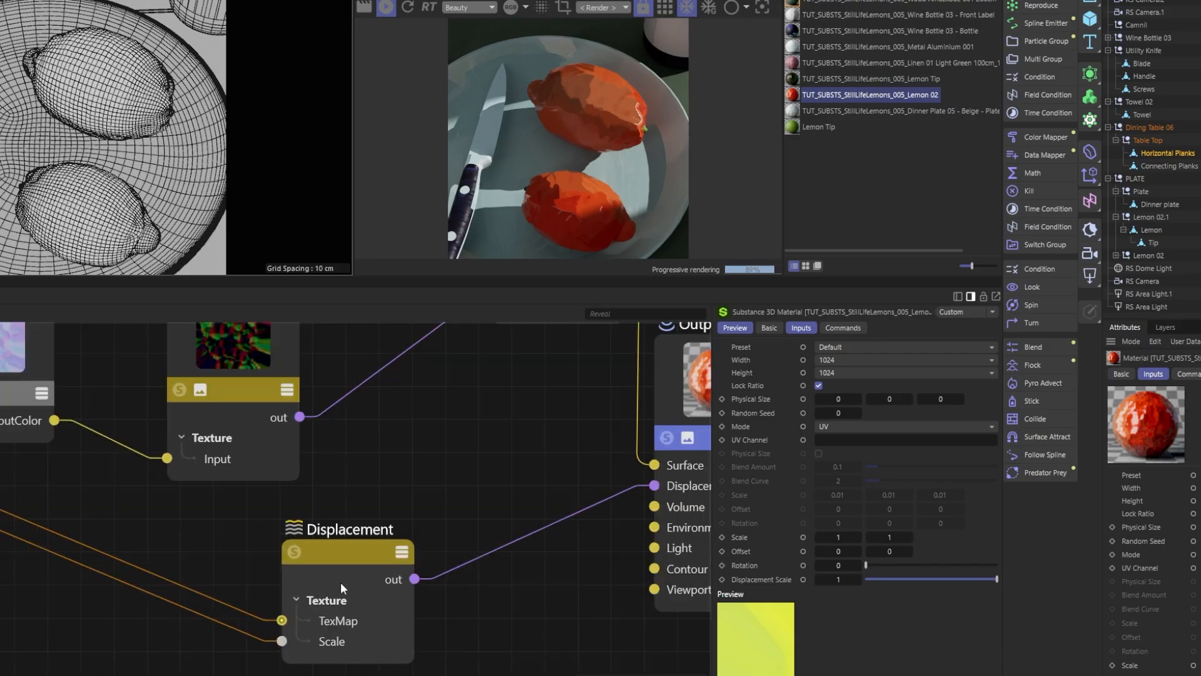
- Move the Displacement node slightly lower in the lemon material graph and show its input settings
{"action": "scroll", "coordinate": [341, 583], "scroll_direction": "up", "scroll_amount": 2}
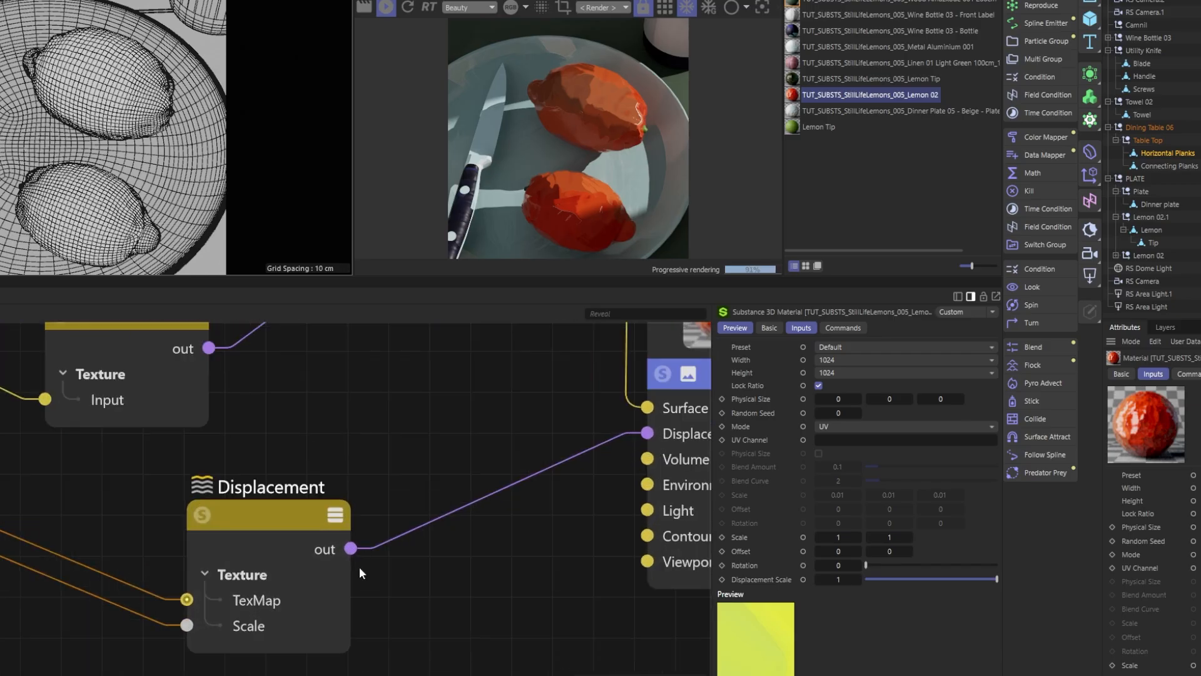
{"action": "scroll", "coordinate": [255, 548], "scroll_direction": "down", "scroll_amount": 2}
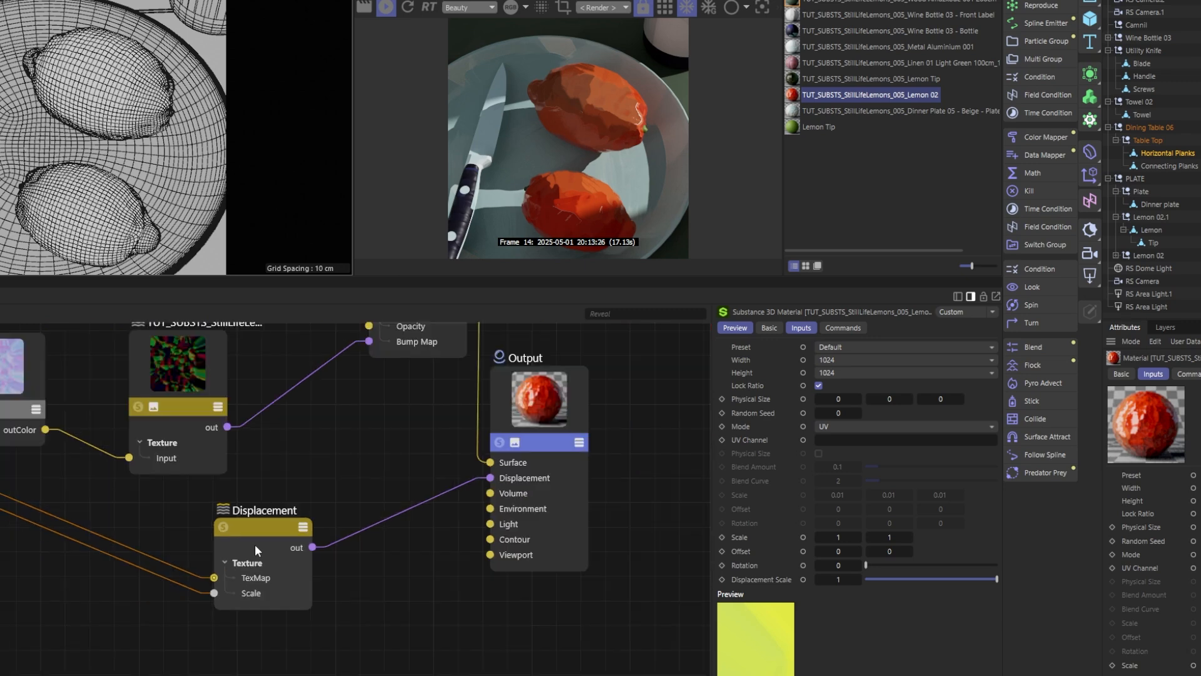
{"action": "middle_click_drag", "start_coordinate": [353, 484], "coordinate": [383, 509]}
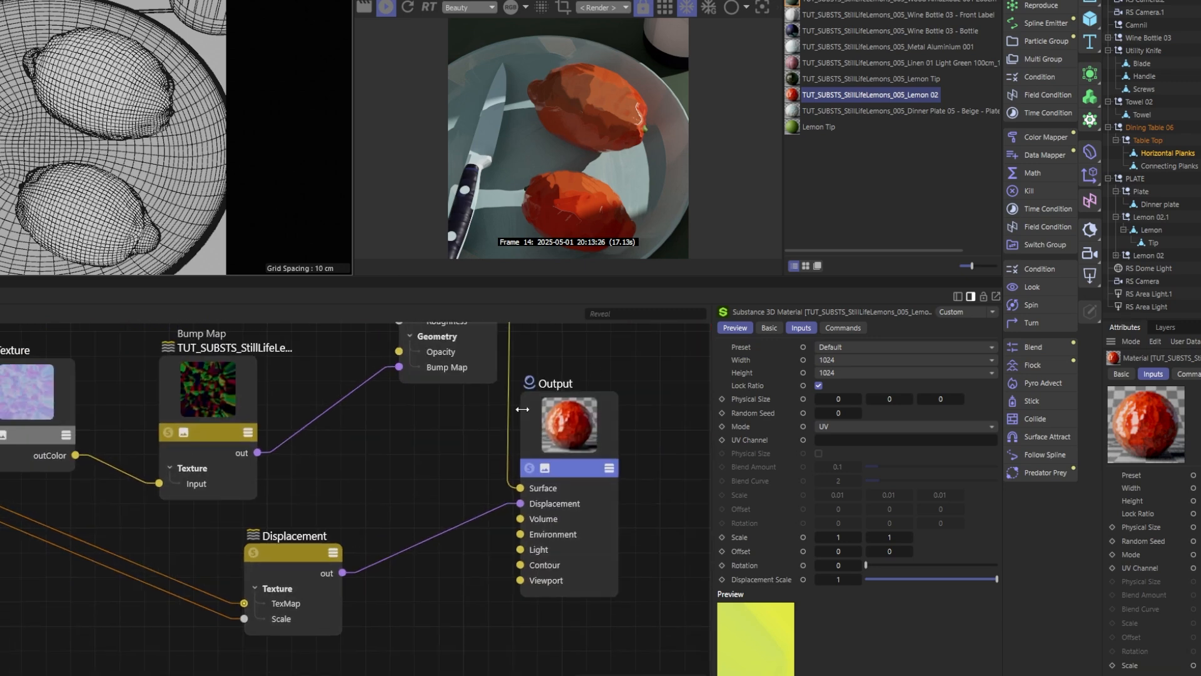
{"action": "left_click_drag", "start_coordinate": [278, 563], "coordinate": [288, 594]}
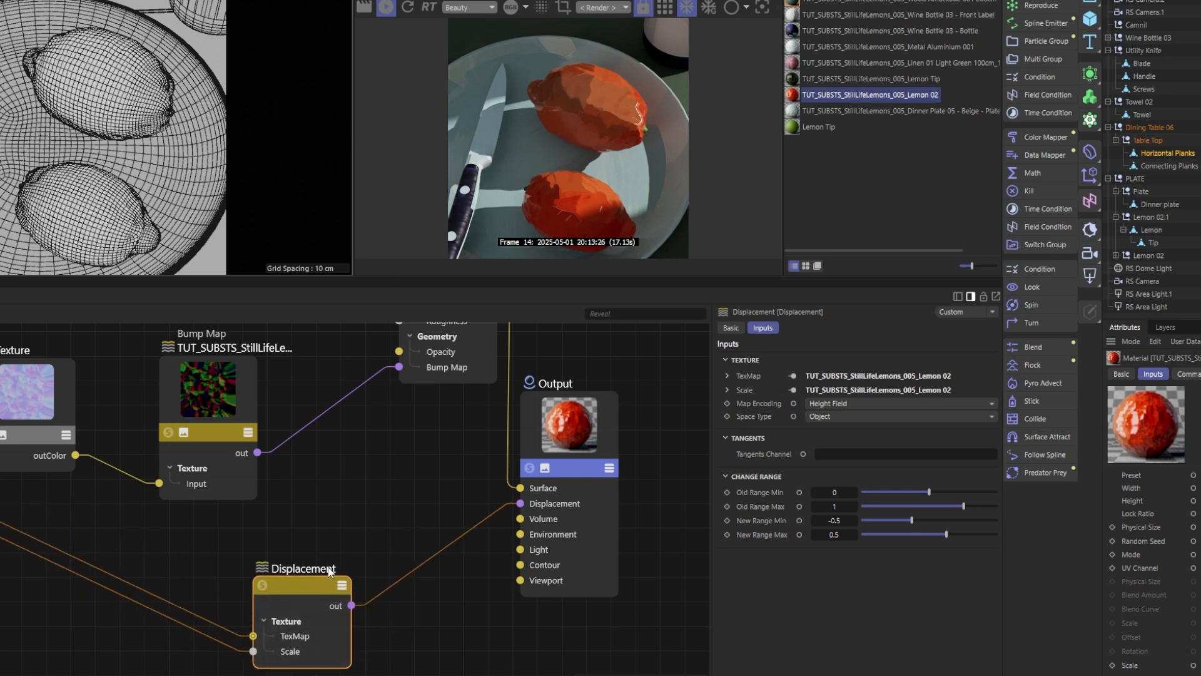
{"action": "scroll", "coordinate": [332, 566], "scroll_direction": "up", "scroll_amount": 2}
- Look up the Render Tags available for the Horizontal Planks object, including the RS Object tag
{"action": "right_click", "coordinate": [1149, 153]}
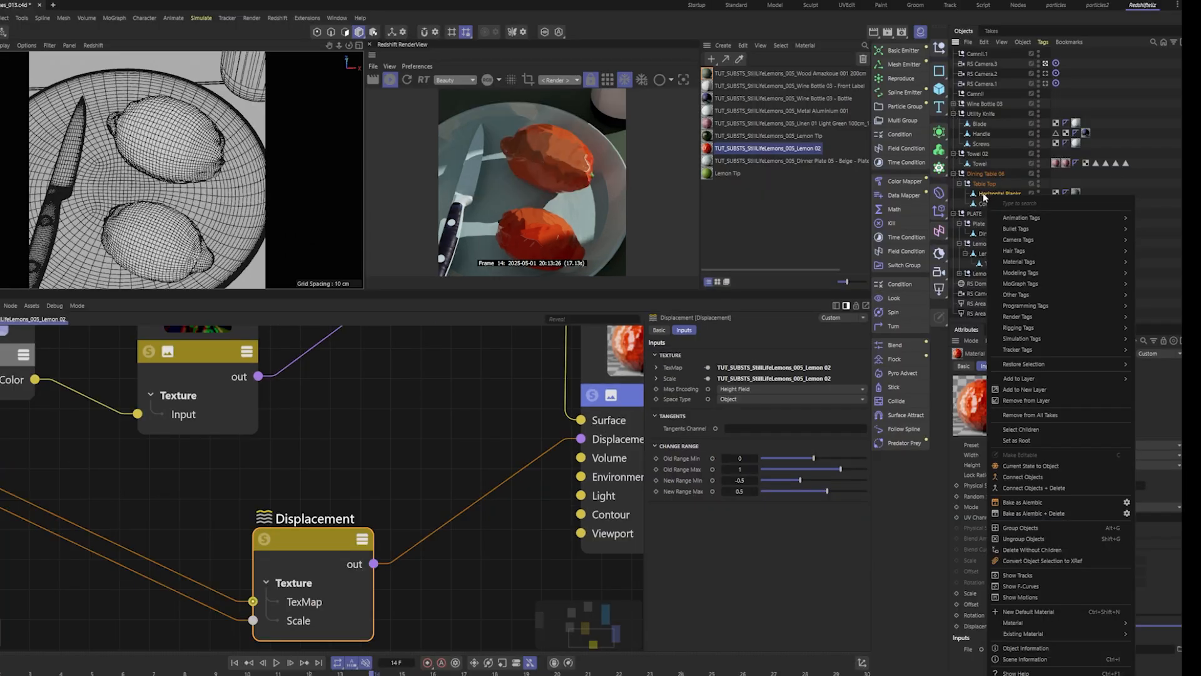
{"action": "left_click", "coordinate": [1146, 153]}
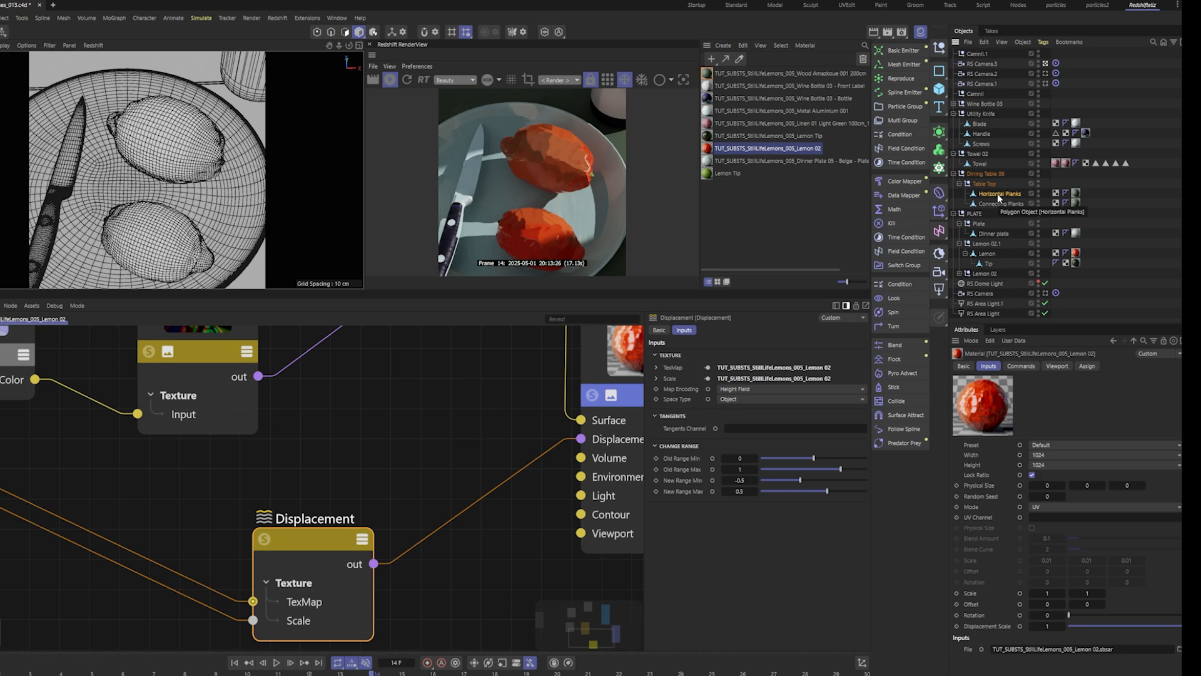
{"action": "right_click", "coordinate": [999, 197]}
{"action": "mouse_move", "coordinate": [1032, 317]}
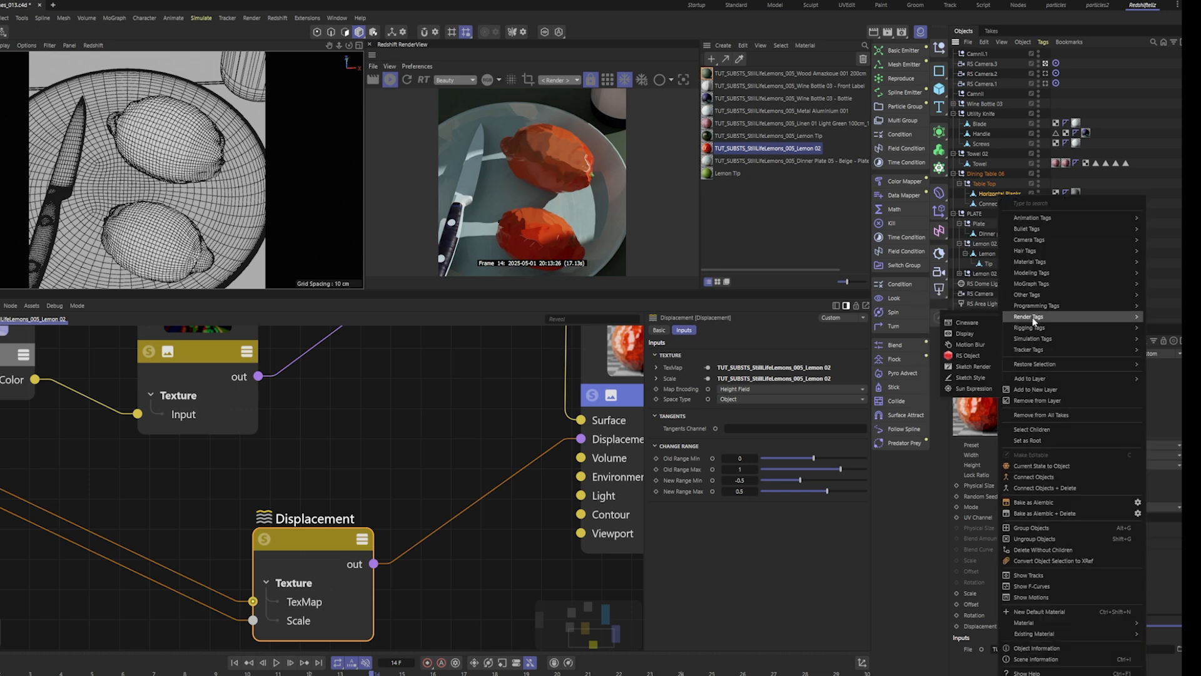
{"action": "left_click", "coordinate": [985, 191]}
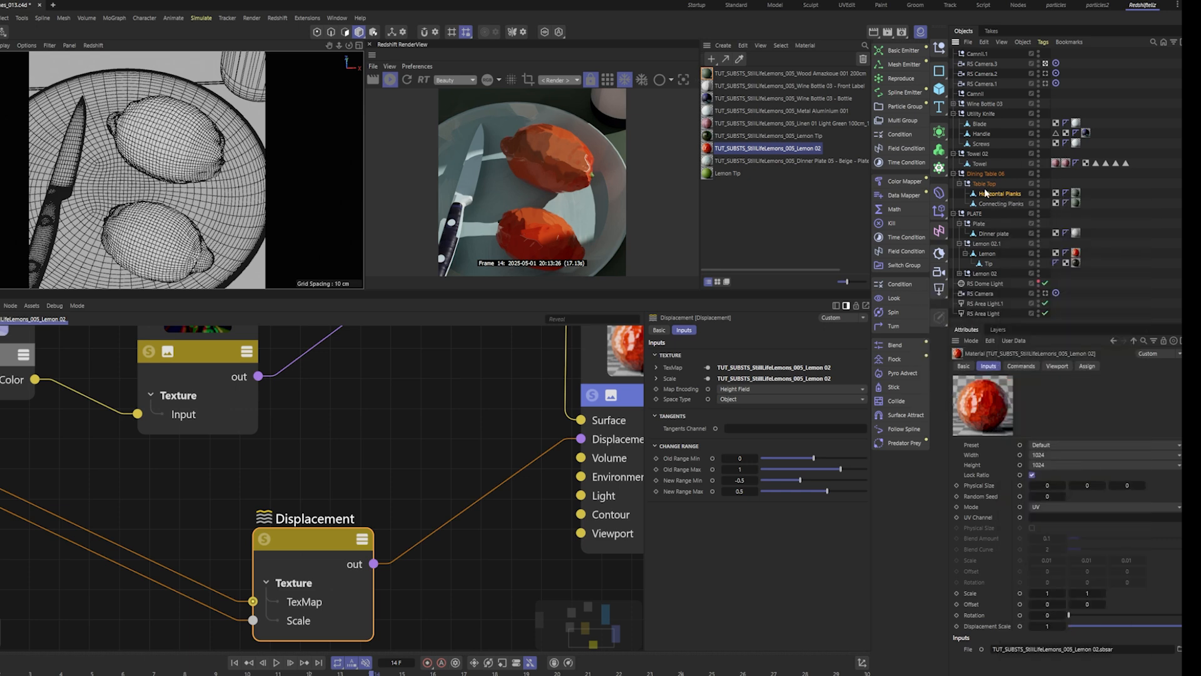
- Enlarge the viewport and render view, and examine the rendered lemon surfaces up close from another angle
{"action": "scroll", "coordinate": [434, 578], "scroll_direction": "down", "scroll_amount": 3}
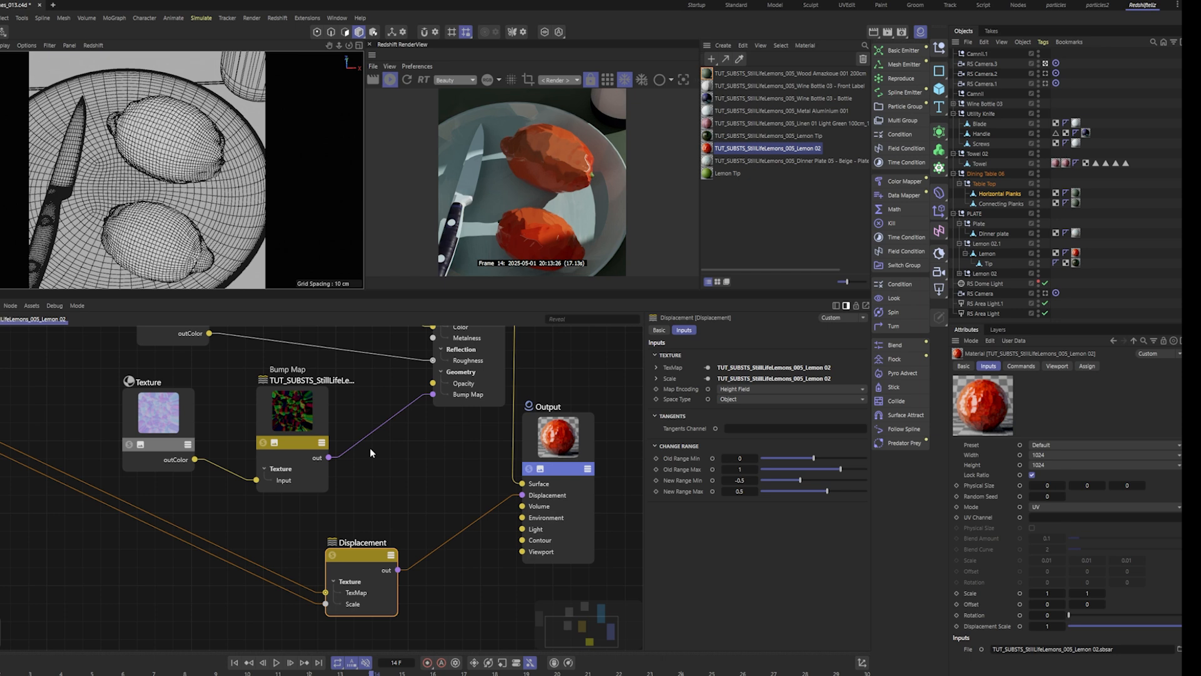
{"action": "middle_click_drag", "start_coordinate": [441, 482], "coordinate": [437, 575]}
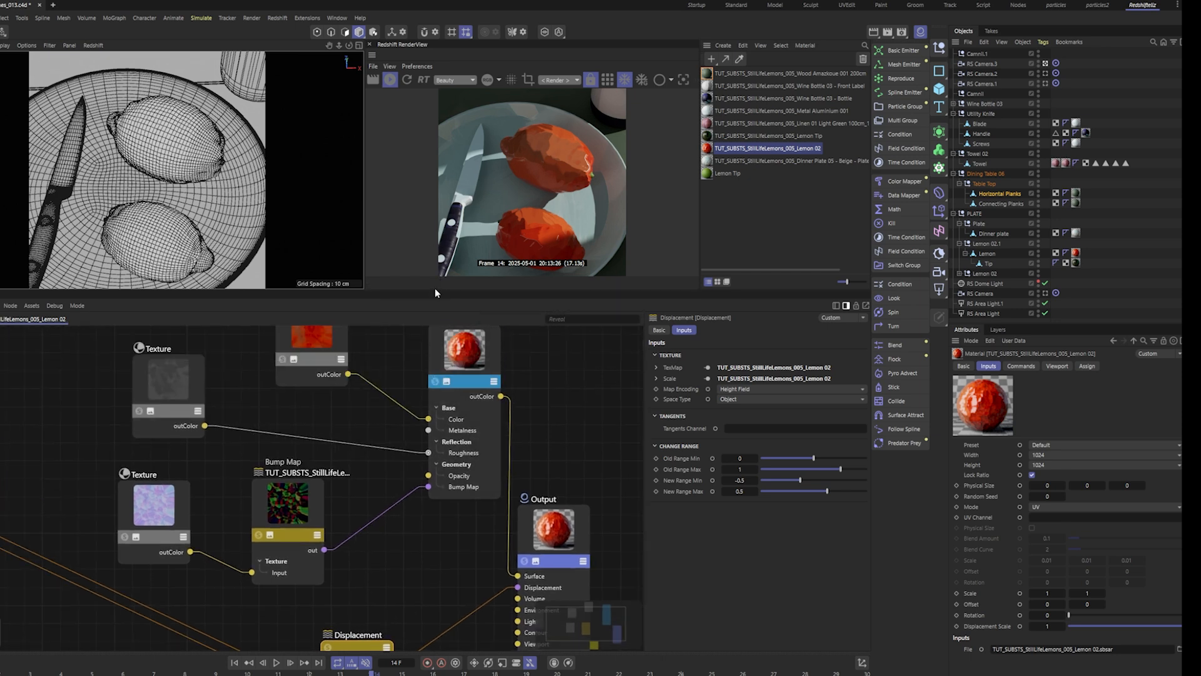
{"action": "left_click_drag", "start_coordinate": [432, 297], "coordinate": [432, 382]}
{"action": "scroll", "coordinate": [244, 201], "scroll_direction": "up", "scroll_amount": 4}
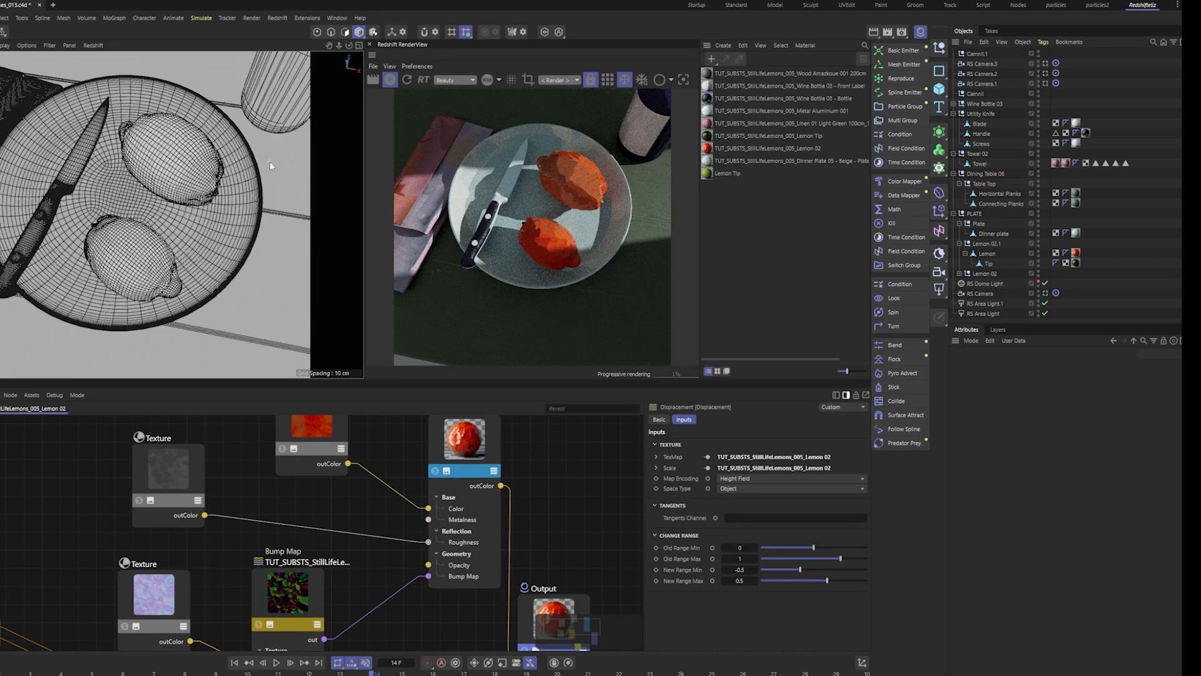
{"action": "mouse_move", "coordinate": [246, 195]}
{"action": "left_mouse_down", "text": "alt"}
{"action": "mouse_move", "coordinate": [327, 208]}
{"action": "mouse_move", "coordinate": [267, 174]}
{"action": "mouse_move", "coordinate": [257, 181]}
{"action": "left_mouse_up", "text": "alt"}
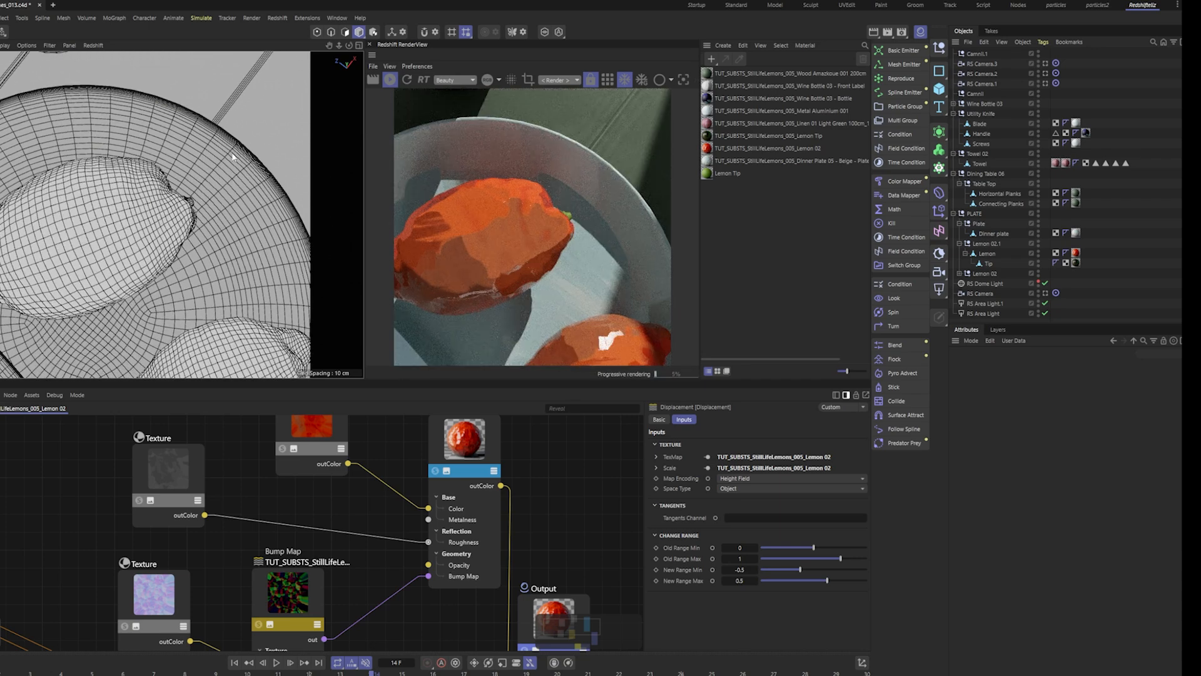
{"action": "key", "text": "ctrl+shift+z"}
{"action": "key", "text": "ctrl+shift+z"}
{"action": "key", "text": "ctrl+shift+z"}
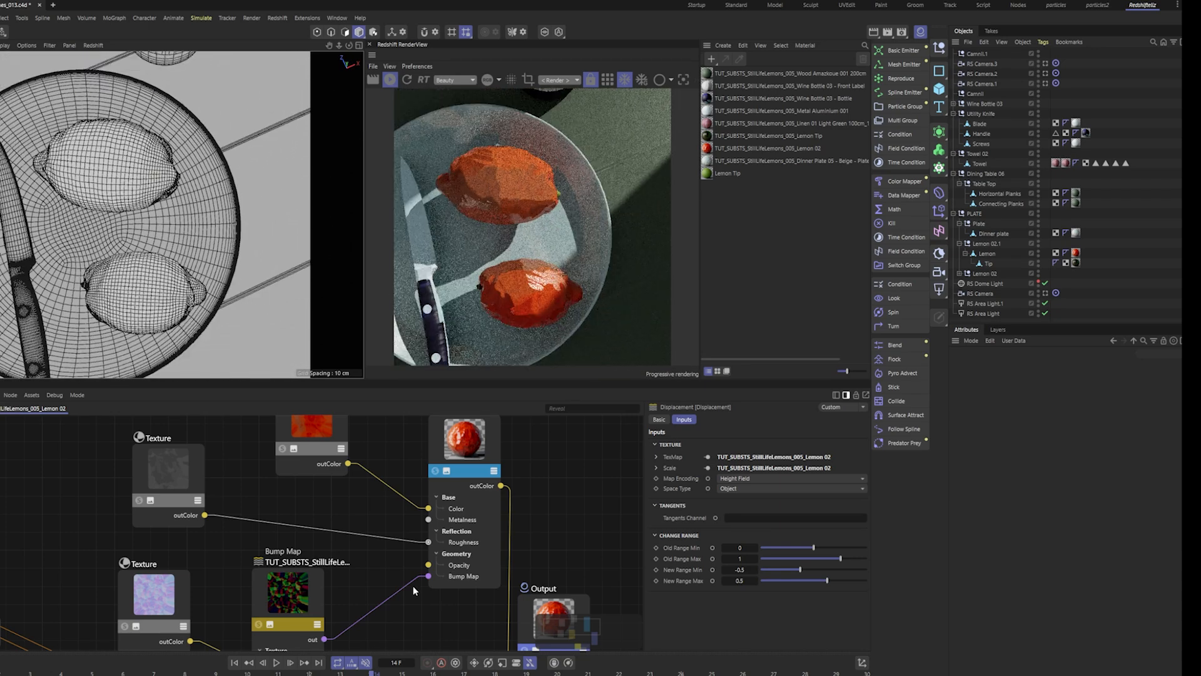
- Try a Displacer deformer as a child of the Dinner plate object, and delete it again
{"action": "middle_click_drag", "start_coordinate": [565, 585], "coordinate": [562, 423]}
{"action": "left_click_drag", "start_coordinate": [346, 584], "coordinate": [339, 589]}
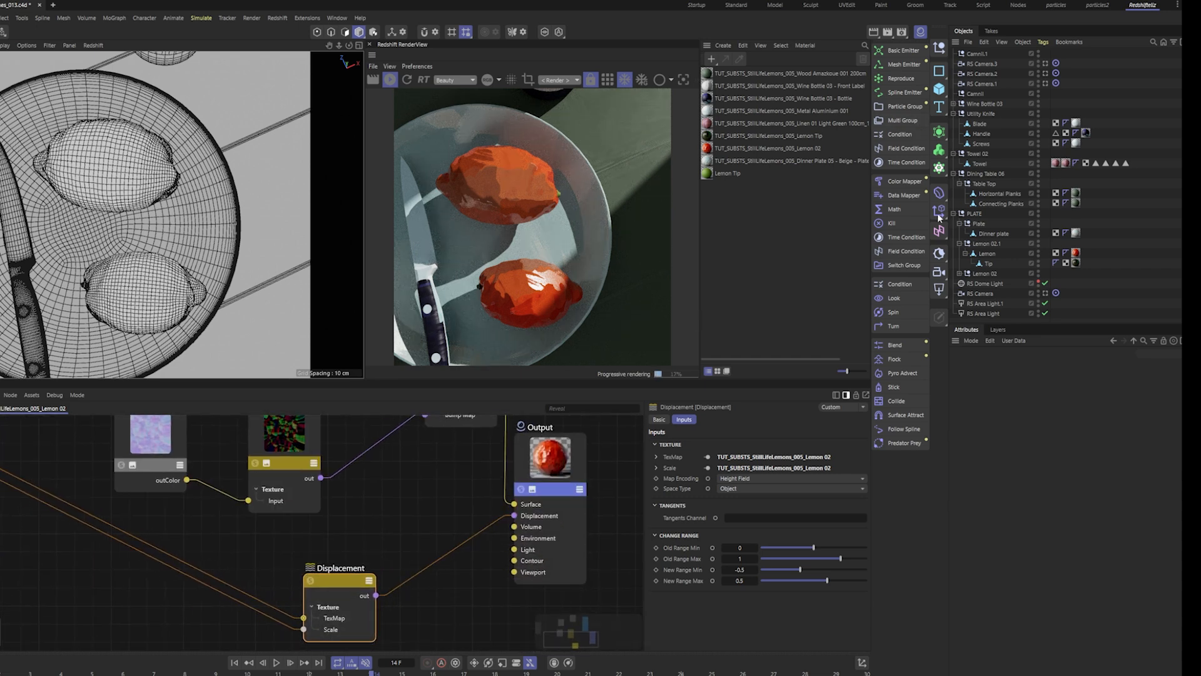
{"action": "left_click", "coordinate": [939, 194]}
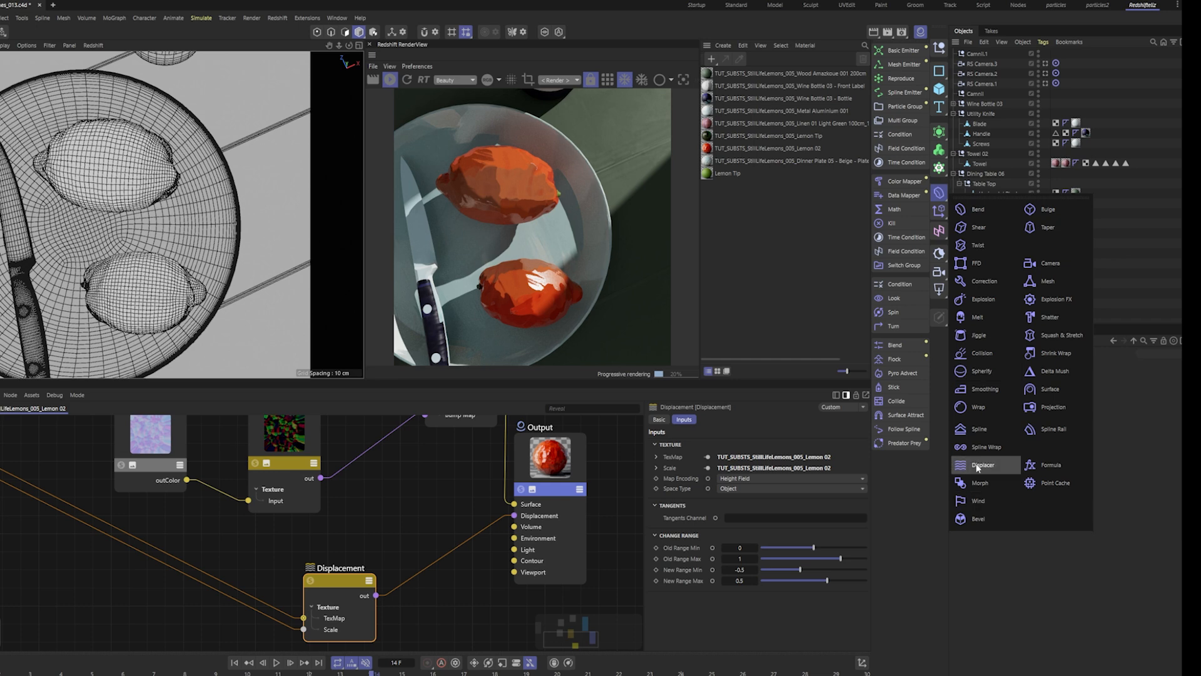
{"action": "left_click", "coordinate": [965, 467]}
{"action": "left_click_drag", "start_coordinate": [978, 54], "coordinate": [989, 246]}
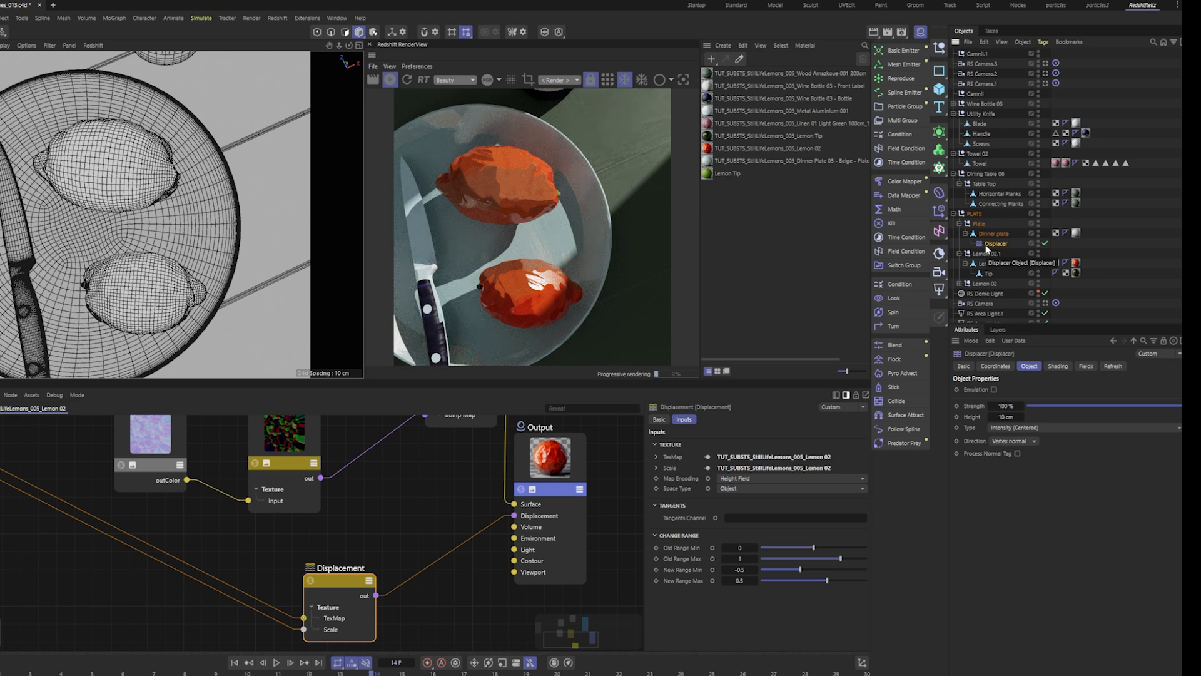
{"action": "key", "text": "Delete"}
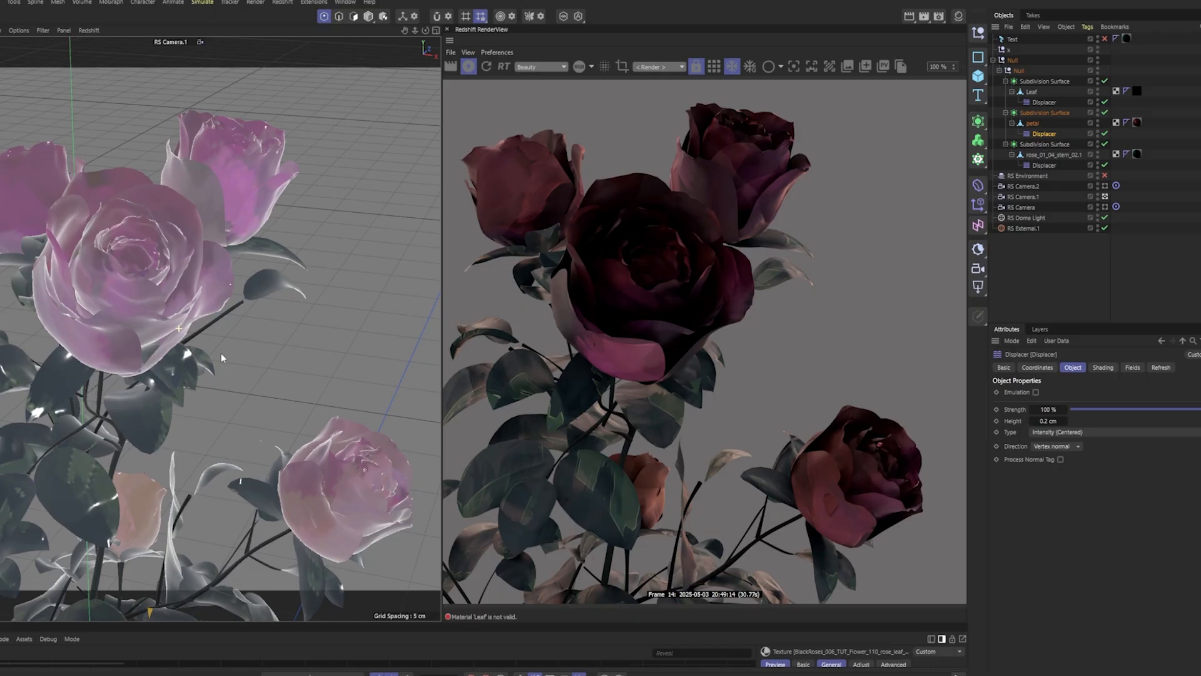
- Examine the roses and the shading of the stem's Displacer, including its Noise shader
{"action": "left_click_drag", "start_coordinate": [221, 354], "coordinate": [269, 327], "text": "alt"}
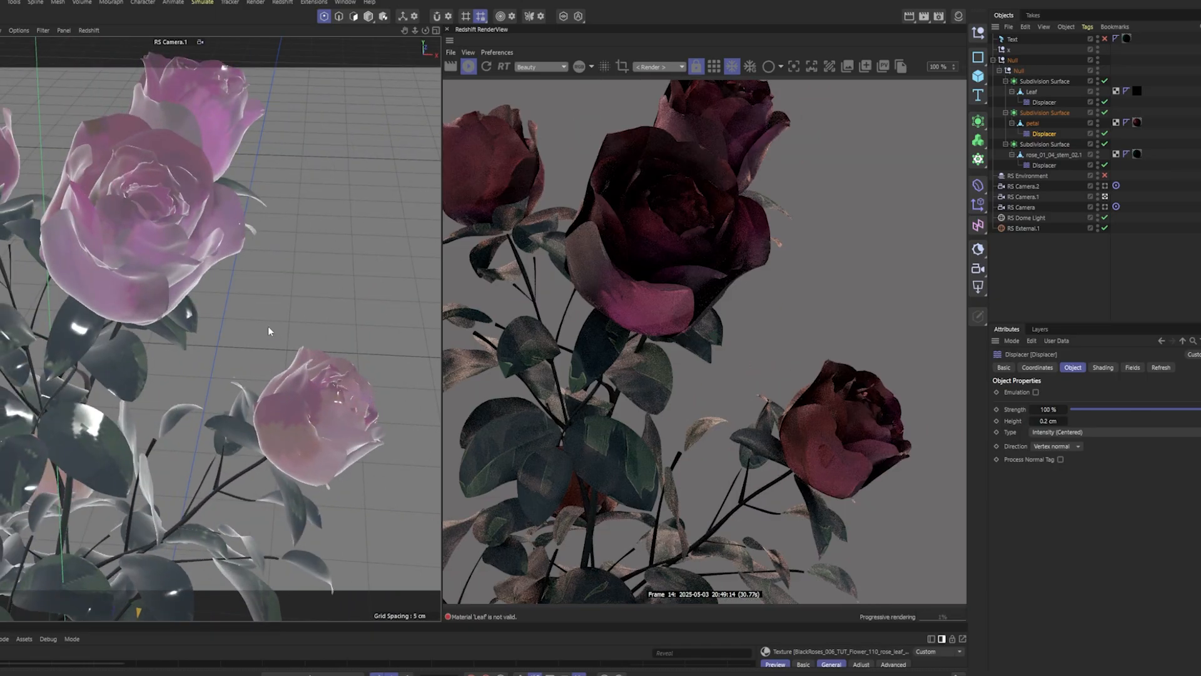
{"action": "left_click_drag", "start_coordinate": [268, 326], "coordinate": [232, 324], "text": "alt"}
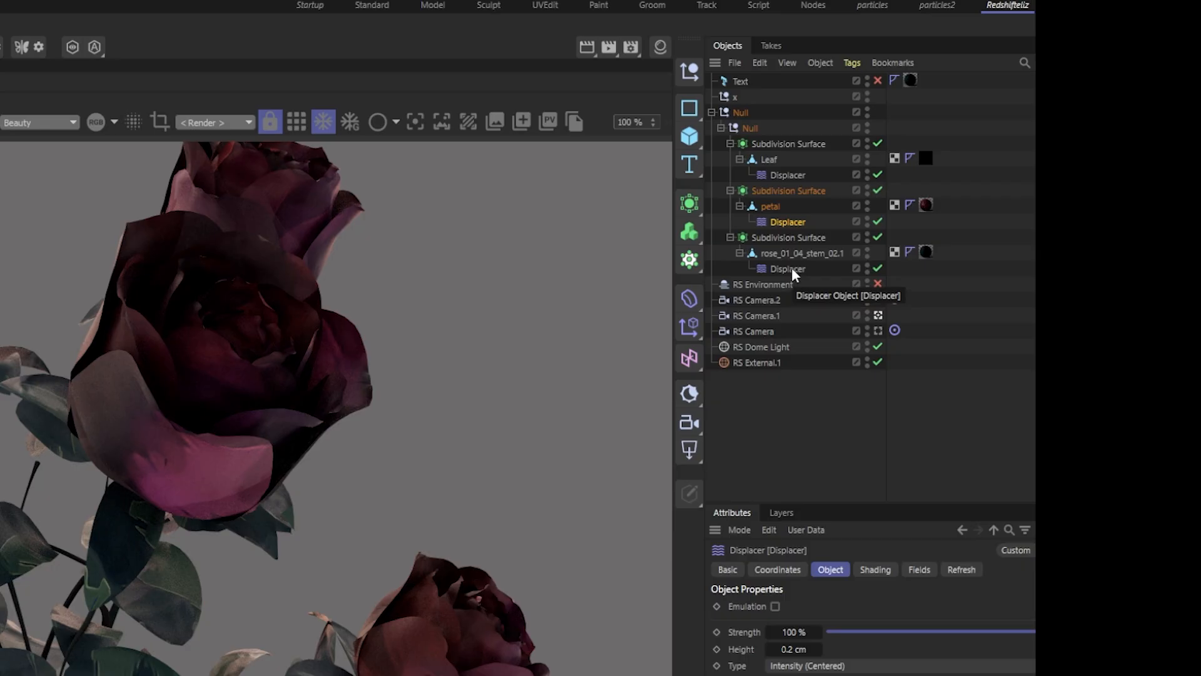
{"action": "left_click", "coordinate": [790, 268]}
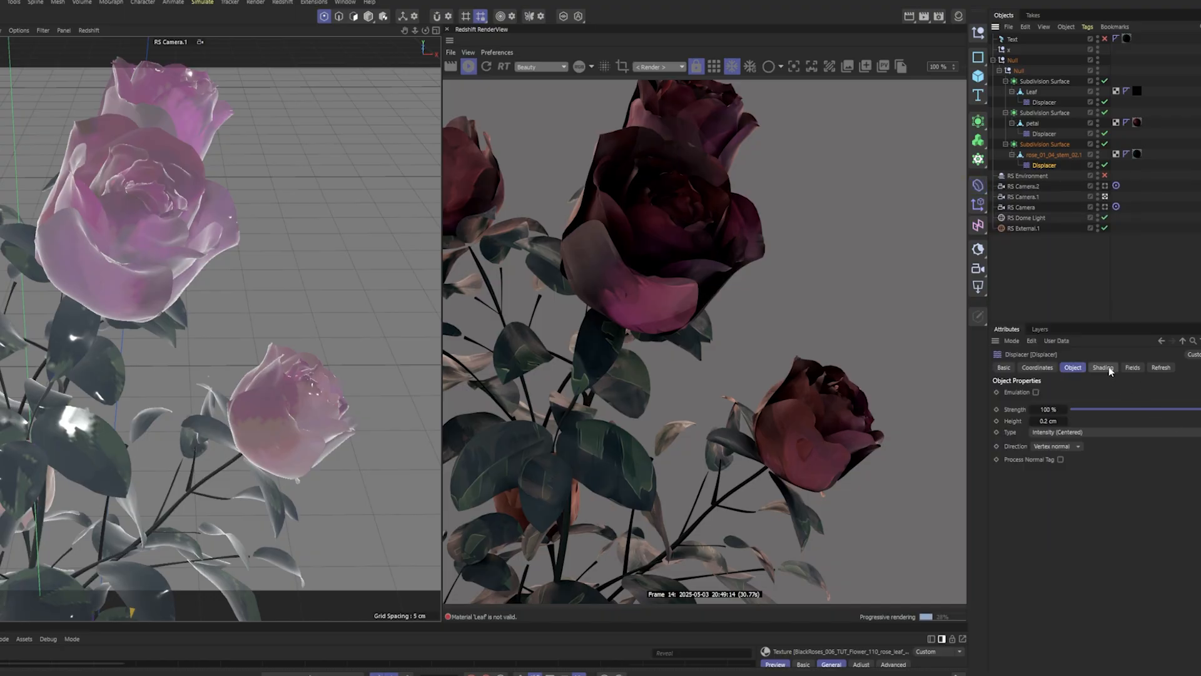
{"action": "left_click", "coordinate": [1104, 367]}
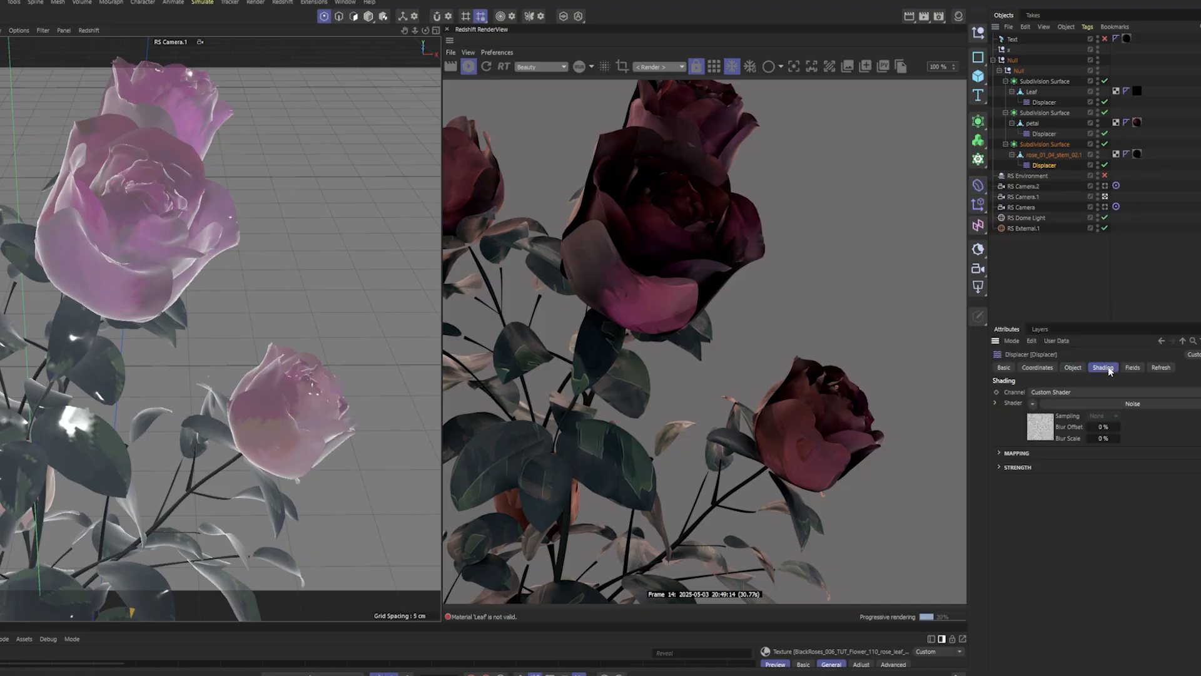
{"action": "left_click", "coordinate": [1133, 404]}
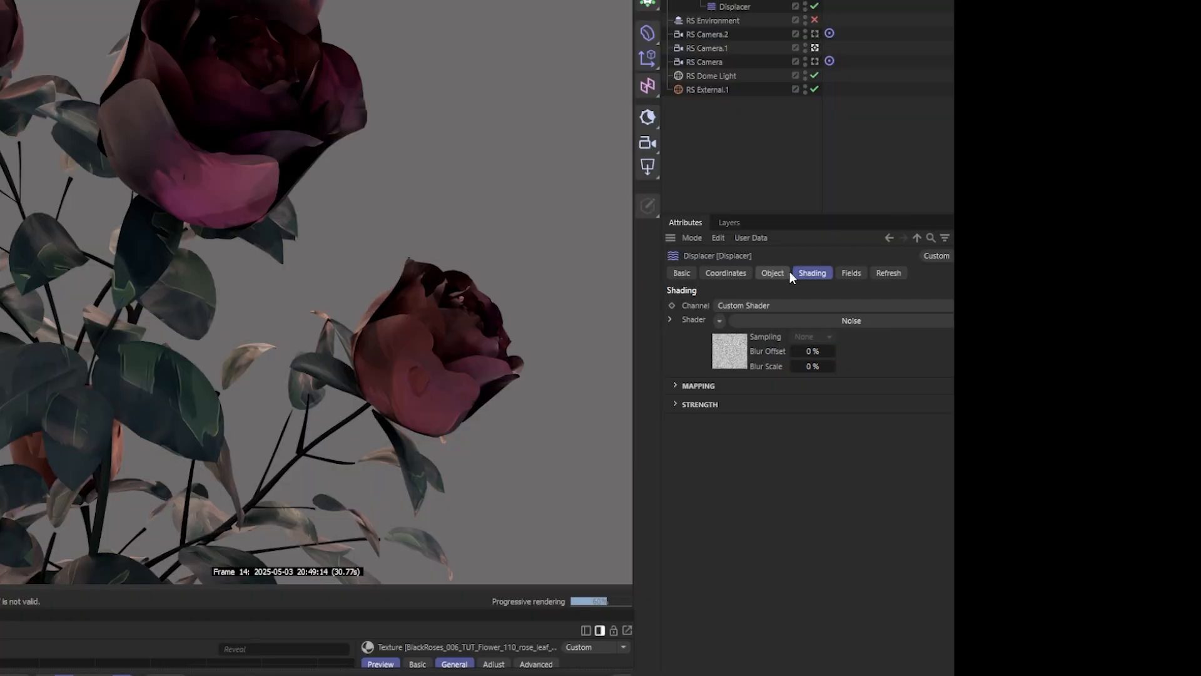
- Try a height of 7.2 cm on the petal's Displacer, and undo the change
{"action": "left_click", "coordinate": [782, 274]}
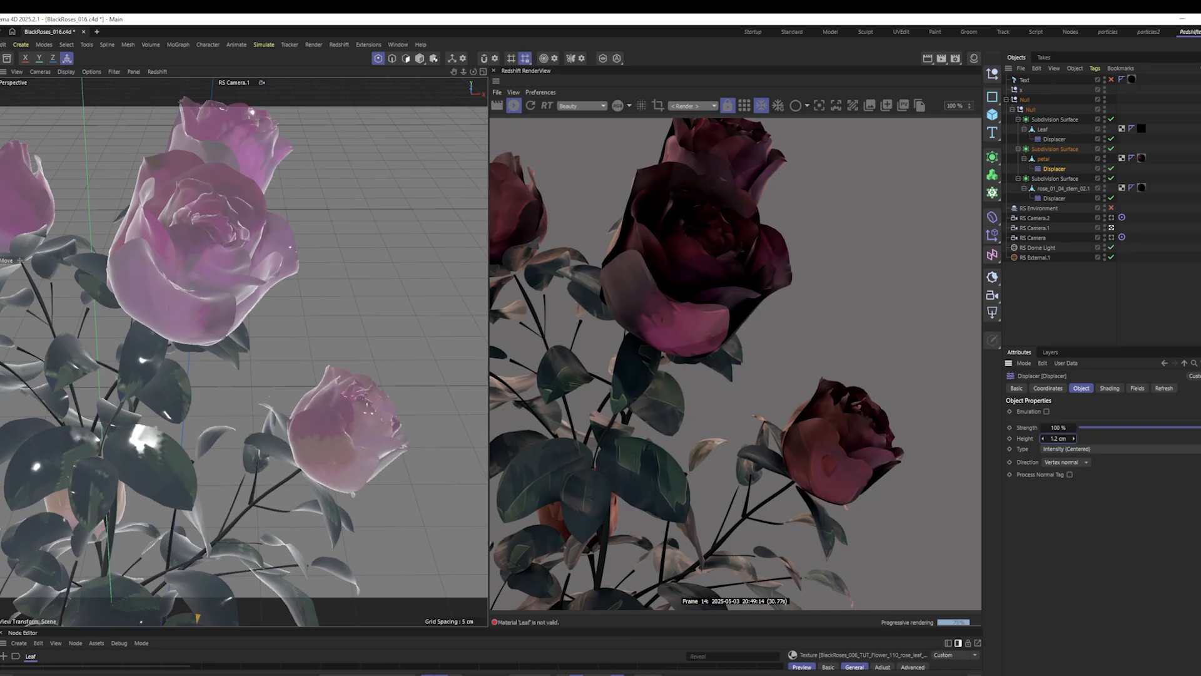
{"action": "left_click_drag", "start_coordinate": [748, 345], "coordinate": [741, 345]}
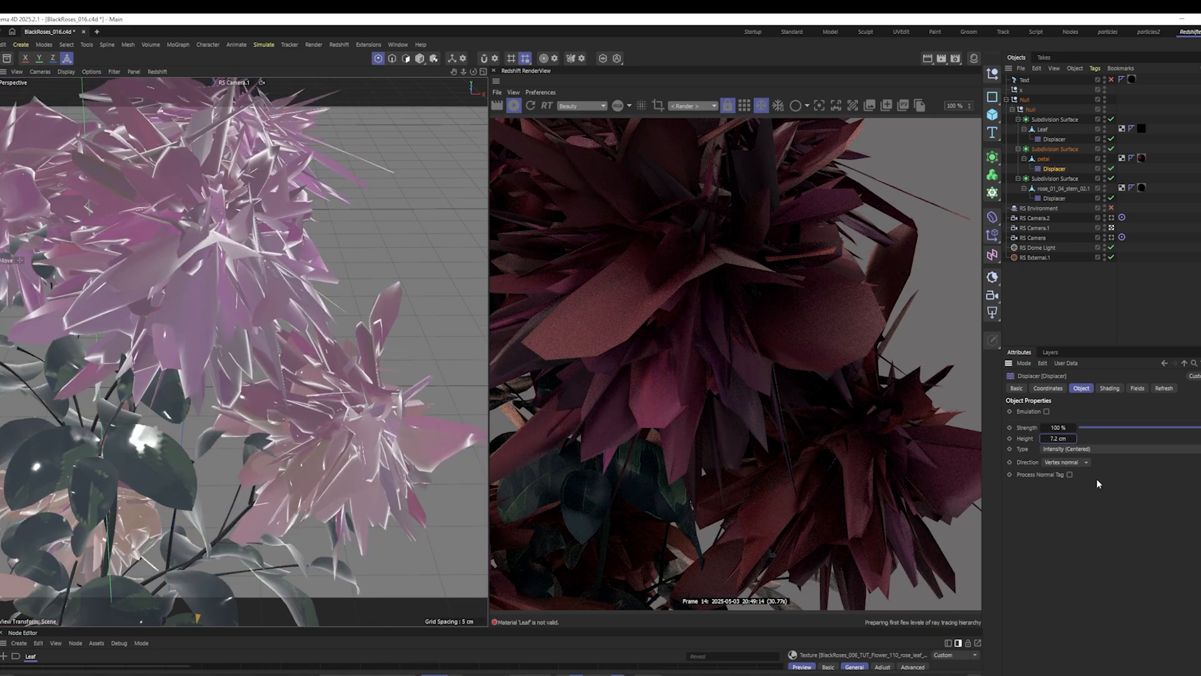
{"action": "key", "text": "ctrl+z"}
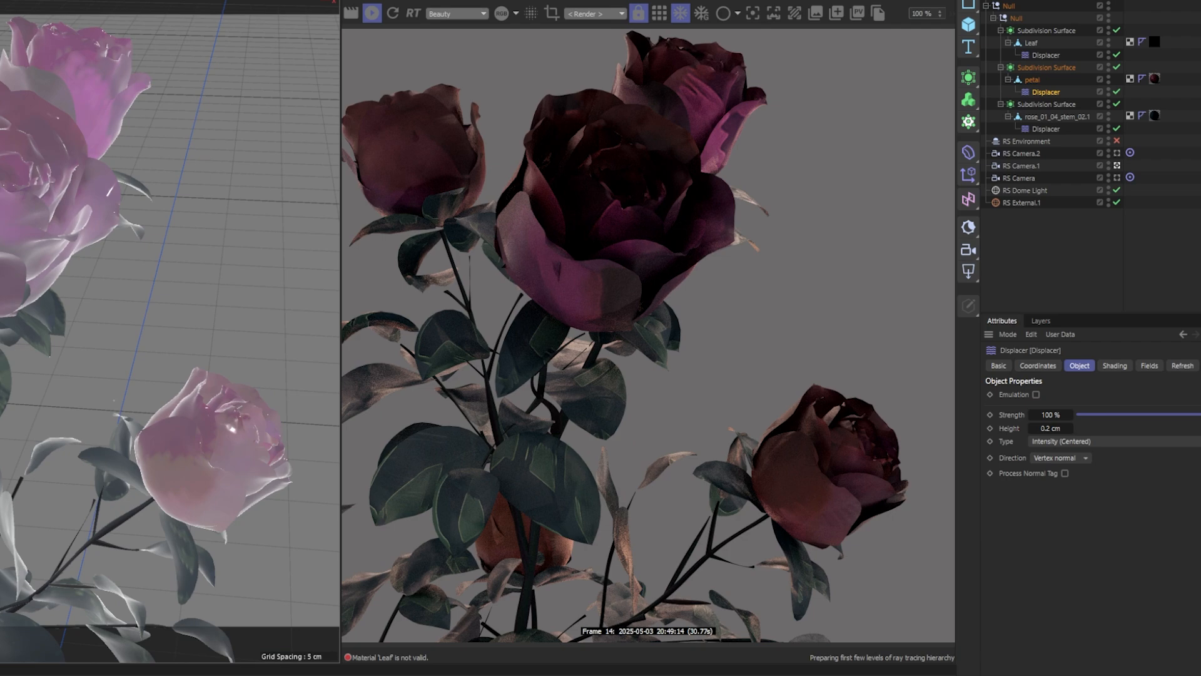
{"action": "mouse_move", "coordinate": [96, 420]}
{"action": "left_mouse_down", "text": "alt"}
{"action": "mouse_move", "coordinate": [77, 391]}
{"action": "mouse_move", "coordinate": [88, 423]}
{"action": "left_mouse_up", "text": "alt"}
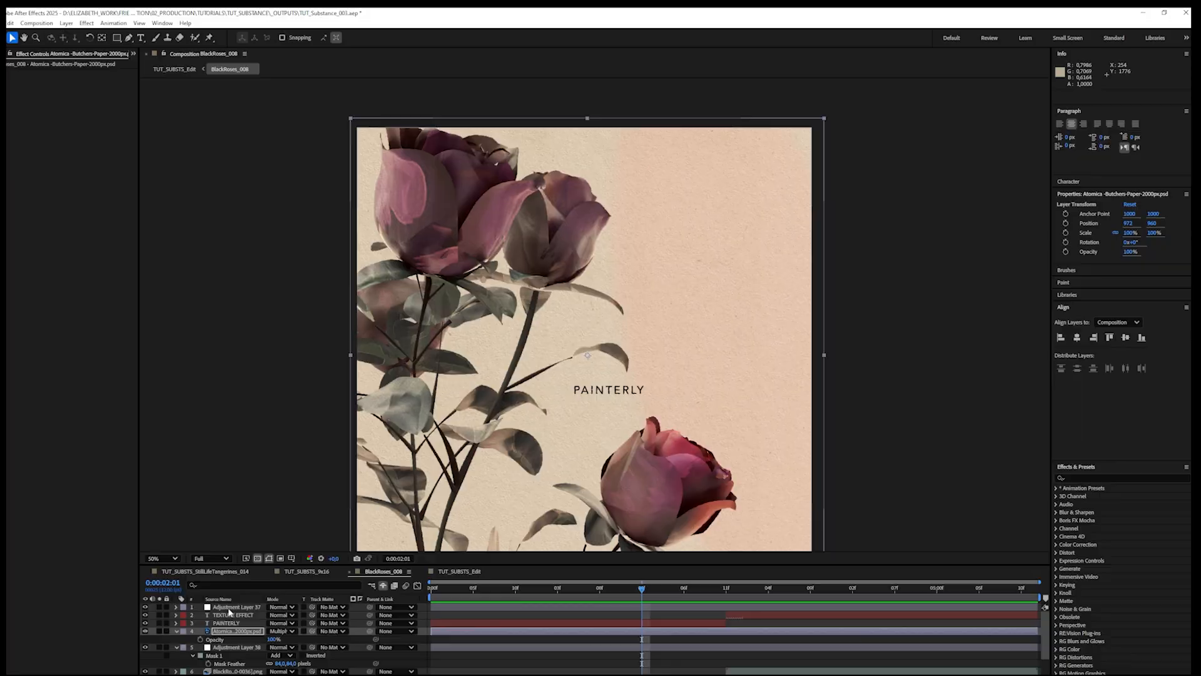
- Try a Size of 68 and a different Amount on Adjustment Layer 37's Turbulent Displace effect, and undo both changes
{"action": "left_click", "coordinate": [229, 608]}
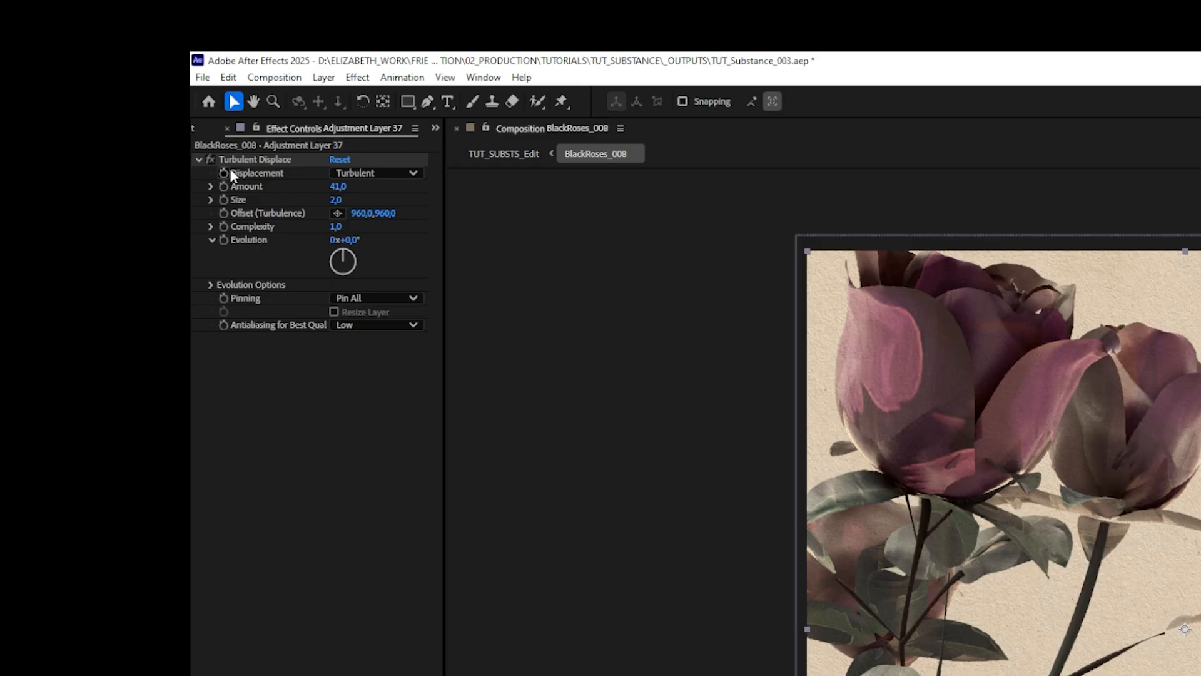
{"action": "left_click", "coordinate": [265, 170]}
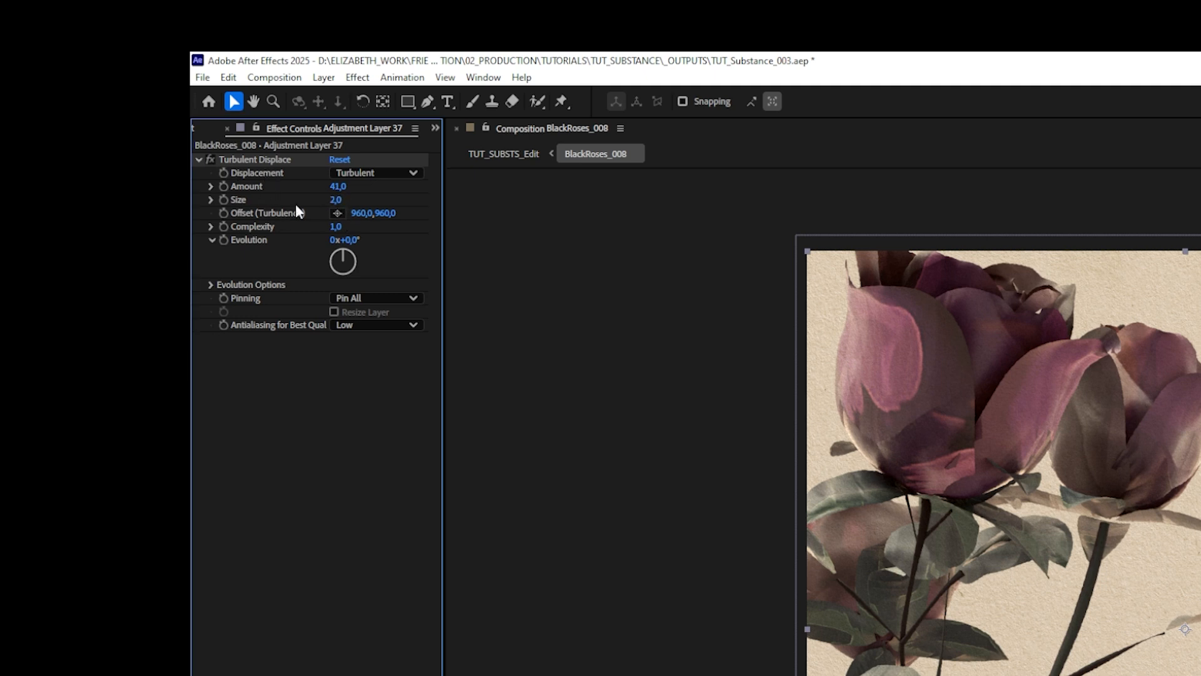
{"action": "left_click_drag", "start_coordinate": [338, 204], "coordinate": [380, 198]}
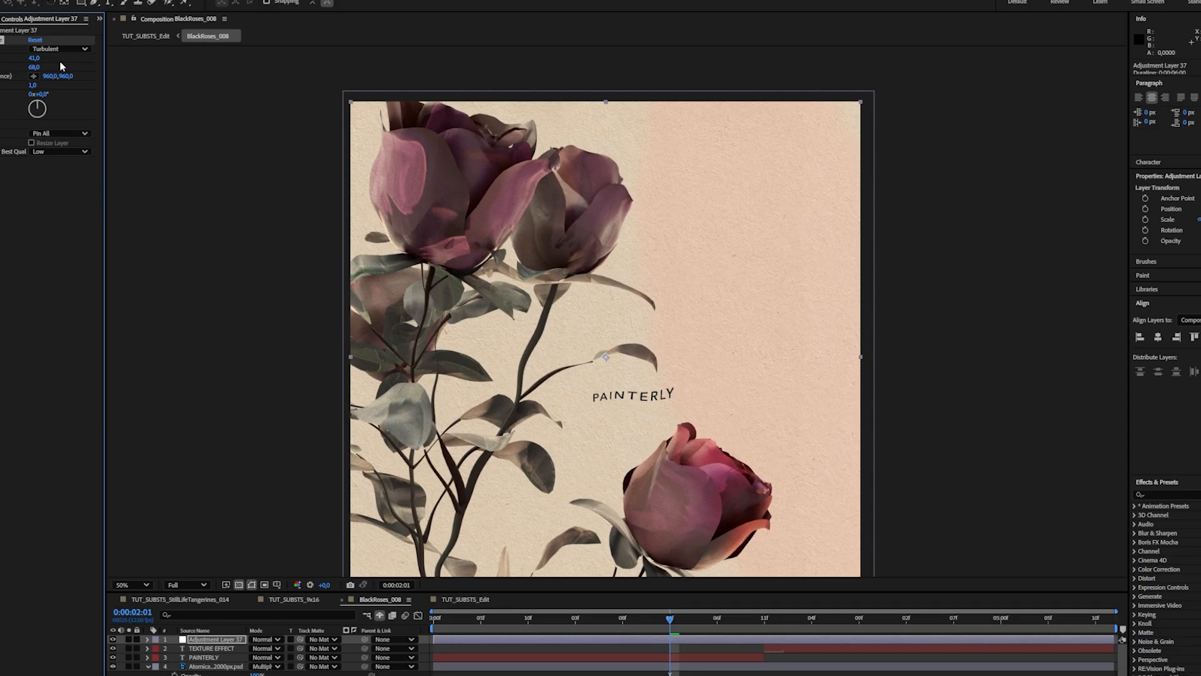
{"action": "key", "text": "ctrl+z"}
{"action": "left_click_drag", "start_coordinate": [34, 58], "coordinate": [42, 57]}
{"action": "key", "text": "ctrl+z"}
- Set the Turbulent Displace Amount to 48 while inspecting the rose edges at 100% magnification
{"action": "key", "text": "z"}
{"action": "left_click", "coordinate": [617, 172]}
{"action": "double_click", "coordinate": [600, 376]}
{"action": "key", "text": "v"}
{"action": "scroll", "coordinate": [663, 325], "scroll_direction": "down", "scroll_amount": 2}
{"action": "middle_click_drag", "start_coordinate": [511, 319], "coordinate": [578, 342]}
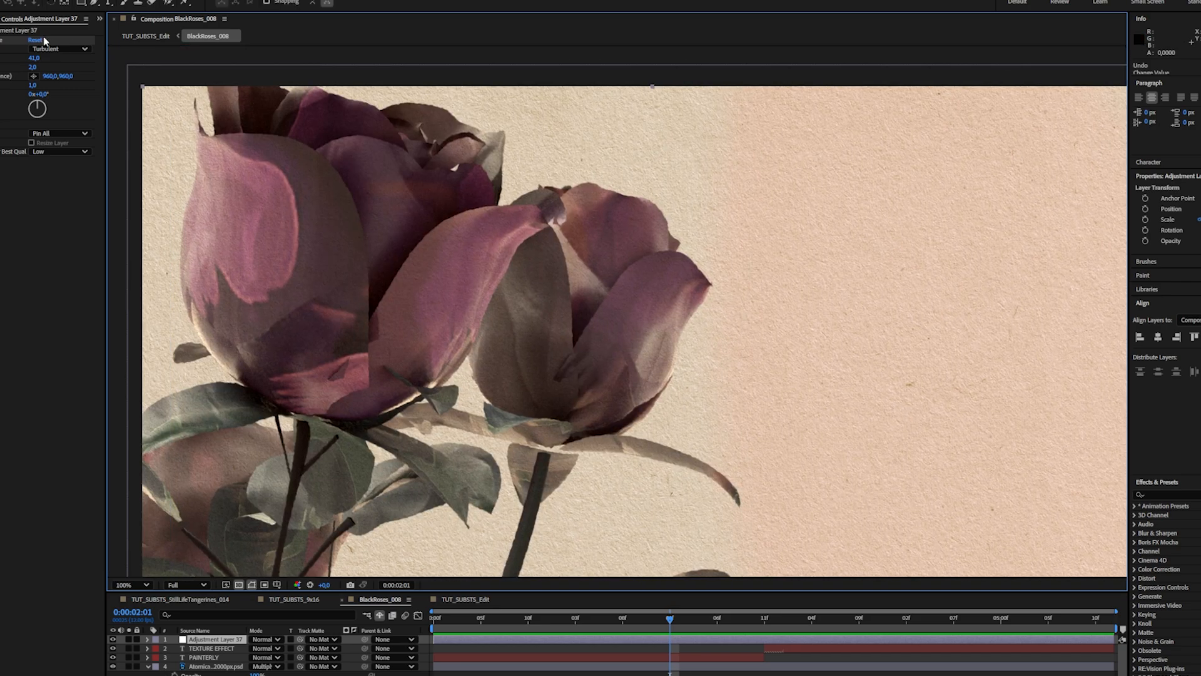
{"action": "left_click_drag", "start_coordinate": [34, 58], "coordinate": [38, 58]}
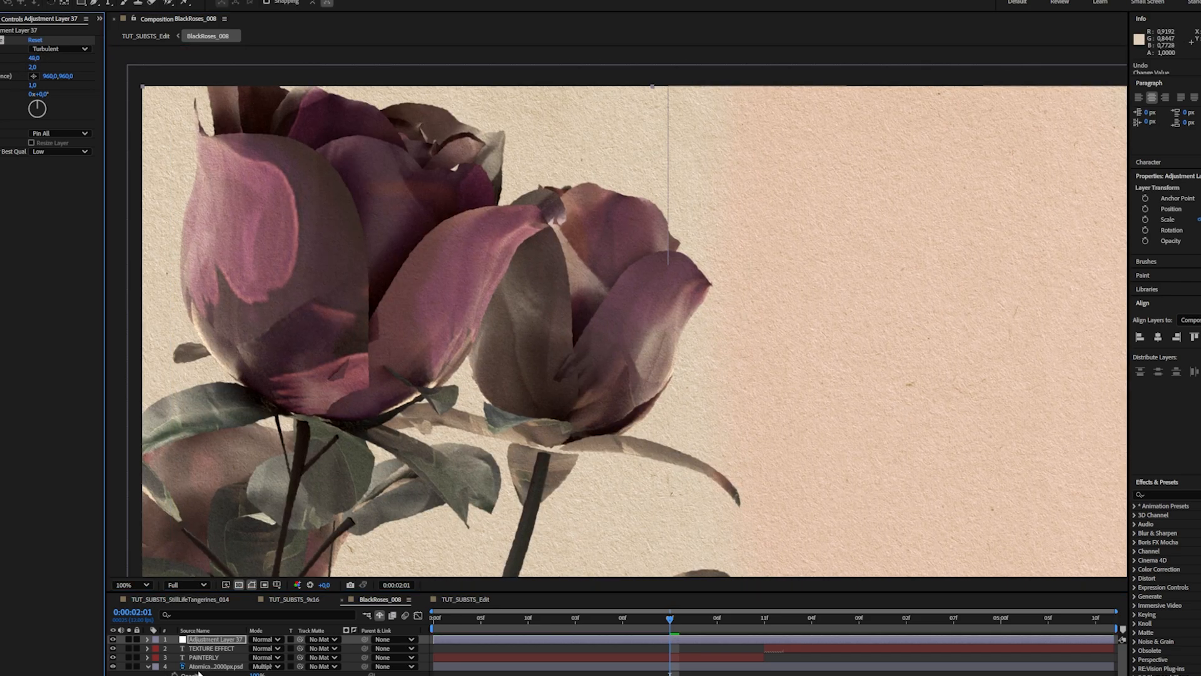
- Select the Butchers-Paper texture layer and examine the paper grain over the roses at 0:00:00:08 and 0:00:05:05
{"action": "left_click", "coordinate": [198, 668]}
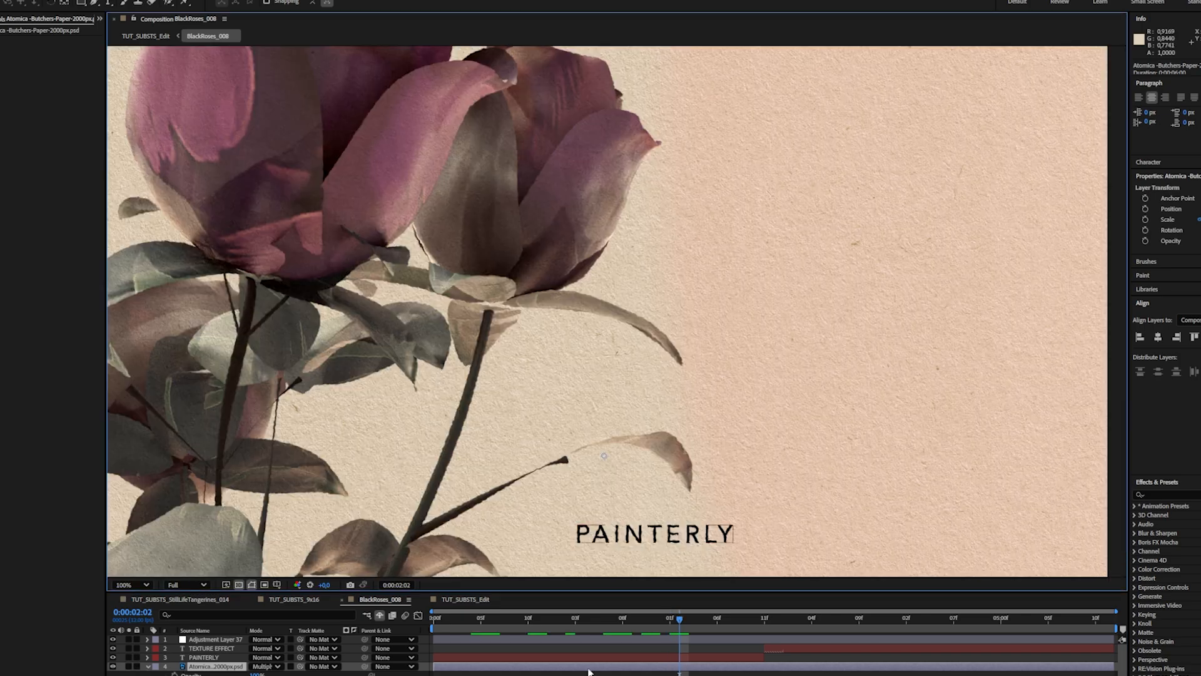
{"action": "mouse_move", "coordinate": [691, 618]}
{"action": "left_mouse_down"}
{"action": "mouse_move", "coordinate": [544, 630]}
{"action": "mouse_move", "coordinate": [674, 628]}
{"action": "mouse_move", "coordinate": [549, 636]}
{"action": "mouse_move", "coordinate": [646, 630]}
{"action": "left_mouse_up"}
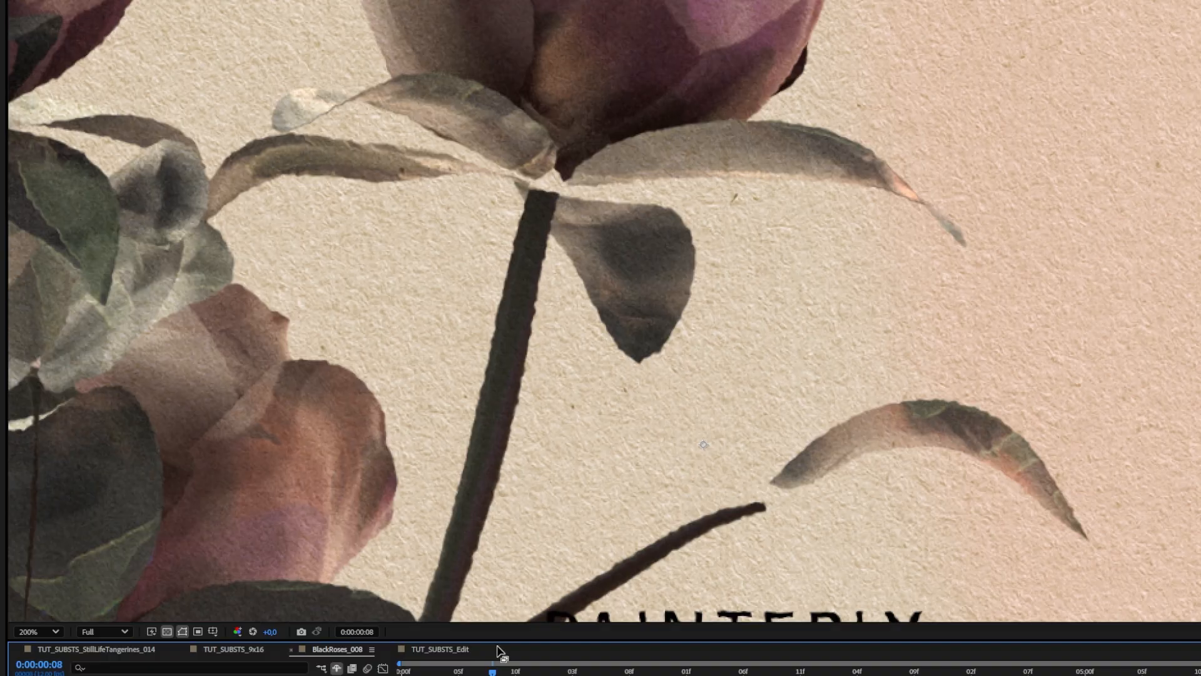
{"action": "scroll", "coordinate": [601, 313], "scroll_direction": "down", "scroll_amount": 5}
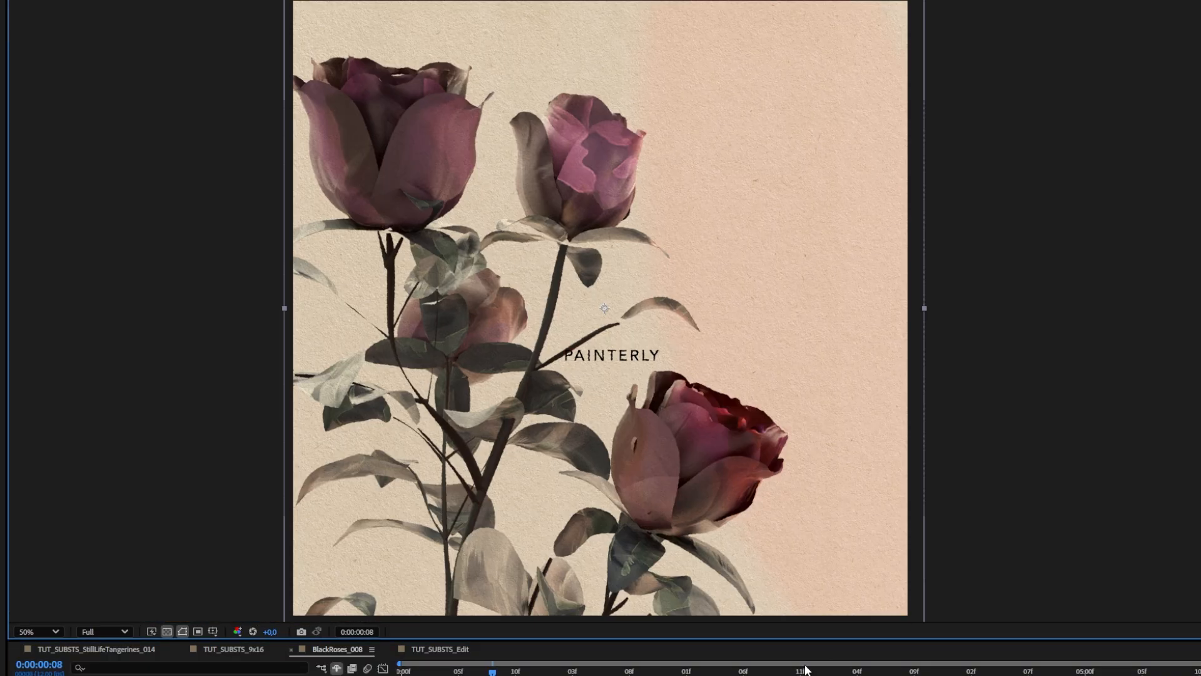
{"action": "left_click_drag", "start_coordinate": [806, 669], "coordinate": [1142, 672]}
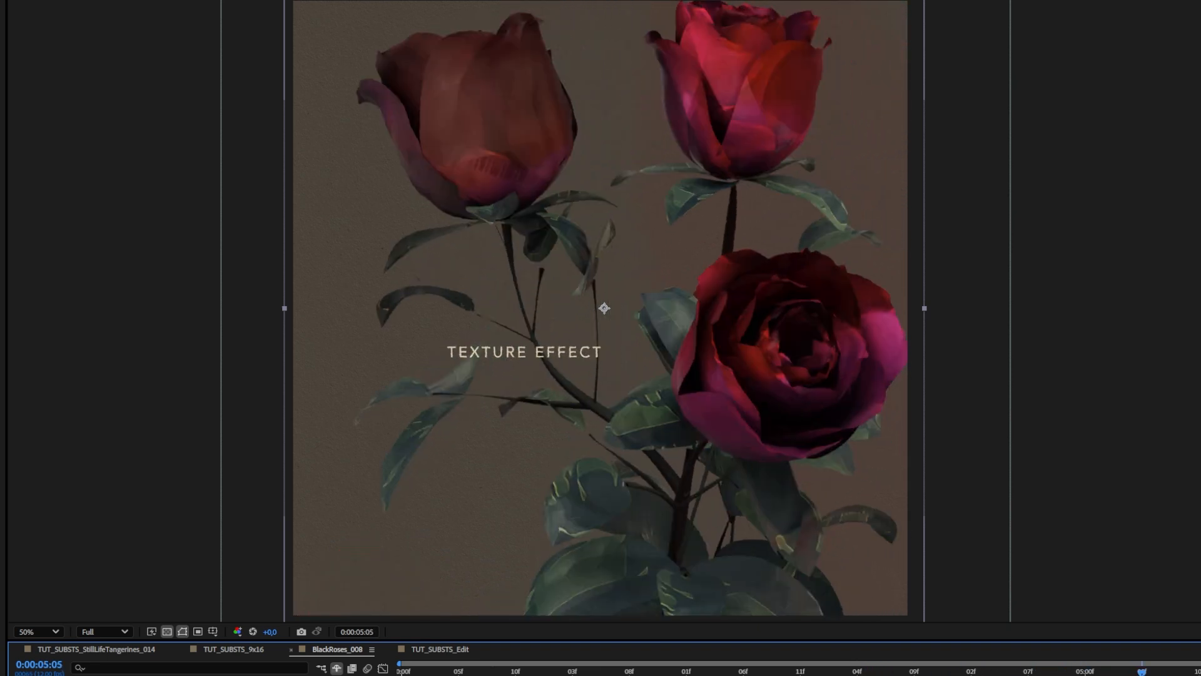
{"action": "scroll", "coordinate": [620, 219], "scroll_direction": "up", "scroll_amount": 2}
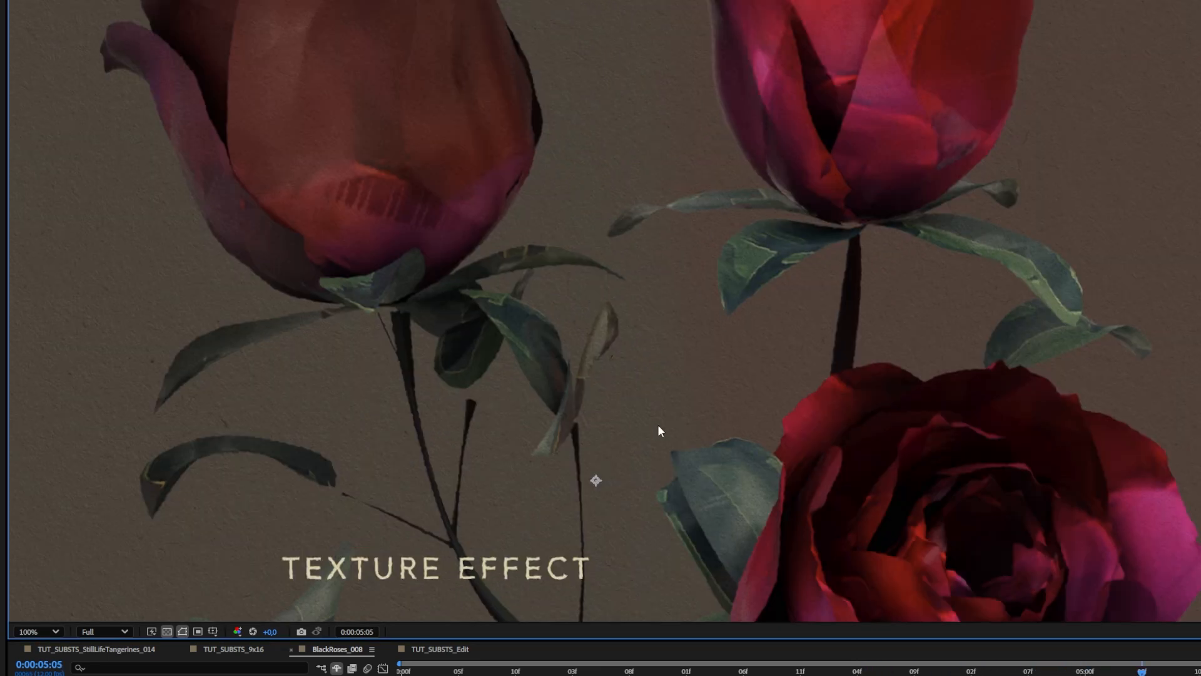